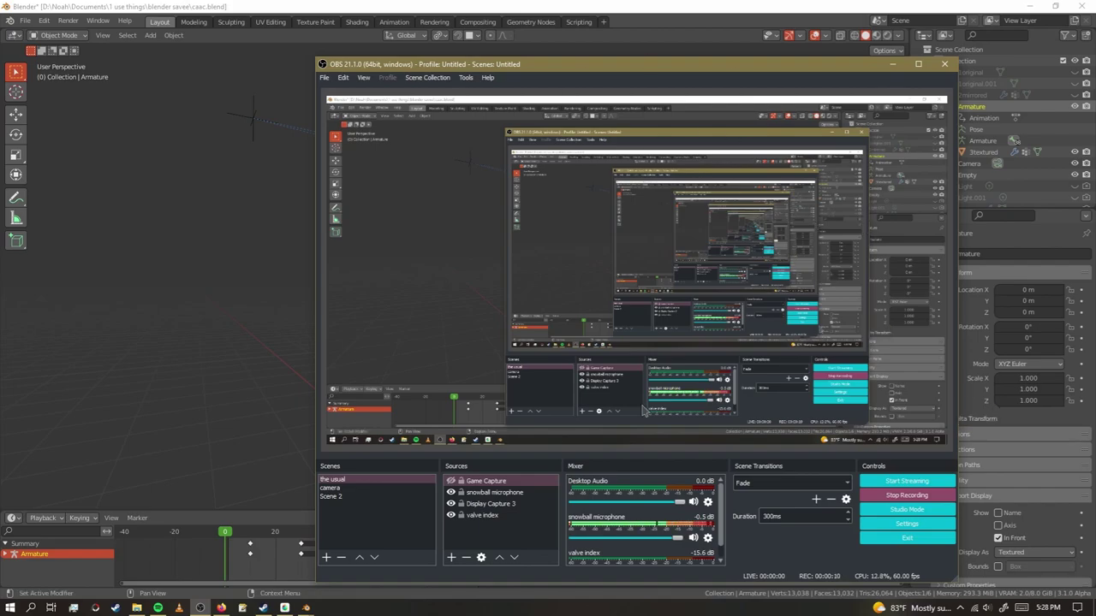
Examine the furred, rigged 3textured character's arms, head and torso from several angles in caac.blend.
drag(634, 81, 520, 62)
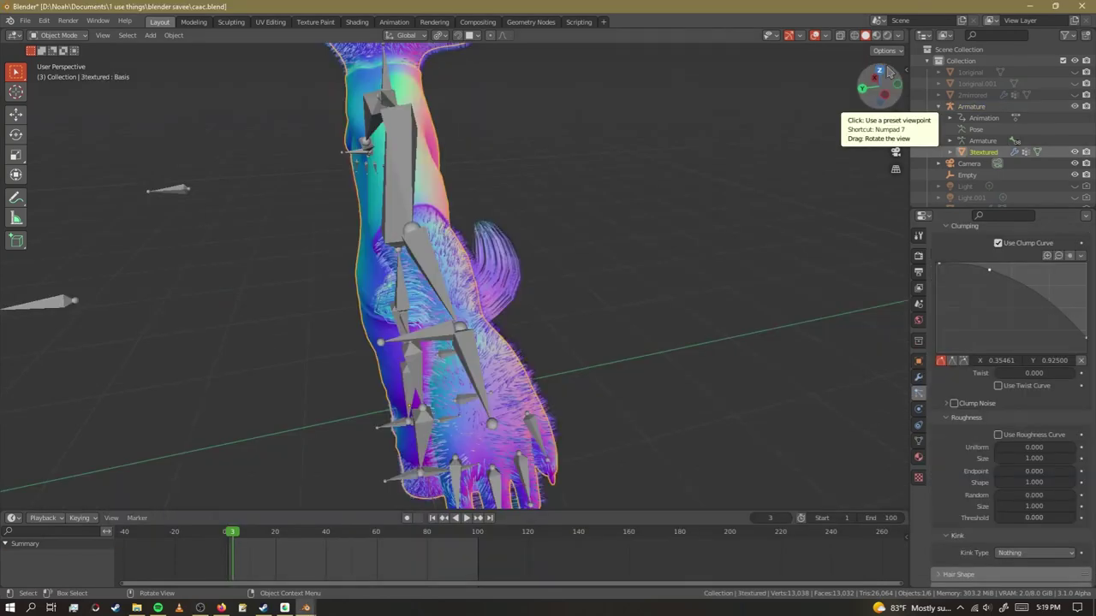
middle_drag(425, 204, 297, 183)
scroll(356, 207, down, 3)
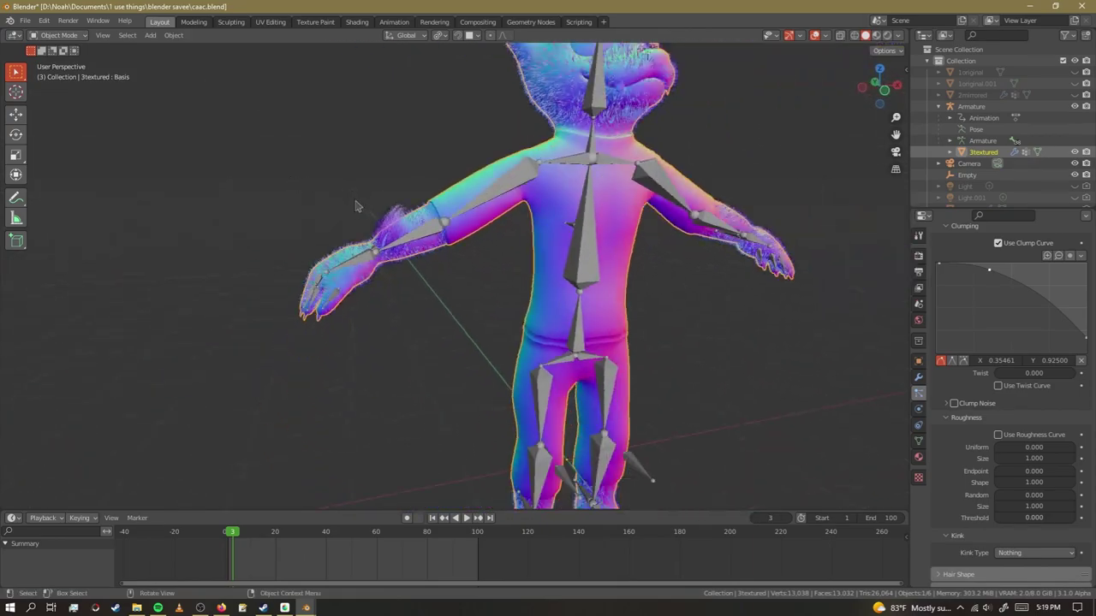
scroll(388, 219, up, 4)
scroll(388, 219, down, 5)
mouse_move(388, 220)
middle_down()
mouse_move(355, 226)
mouse_move(384, 236)
mouse_move(335, 242)
mouse_move(560, 223)
mouse_move(480, 231)
mouse_move(409, 220)
middle_up()
scroll(377, 230, up, 3)
scroll(384, 236, up, 2)
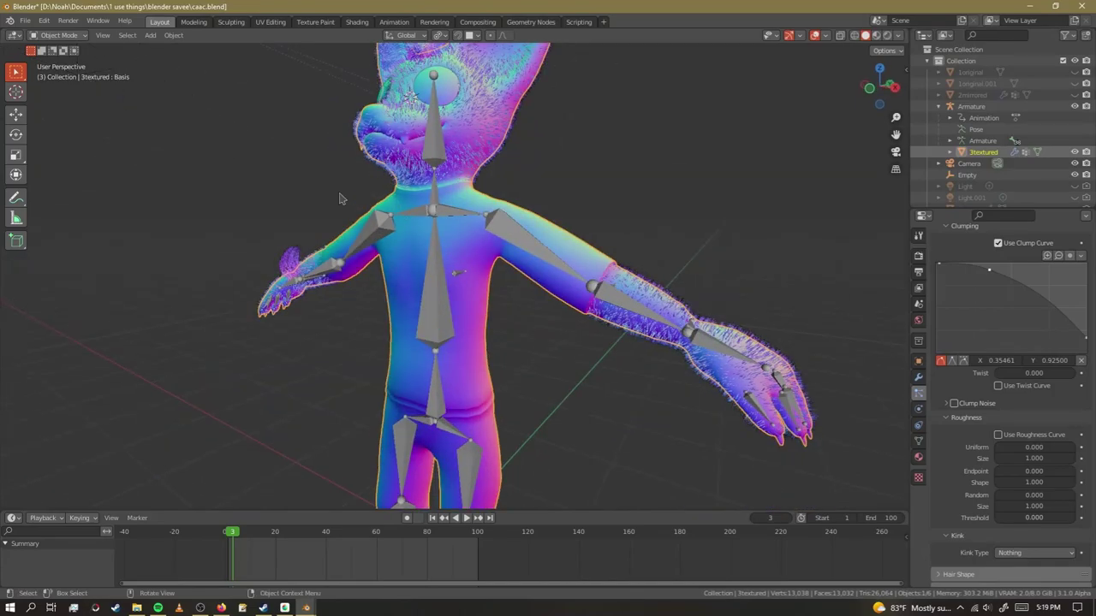
middle_drag(339, 199, 283, 293)
Switch to the usefornextanimation.blend window and view the jacketed character with the viewport overlays hidden.
mouse_move(306, 608)
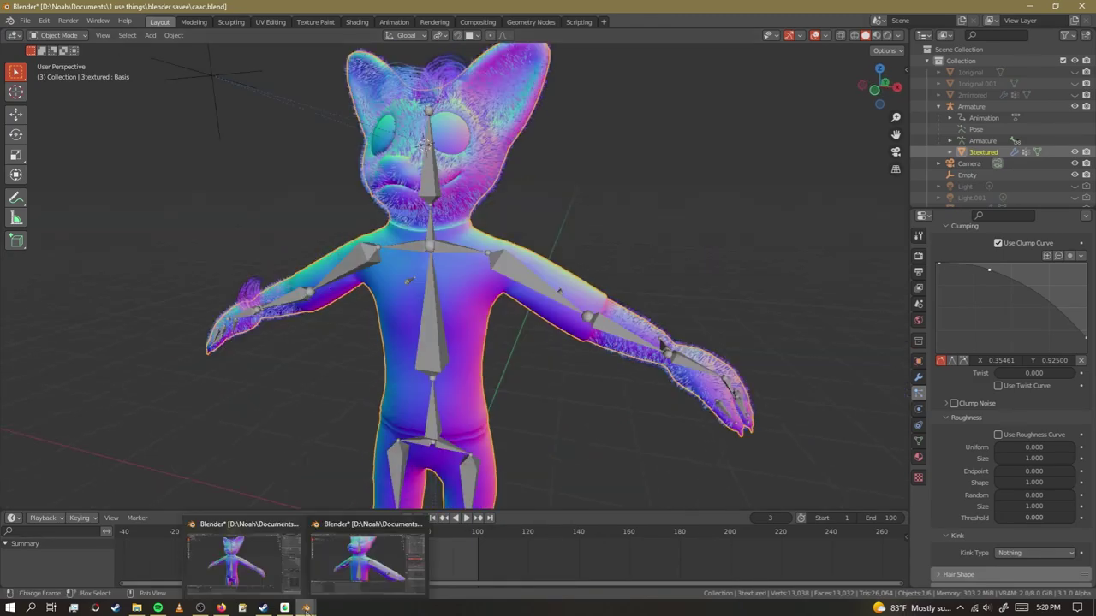
click(356, 579)
scroll(390, 307, down, 4)
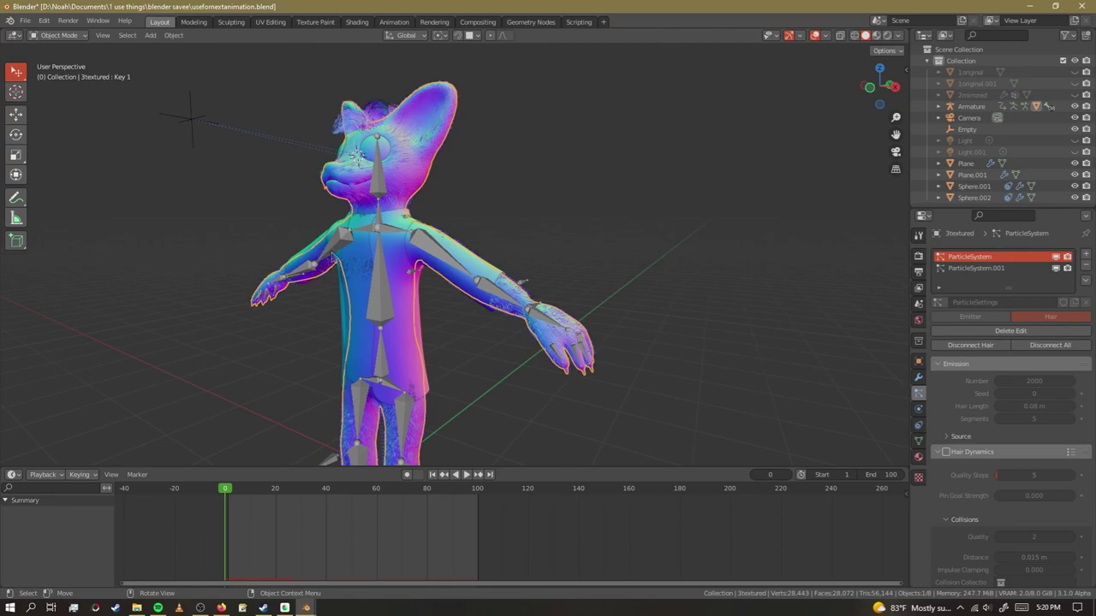
scroll(390, 306, up, 3)
middle_drag(389, 306, 297, 299)
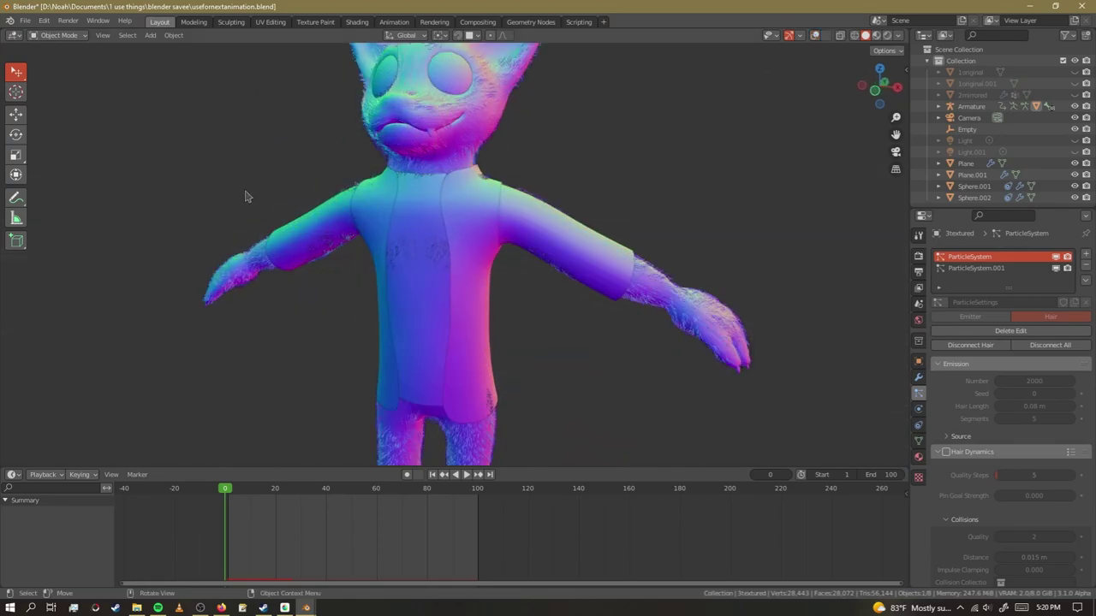
middle_drag(245, 196, 261, 274)
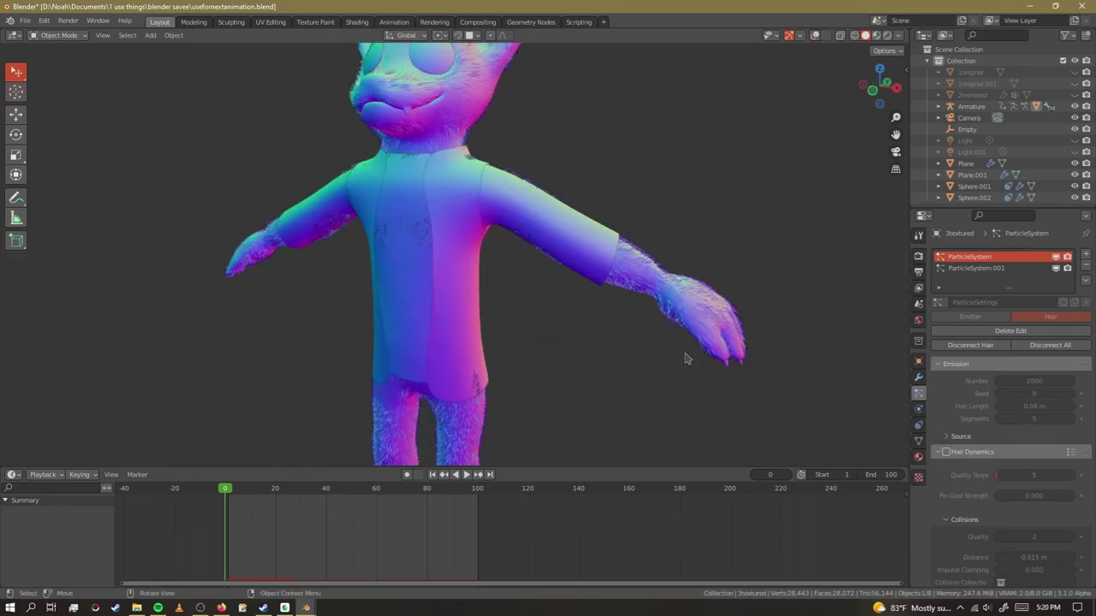
Play the jacketed character's animation and examine how the clothing follows the moving arms.
key(space)
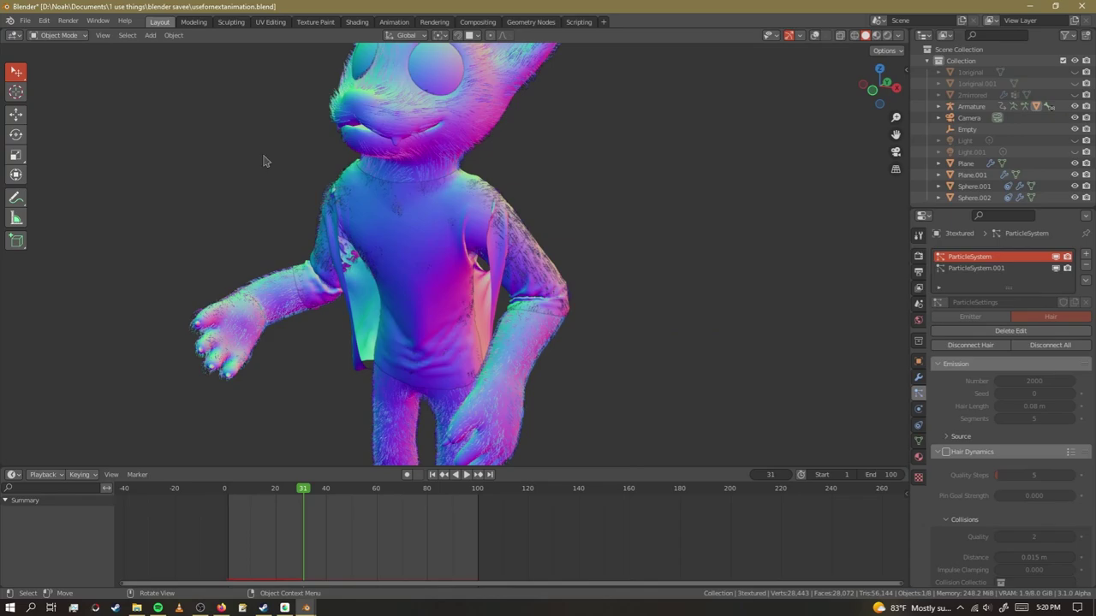
middle_drag(315, 332, 353, 332)
scroll(352, 194, up, 3)
scroll(352, 194, down, 3)
middle_drag(279, 322, 416, 289)
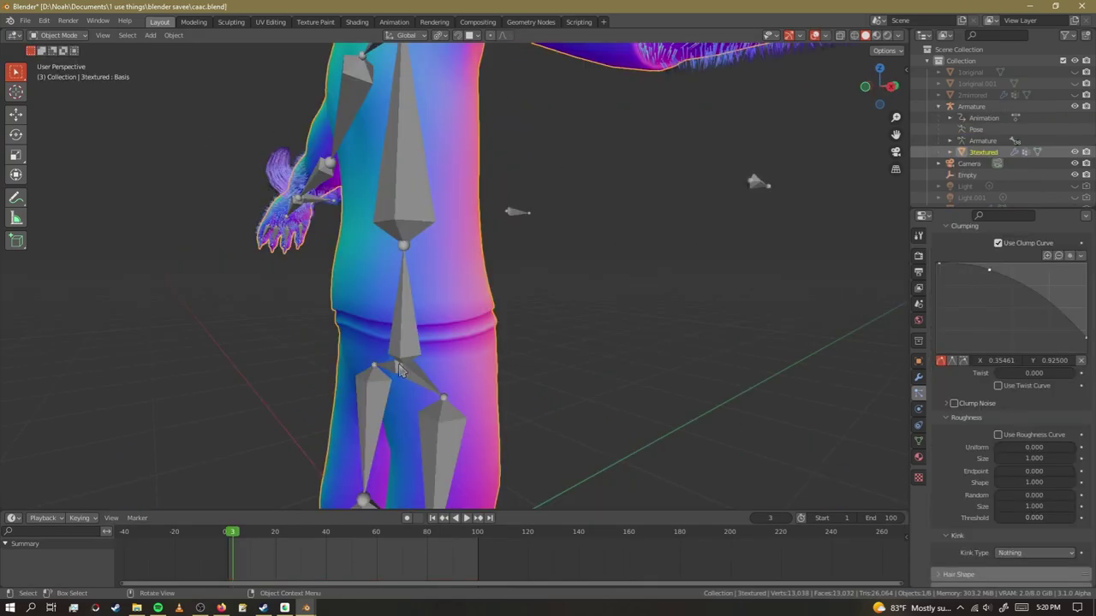
Return to the caac.blend window and examine the character's torso, hip and leg bones.
scroll(488, 279, down, 4)
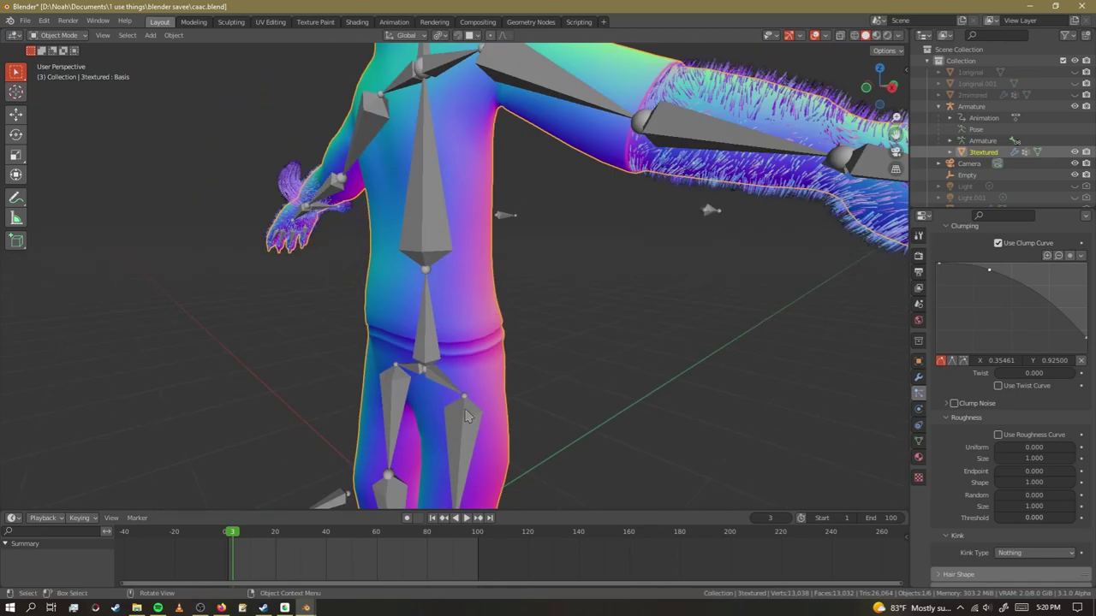
middle_drag(254, 211, 355, 229)
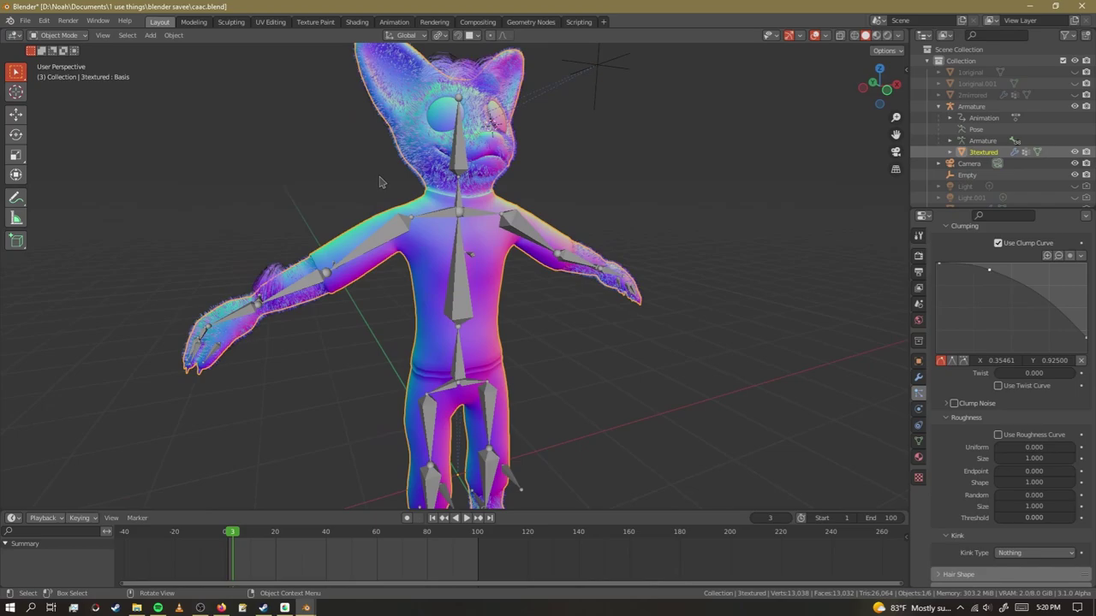
scroll(431, 290, down, 2)
middle_drag(575, 206, 519, 189)
scroll(519, 188, up, 2)
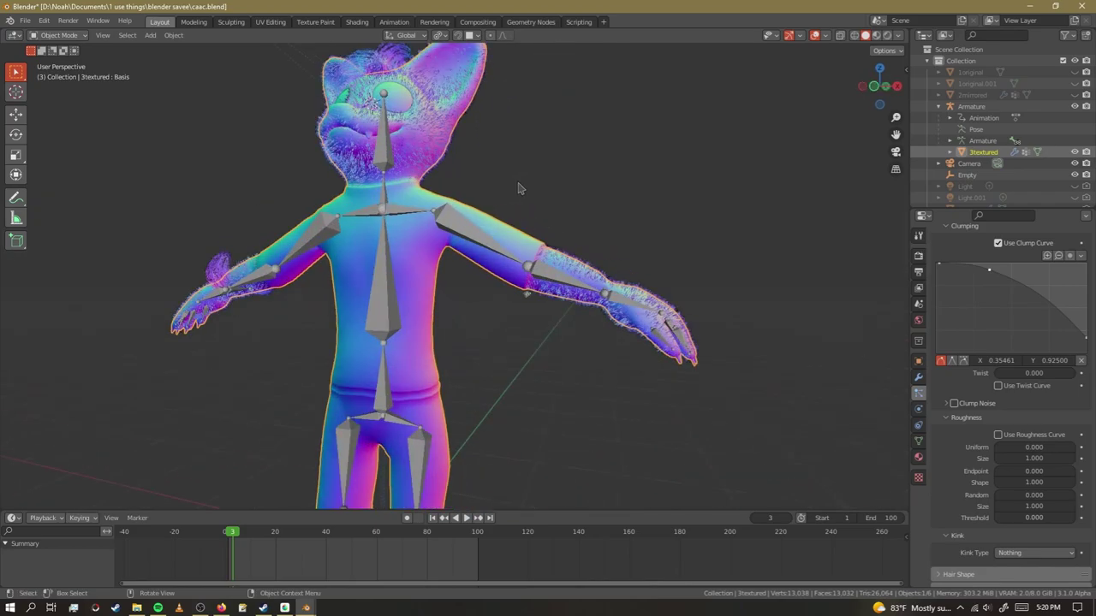
scroll(524, 183, down, 1)
scroll(411, 398, up, 4)
mouse_move(524, 304)
middle_down()
mouse_move(477, 296)
mouse_move(515, 290)
middle_up()
scroll(531, 283, down, 2)
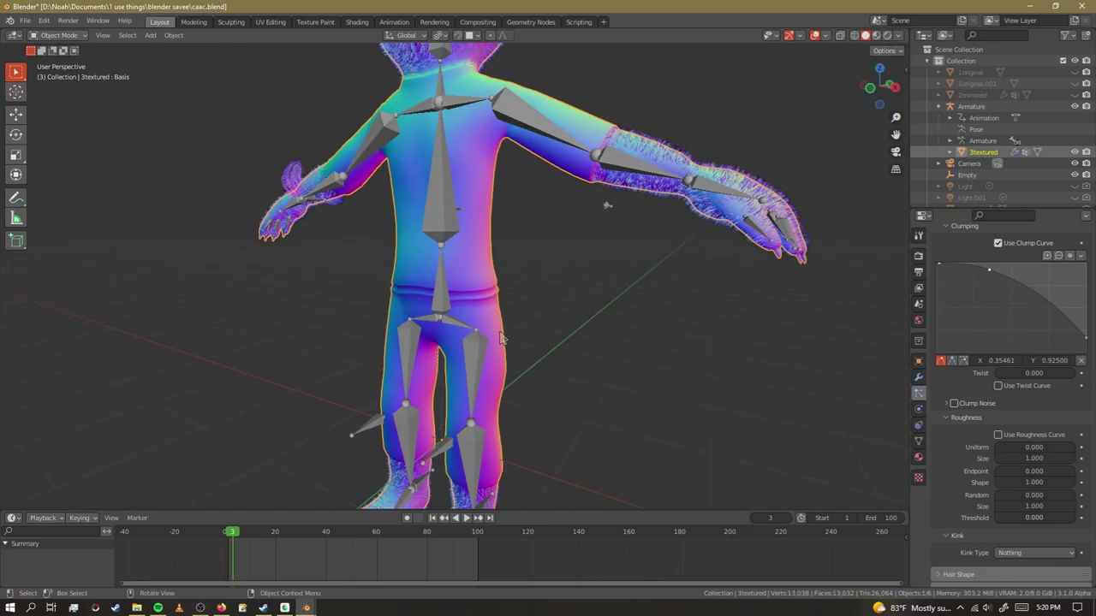
scroll(548, 227, down, 3)
scroll(526, 196, up, 4)
scroll(312, 137, up, 2)
Examine the armature bones around the character's neck, shoulders and upper arm up close.
middle_drag(313, 137, 401, 174)
scroll(429, 157, up, 4)
scroll(404, 169, down, 3)
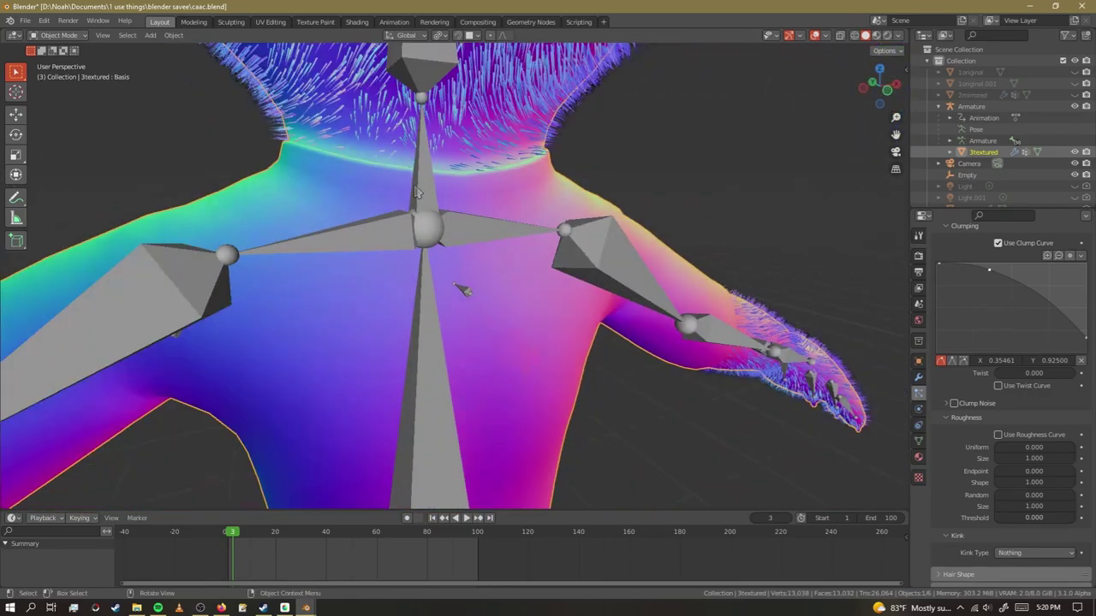
scroll(355, 133, up, 3)
scroll(527, 193, down, 3)
scroll(513, 184, up, 2)
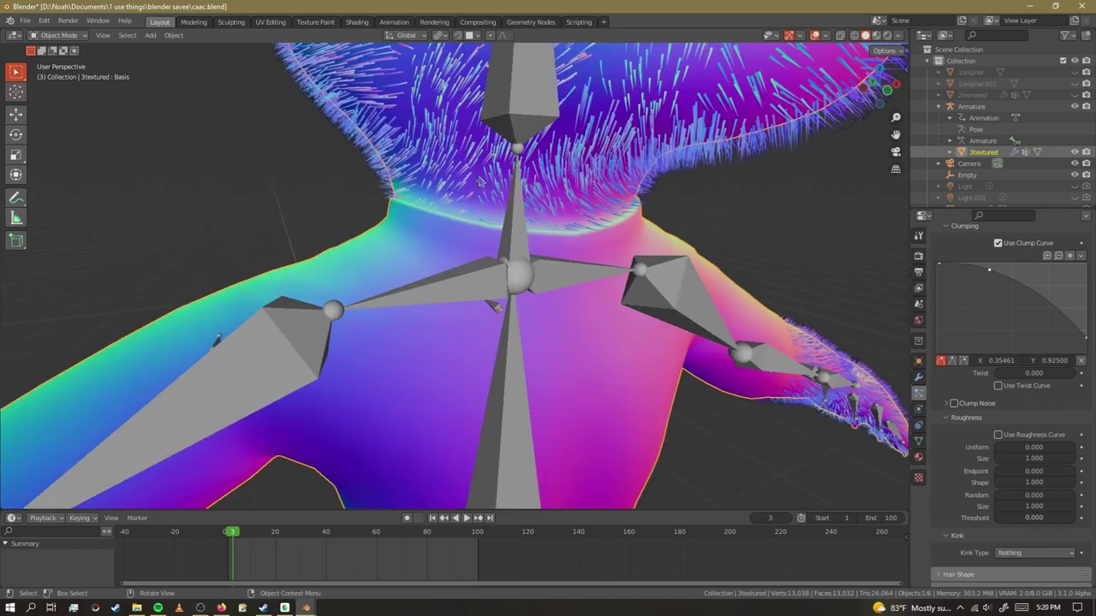
scroll(492, 205, down, 4)
middle_drag(472, 288, 561, 287)
scroll(274, 253, up, 3)
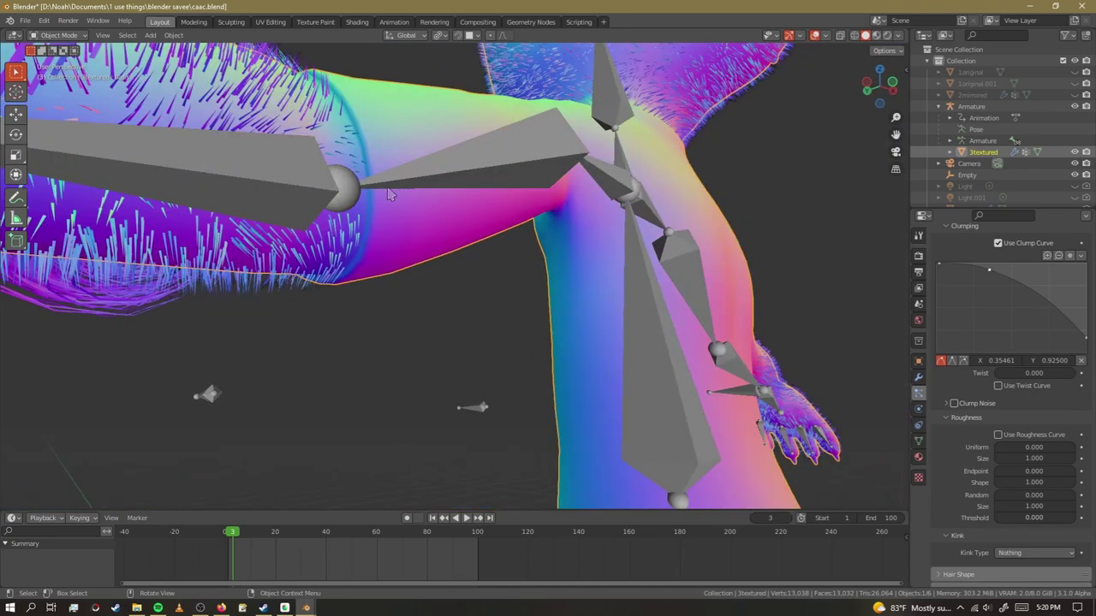
scroll(390, 195, down, 5)
middle_drag(402, 191, 538, 171)
scroll(416, 91, up, 1)
scroll(480, 205, down, 2)
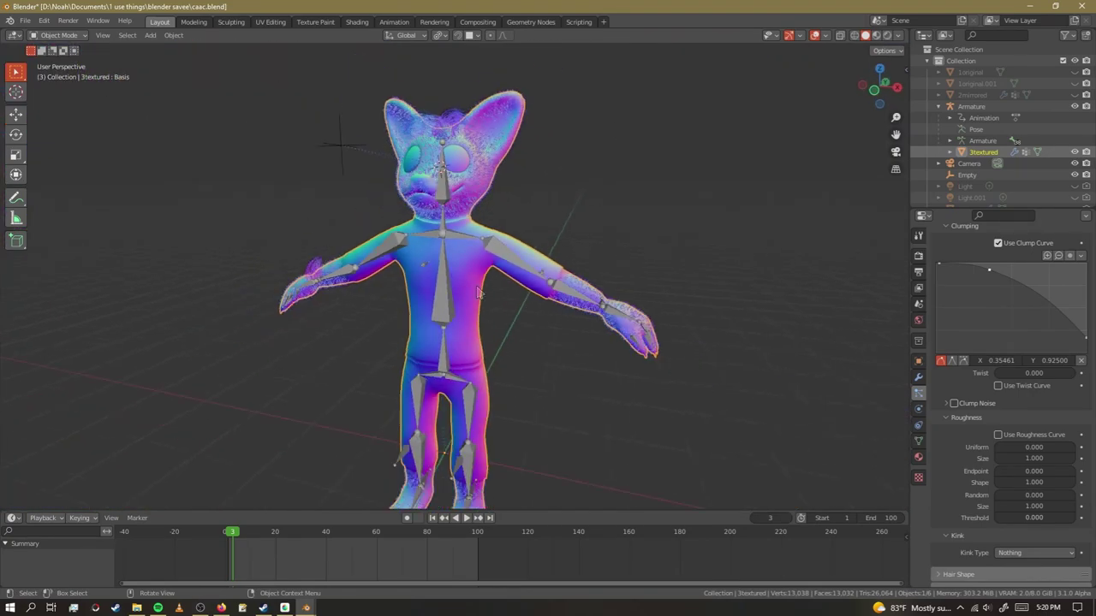
Examine the fur and long hair tufts around the character's eyes and the top of the head.
scroll(462, 390, up, 3)
scroll(411, 411, down, 3)
middle_drag(248, 379, 336, 381)
scroll(476, 126, up, 4)
scroll(406, 227, up, 5)
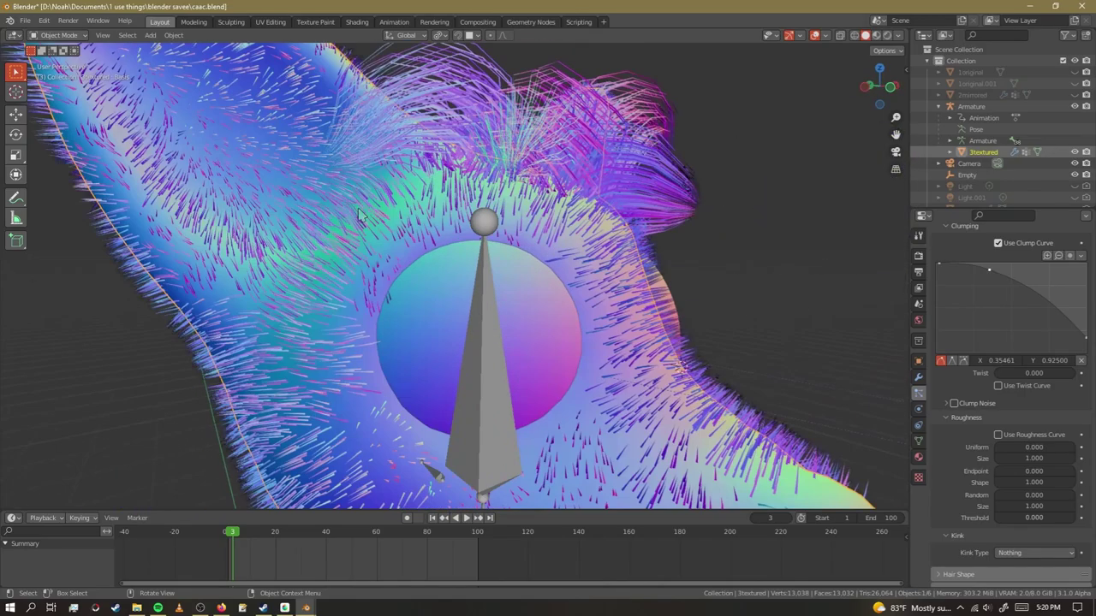
middle_drag(475, 214, 417, 197)
scroll(419, 193, down, 4)
scroll(560, 132, down, 4)
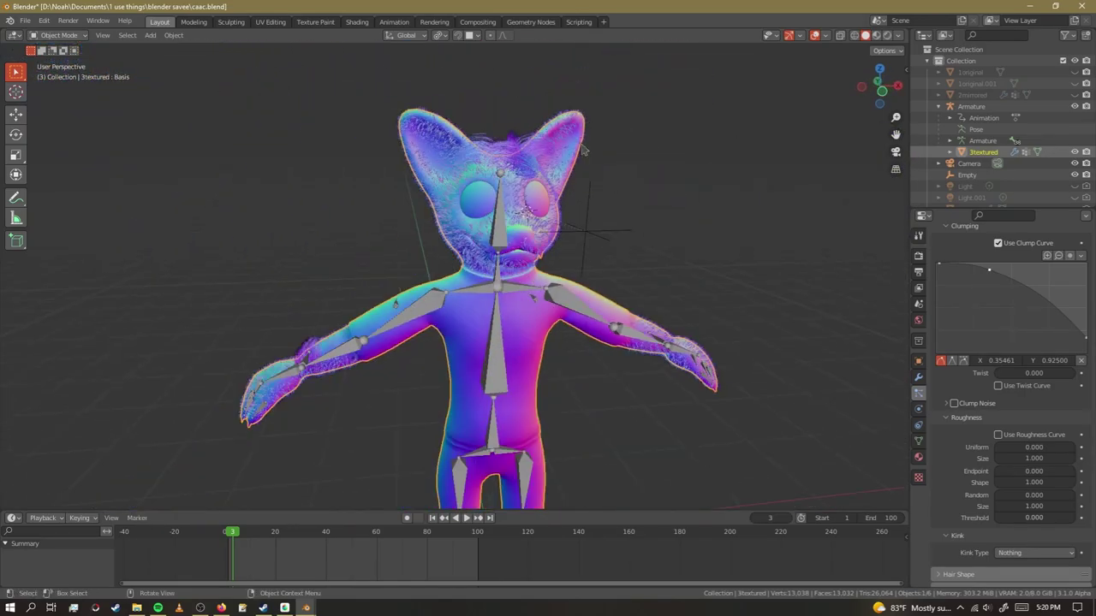
Hide the viewport overlays to examine the stray long hair tufts on the forearm, and show the overlays again.
middle_drag(585, 152, 710, 141)
scroll(462, 201, up, 3)
middle_drag(368, 201, 424, 246)
scroll(424, 249, up, 3)
middle_drag(424, 295, 409, 312)
middle_drag(529, 399, 651, 355)
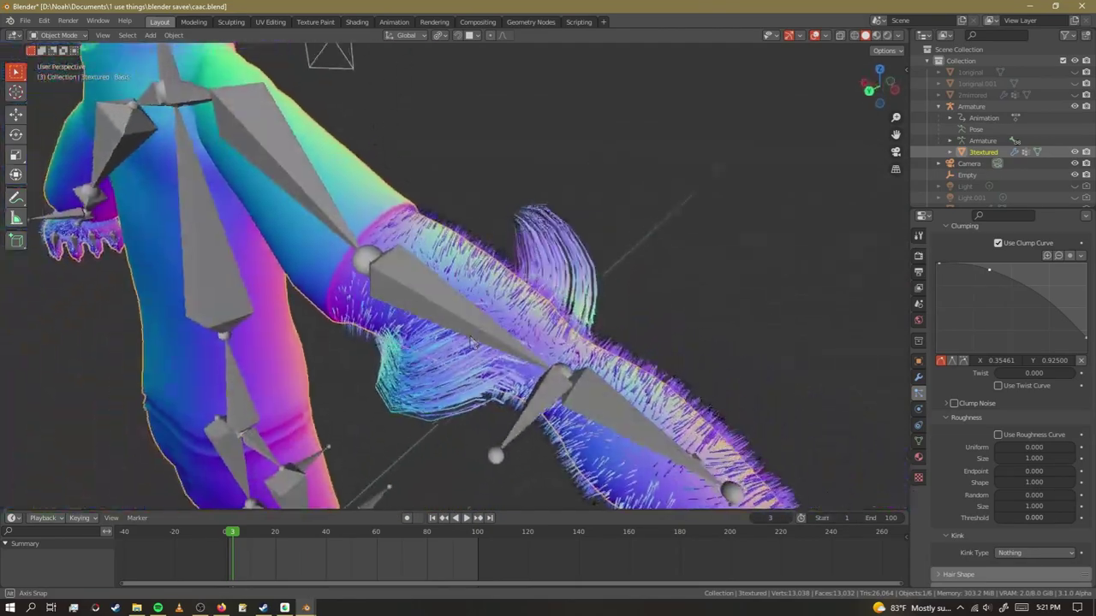
click(815, 35)
middle_drag(724, 239, 620, 269)
scroll(495, 355, up, 2)
middle_drag(494, 353, 328, 383)
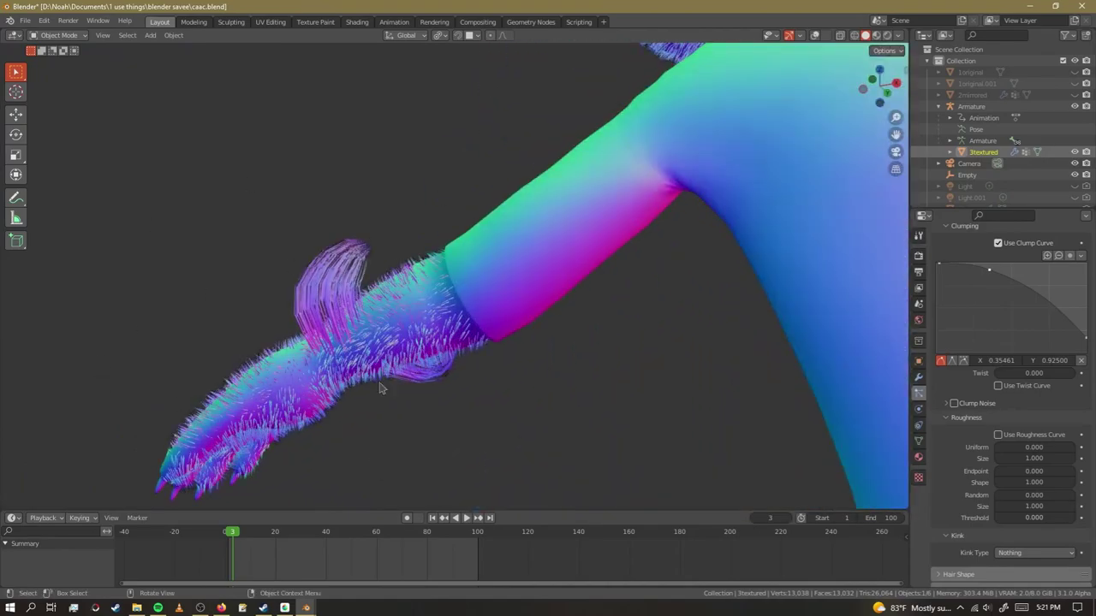
scroll(382, 389, down, 5)
middle_drag(551, 61, 561, 143)
click(565, 117)
click(814, 35)
click(587, 137)
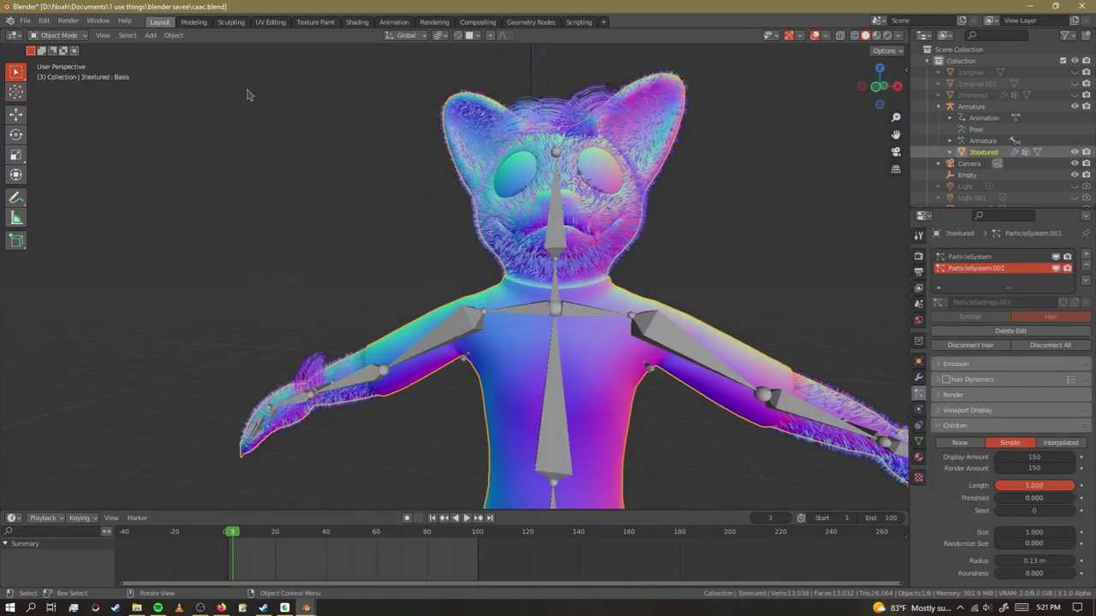
Cut the stray ParticleSystem.001 hairs off the character's forearm in Particle Edit mode and return to Object Mode.
click(58, 36)
click(78, 129)
scroll(435, 166, down, 2)
middle_drag(436, 166, 289, 302)
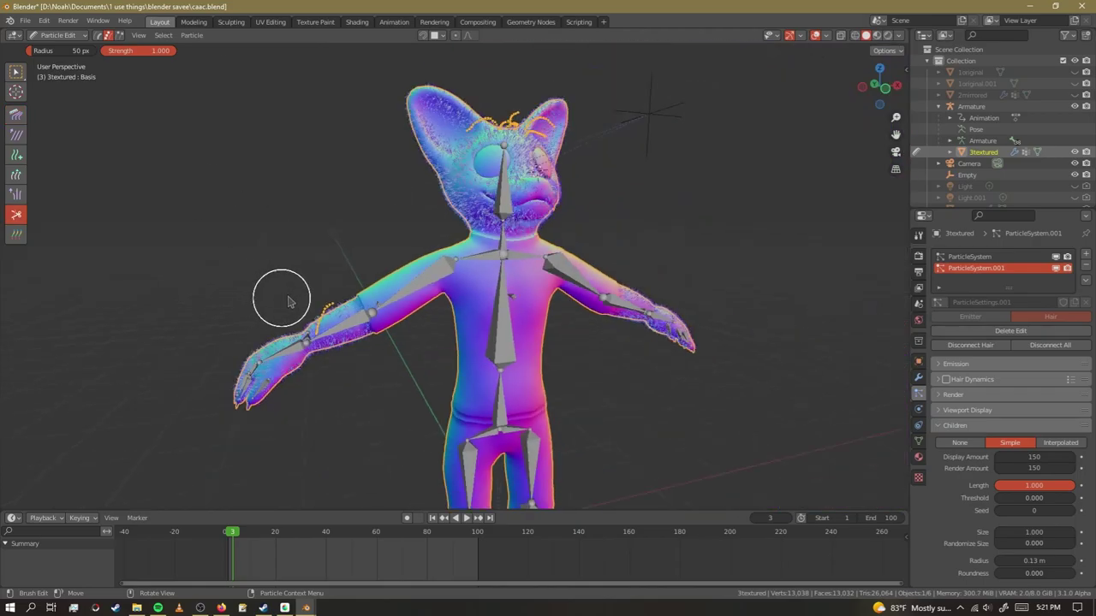
scroll(453, 98, up, 2)
scroll(502, 127, up, 1)
scroll(334, 399, down, 3)
middle_drag(334, 399, 499, 240)
scroll(473, 229, up, 4)
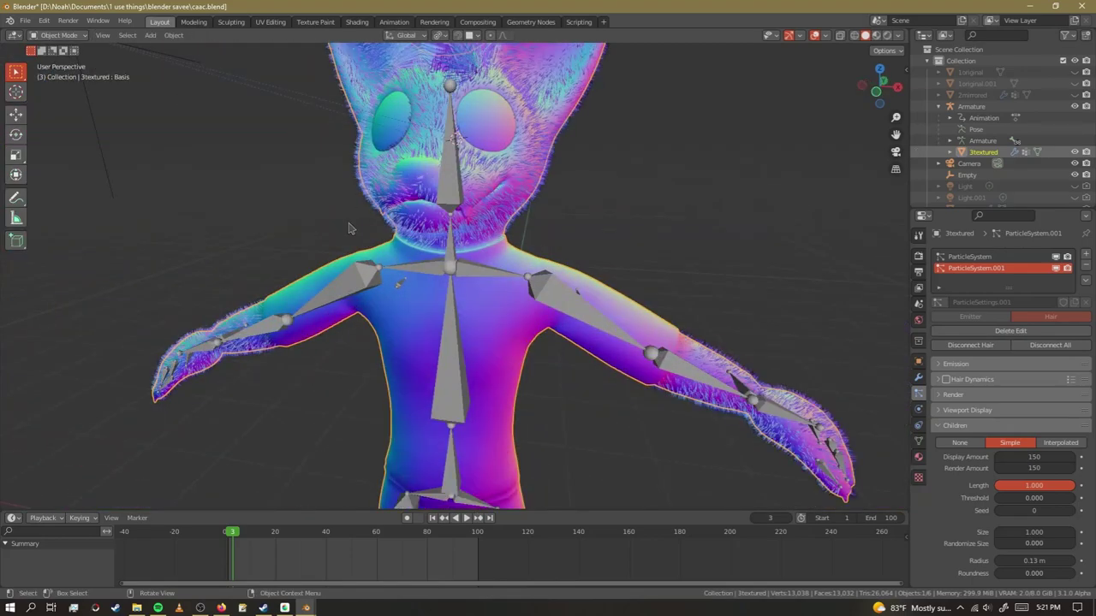
Select the character's armature and play its keyframed animation.
scroll(314, 279, down, 3)
middle_drag(313, 278, 346, 274)
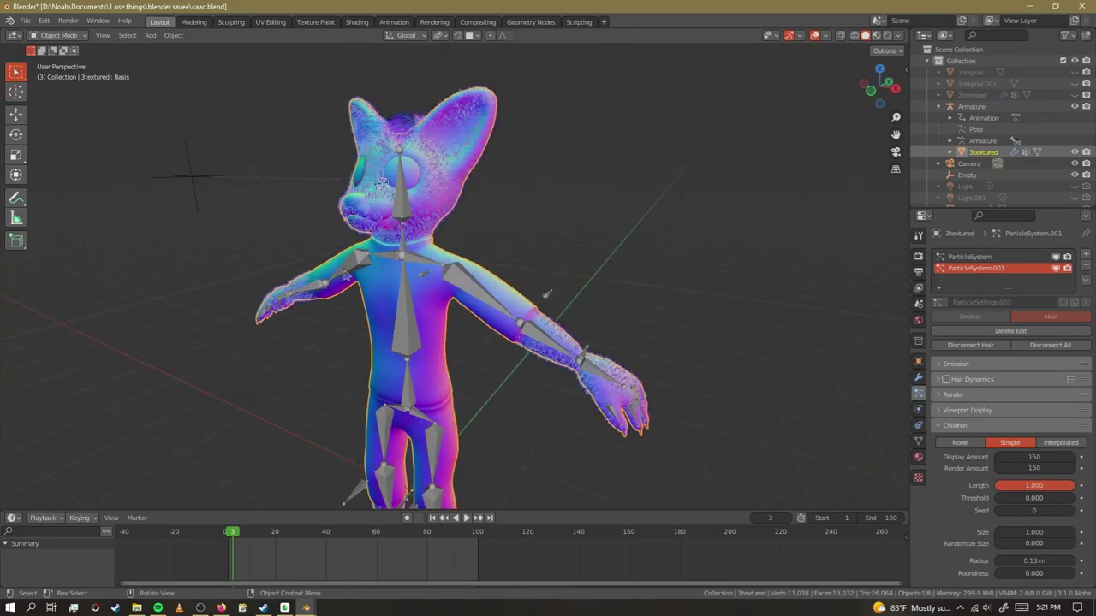
scroll(379, 240, up, 5)
middle_drag(379, 240, 411, 227)
scroll(411, 227, down, 2)
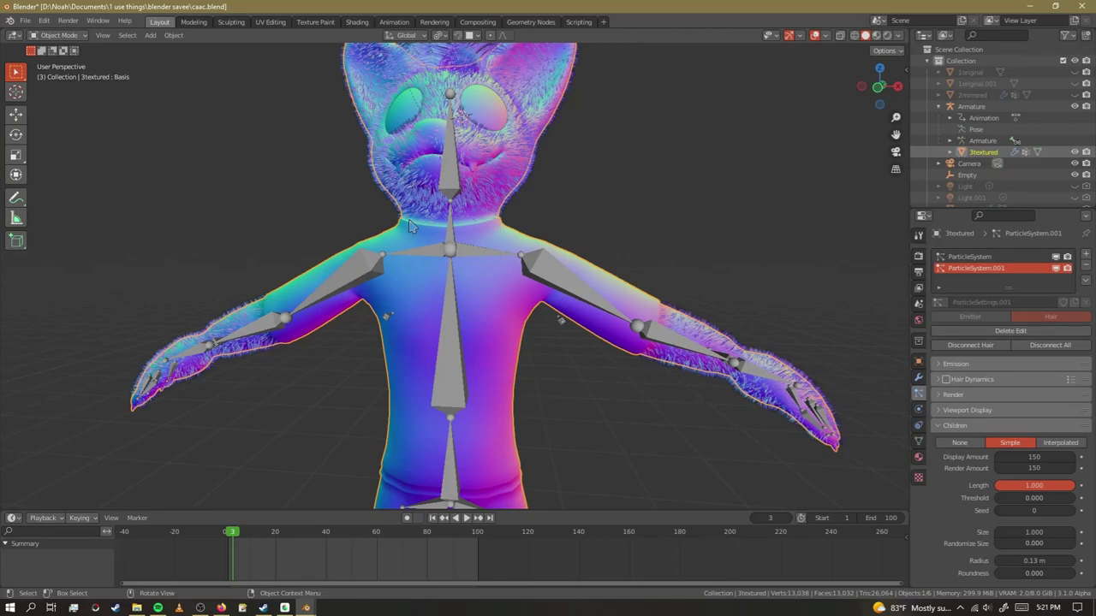
click(410, 225)
scroll(299, 250, down, 1)
key(space)
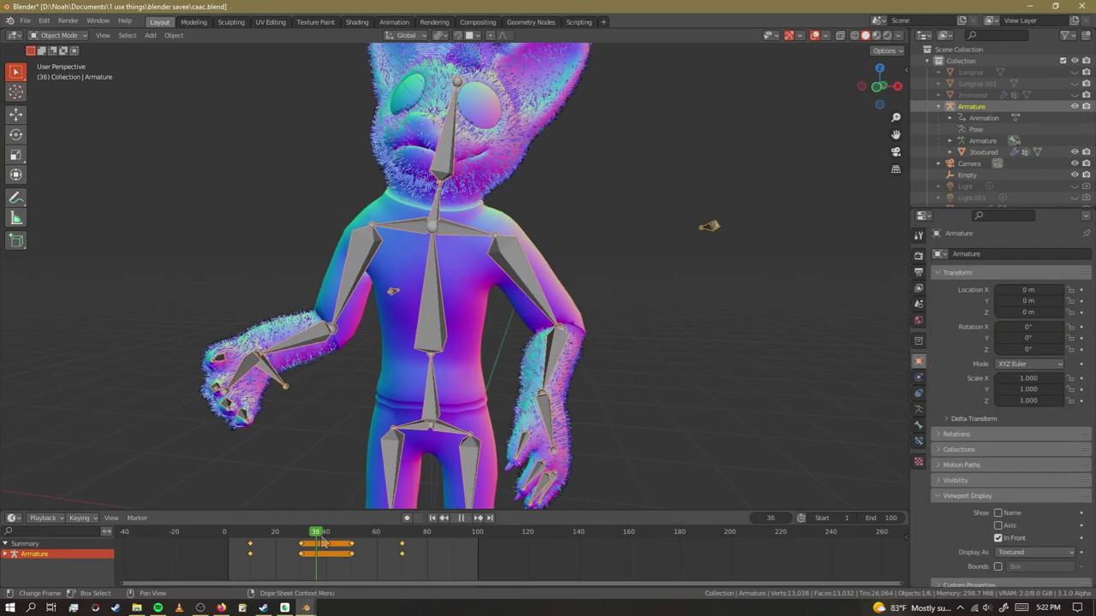
Examine the bent arms and elbows of the animated pose at frame 38 from the side.
middle_drag(403, 455, 362, 460)
scroll(360, 463, up, 8)
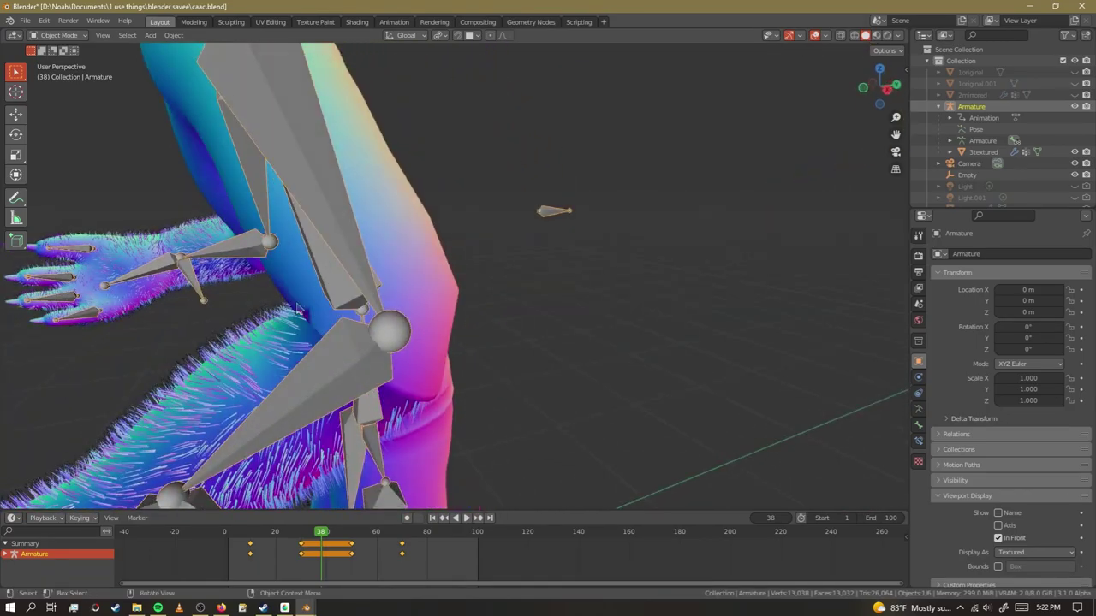
scroll(274, 382, down, 6)
middle_drag(274, 382, 242, 377)
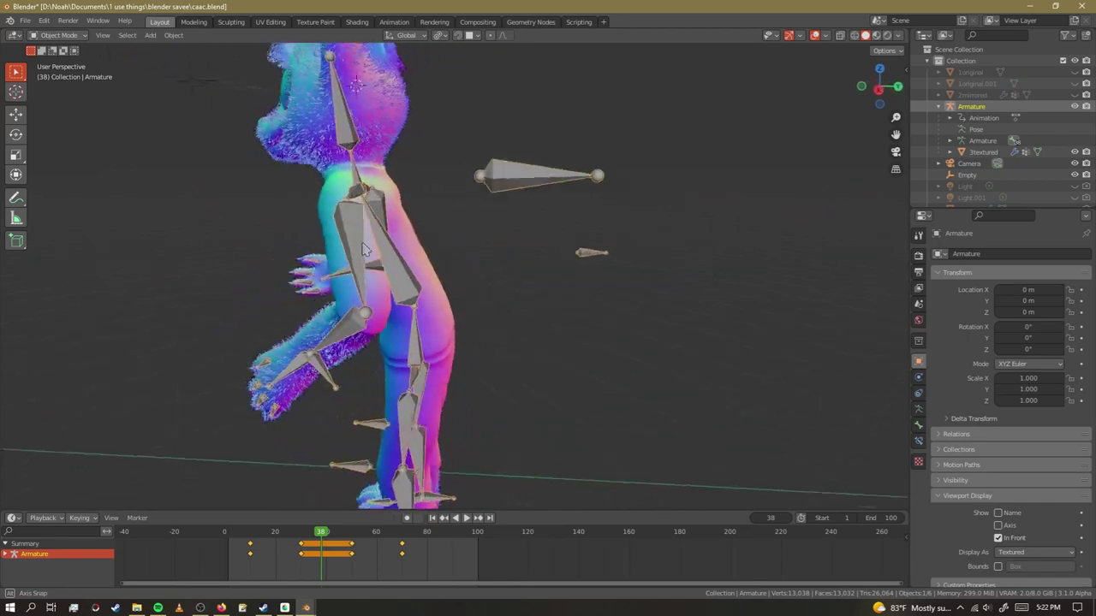
scroll(376, 274, up, 3)
middle_drag(437, 248, 519, 246)
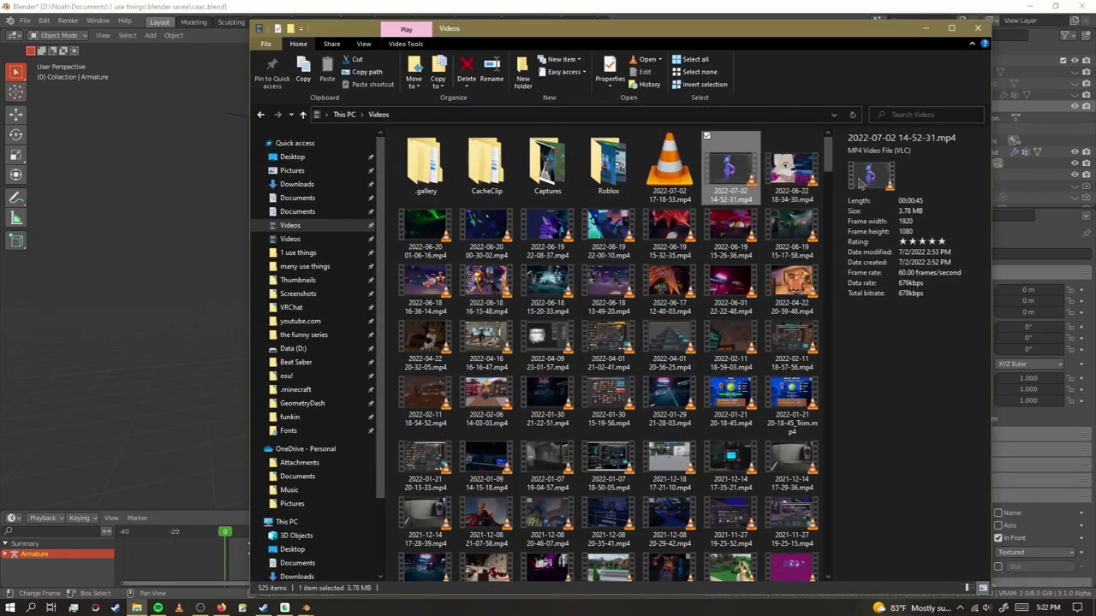
Switch to File Explorer, check the Videos folders, and select the "i learnt 3D animation to make this 1 video" clip in the youtube.com folder.
click(289, 238)
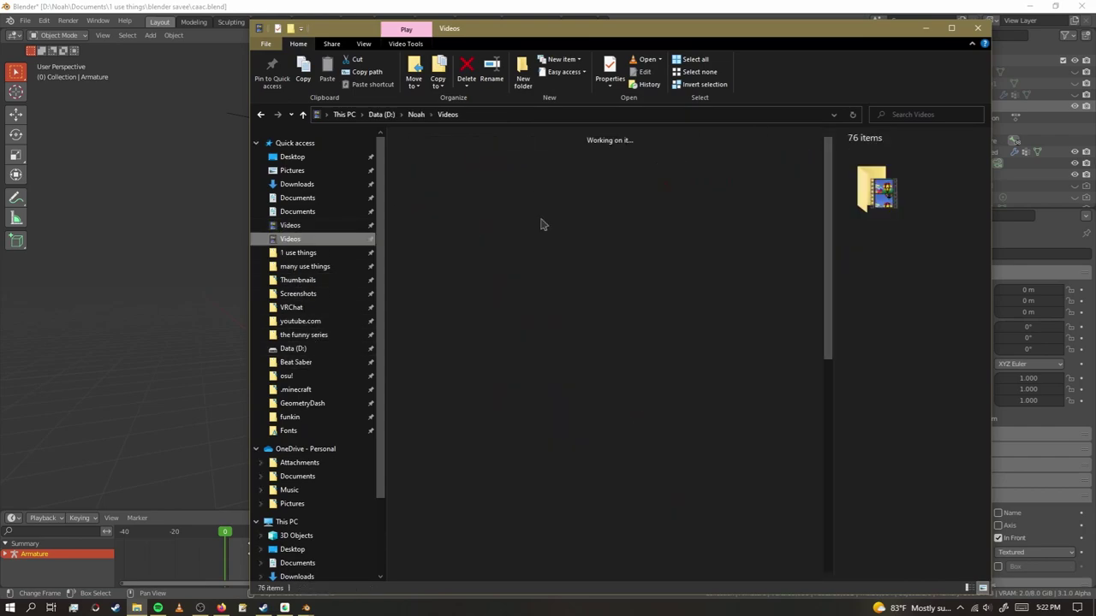
click(296, 226)
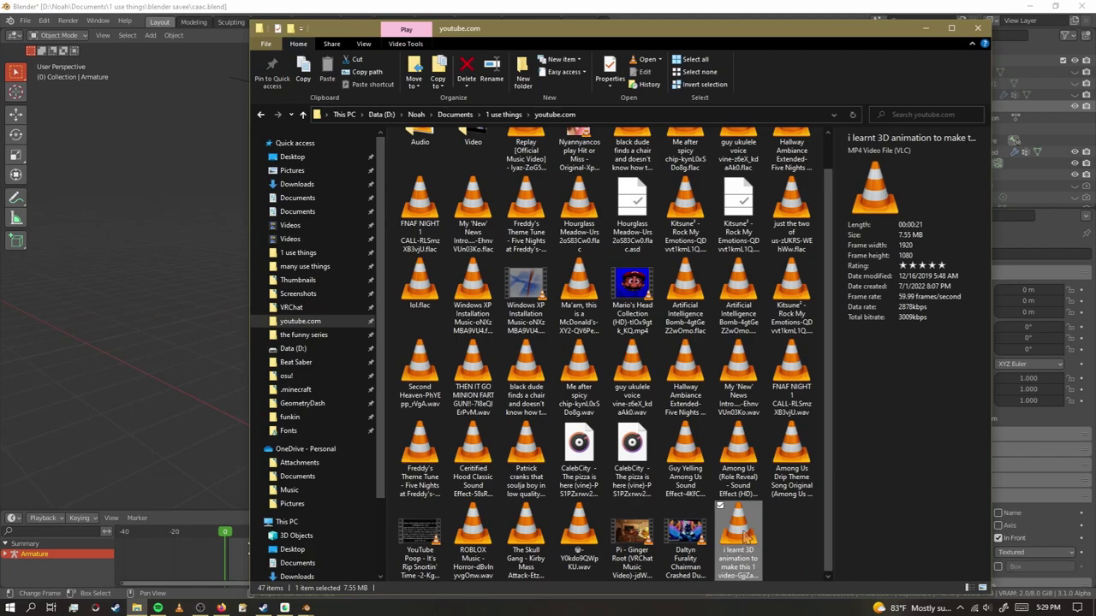
drag(781, 32, 834, 27)
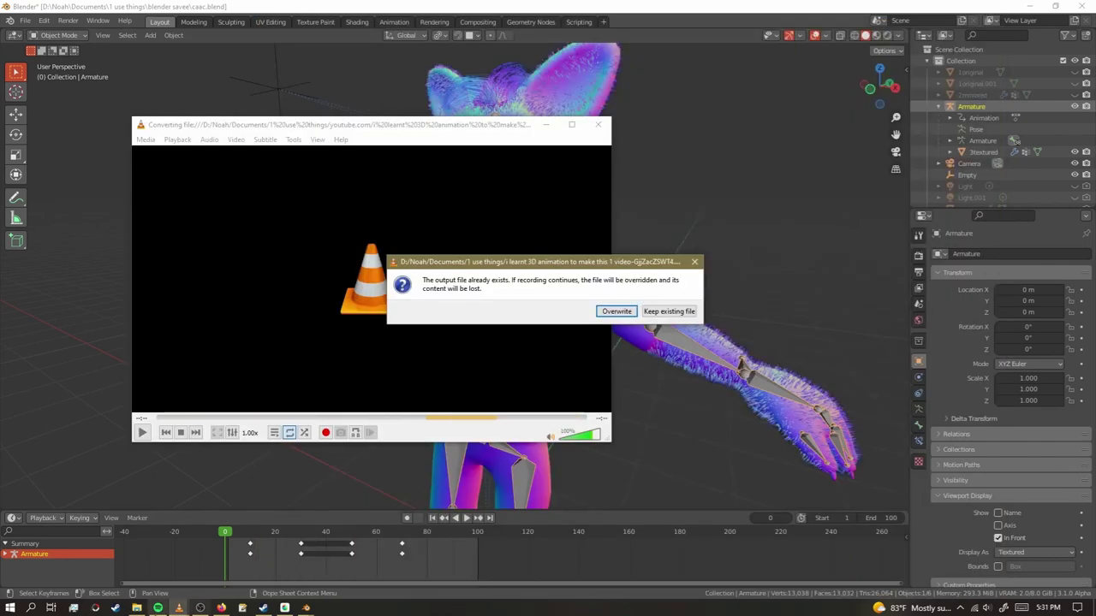
Keep the existing output file instead of overwriting it in the VLC video conversion.
click(695, 267)
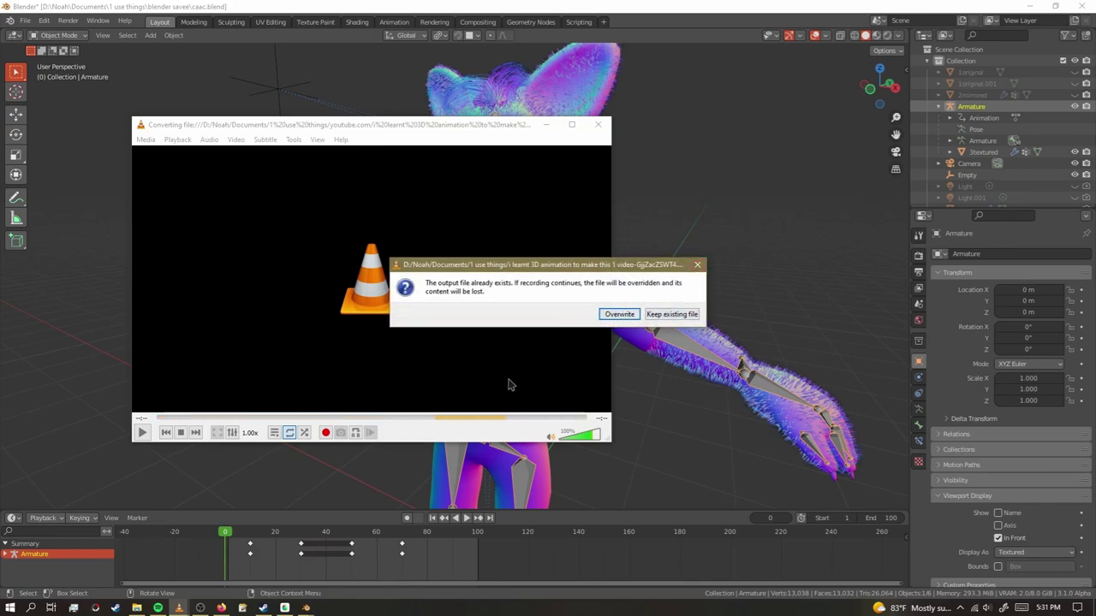
click(691, 315)
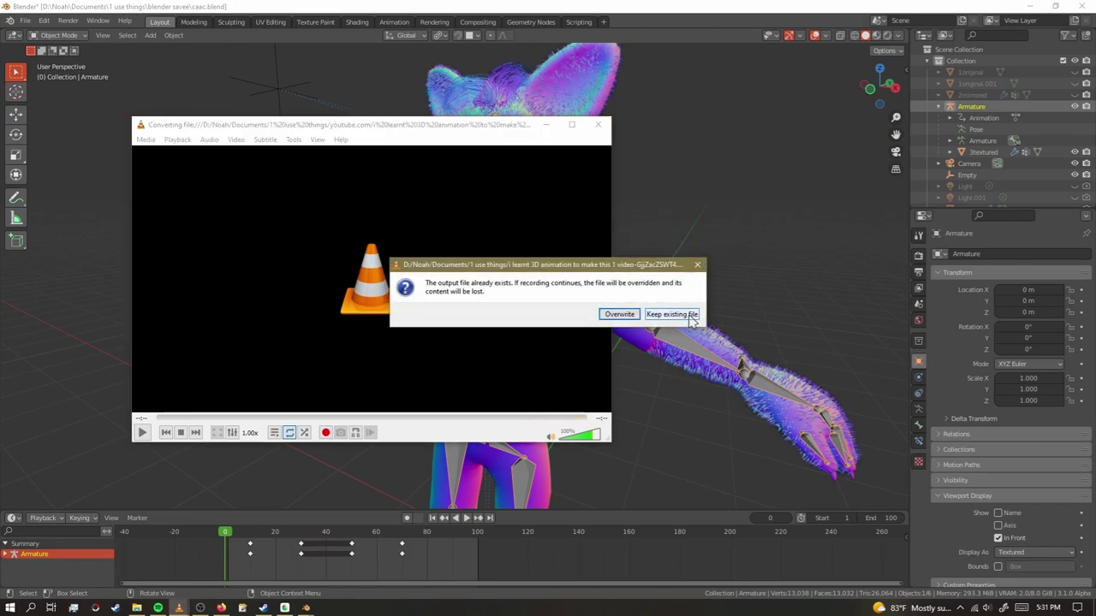
Overwrite the existing output file in the VLC video conversion and switch from Blender to File Explorer.
click(627, 316)
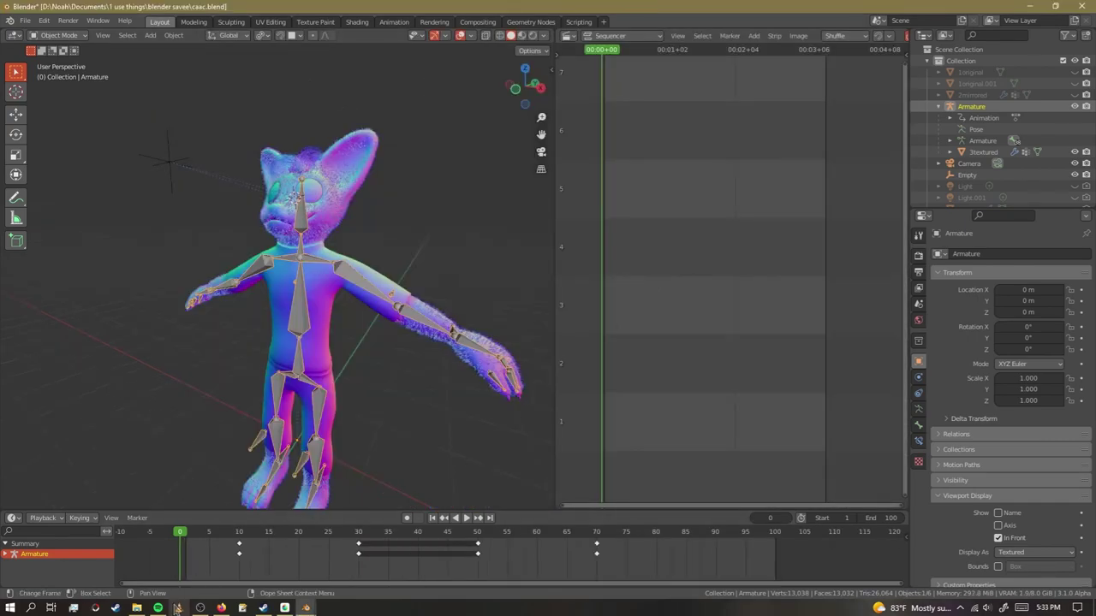
click(137, 607)
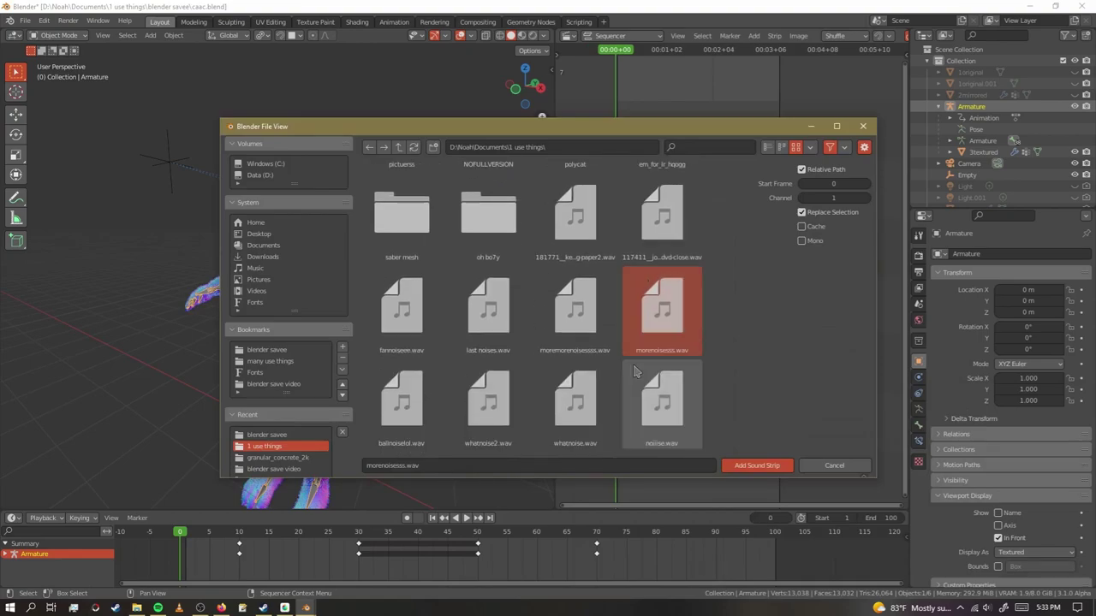
Look through the audio files in the 1 use things folder for the sound to add as a strip.
click(640, 381)
click(565, 381)
click(479, 381)
click(420, 385)
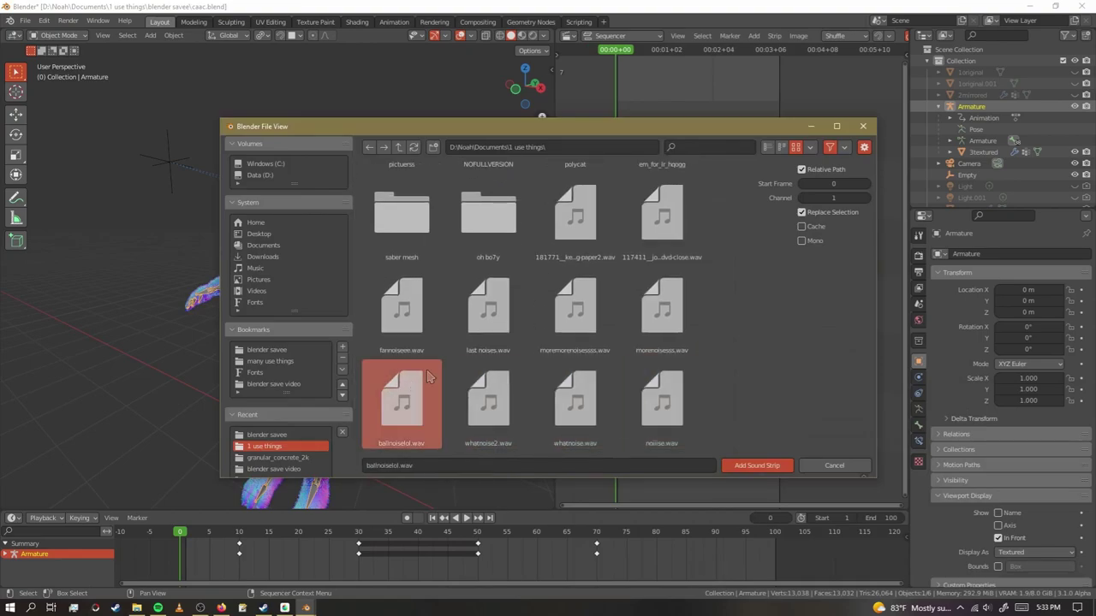
click(574, 386)
scroll(685, 216, down, 1)
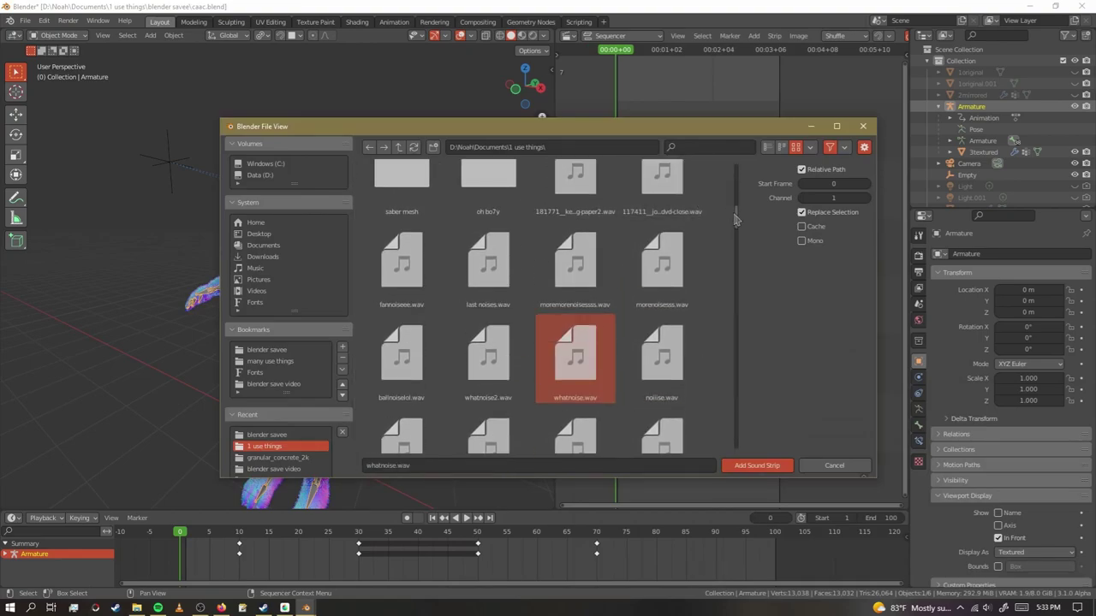
drag(737, 218, 726, 337)
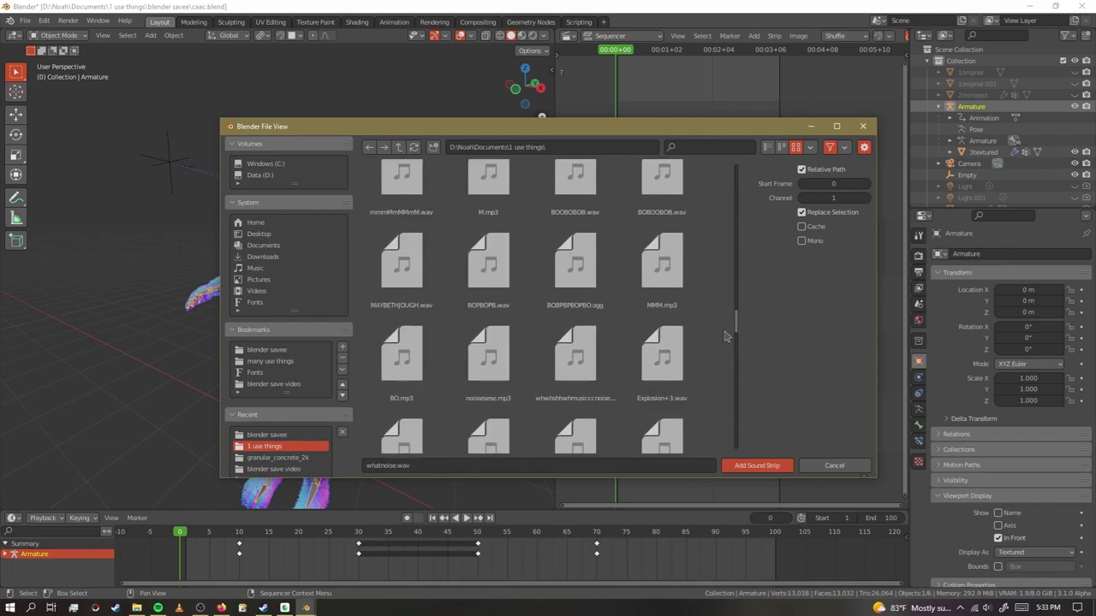
drag(726, 336, 724, 223)
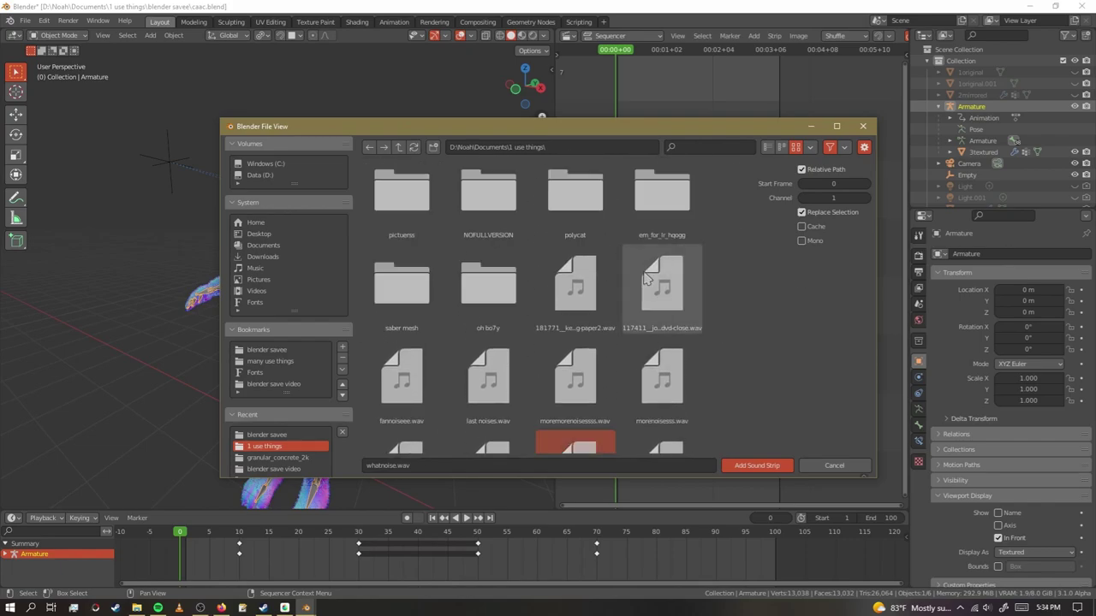
Switch to File Explorer and open the options for the "i learnt 3D animation to make this 1 video" clip in the 1 use things folder.
click(136, 608)
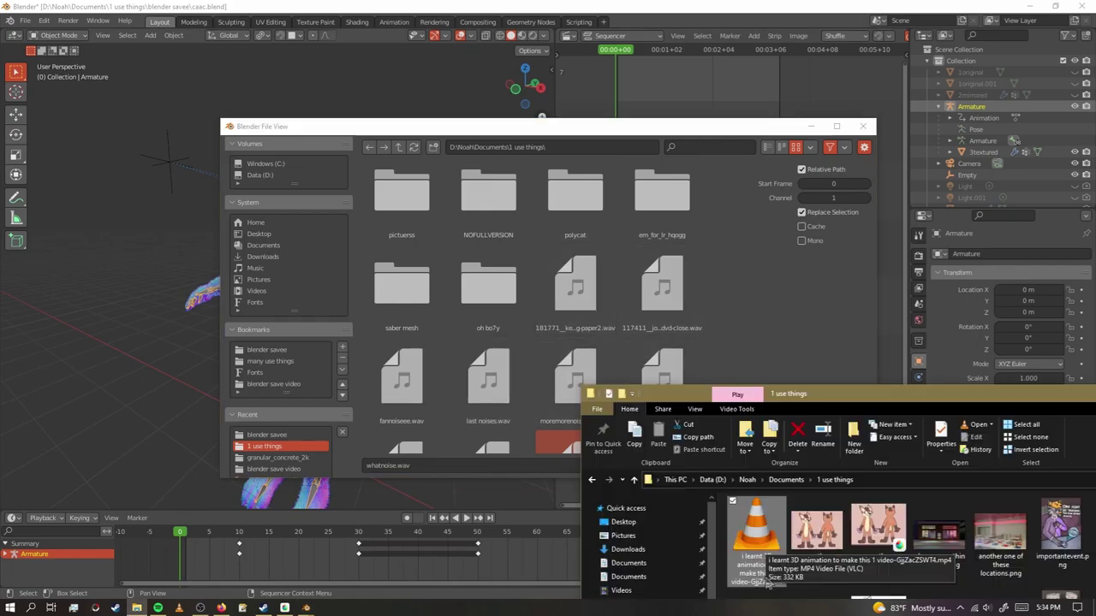
drag(894, 387, 749, 159)
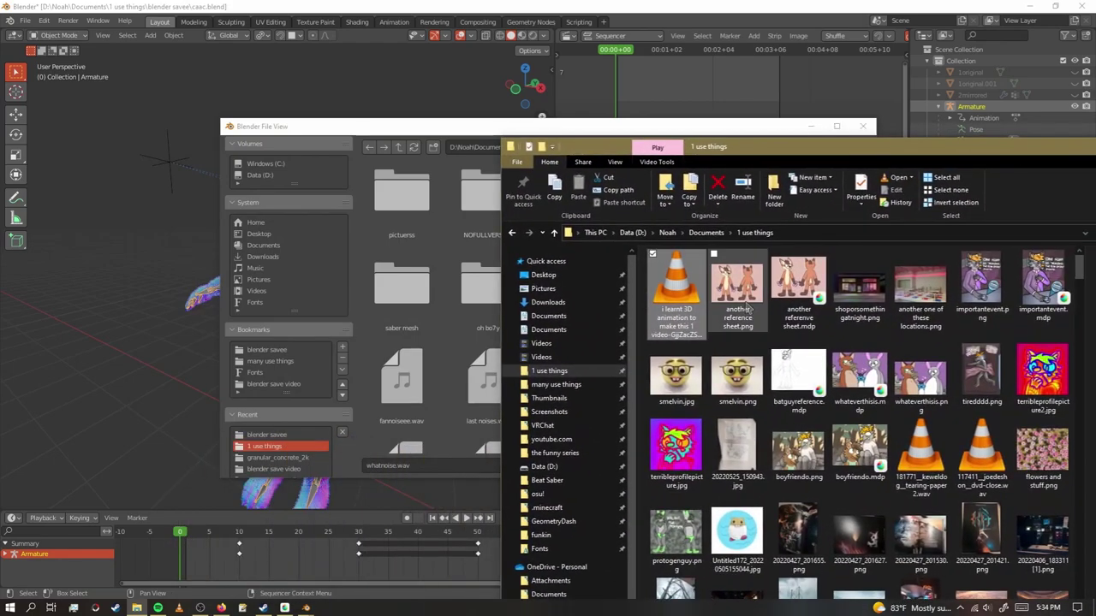
right_click(690, 308)
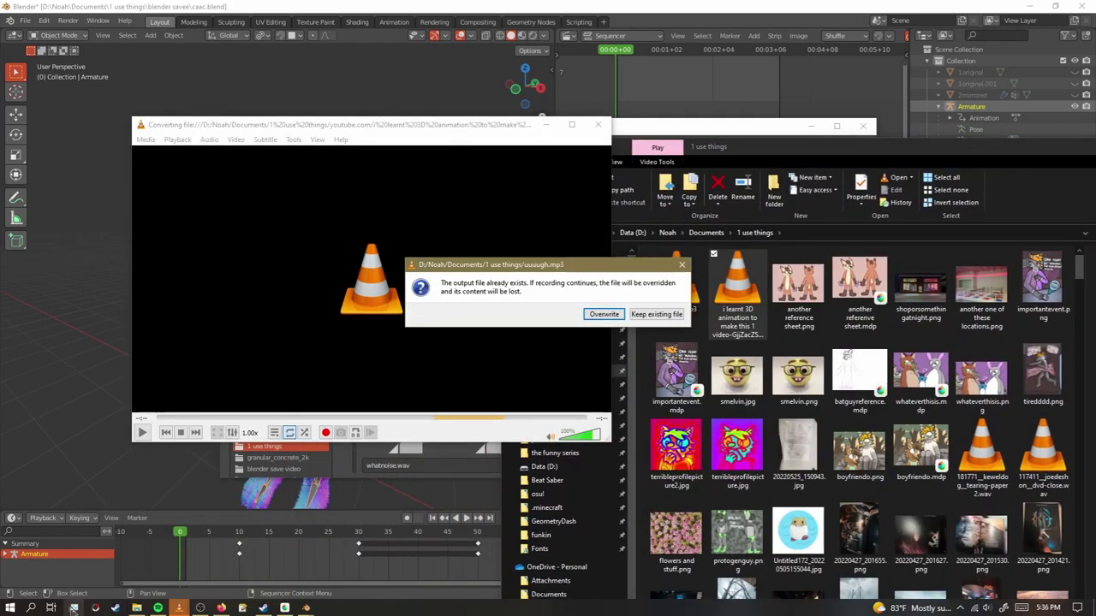
Switch to Task Manager, select the VLC media player (32 bit) process, and return to Blender.
click(73, 608)
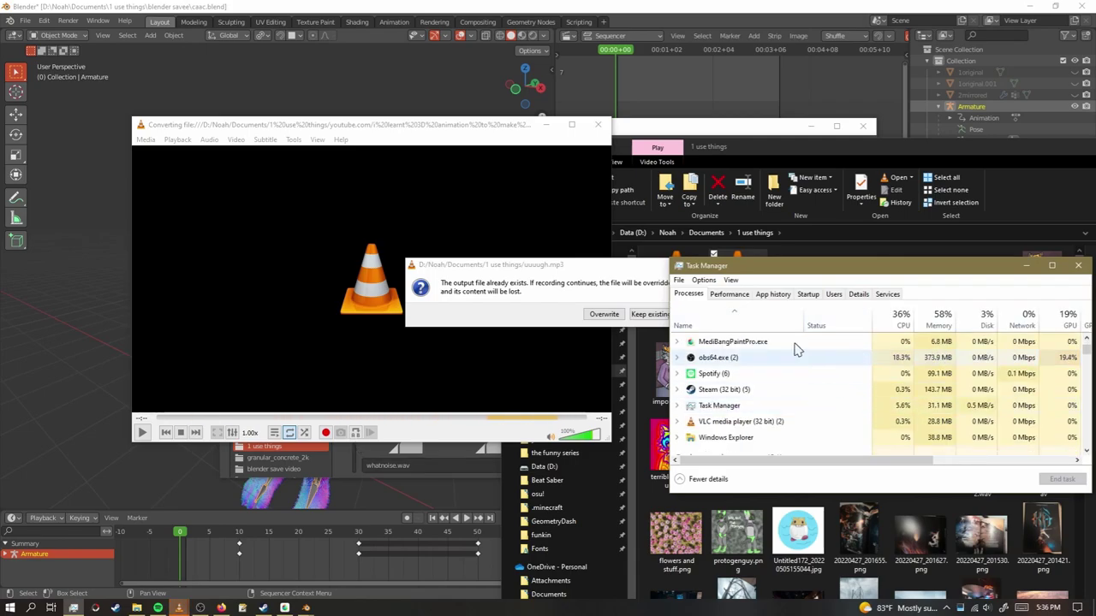
click(798, 424)
click(353, 461)
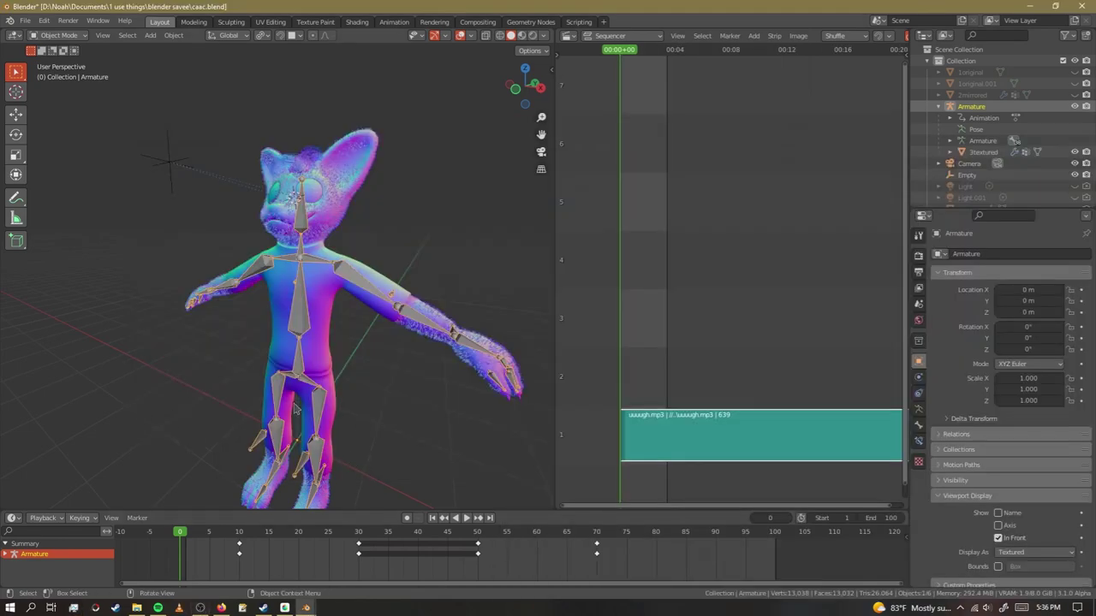
Play the character's animation together with the uuuugh.mp3 sound strip and stop at frame 17.
scroll(295, 410, up, 3)
middle_drag(295, 410, 282, 377)
scroll(146, 386, down, 3)
scroll(283, 377, up, 2)
middle_drag(652, 347, 616, 337)
key(space)
key(space)
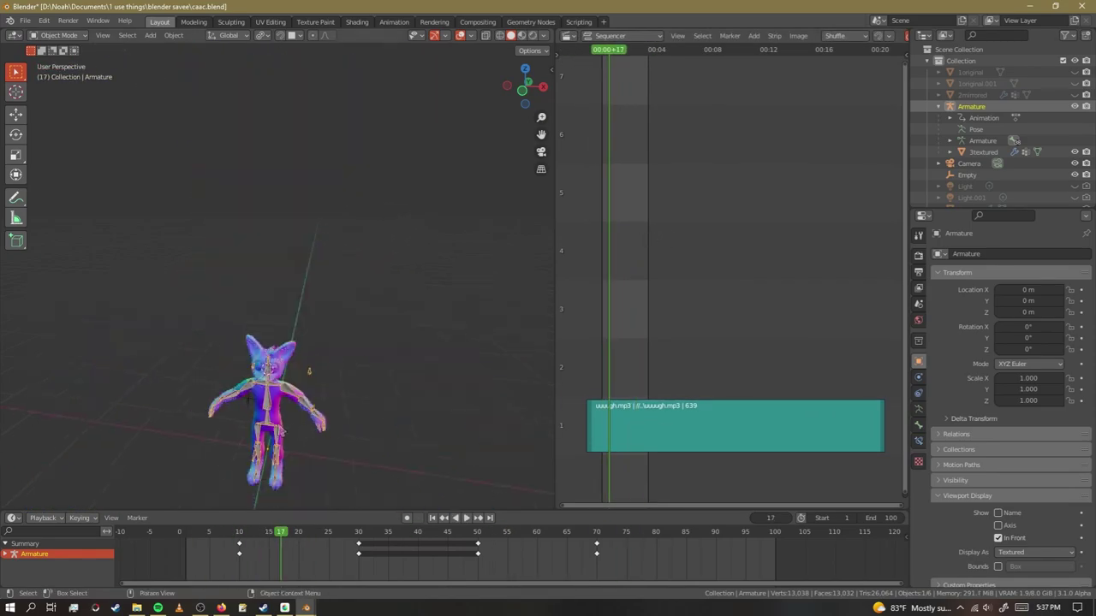
Replay the animation from about frame 9, stop at frame 28, and check the pose and keyframes.
drag(279, 537, 232, 537)
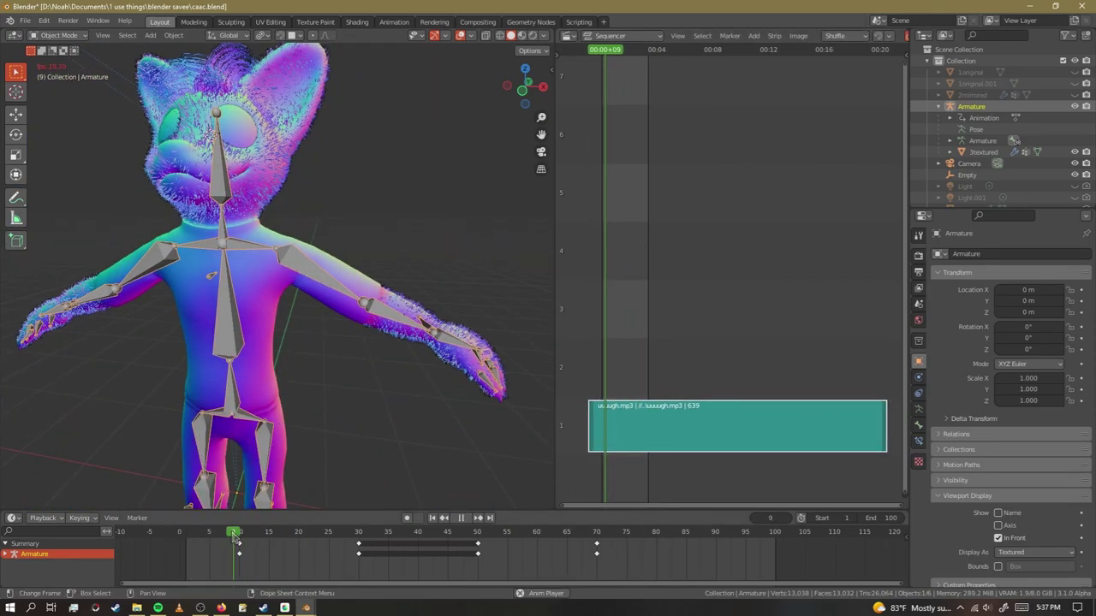
key(space)
scroll(308, 562, down, 3)
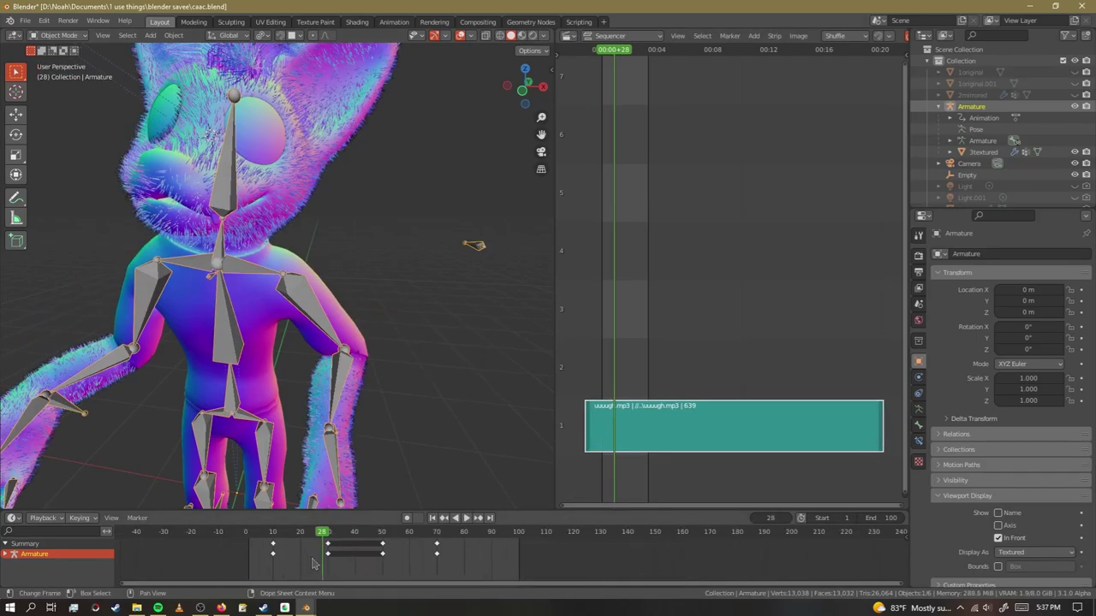
scroll(312, 563, down, 1)
scroll(319, 359, down, 5)
middle_drag(326, 351, 311, 334)
scroll(310, 334, up, 1)
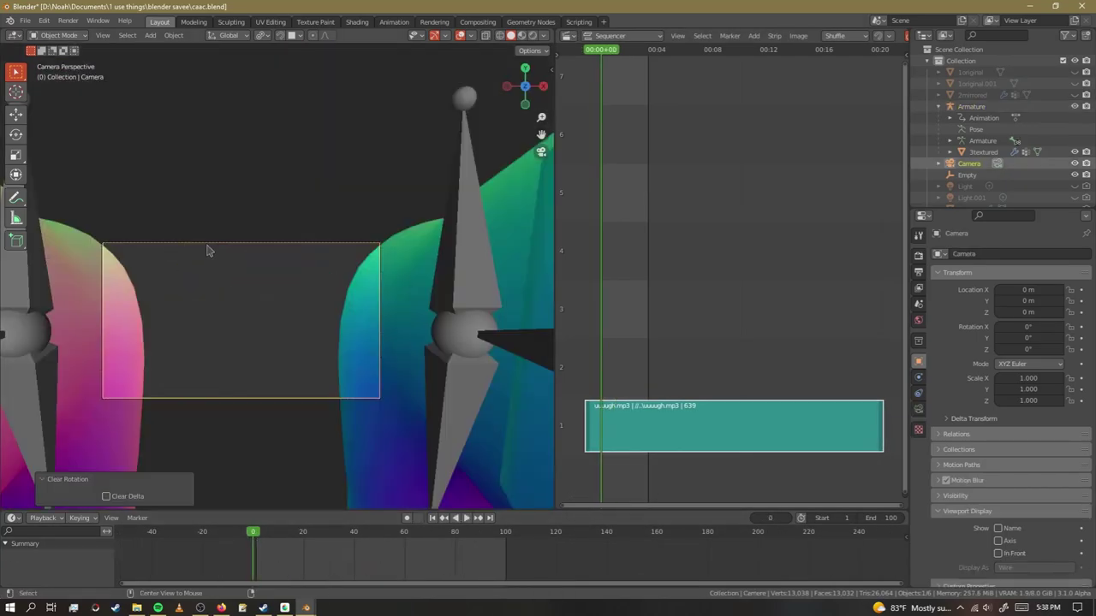
Move the camera up about 3.17 m and by about -2.47 m along Y, and rotate it about the X axis to face the character.
key(g)
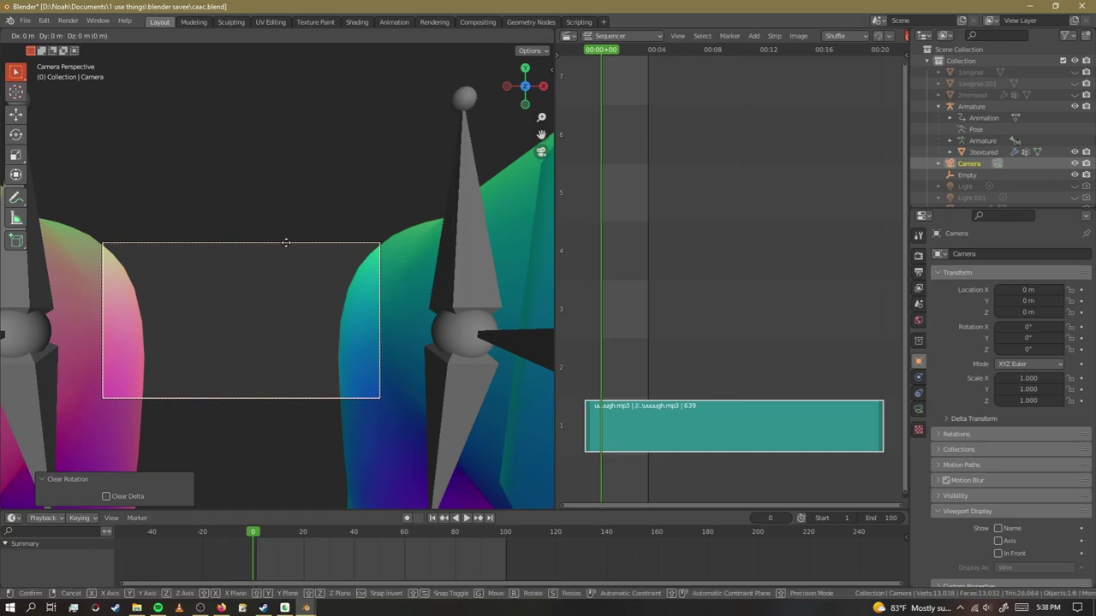
key(z)
click(290, 310)
key(g)
key(y)
click(298, 446)
key(r)
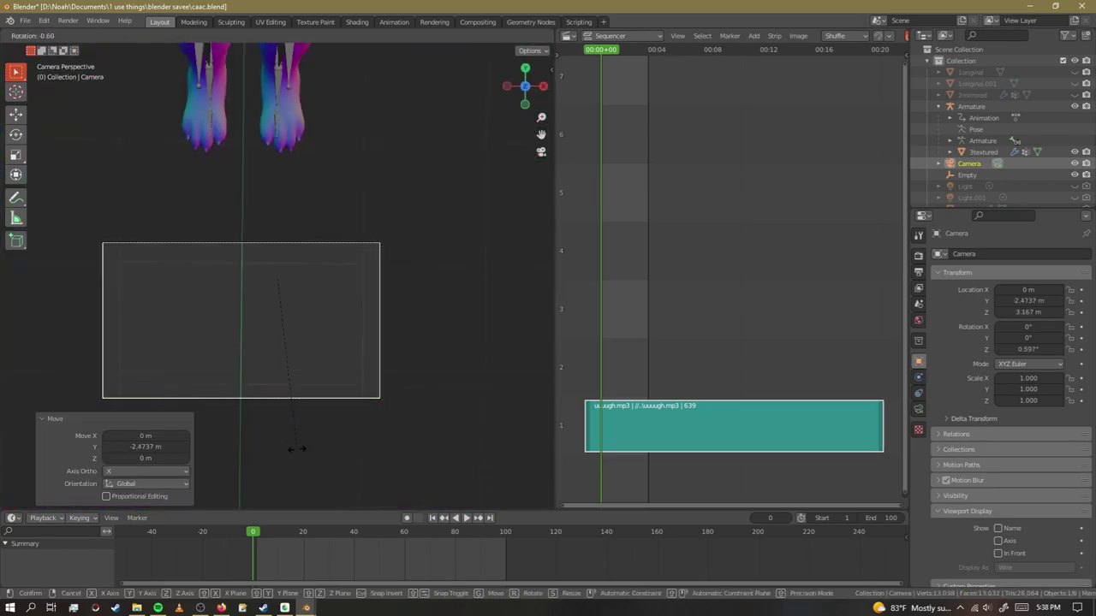
key(x)
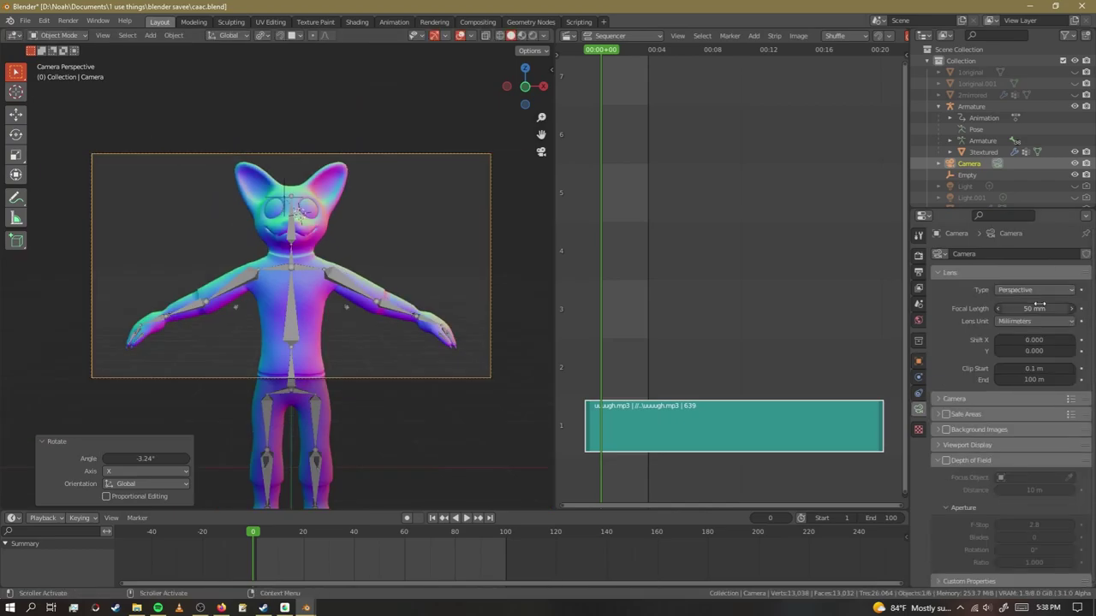
Set the camera's focal length to 29 mm and check how the character fits the camera frame.
scroll(368, 273, up, 3)
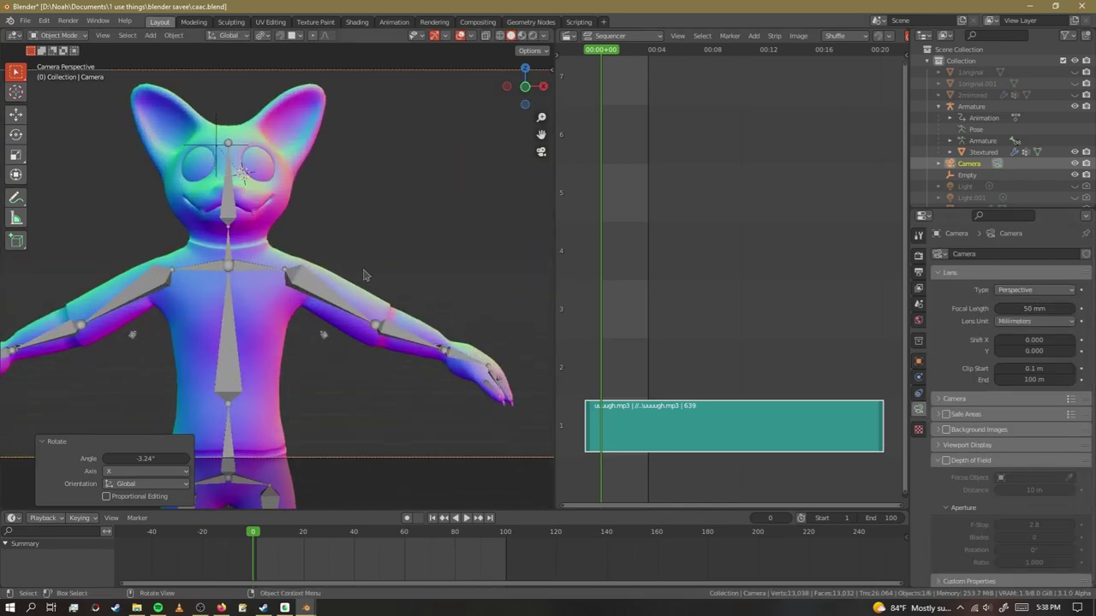
scroll(411, 342, down, 4)
scroll(429, 351, up, 2)
scroll(321, 274, down, 1)
scroll(300, 287, up, 3)
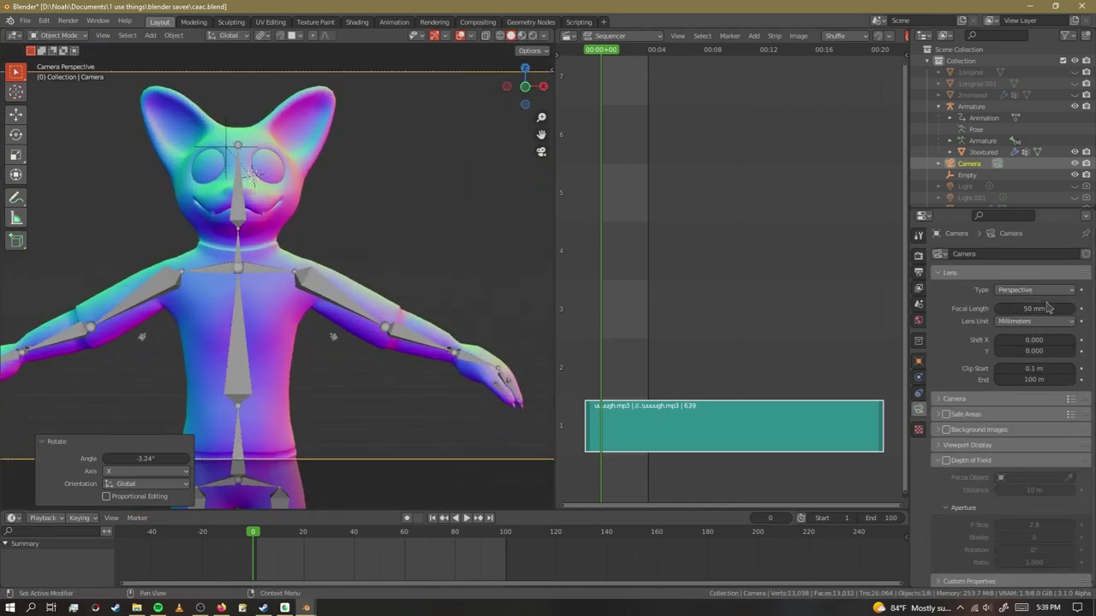
drag(1049, 309, 1010, 309)
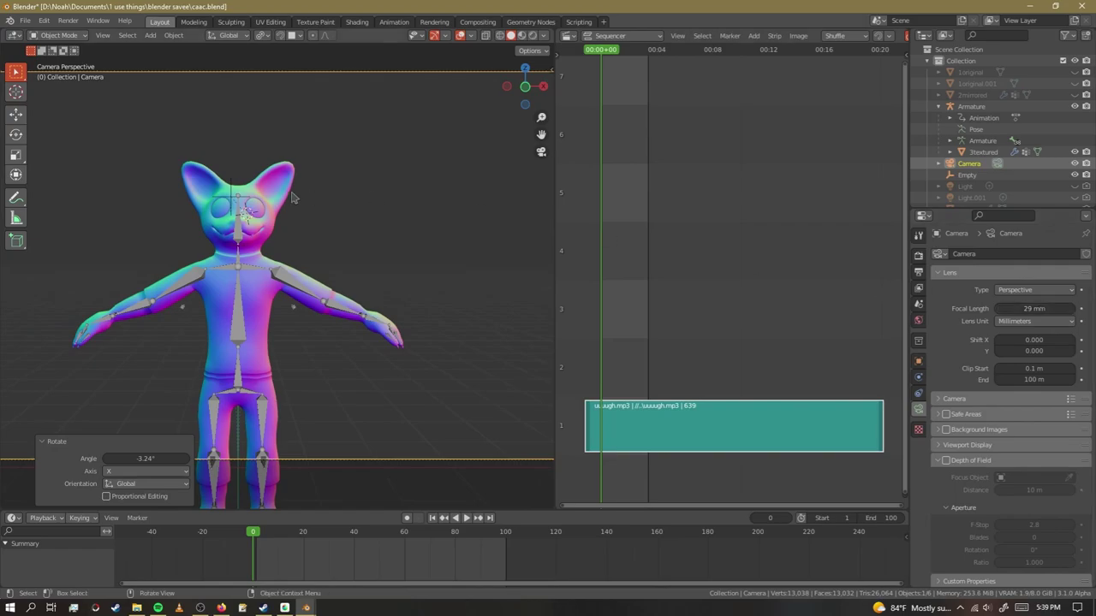
scroll(203, 154, down, 2)
scroll(203, 154, up, 2)
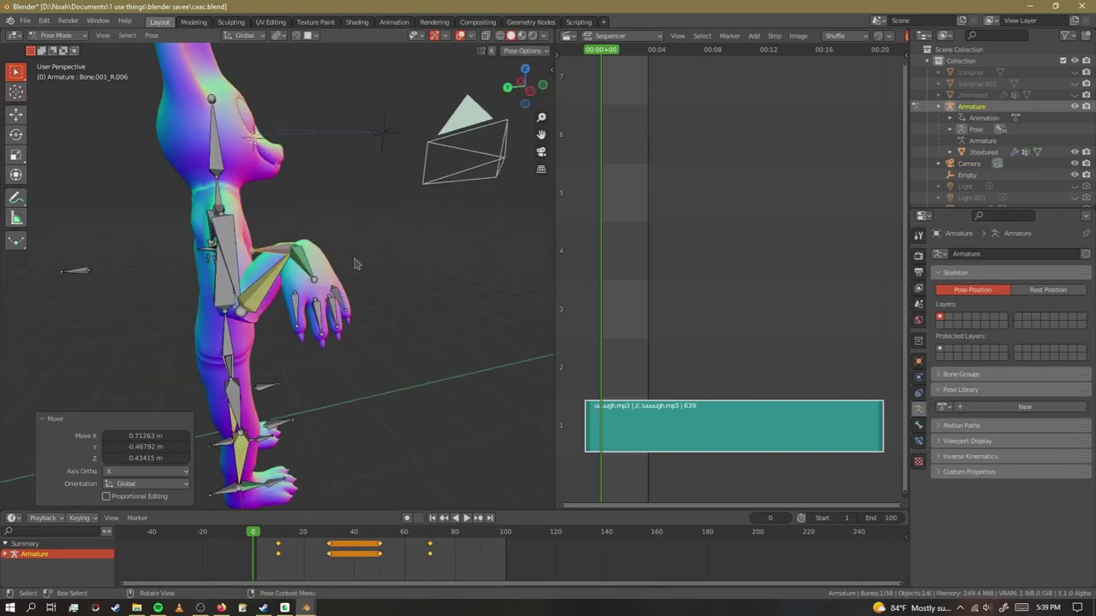
Raise the right arm's control bone by about 0.35, -0.66 and 0.51 m in X, Y and Z, and rotate it about -128°.
middle_drag(357, 264, 305, 306)
key(g)
click(363, 220)
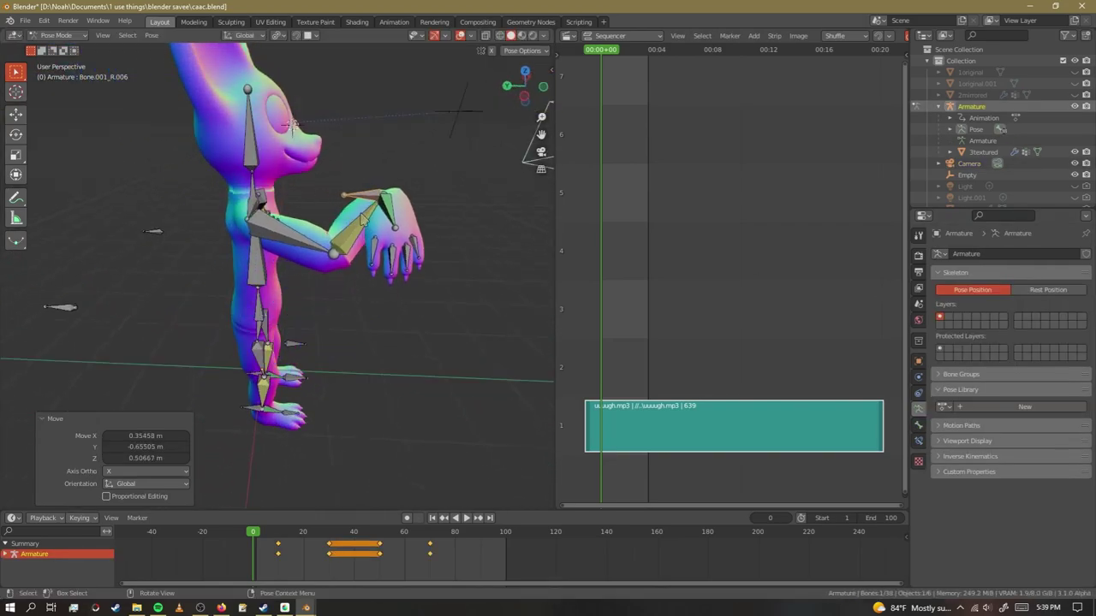
middle_drag(401, 228, 199, 237)
scroll(342, 265, up, 2)
key(r)
click(282, 226)
middle_drag(424, 381, 375, 360)
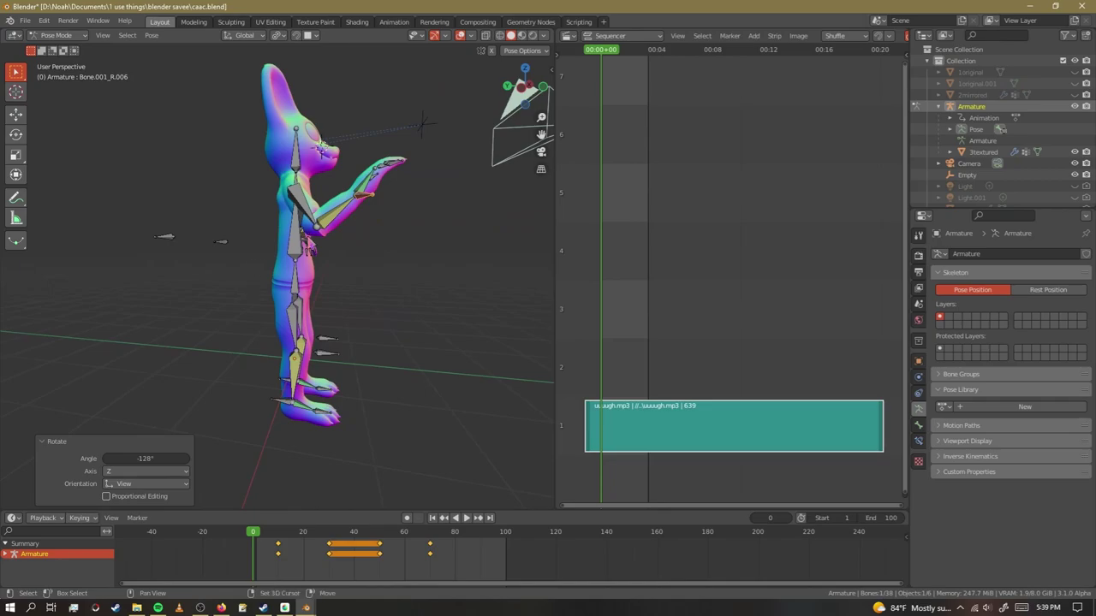
Close the Sequencer area and extend the 3D viewport across its space.
shift+middle_drag(435, 185, 428, 286)
drag(554, 279, 766, 278)
drag(758, 32, 809, 60)
scroll(603, 377, down, 1)
shift+middle_drag(602, 377, 527, 281)
Select the raised right arm's wrist control bone and examine the arm's bend from several angles.
key(a)
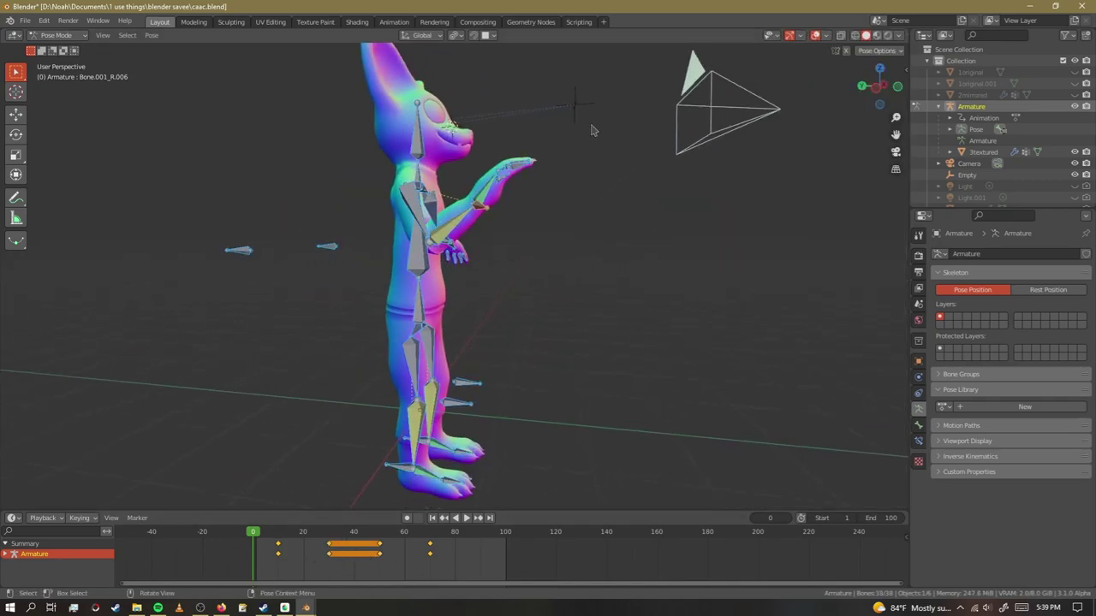
click(482, 190)
scroll(482, 189, up, 4)
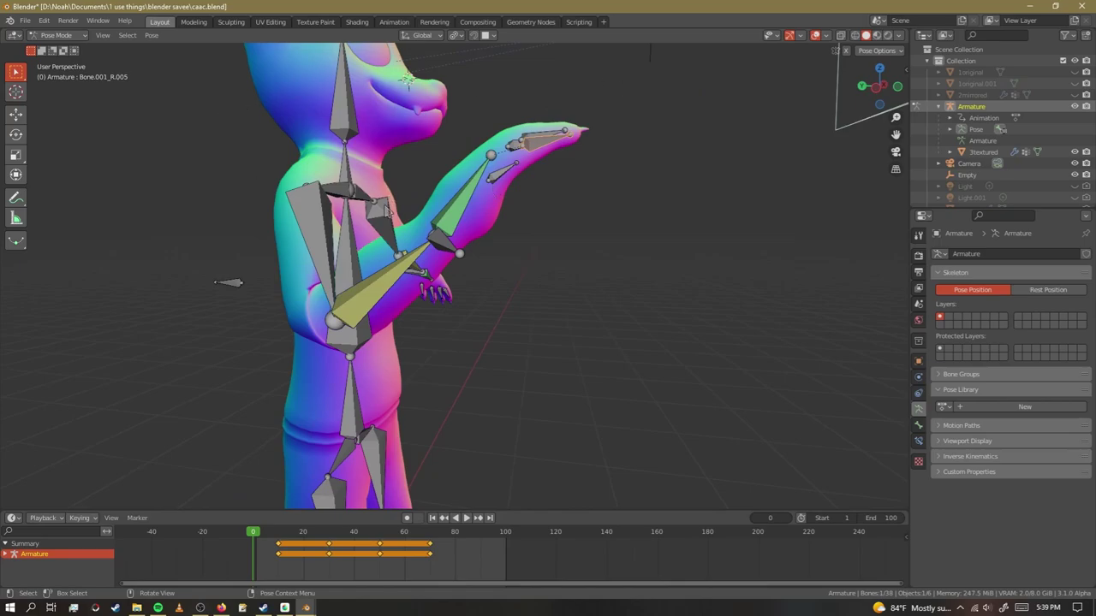
scroll(387, 212, up, 2)
click(488, 278)
scroll(428, 219, down, 7)
middle_drag(433, 246, 441, 224)
scroll(463, 231, up, 3)
middle_drag(539, 236, 578, 248)
middle_drag(468, 385, 282, 351)
shift+middle_drag(283, 351, 266, 242)
middle_drag(651, 359, 495, 353)
scroll(635, 281, down, 4)
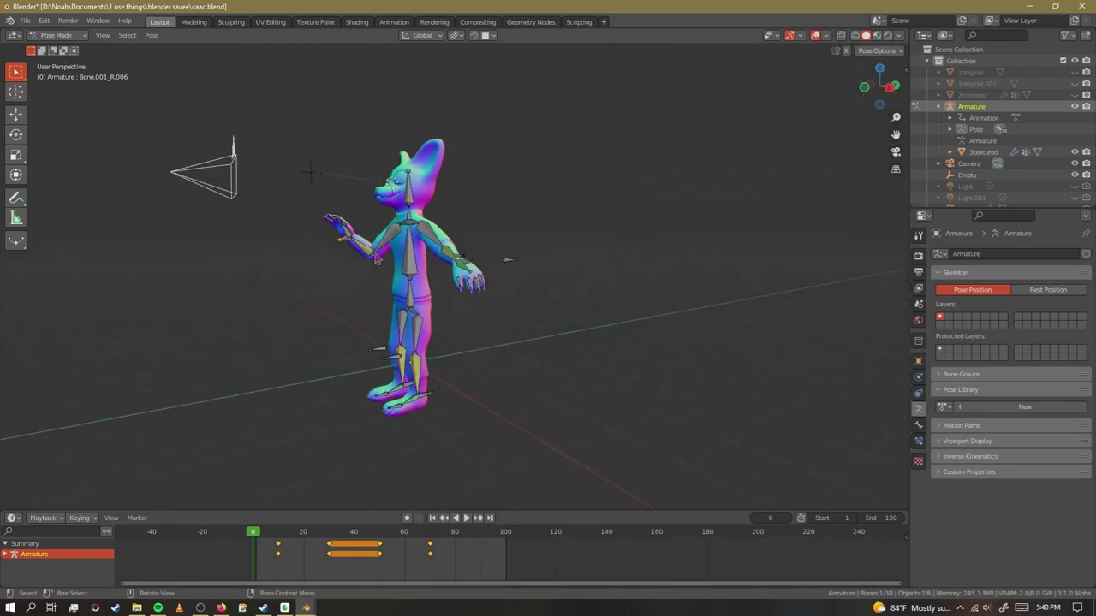
Adjust the right arm's control bone, lowering the raised arm by about 0.69 m to the character's side.
scroll(262, 359, up, 4)
middle_drag(317, 279, 539, 282)
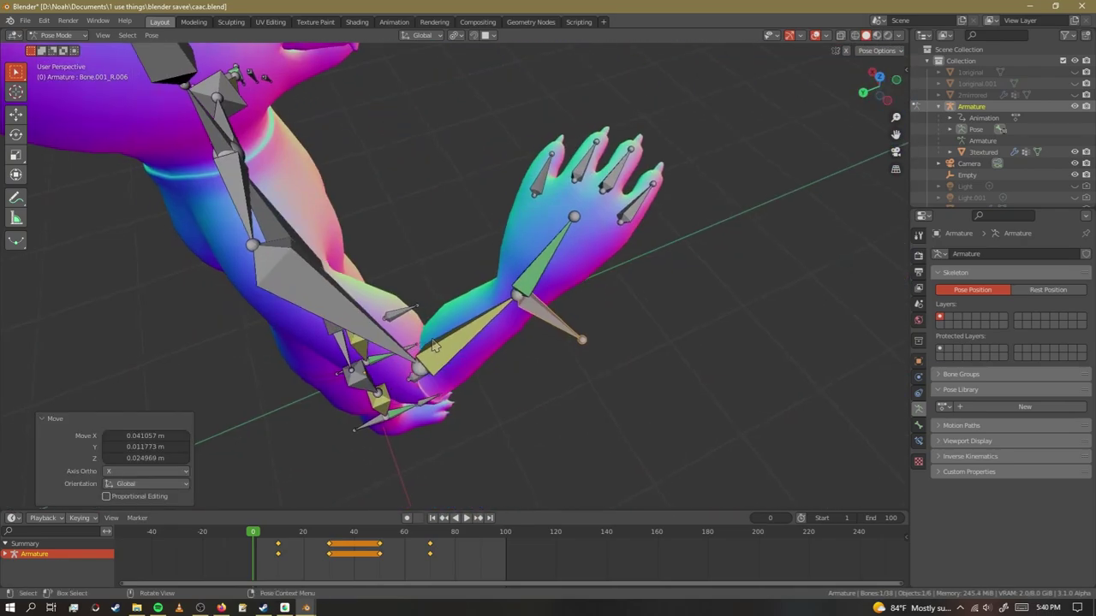
scroll(435, 346, up, 4)
key(g)
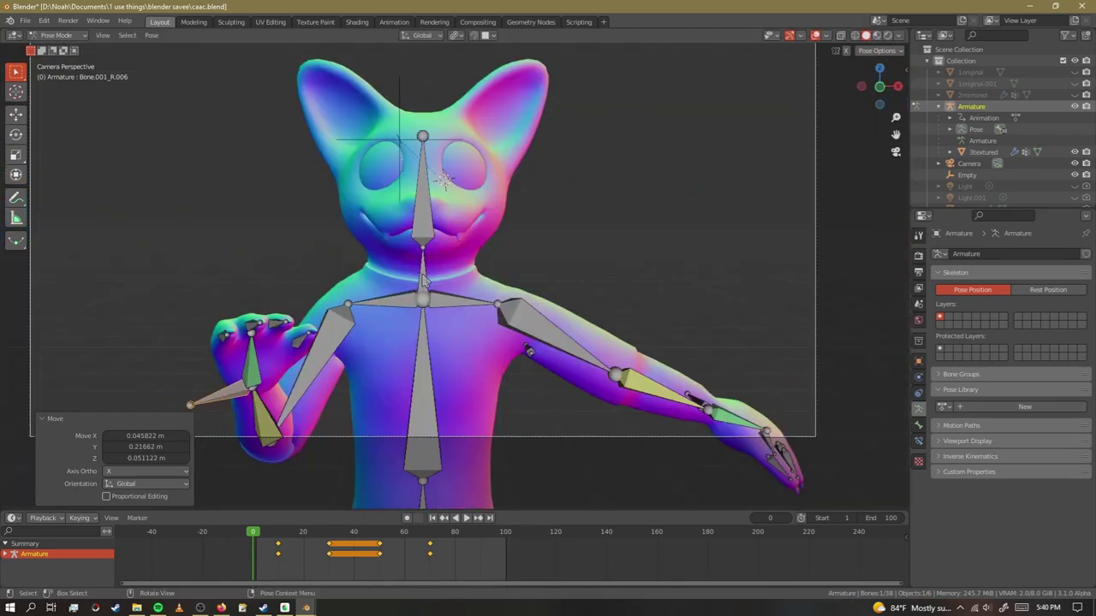
key(g)
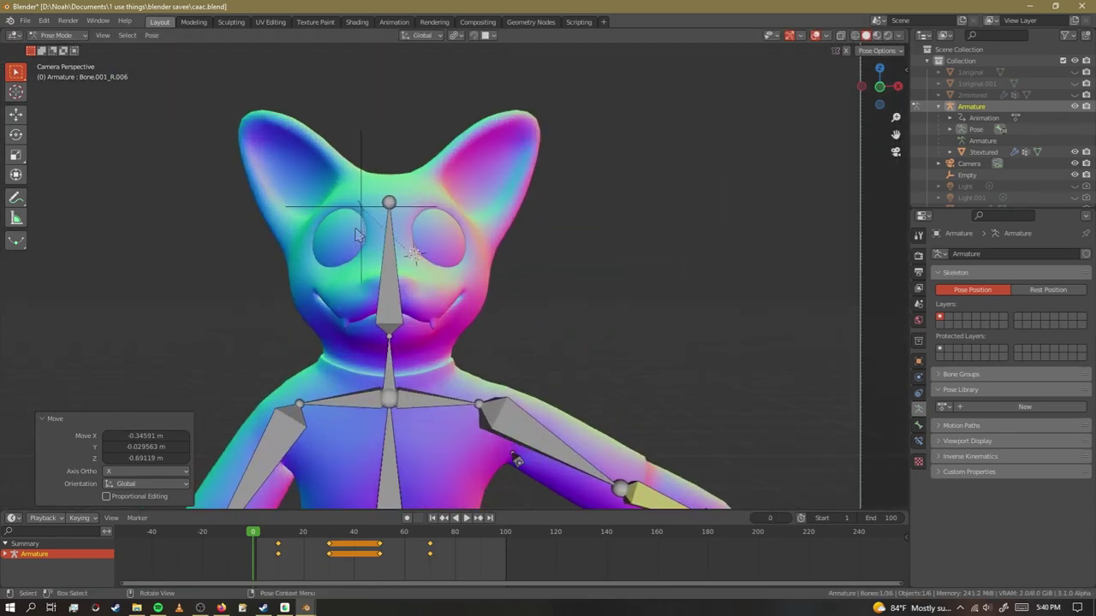
Switch the 3D viewport to rendered shading and inspect the textured character's upper body.
scroll(343, 233, up, 3)
click(887, 36)
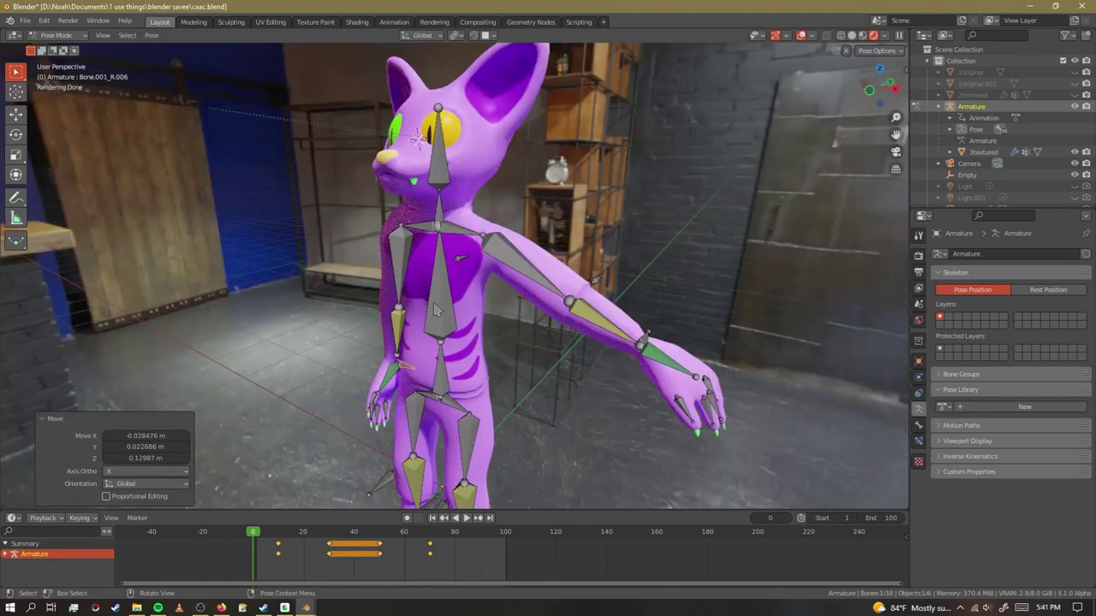
scroll(434, 310, up, 3)
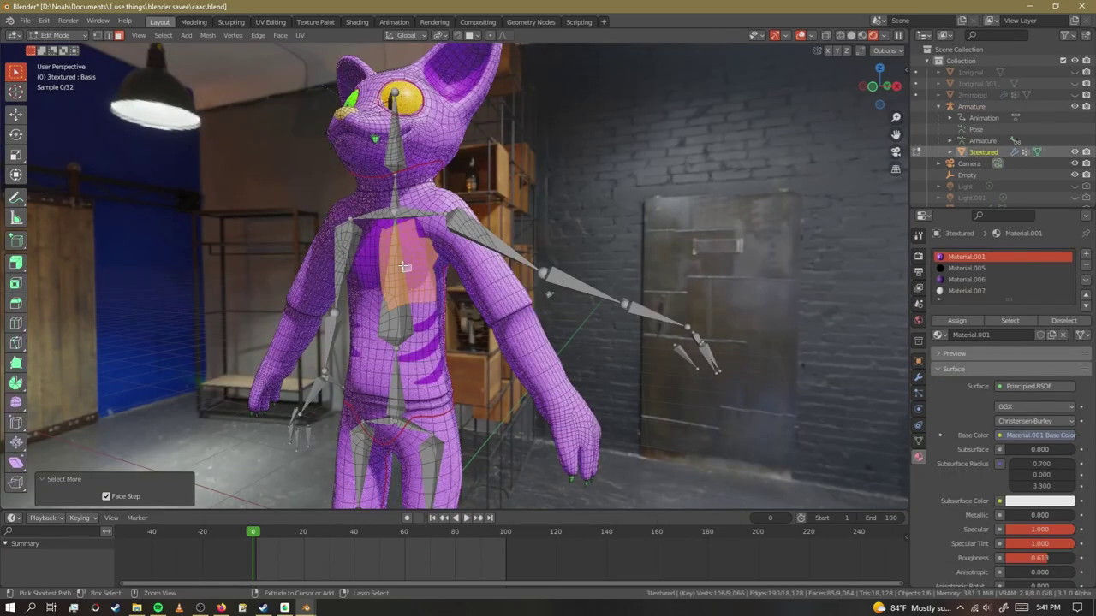
Select the shirt-shaped torso and upper-arm region of the 3textured mesh as linked flat faces with 21.3° sharpness.
key(ctrl+KP_Add)
click(405, 267)
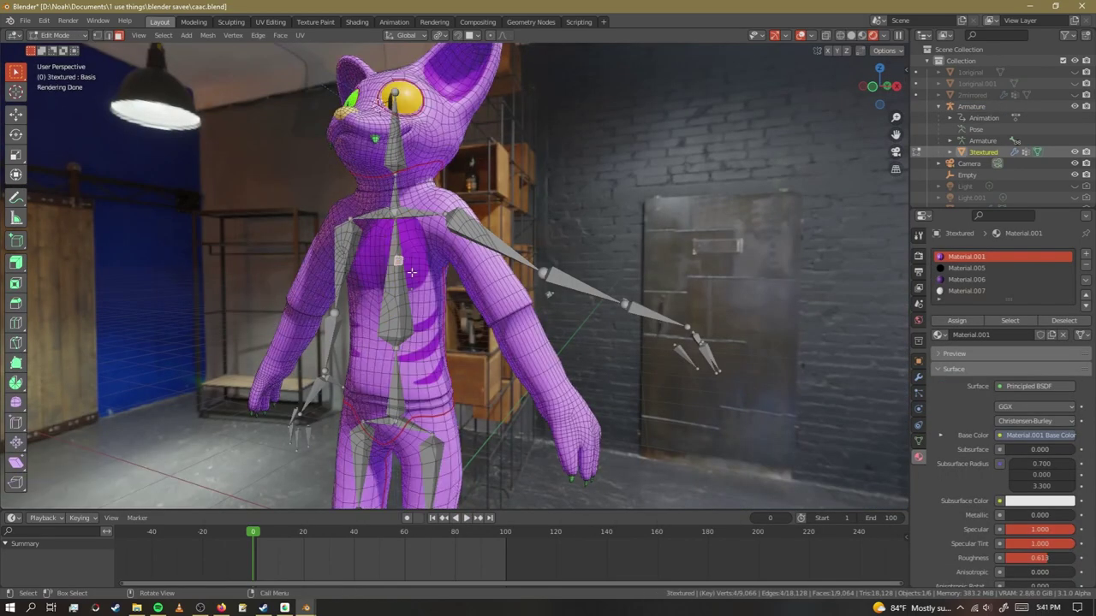
click(462, 317)
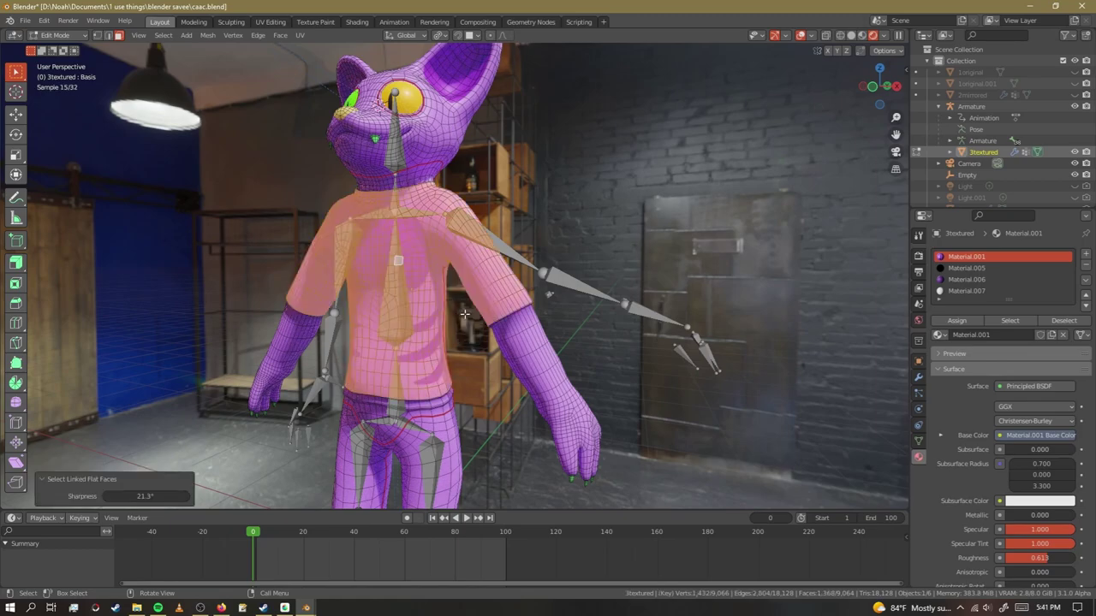
scroll(434, 324, up, 6)
shift+middle_drag(257, 303, 280, 229)
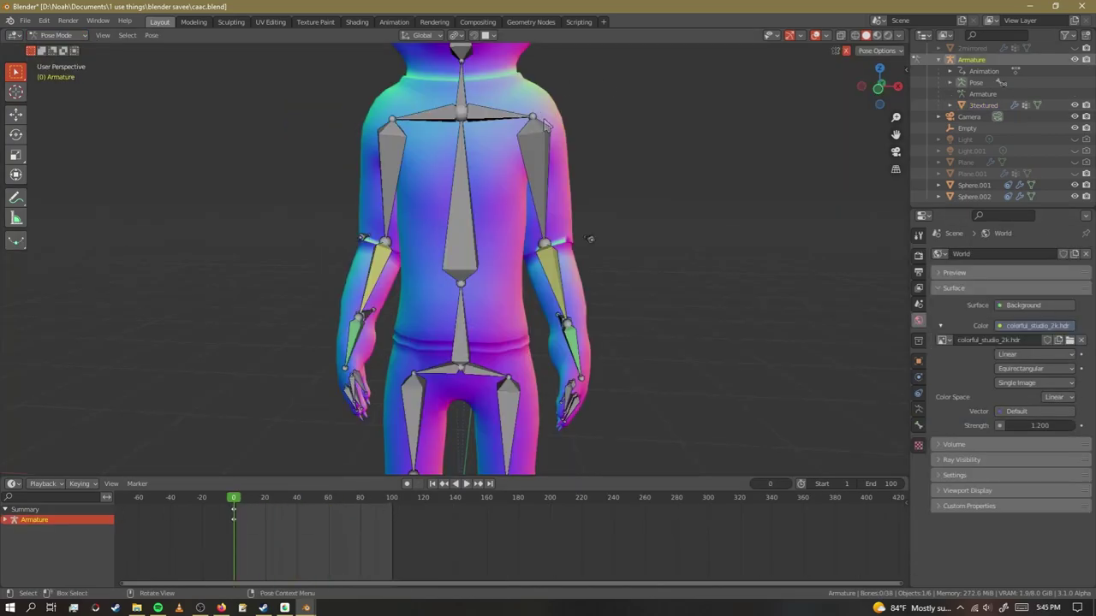
Return the playhead to frame 0 and examine the shirt's sleeve hem at the elbow up close.
middle_drag(590, 239, 648, 265)
scroll(648, 264, up, 5)
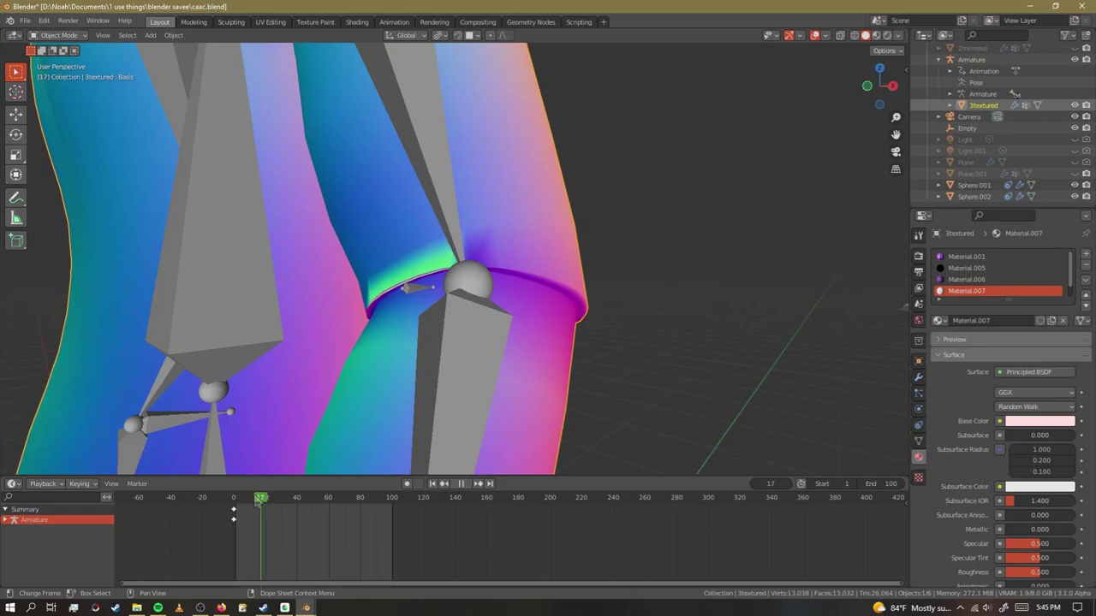
drag(257, 503, 234, 502)
scroll(354, 307, up, 4)
scroll(463, 286, up, 5)
scroll(451, 294, down, 3)
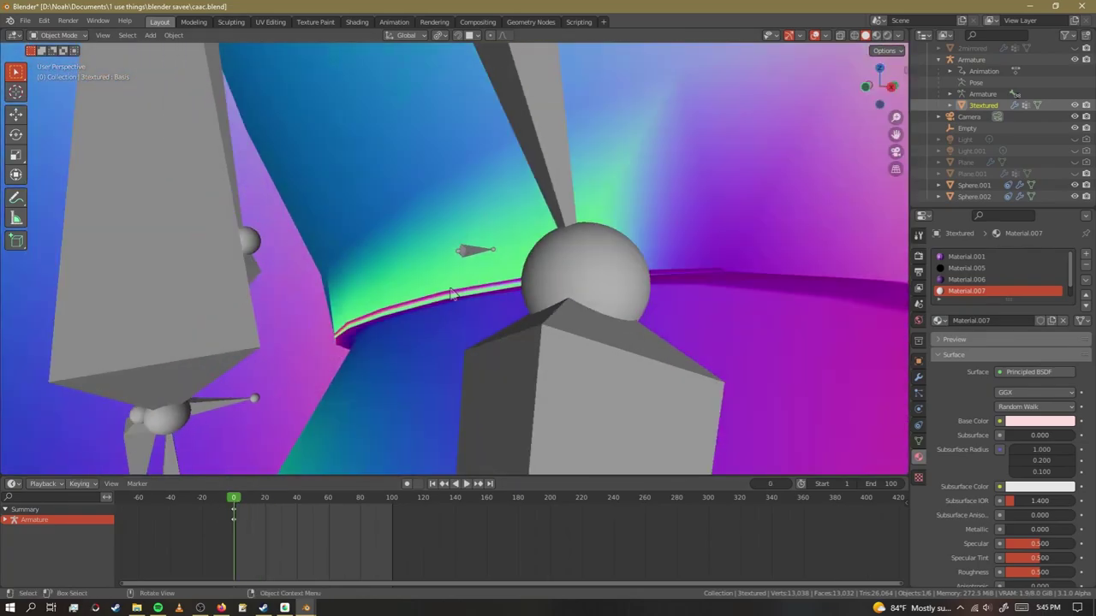
mouse_move(454, 293)
middle_down()
mouse_move(435, 284)
mouse_move(444, 285)
middle_up()
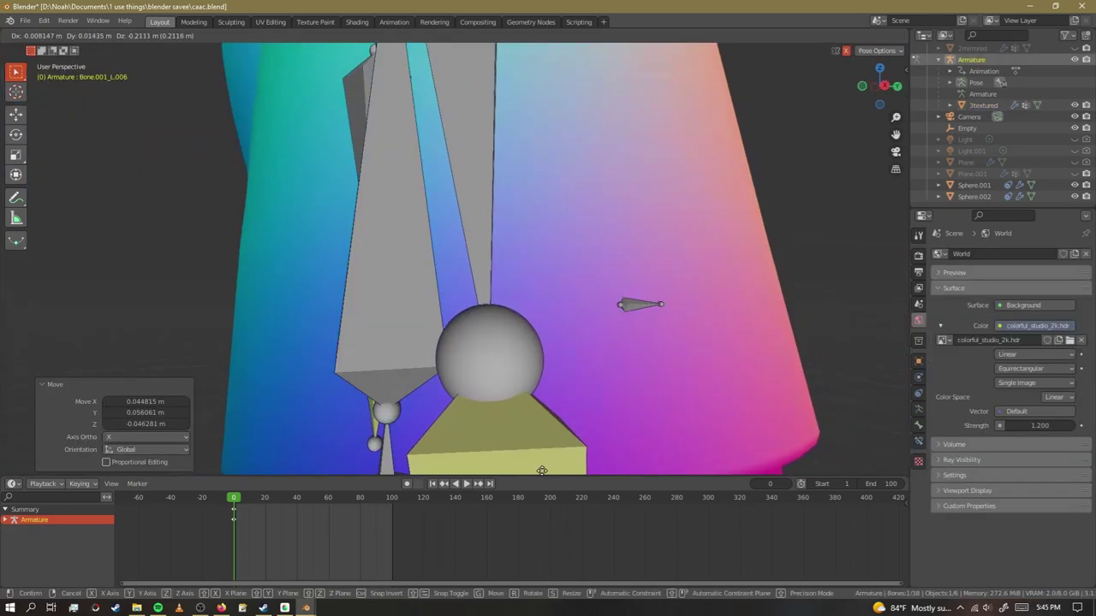
Move the arm's control bone to test how the sleeve hem follows it, and switch the armature to Object Mode.
key(g)
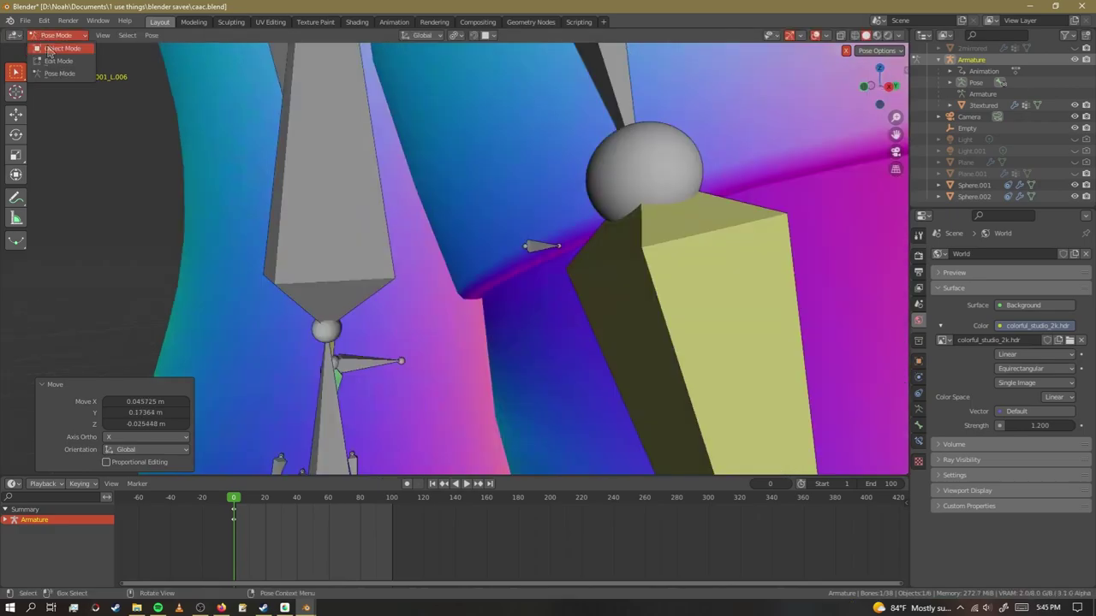
click(60, 49)
right_click(420, 357)
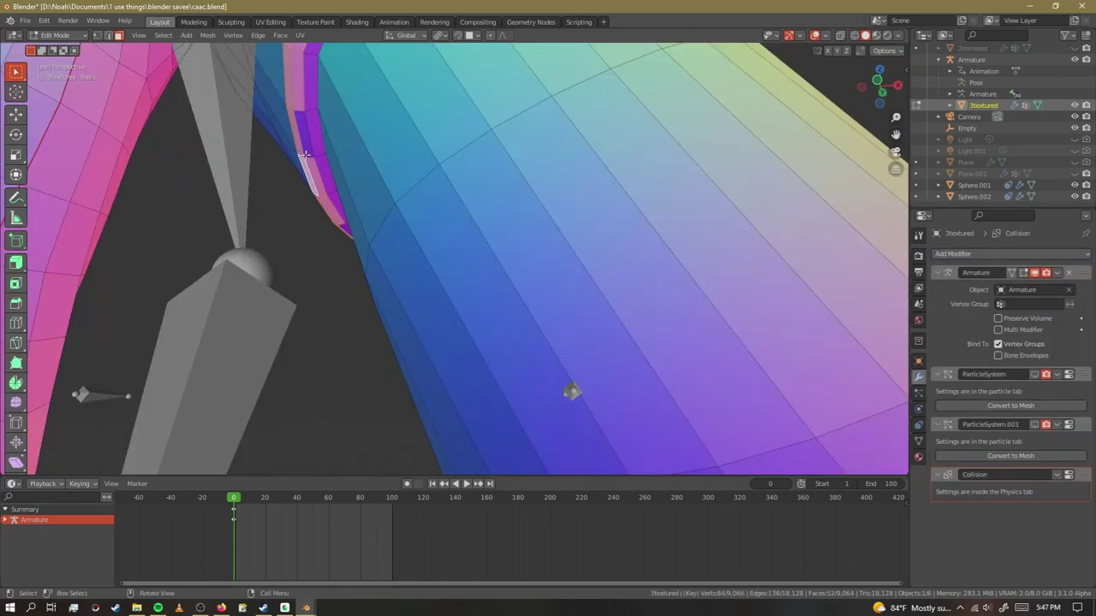
Bridge the open edge loops at the shirt's sleeve hem and set the bevel weight of the hem edges to 1.
alt+click(310, 157)
scroll(310, 158, down, 6)
middle_drag(321, 231, 359, 253)
scroll(366, 267, up, 6)
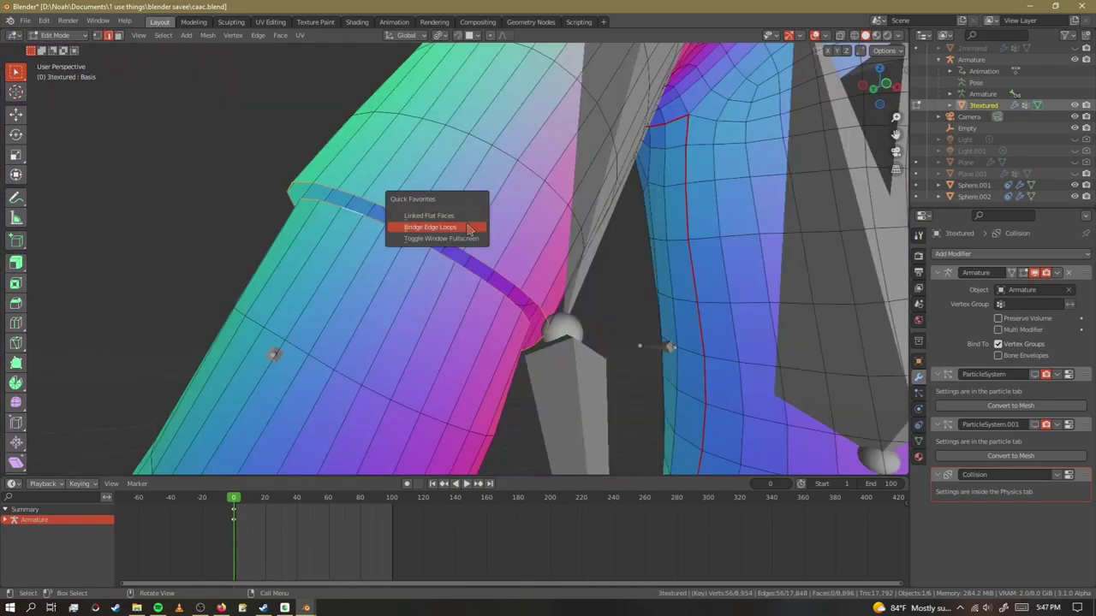
click(469, 230)
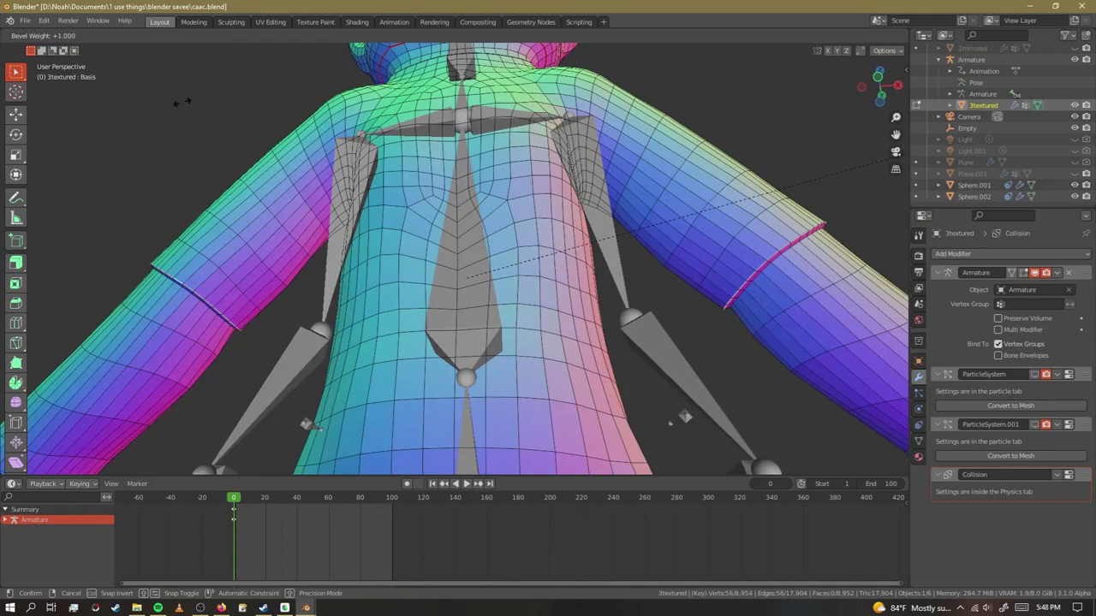
click(183, 101)
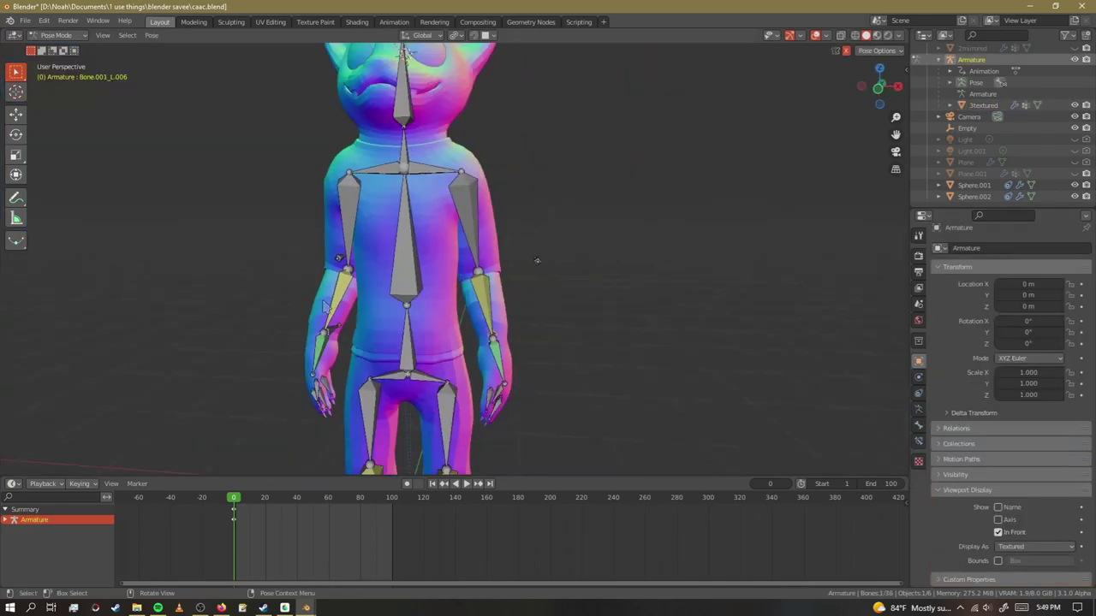
Keyframe the neck bone at frame 10 and rotate it by about -22° around global X at frame 25.
scroll(327, 309, up, 3)
scroll(321, 244, down, 2)
scroll(342, 329, up, 1)
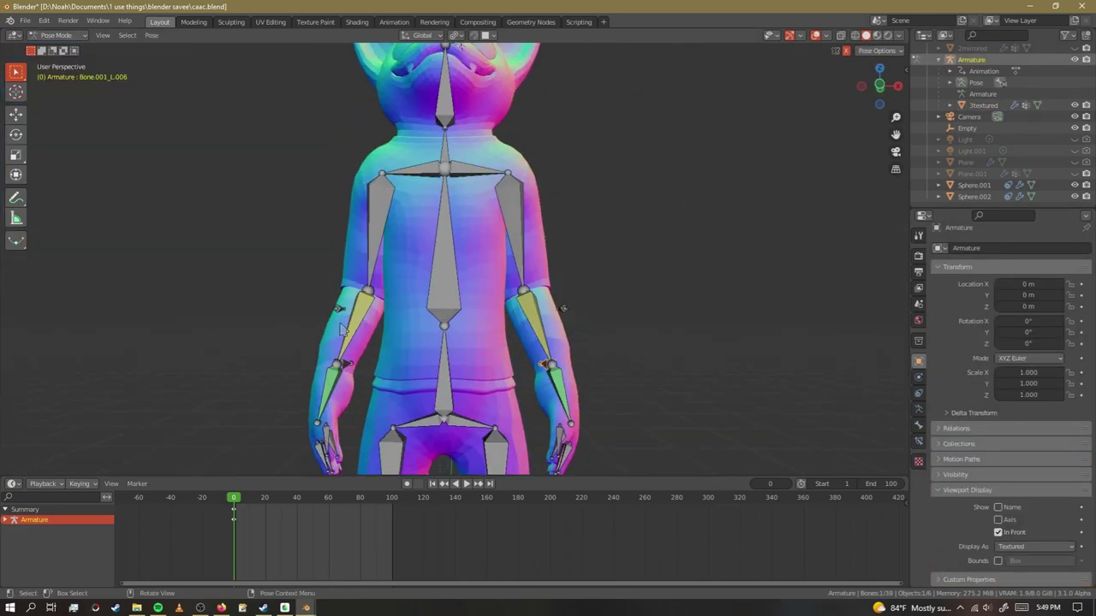
key(KP_0)
scroll(350, 391, down, 5)
scroll(382, 353, down, 3)
scroll(428, 286, up, 2)
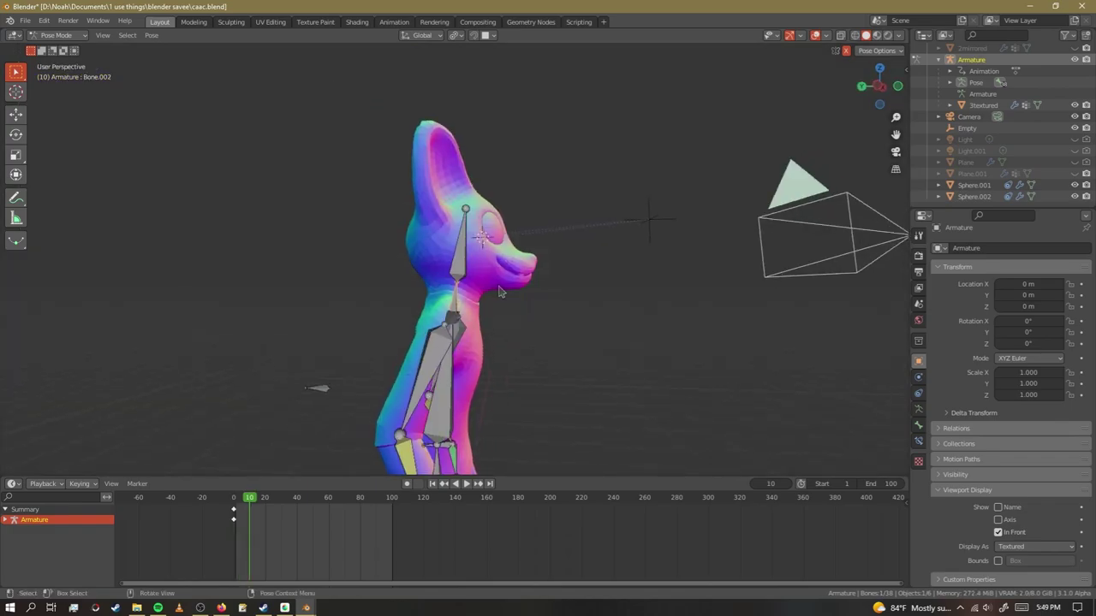
scroll(502, 283, up, 4)
key(i)
click(501, 283)
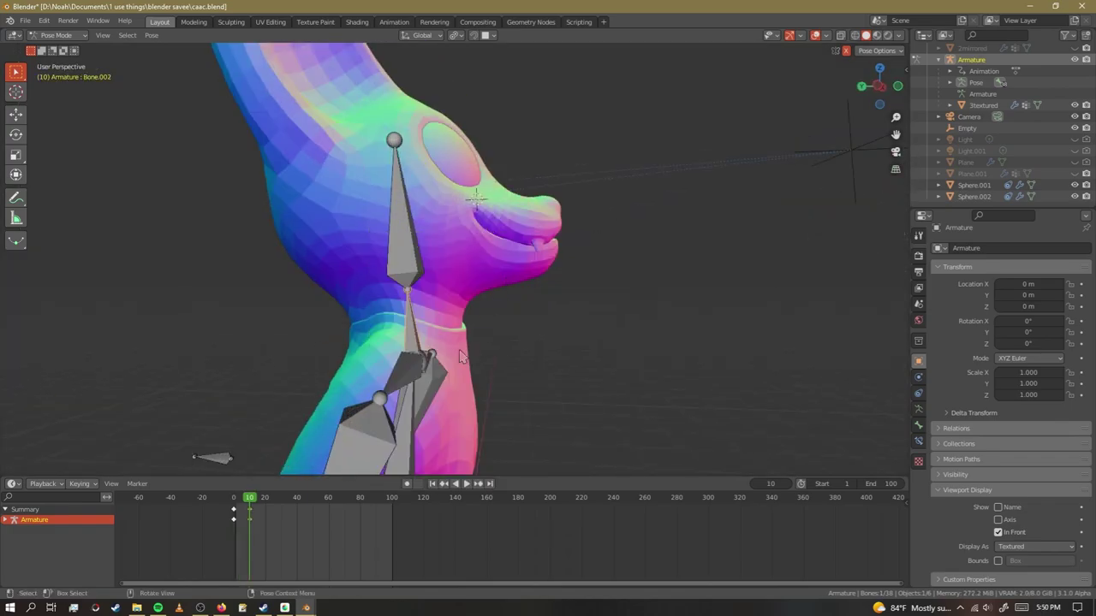
key(space)
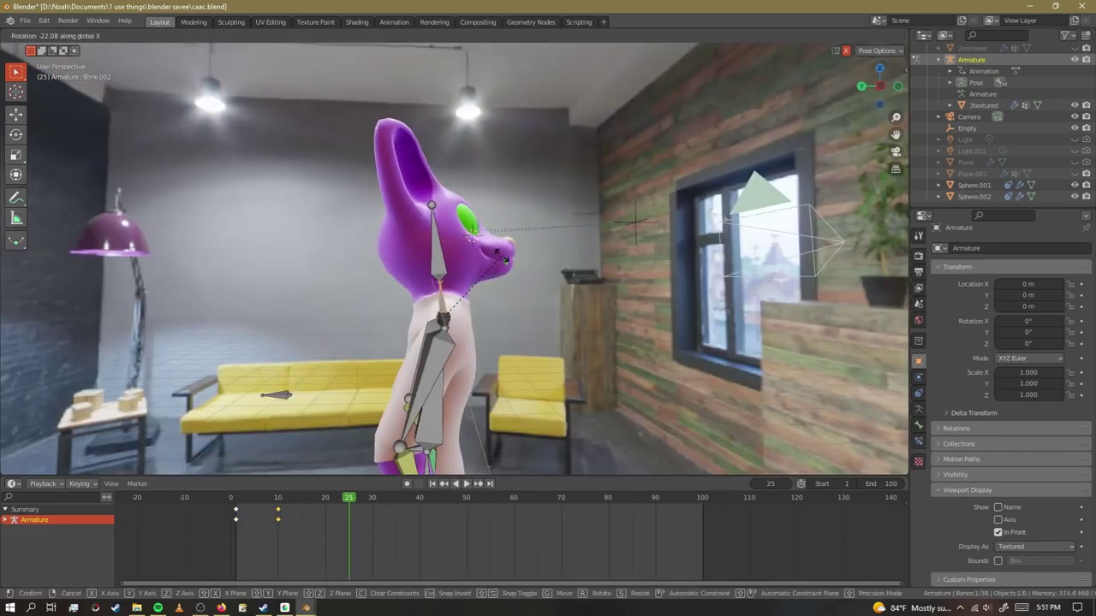
click(276, 394)
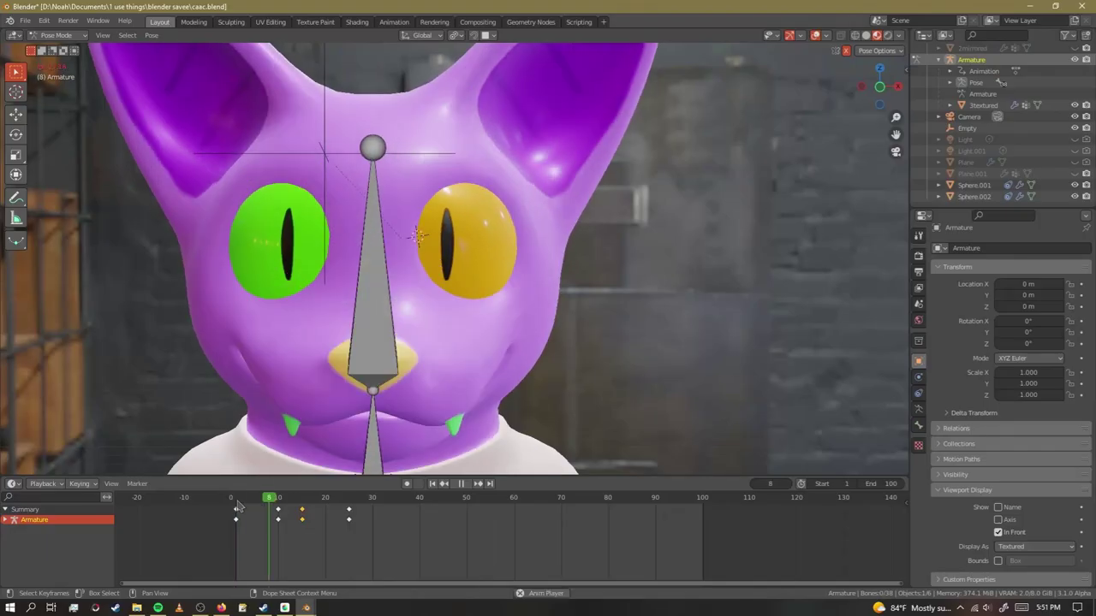
Move the armature's first keyframe to frame -5 and play the animation from frame 0.
key(g)
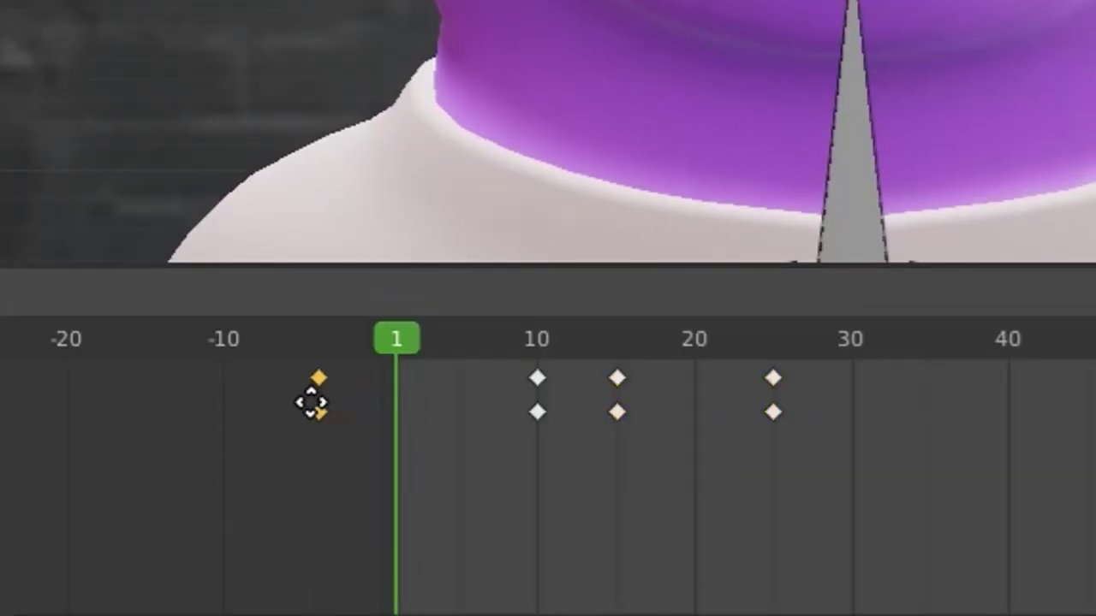
click(300, 402)
click(365, 336)
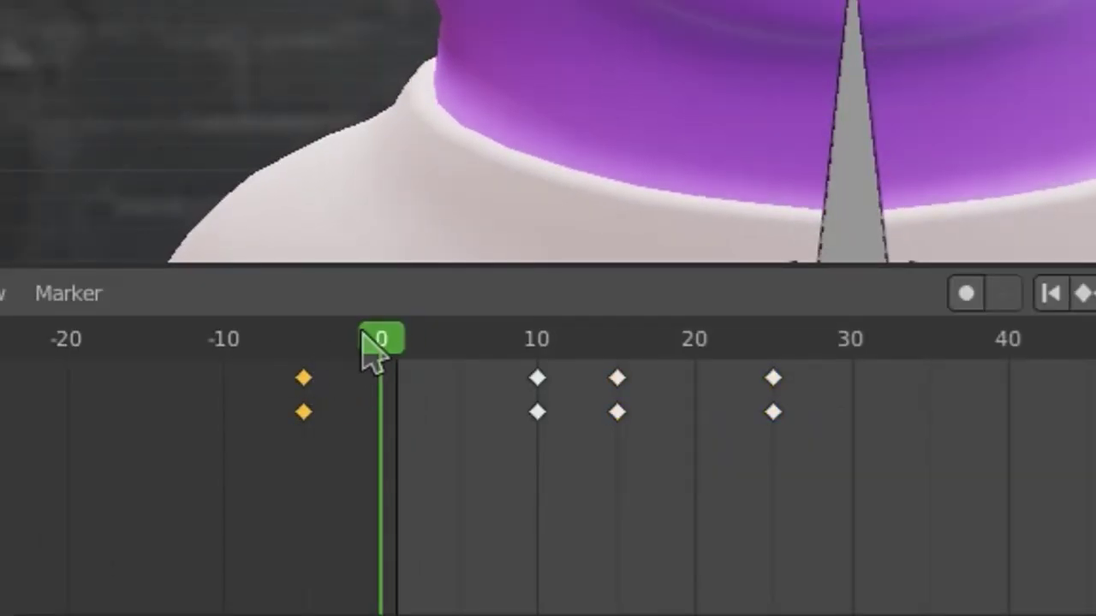
key(space)
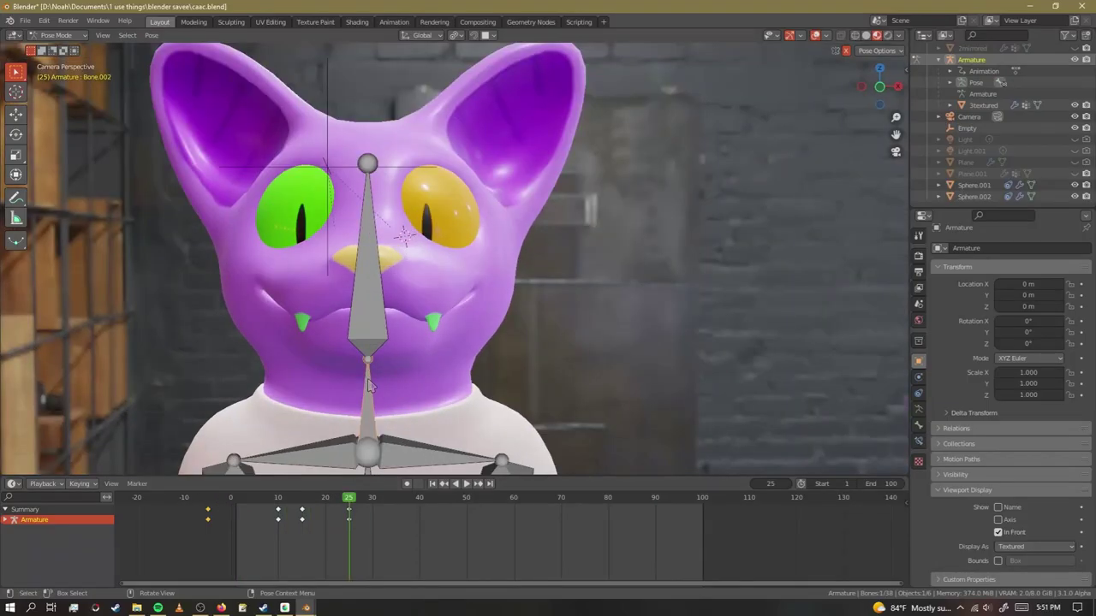
Rotate the neck bone freely at frame 25 in the camera view.
scroll(370, 387, up, 2)
key(r)
key(r)
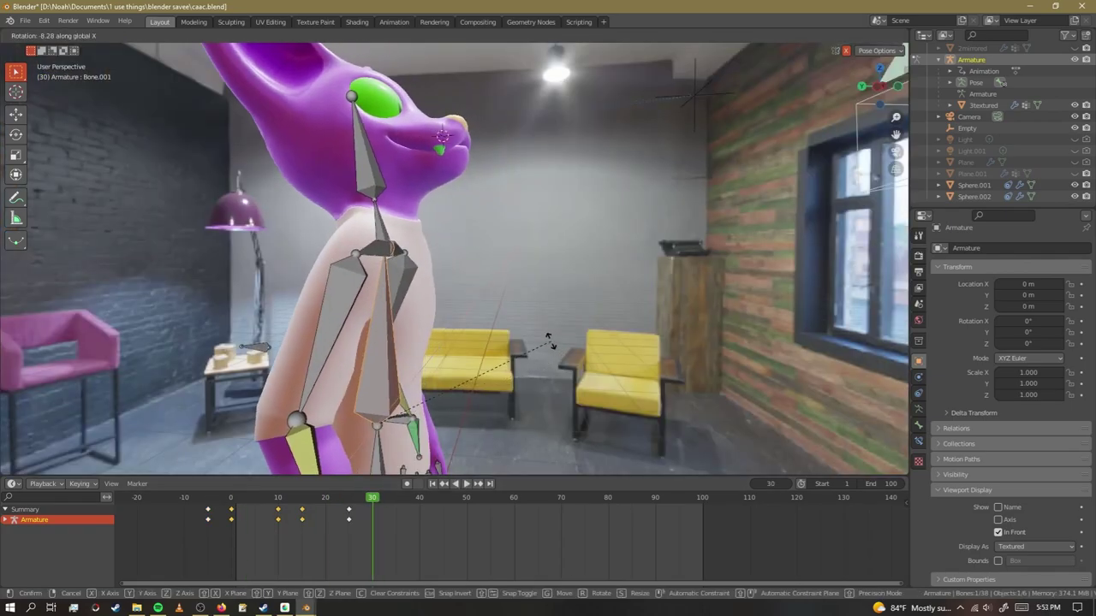
Rotate the torso bone by about -8° around global X at frame 30 and retime the last two keyframes to frames 23 and 28.
click(555, 354)
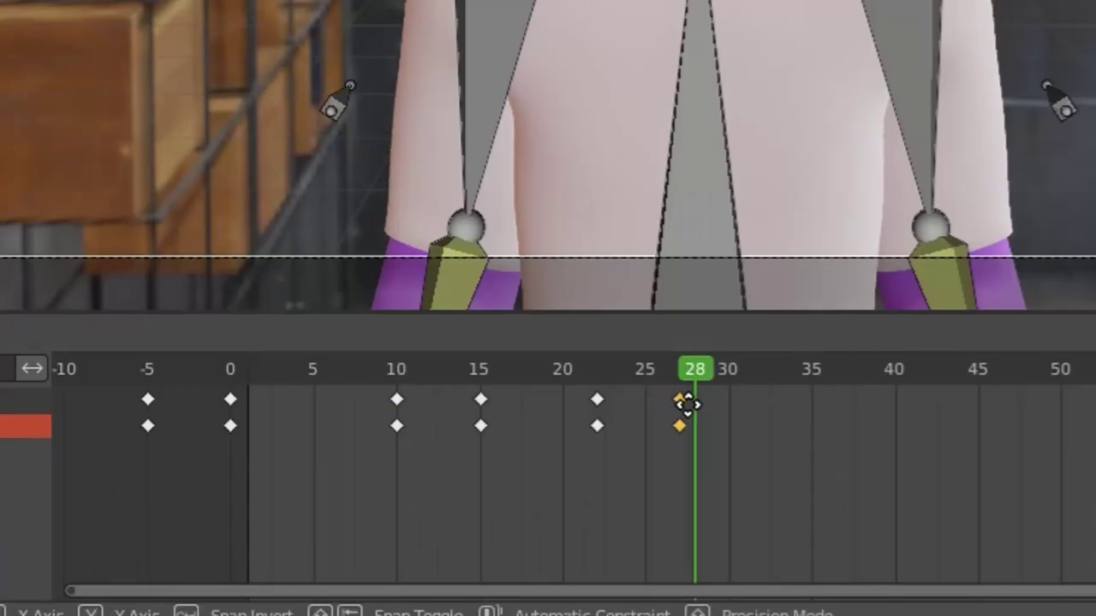
drag(698, 404, 611, 397)
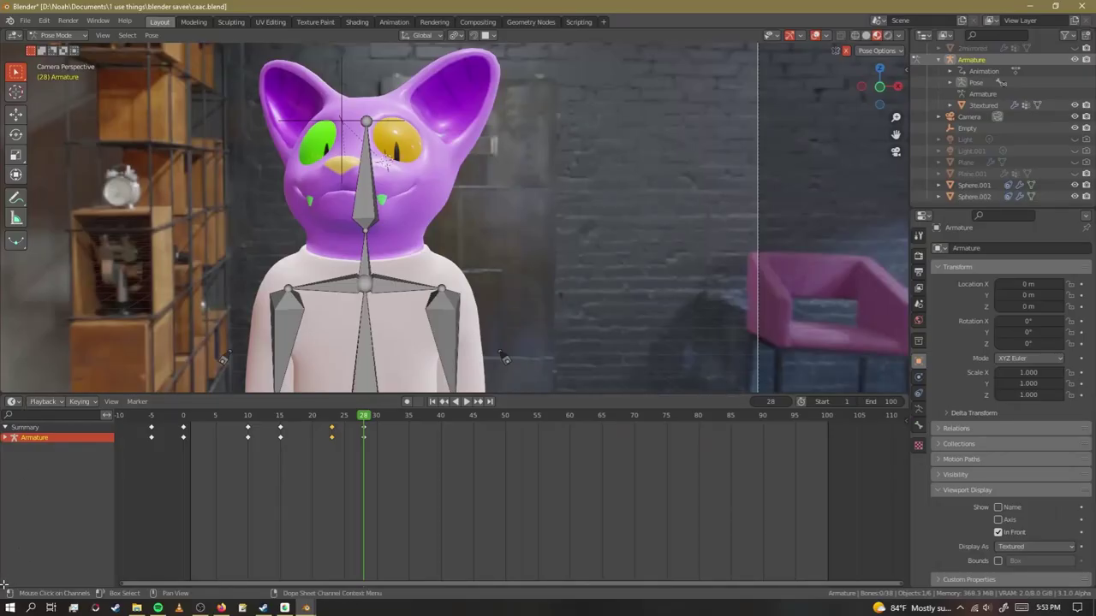
Split the timeline area and turn the lower part into an enlarged Graph Editor.
drag(4, 585, 17, 477)
click(17, 488)
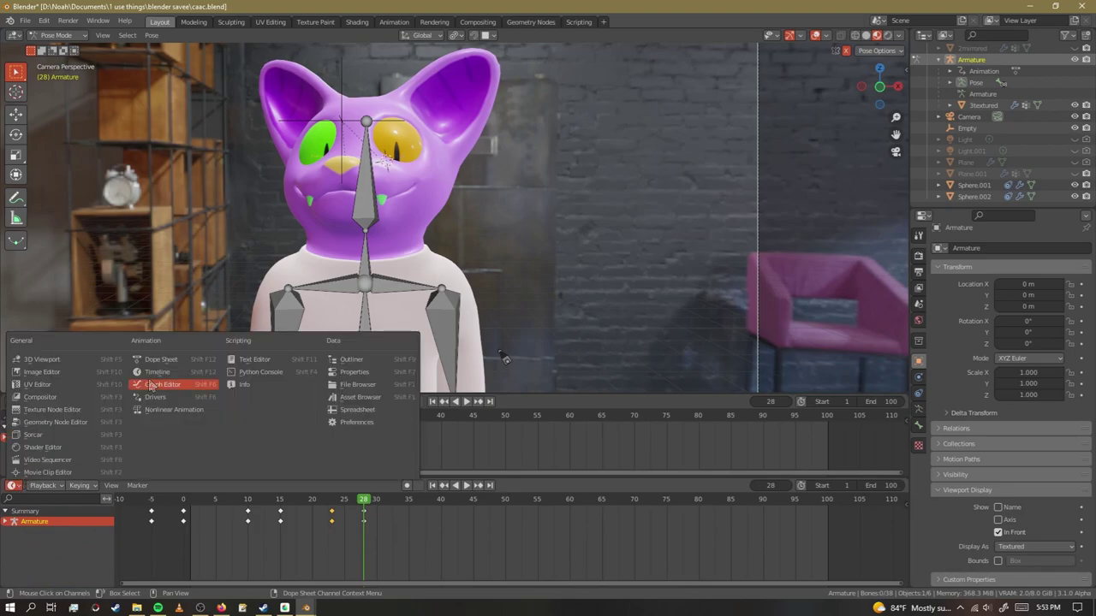
click(148, 384)
drag(358, 478, 363, 455)
scroll(382, 517, down, 18)
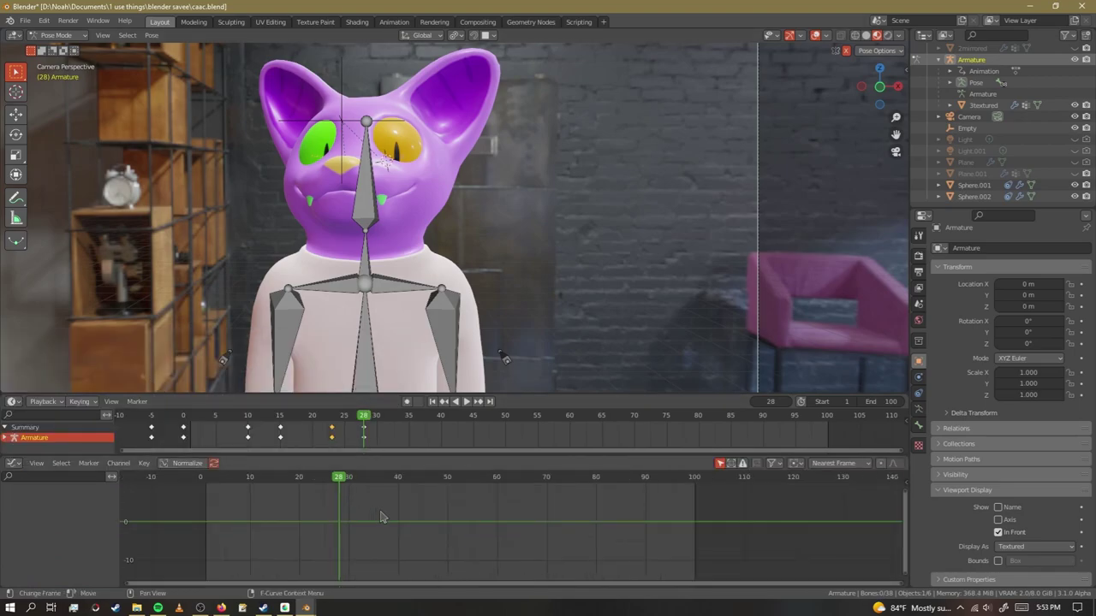
middle_drag(384, 511, 391, 548)
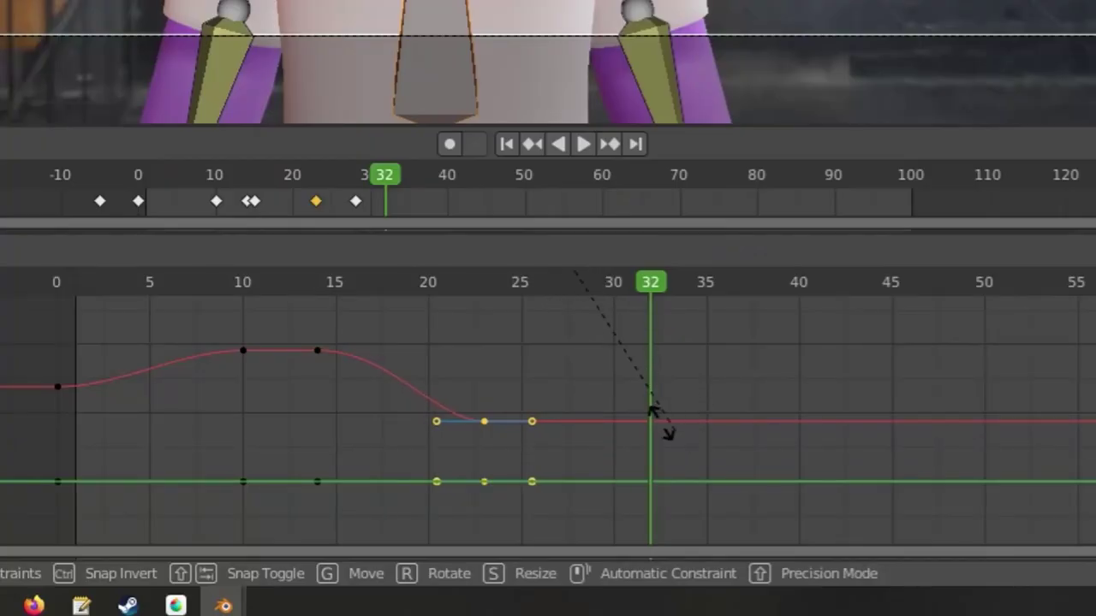
Move the torso bone's last rotation keyframe on the curve to frame 28 and switch the armature to Object Mode.
click(580, 384)
key(g)
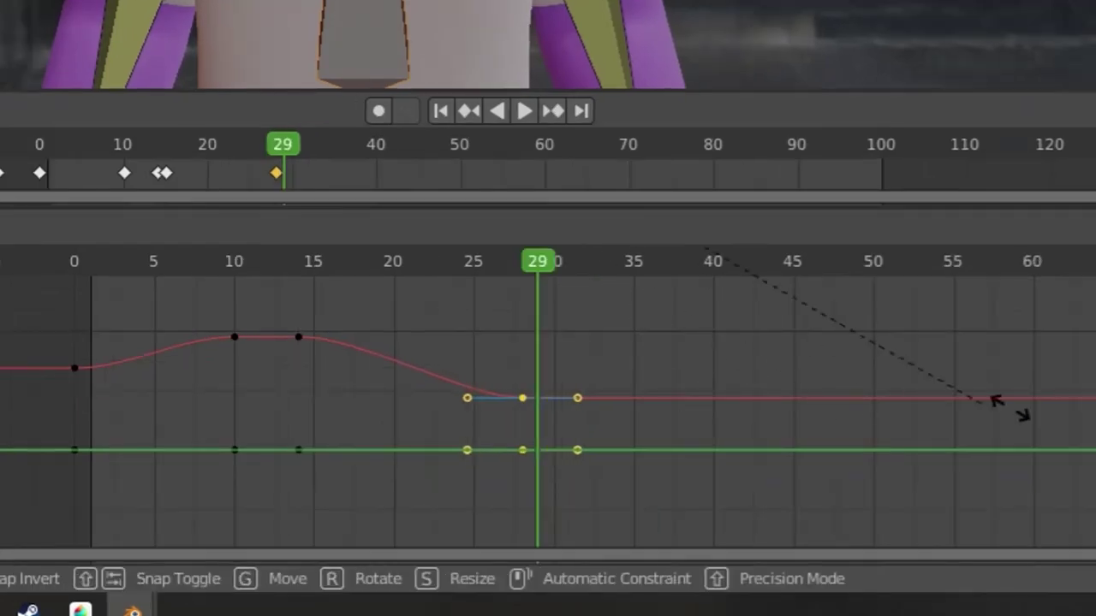
key(Return)
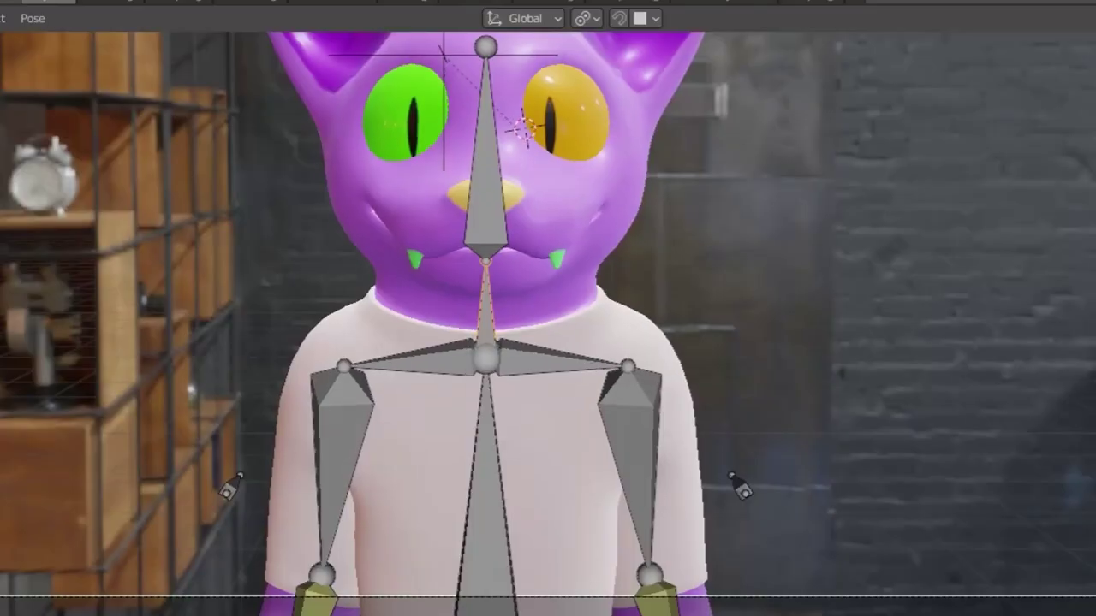
click(57, 35)
click(57, 51)
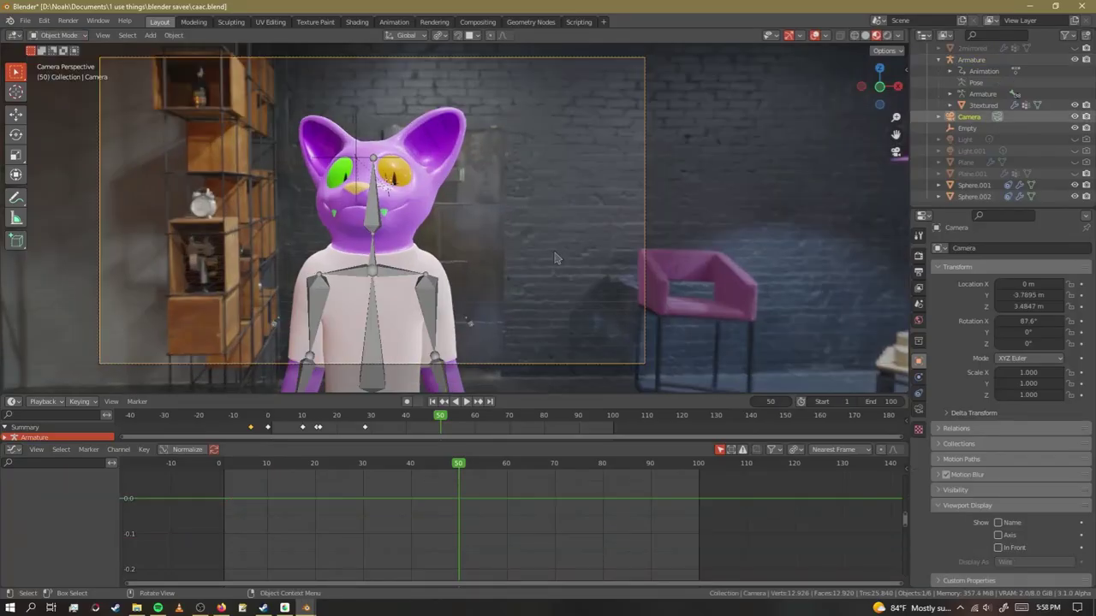
Keyframe the camera at frame 28, move it along Y closer to the character's face at frame 0, and play the result.
scroll(370, 205, up, 3)
scroll(393, 225, down, 4)
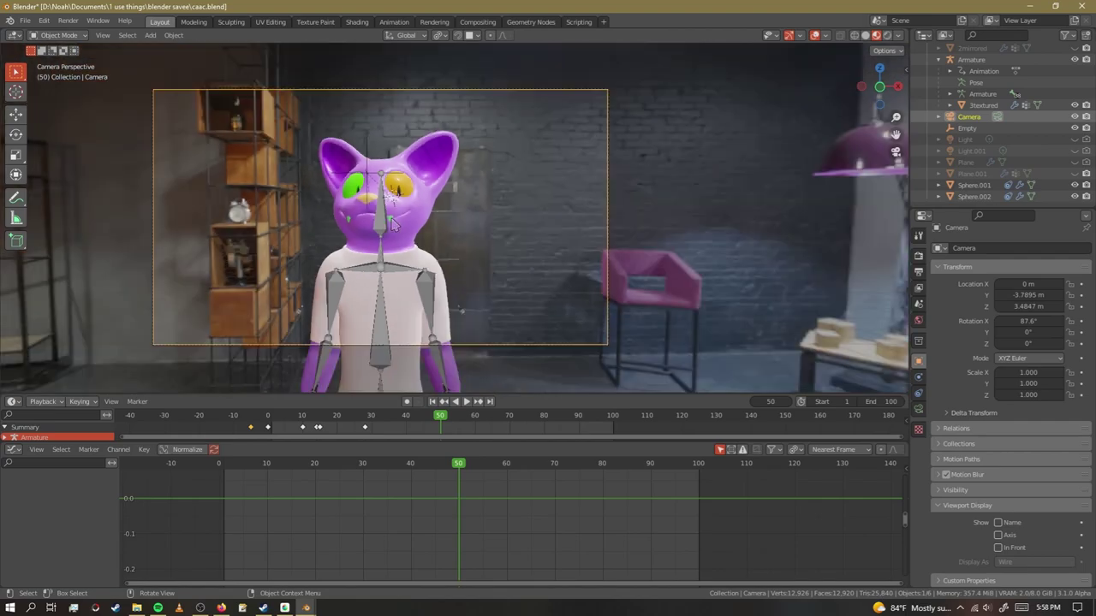
shift+middle_drag(297, 281, 292, 282)
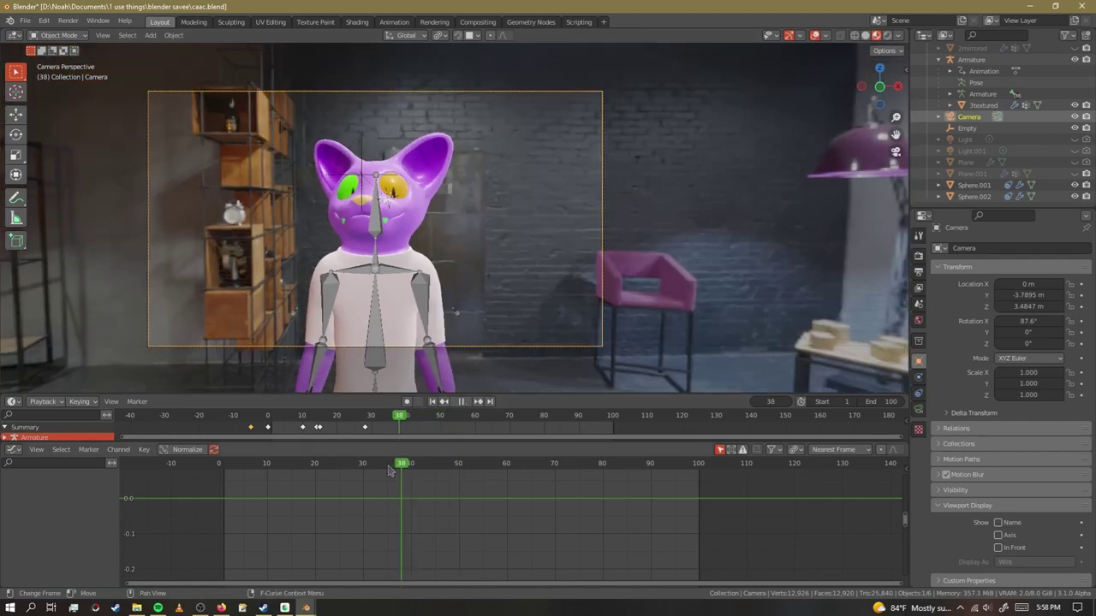
drag(390, 471, 335, 466)
drag(335, 465, 354, 467)
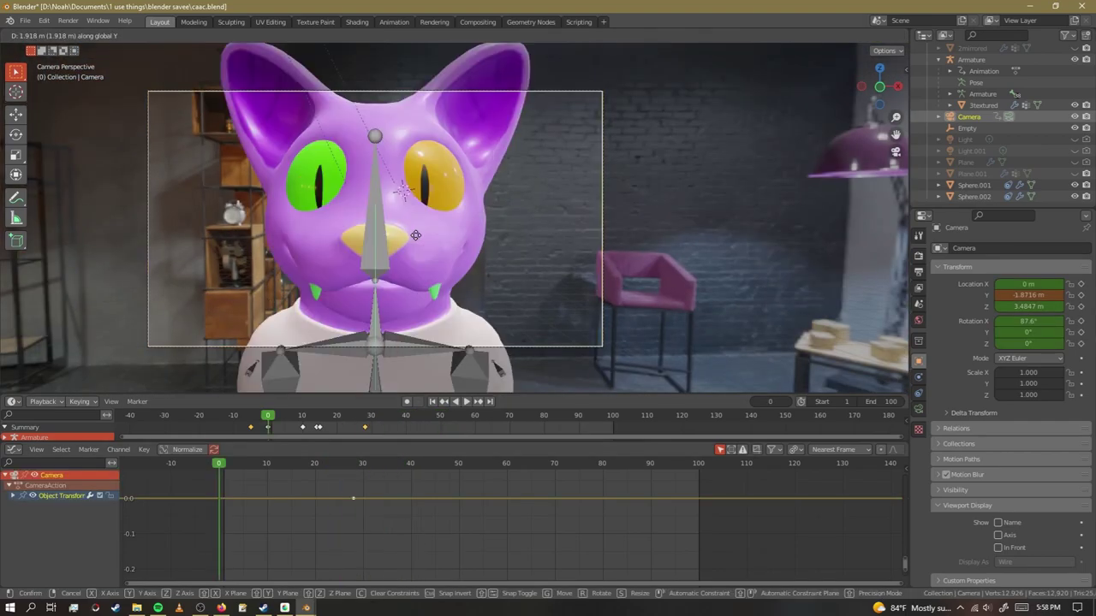
key(space)
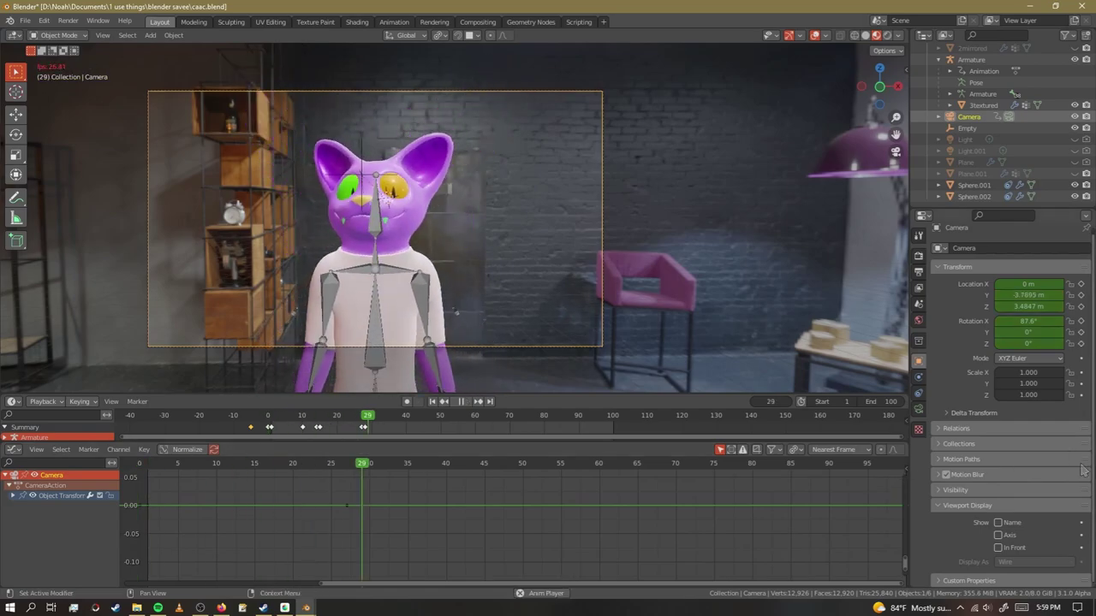
key(space)
Undo the last two changes and move the camera's last two keyframes to frames 29 and 30.
scroll(659, 487, down, 5)
scroll(428, 482, up, 4)
key(ctrl+z)
key(ctrl+z)
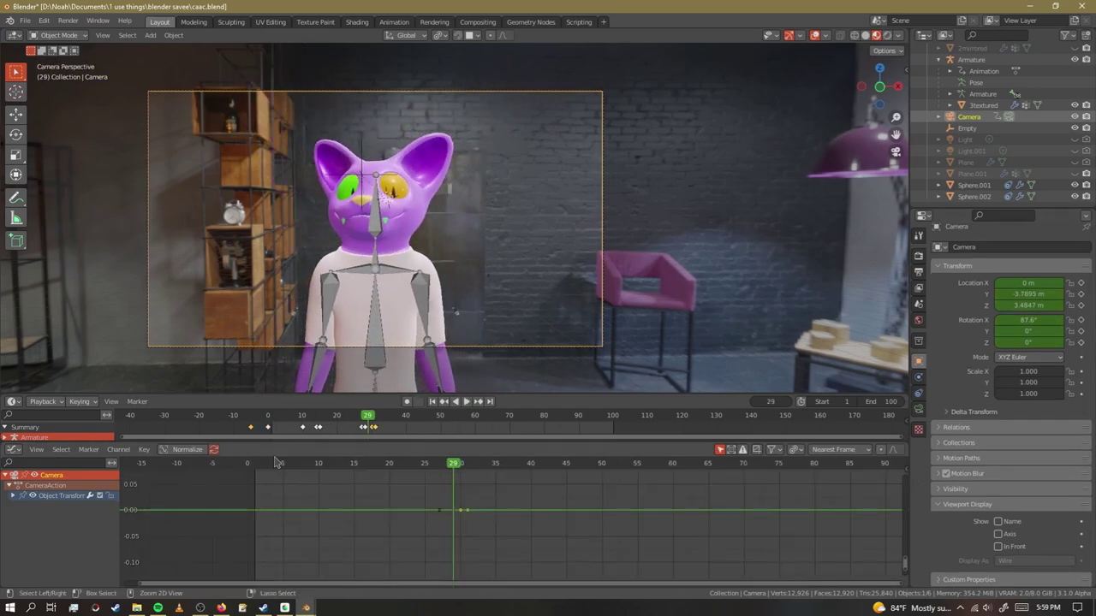
drag(262, 467, 245, 484)
key(g)
click(643, 420)
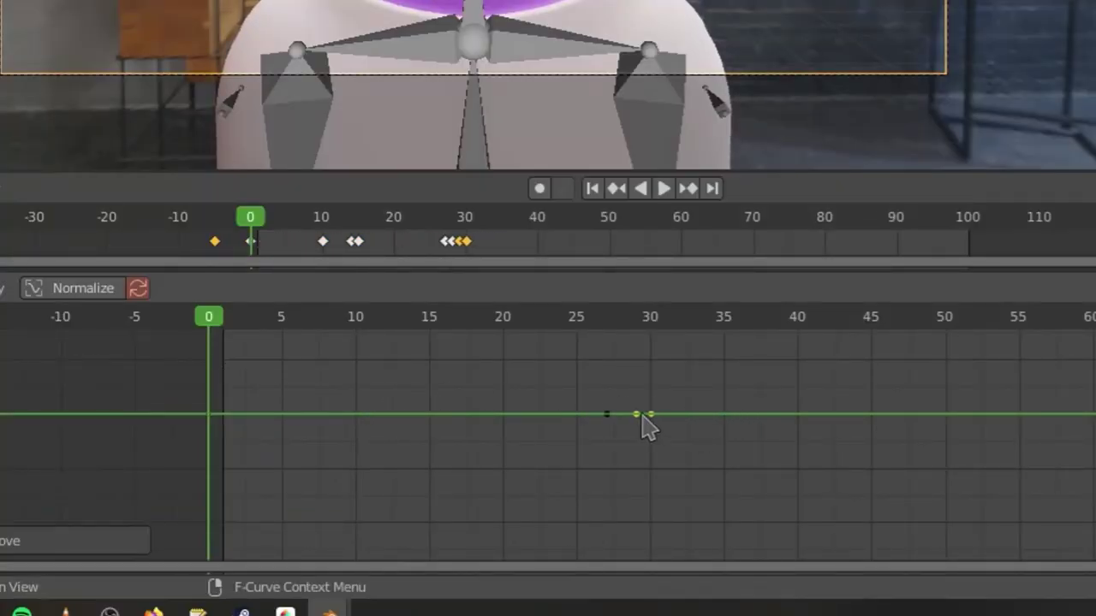
Move the camera's keyframe at frame 27 to frame 0 in the Graph Editor.
drag(622, 436, 622, 437)
key(g)
click(230, 456)
Scrub and play the first frames to check the camera's pull-back from the character.
drag(218, 316, 621, 350)
drag(445, 482, 277, 512)
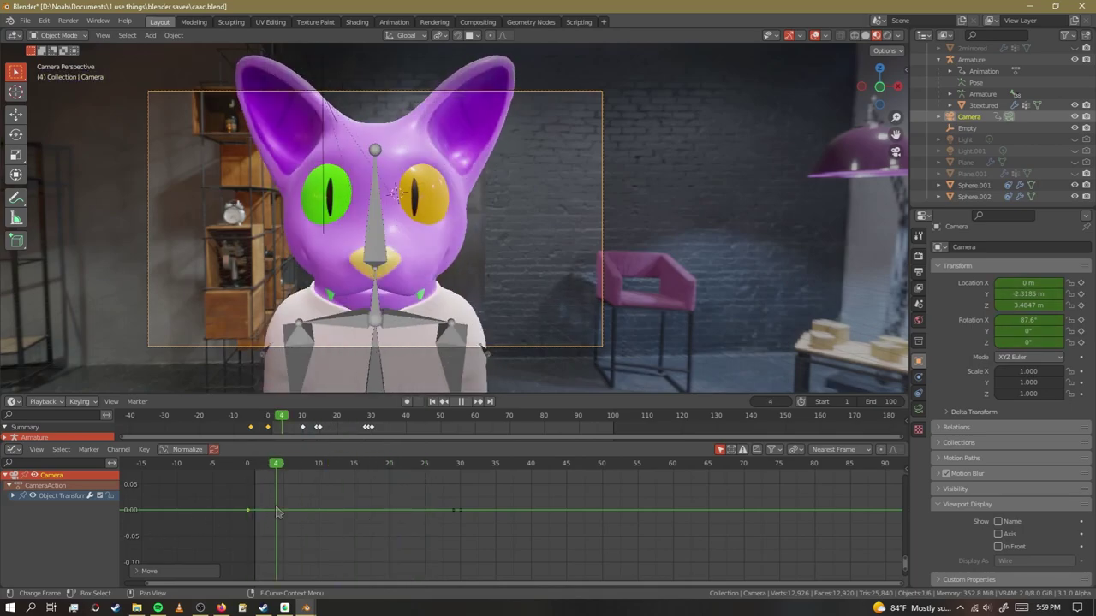
click(233, 467)
key(space)
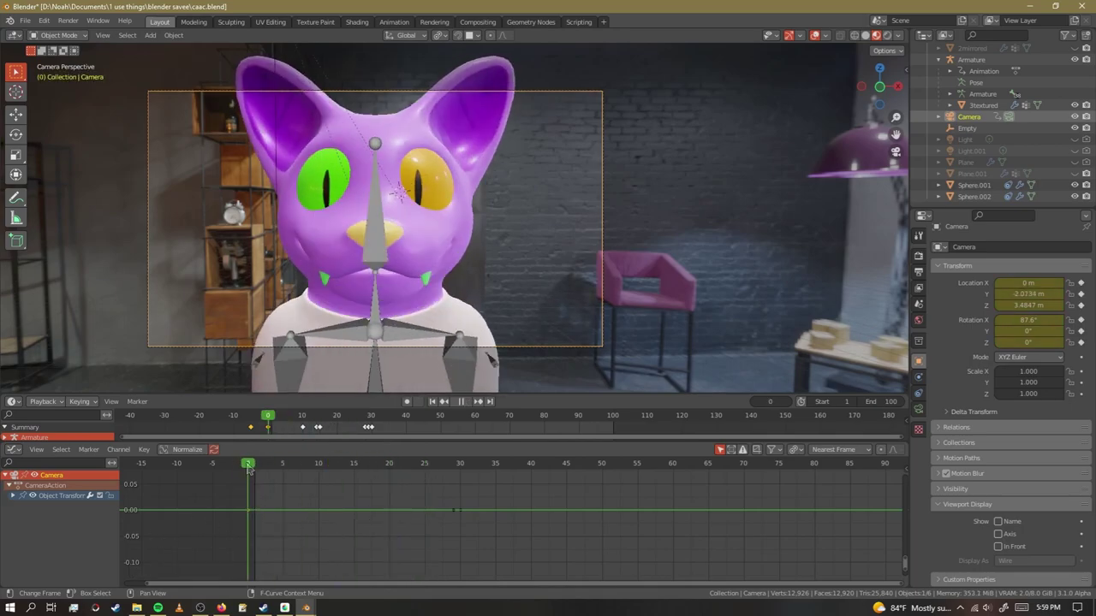
drag(242, 476, 262, 510)
key(space)
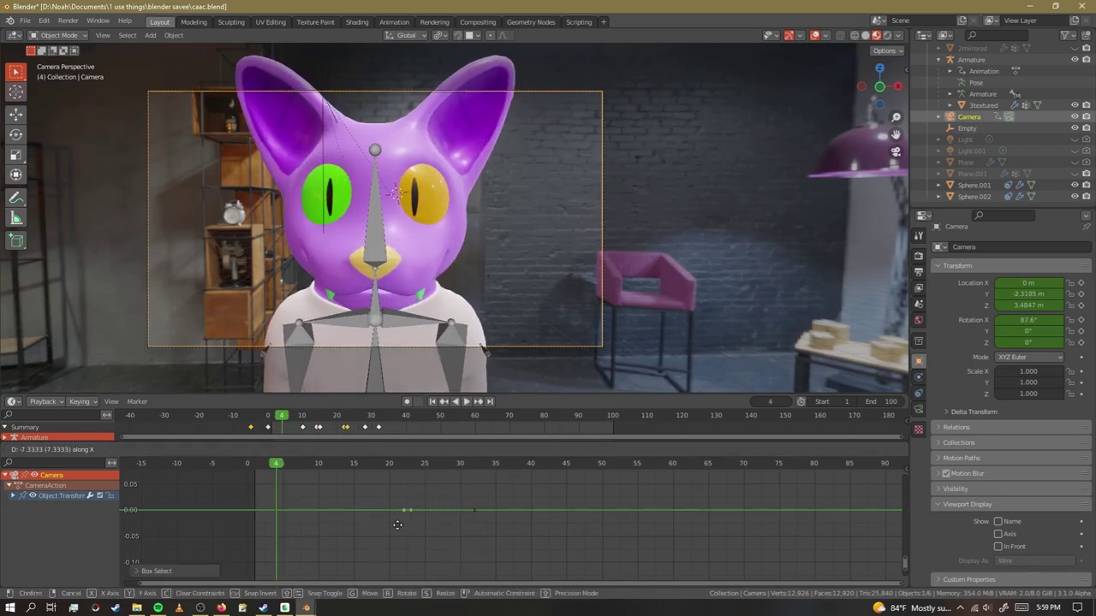
Insert a Location & Rotation keyframe for the camera at frame 1 and move that keyframe to frame 28.
key(i)
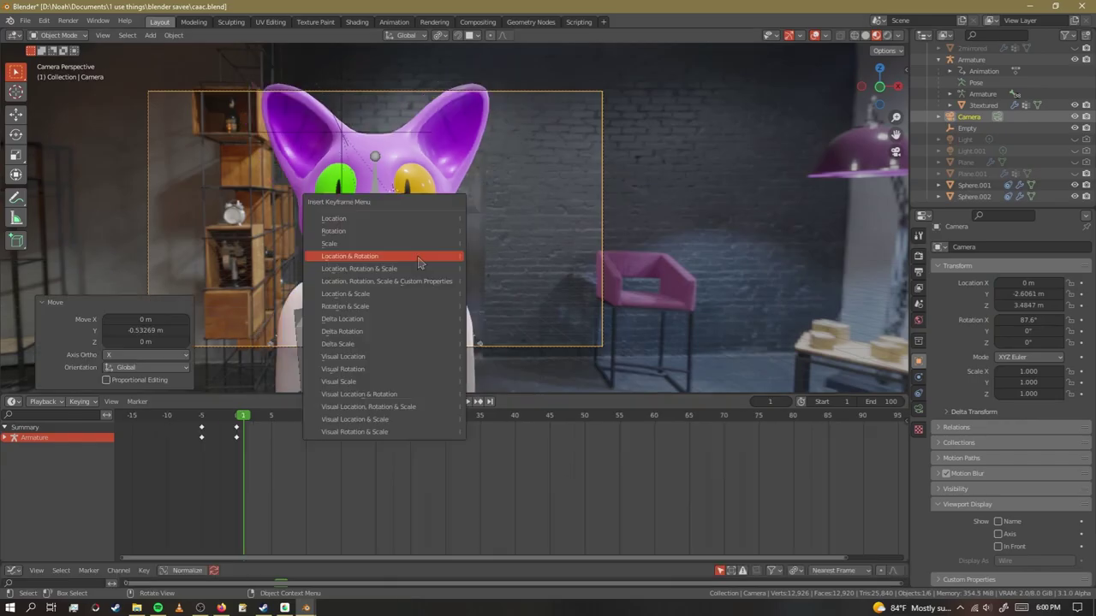
click(421, 261)
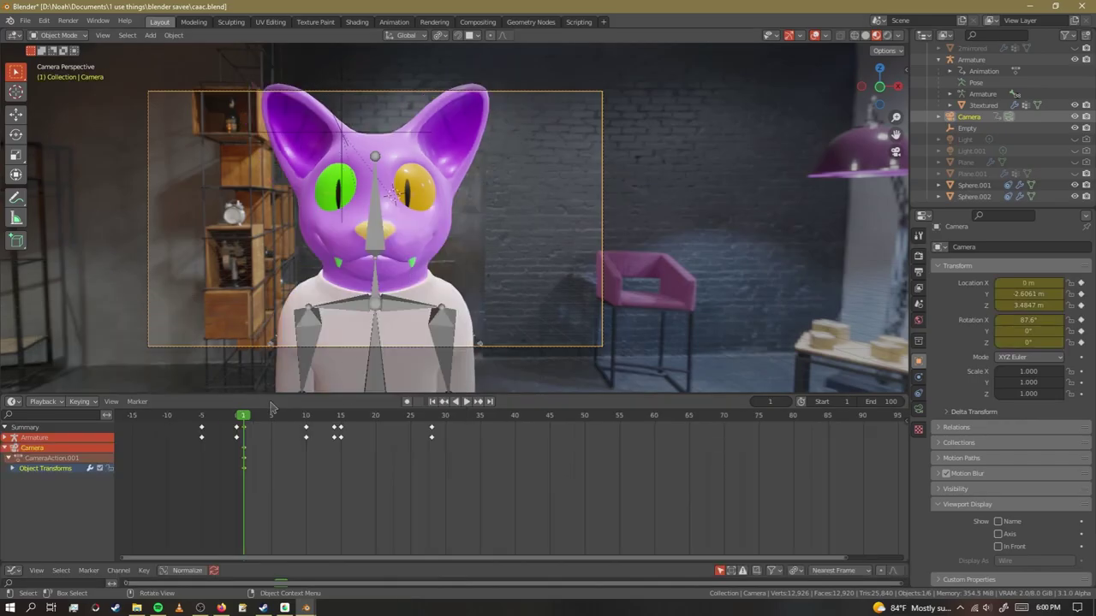
drag(251, 449, 274, 454)
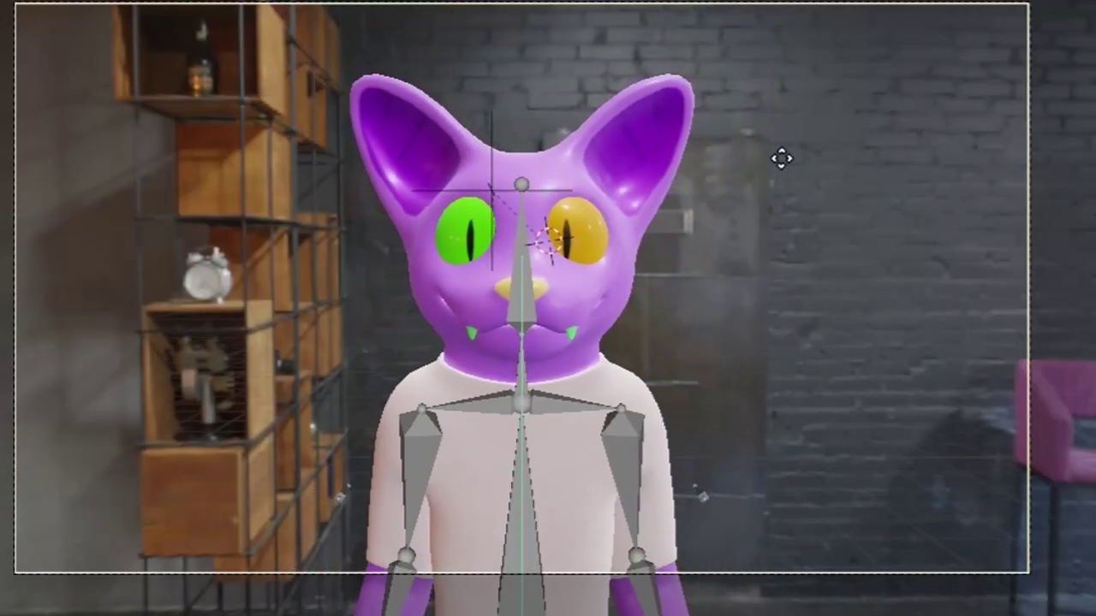
Pull the camera back about 0.98 m along Y, keyframe its Location & Rotation at frame 1, and play the move.
click(798, 180)
key(i)
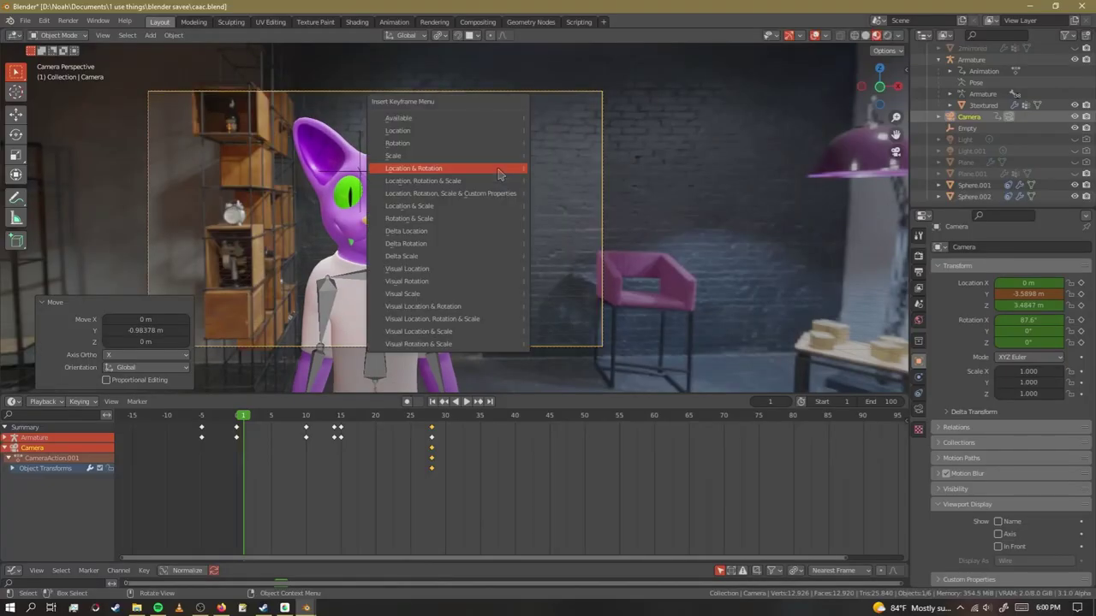
click(502, 171)
click(239, 418)
key(space)
key(Escape)
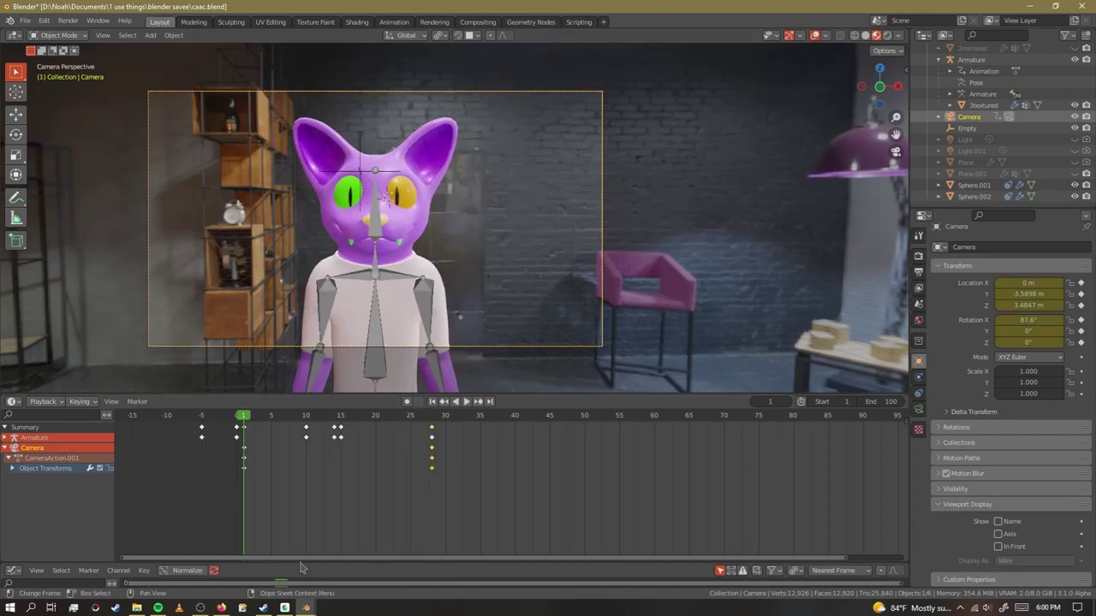
Enlarge the Graph Editor, scale the handles of the camera's keyframes along X, and play the result.
drag(303, 565, 300, 485)
scroll(328, 543, down, 5)
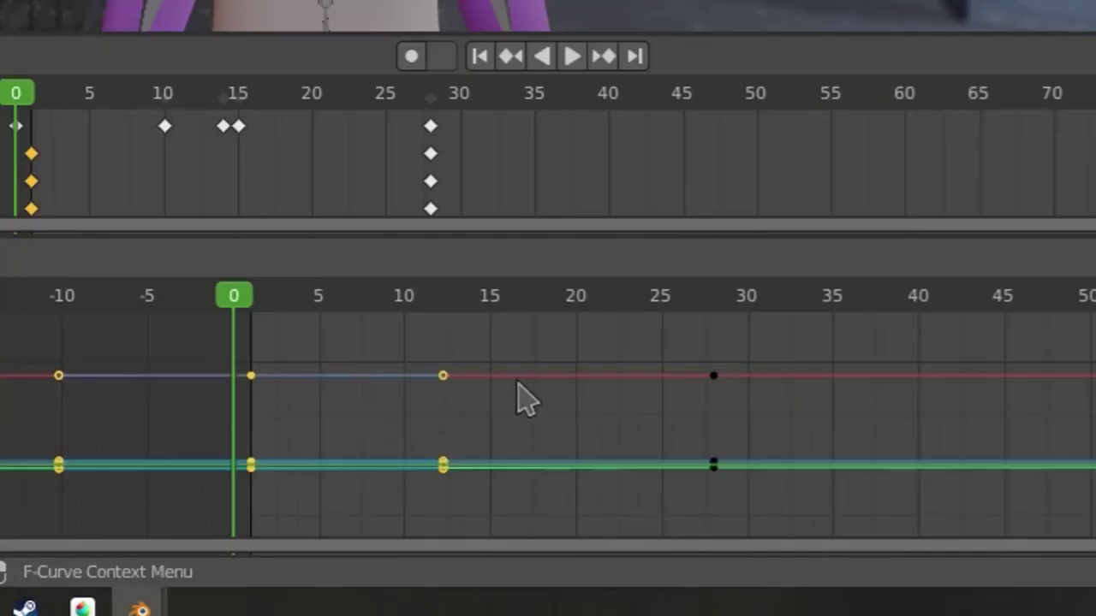
key(s)
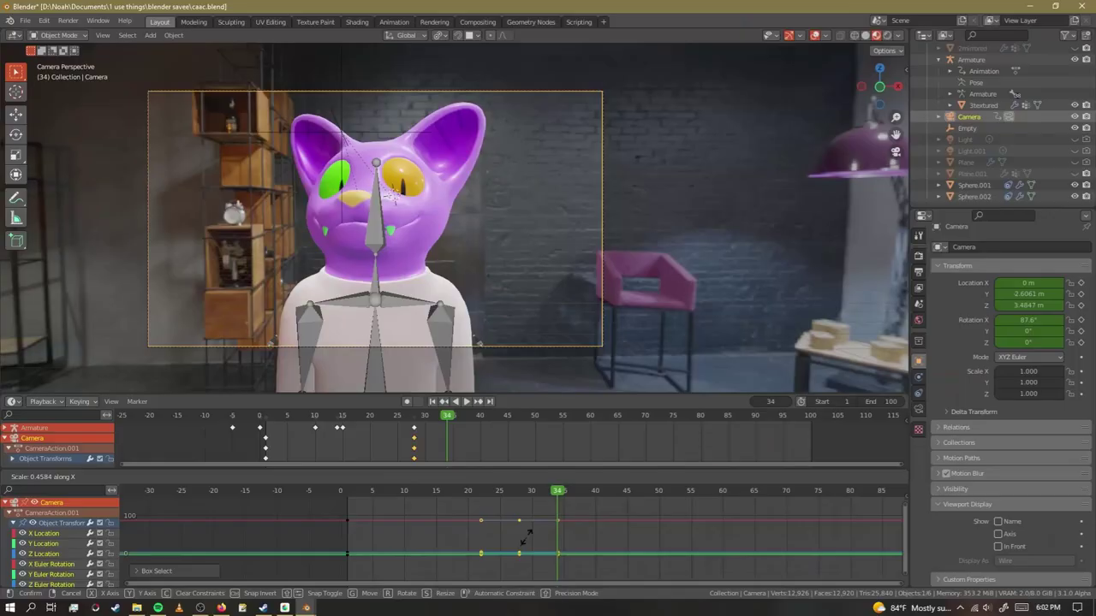
click(743, 419)
drag(344, 297, 390, 323)
key(space)
Keyframe the camera's Location & Rotation at frame 29 in the side view by the bar, and play from frame 28.
middle_drag(438, 190, 395, 192)
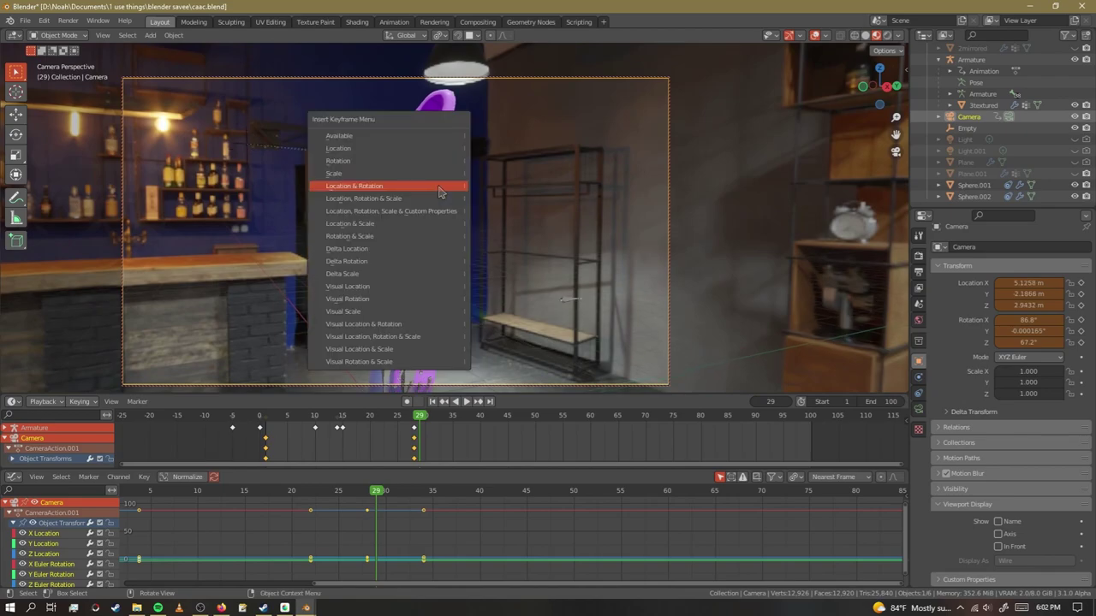
click(438, 192)
drag(371, 494, 369, 493)
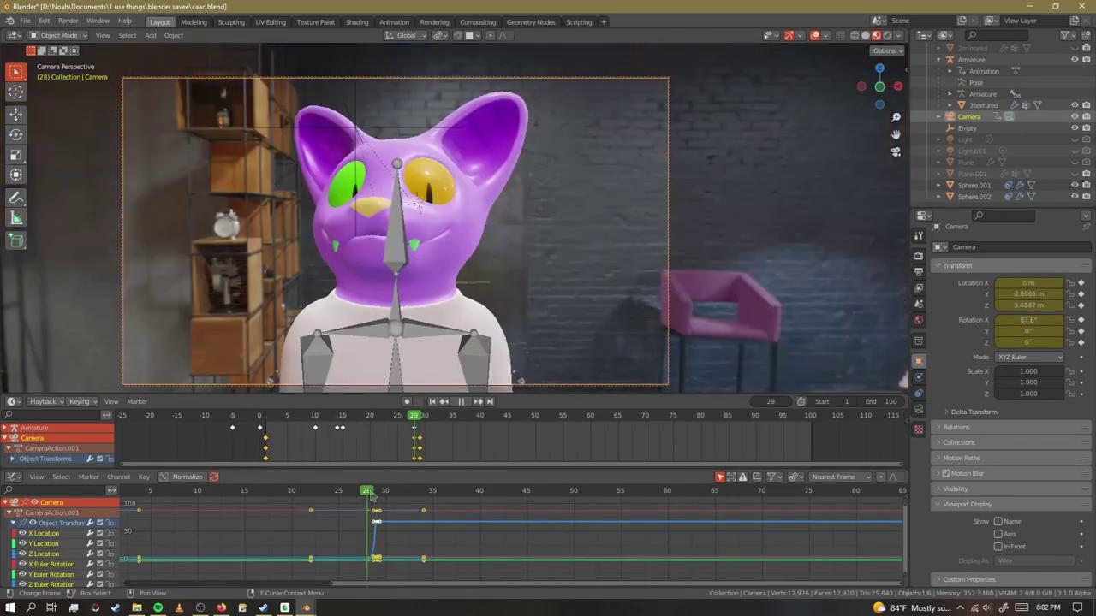
key(space)
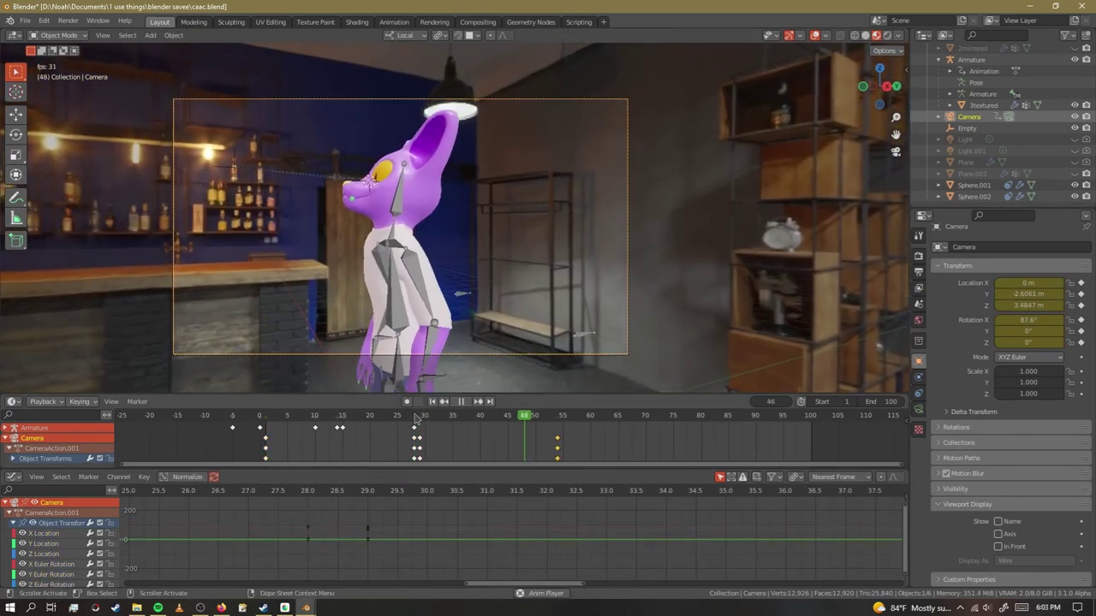
Play and scrub around frames 28 to 30 to check the camera's switch to the side view.
click(415, 416)
key(space)
drag(416, 416, 421, 418)
key(space)
key(Escape)
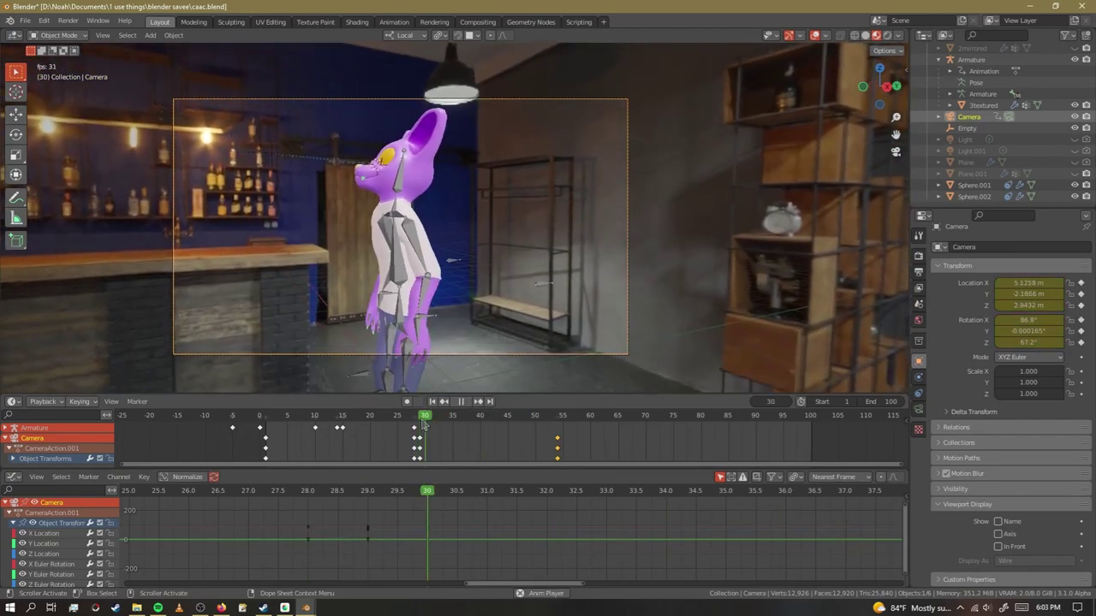
key(space)
key(Escape)
Try adjusting the camera's Y Location curve handle at frame 29 in the Graph Editor, and undo it.
key(Home)
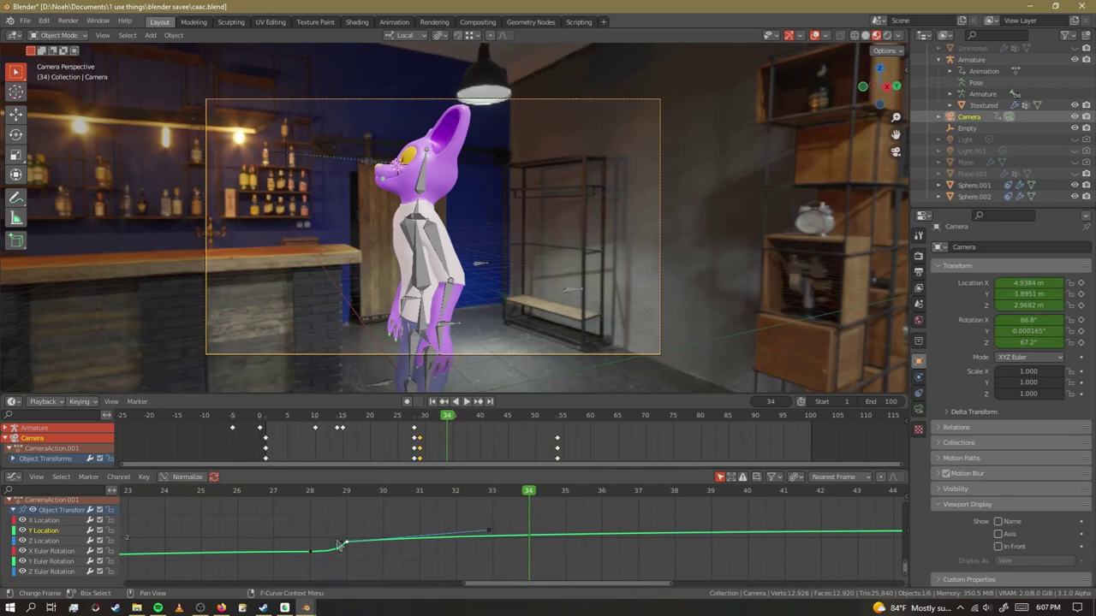
scroll(345, 547, up, 3)
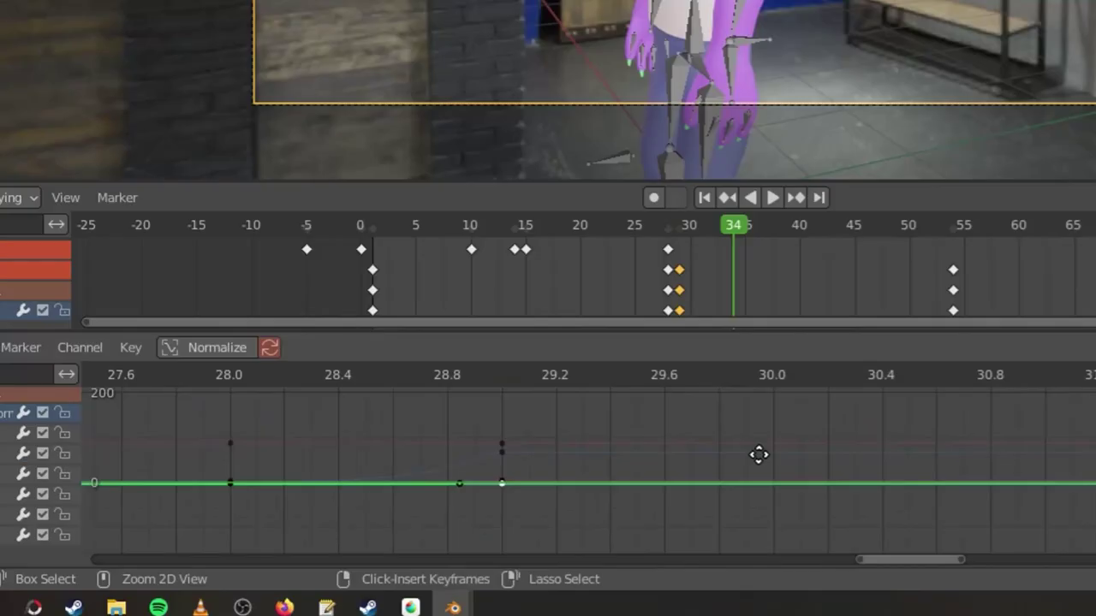
drag(374, 512, 336, 533)
drag(329, 541, 328, 560)
key(ctrl+z)
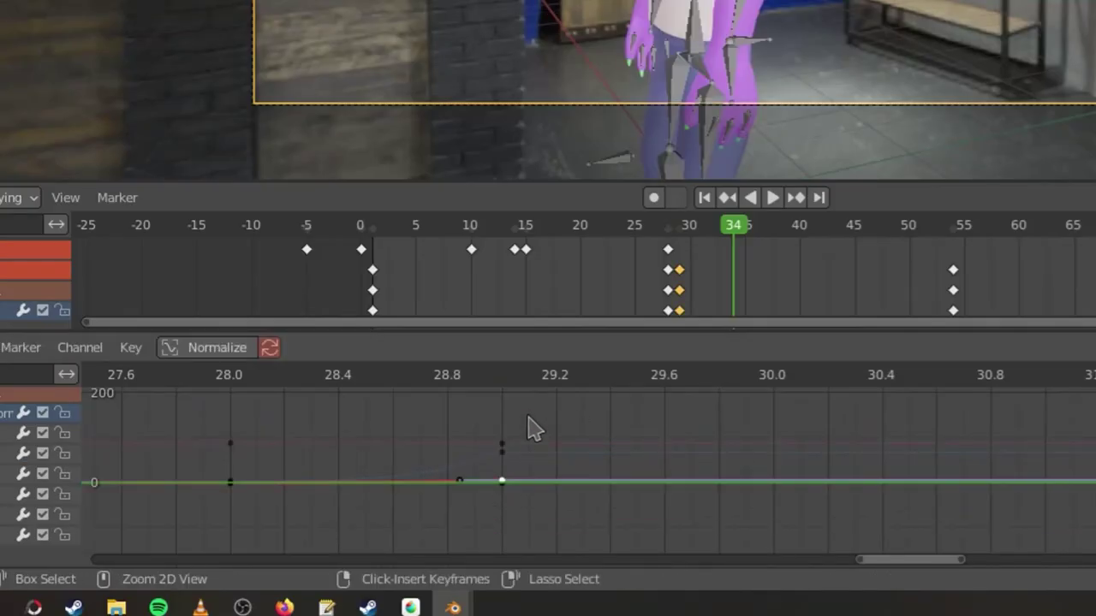
Try Constant interpolation on the camera's frame 29 keyframes, check the motion, and undo the last changes.
drag(528, 428, 445, 505)
right_click(506, 502)
mouse_move(415, 404)
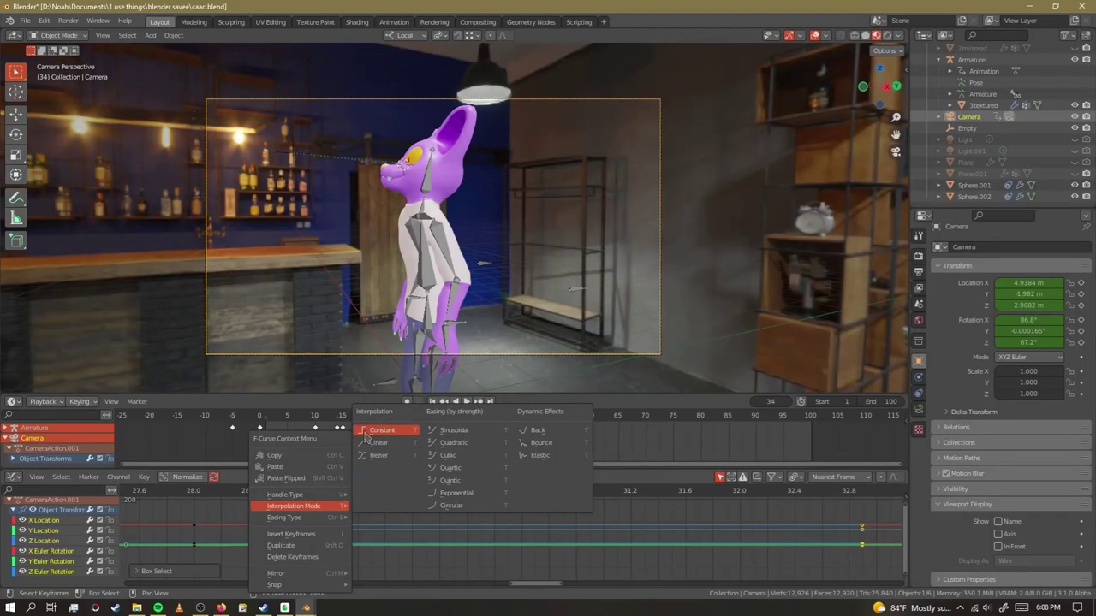
click(366, 435)
click(326, 493)
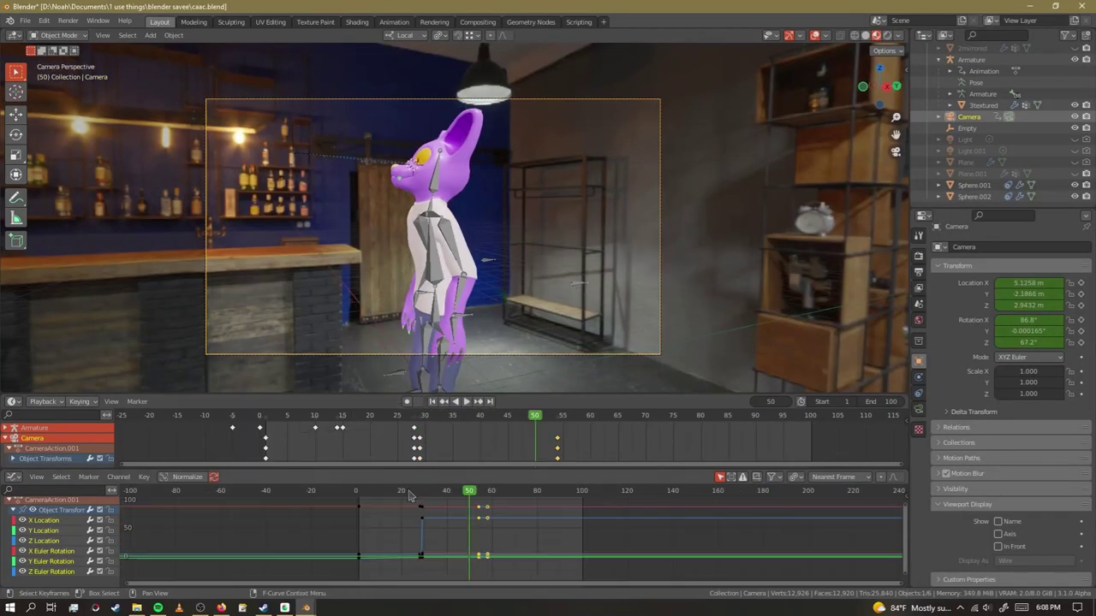
key(ctrl+z)
key(ctrl+z)
key(ctrl+z)
key(ctrl+z)
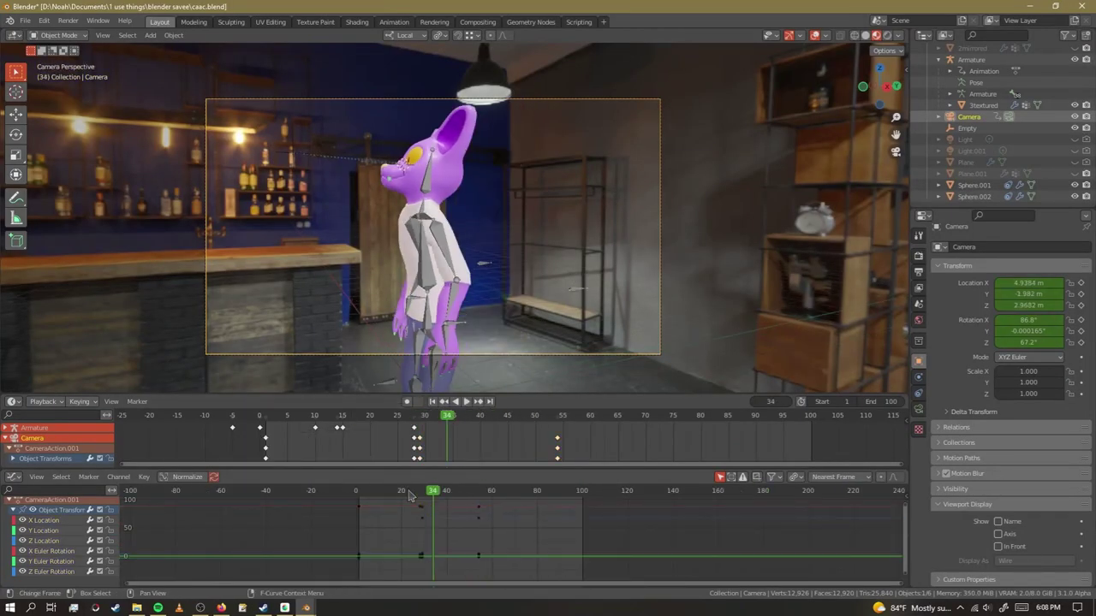
Set the interpolation mode of the camera's frame 28 keyframes to Constant and play the cut.
click(409, 495)
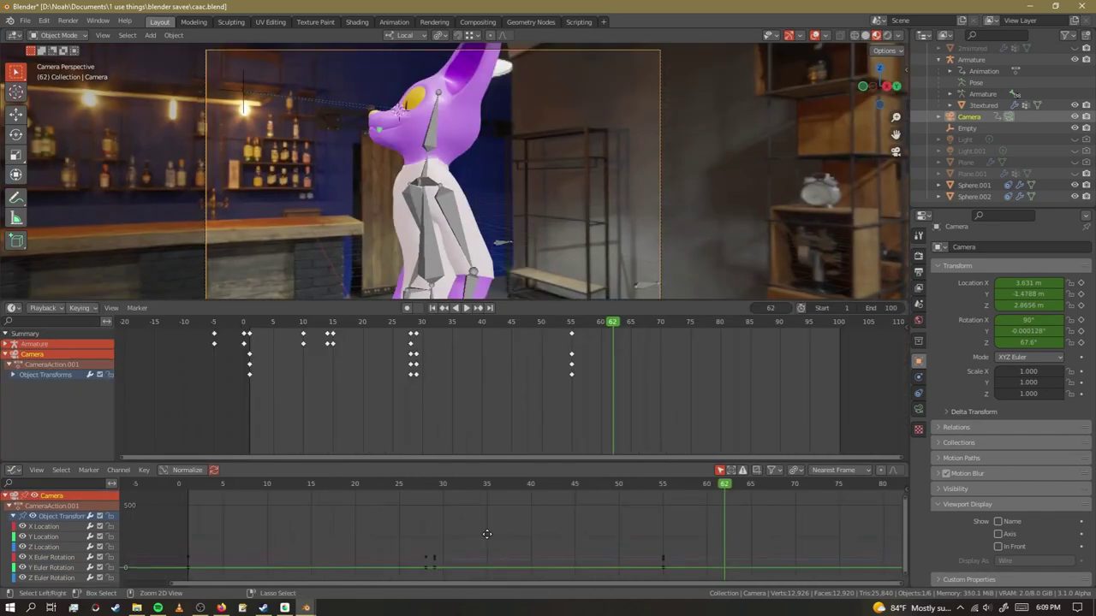
ctrl+middle_drag(487, 534, 524, 531)
click(403, 486)
key(Right)
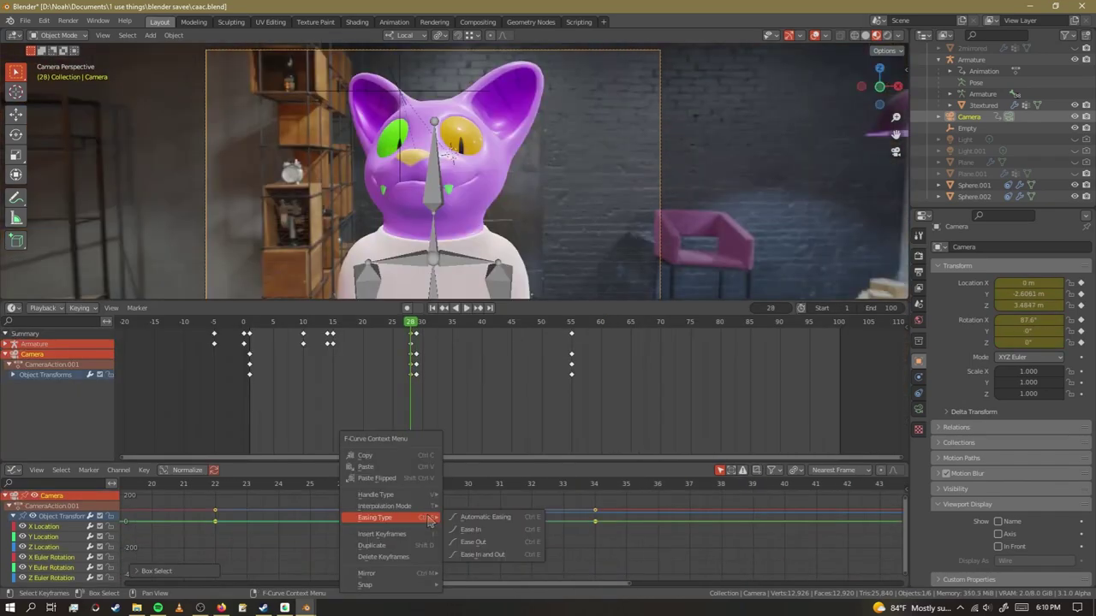
mouse_move(412, 511)
click(472, 429)
key(space)
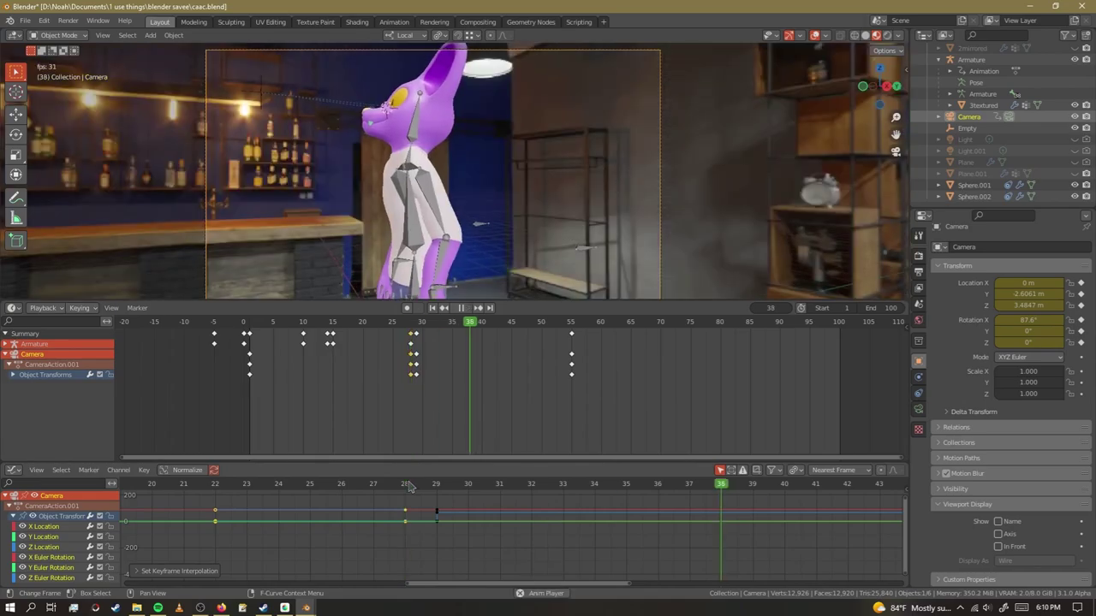
Move the curve handle of the camera's frame 29 keyframe in the Graph Editor and play the side-view motion.
scroll(476, 554, down, 16)
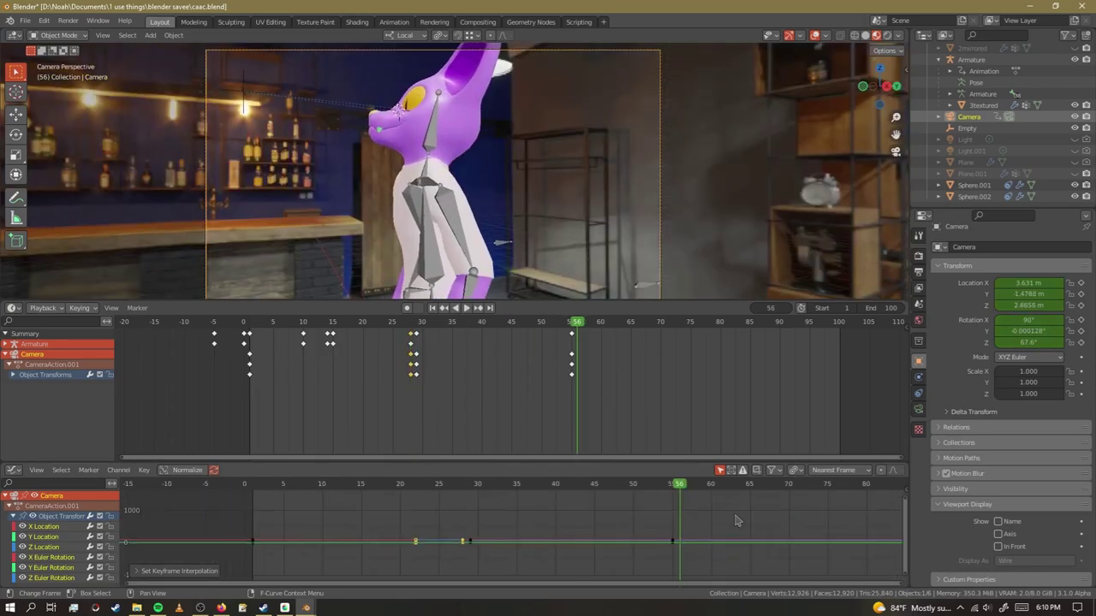
mouse_move(417, 512)
ctrl+middle_down()
mouse_move(402, 504)
mouse_move(437, 519)
ctrl+middle_up()
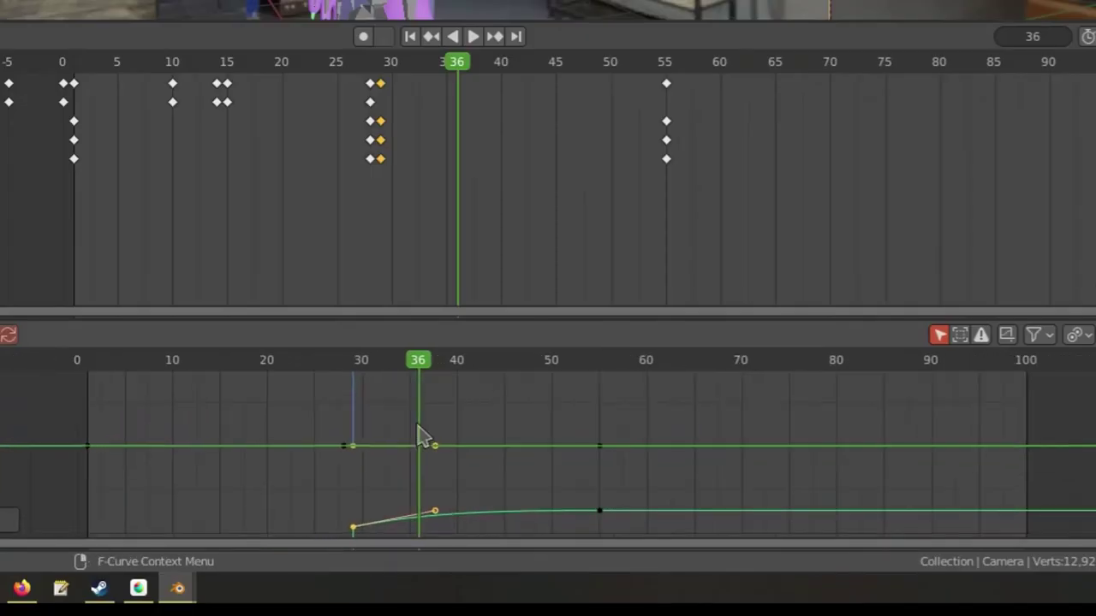
ctrl+middle_drag(419, 435, 410, 472)
scroll(345, 477, up, 4)
middle_drag(379, 532, 361, 462)
key(g)
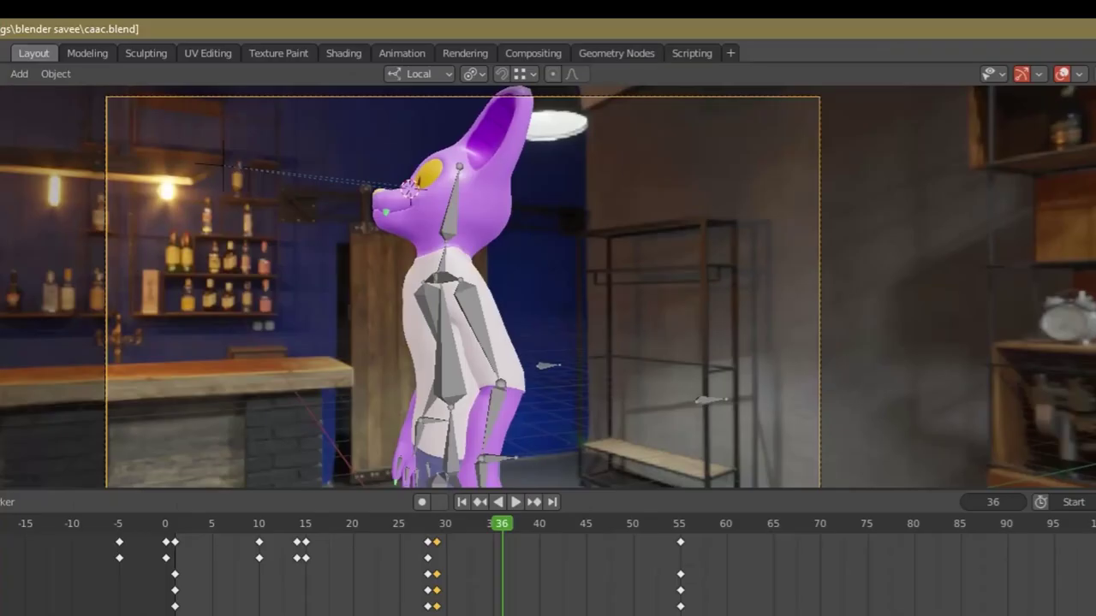
key(Down)
key(space)
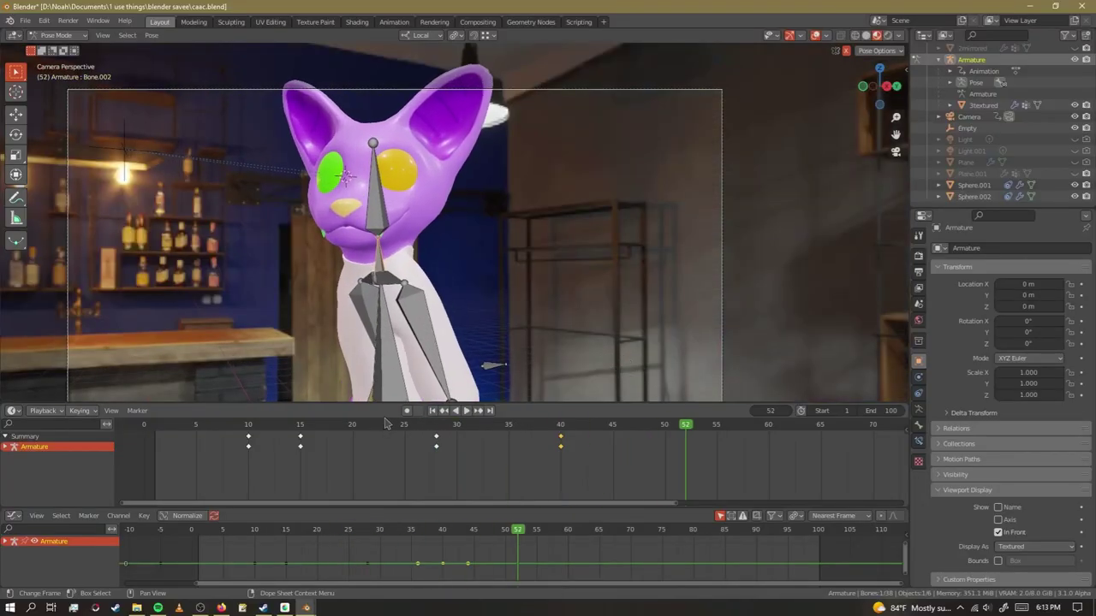
Scrub through the head turn and freely rotate the neck bone in trackball mode at frame 40.
click(386, 423)
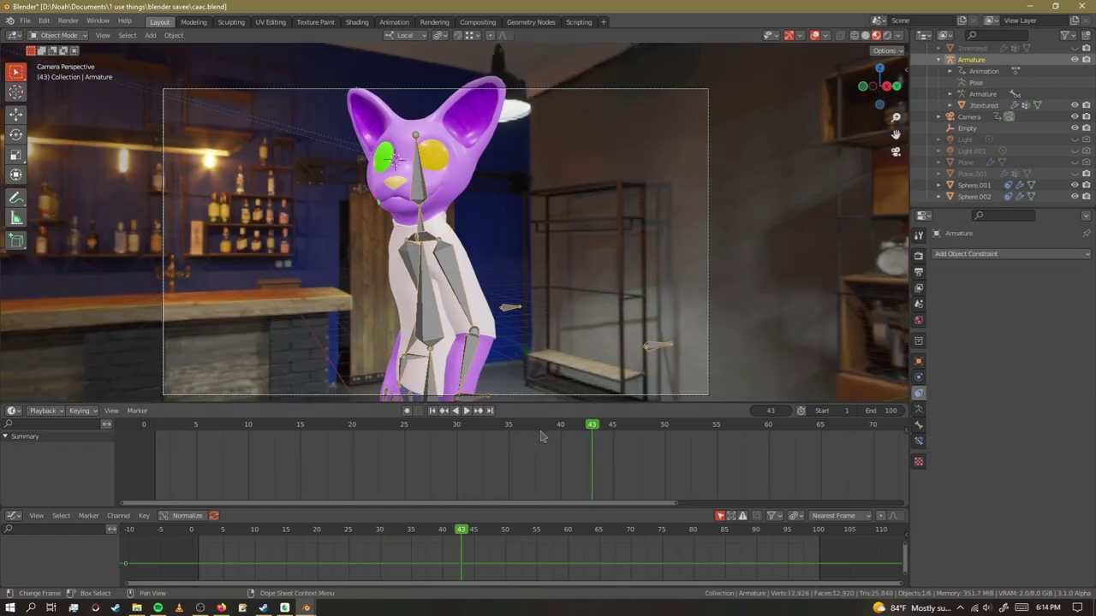
drag(540, 437, 599, 437)
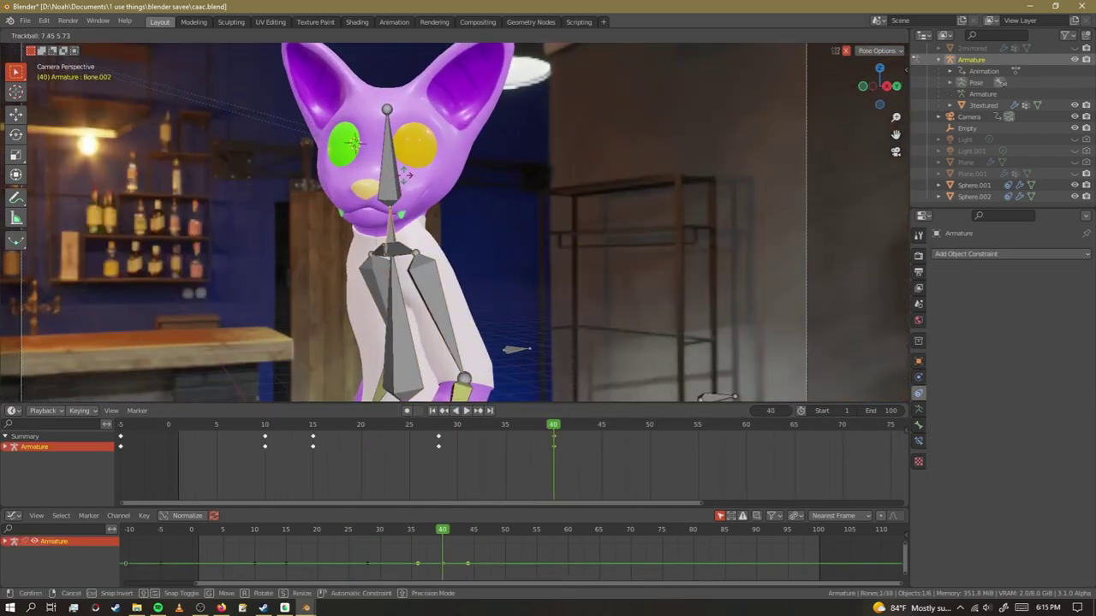
key(r)
key(r)
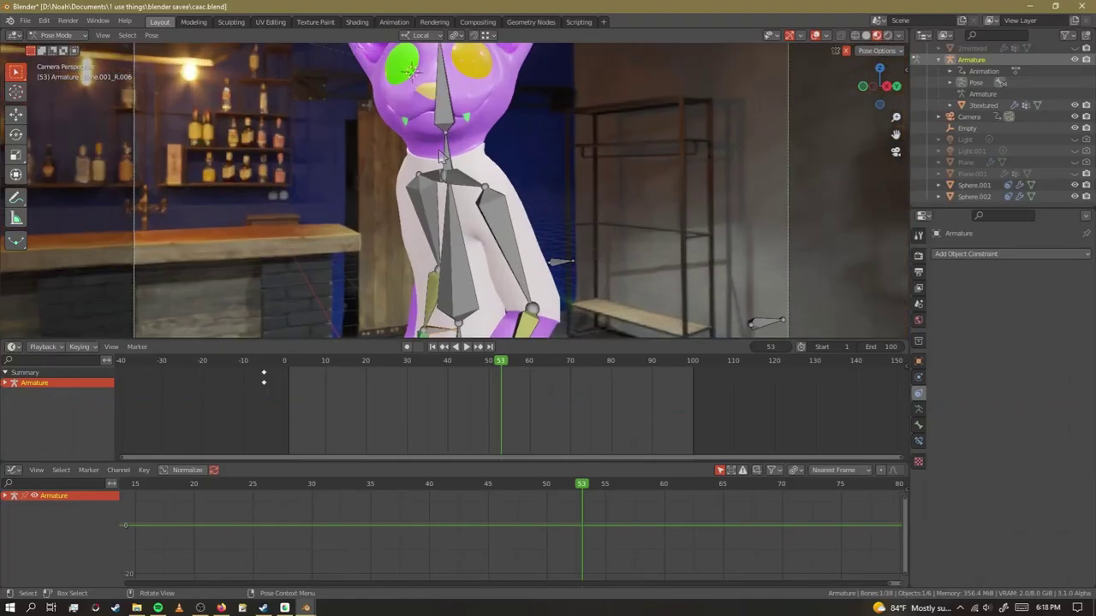
Rotate the control bone of the raised right hand 120° and insert a keyframe at frame 45.
scroll(379, 170, down, 4)
scroll(407, 190, up, 4)
scroll(392, 163, down, 4)
scroll(386, 223, up, 4)
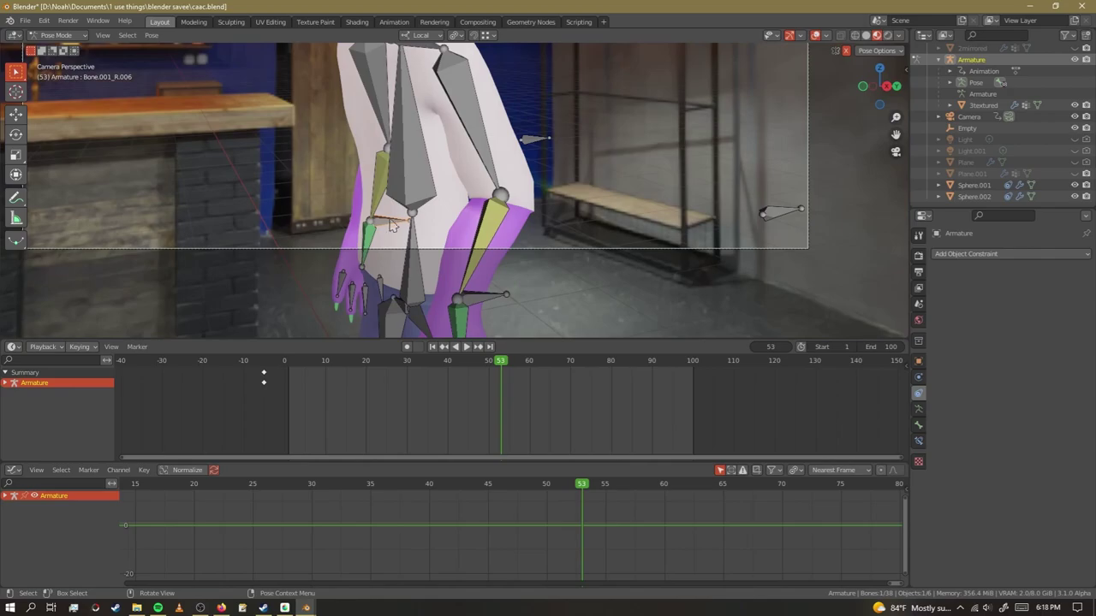
scroll(386, 180, down, 3)
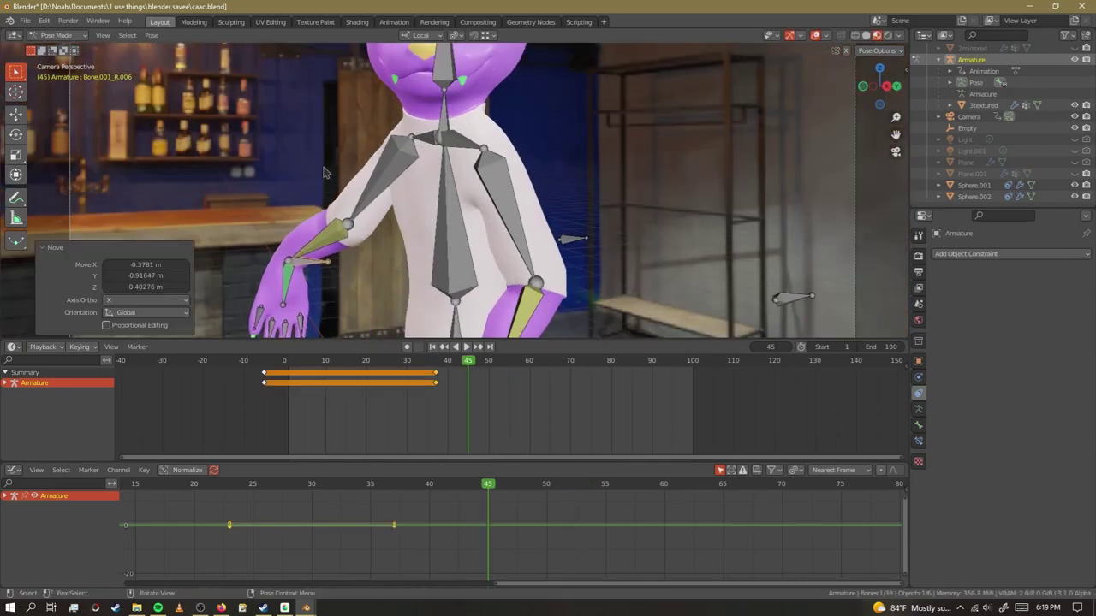
key(r)
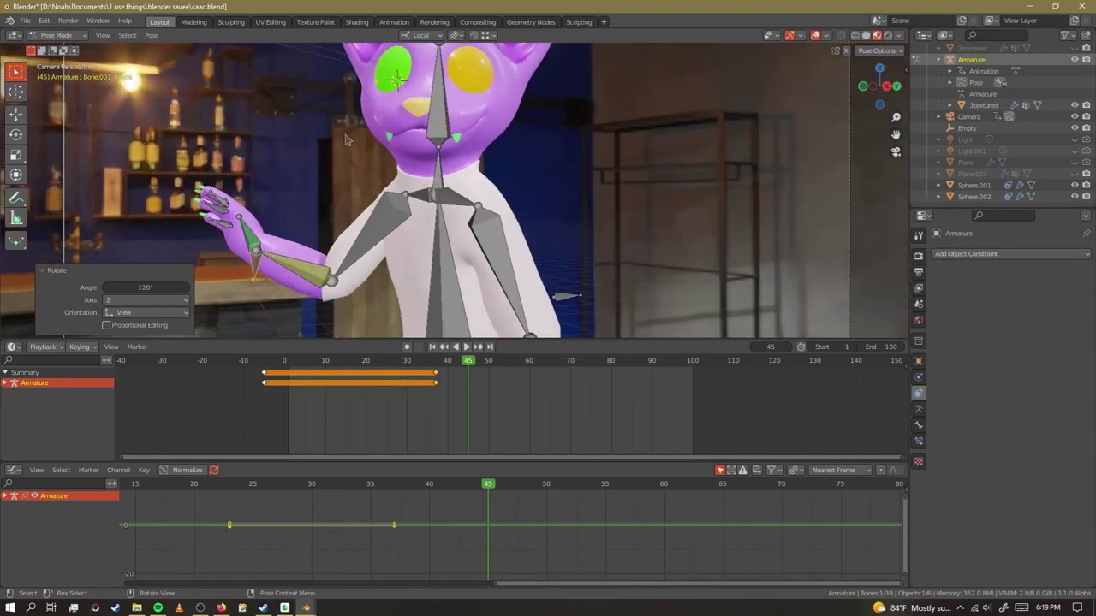
key(i)
Advance to frame 51 and move the raised hand's control bone about 0.2 m along X.
key(Right)
key(Right)
key(Right)
key(Right)
key(Right)
key(Right)
key(g)
click(305, 242)
middle_drag(305, 242, 313, 243)
Rotate the raised hand's control bone for the waving pose at frame 51 and check it through the camera.
key(r)
key(r)
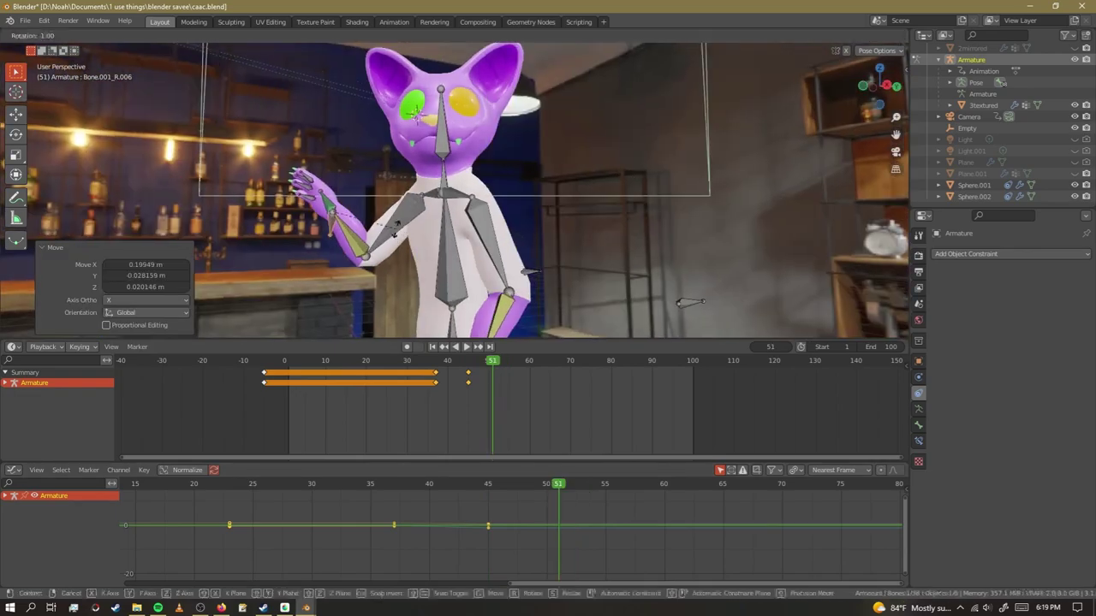
click(313, 244)
key(r)
click(342, 224)
key(KP_0)
scroll(373, 203, down, 3)
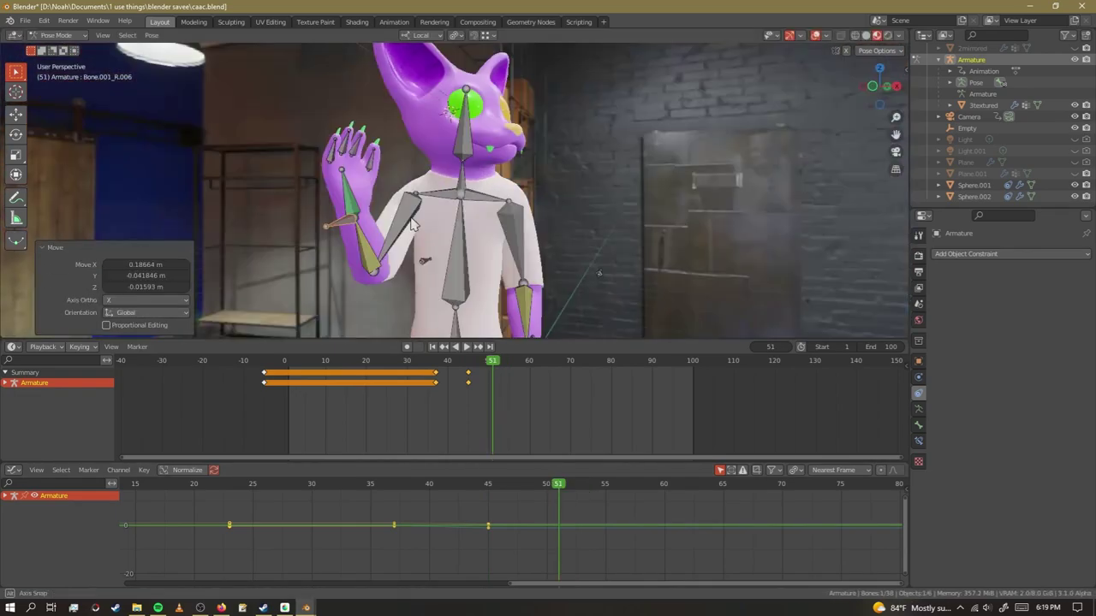
scroll(374, 203, up, 3)
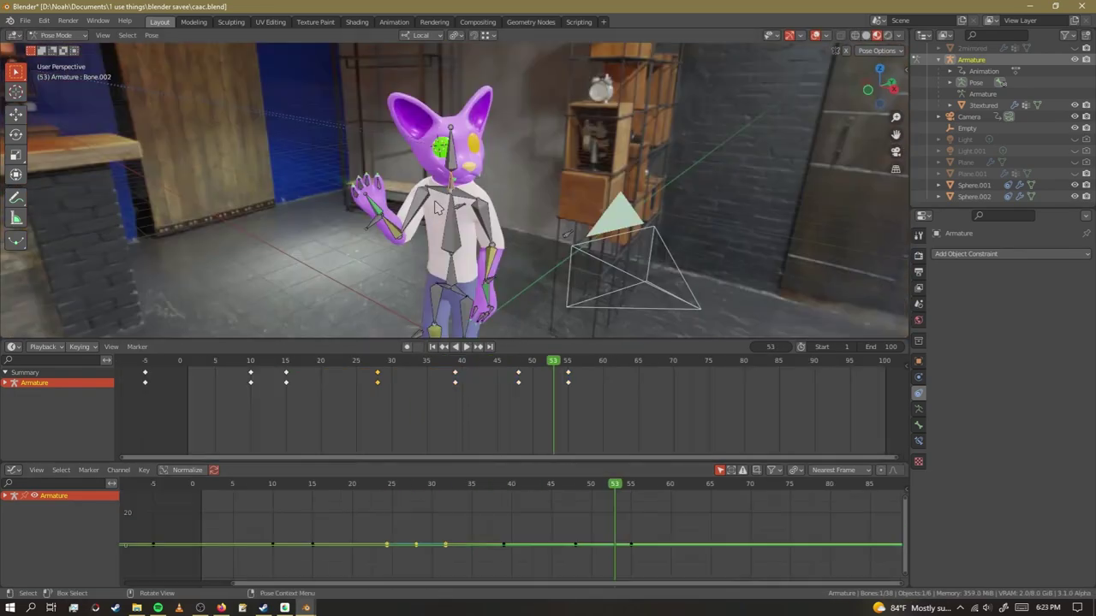
Play the animation from the first frame through the camera to check the hand wave.
key(KP_0)
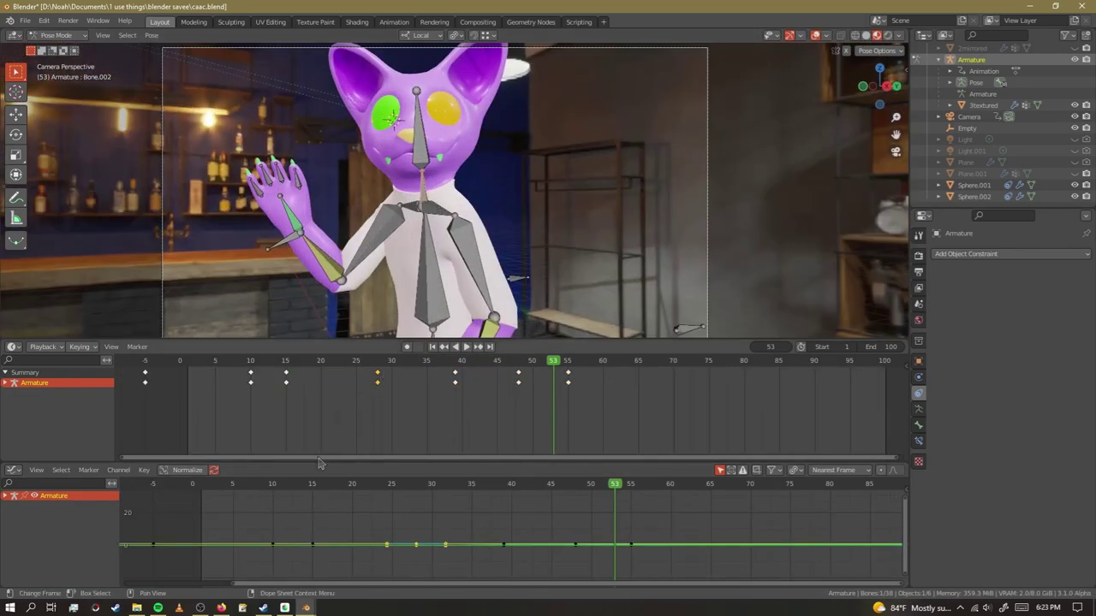
key(shift+Left)
key(space)
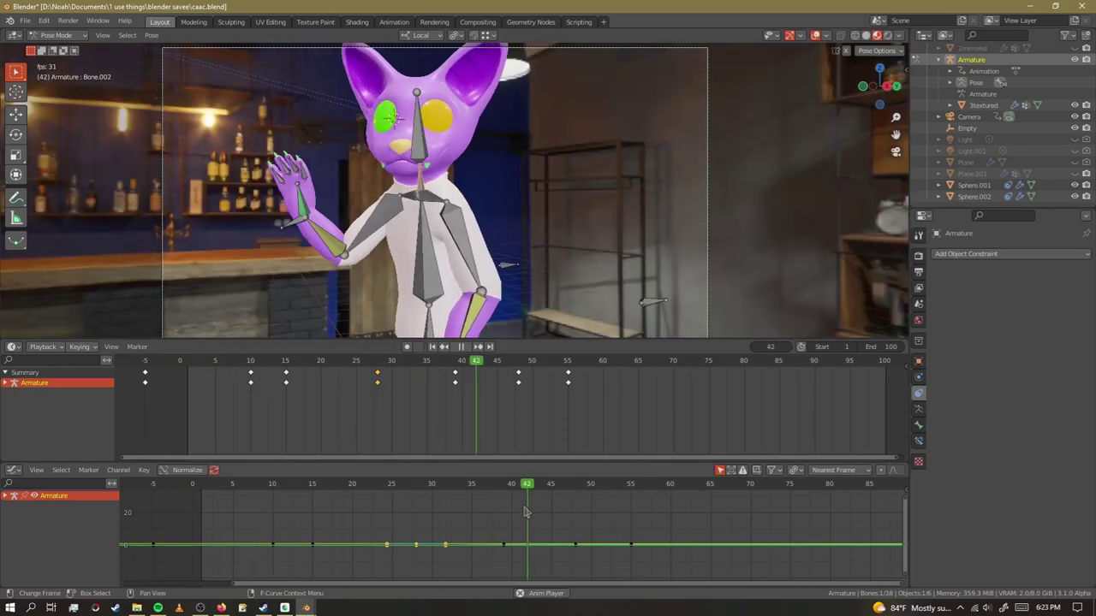
Stop playback and, in the camera view, move the Empty that the eyes track about 0.42 m at frame 55 and keyframe it.
key(space)
key(KP_0)
click(180, 117)
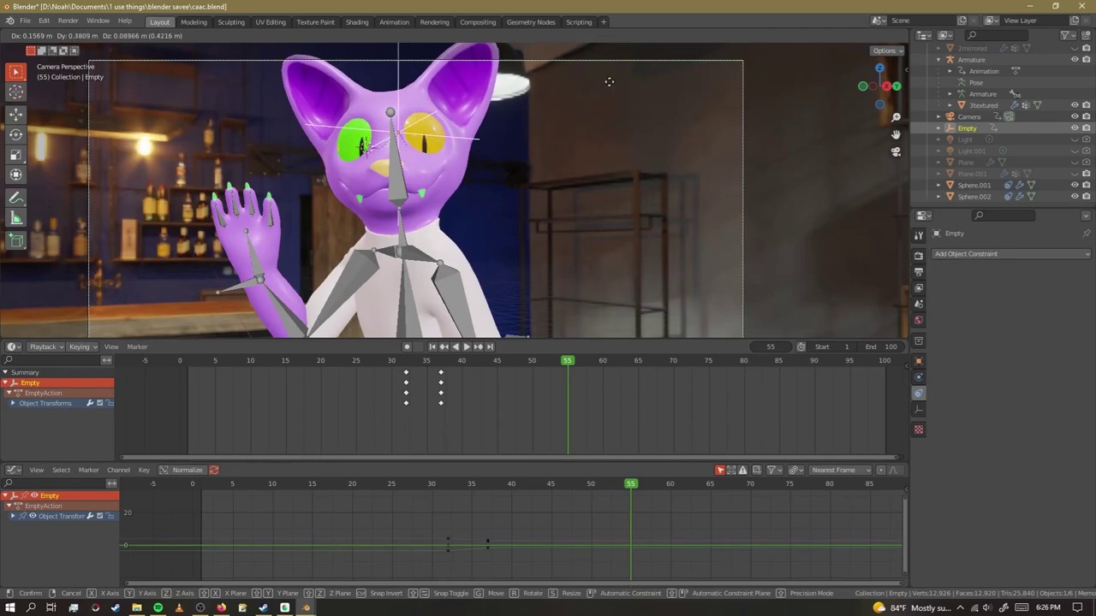
click(609, 81)
key(i)
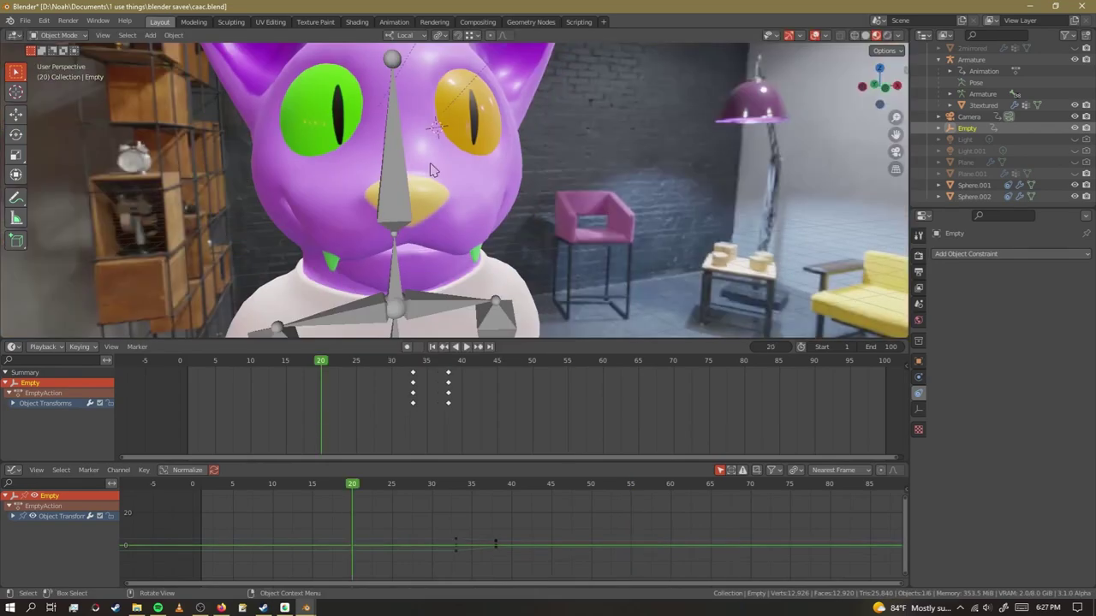
Play the animation around the character's head and check the eye movement from the front and side.
middle_drag(431, 169, 408, 127)
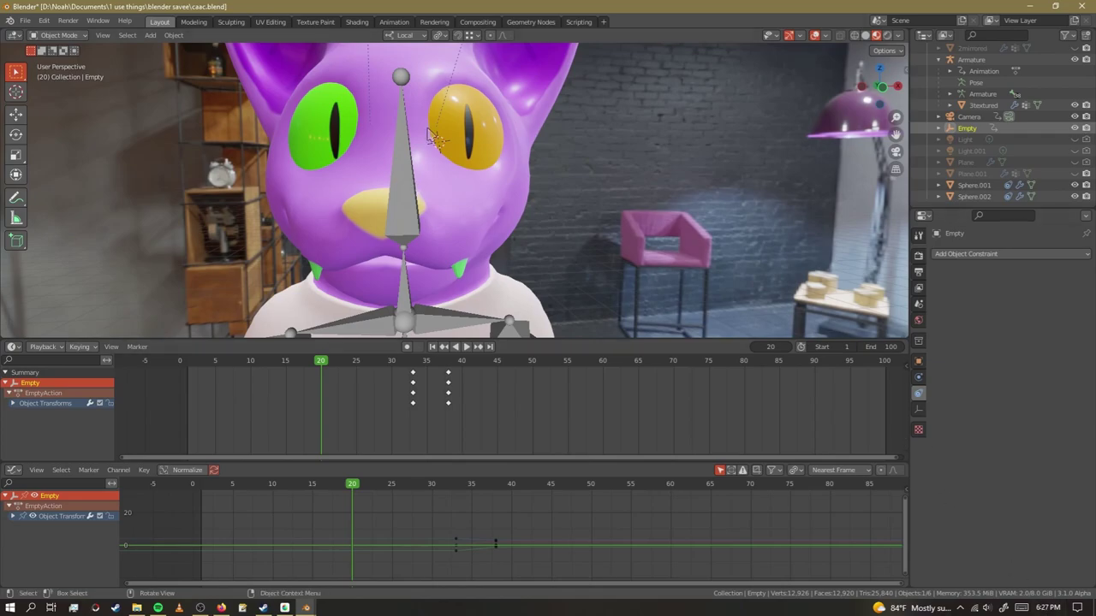
scroll(435, 140, down, 6)
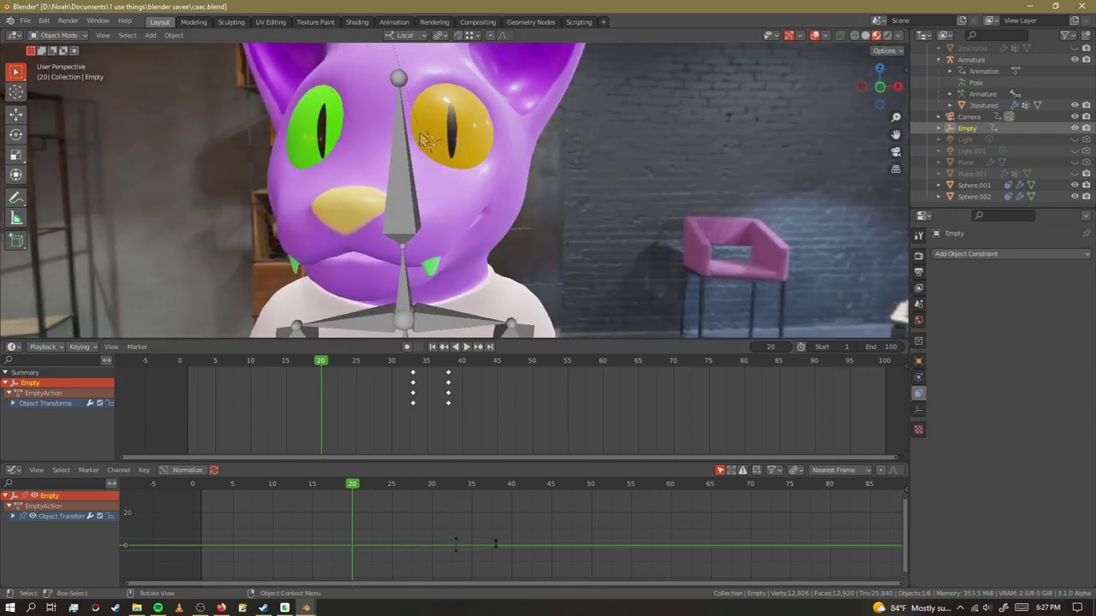
middle_drag(440, 146, 311, 135)
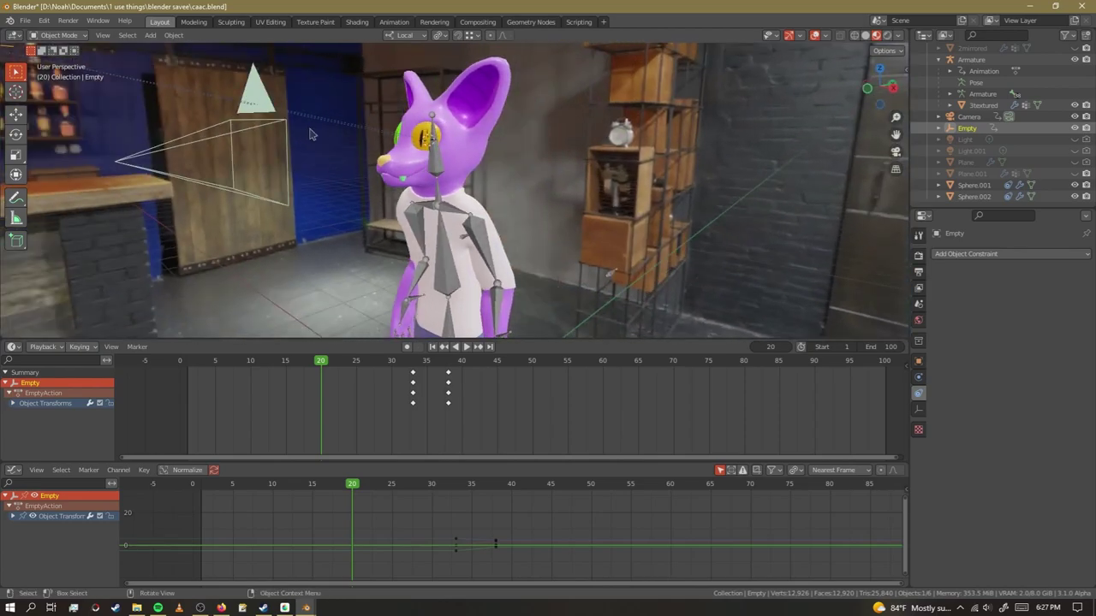
scroll(446, 121, up, 4)
key(space)
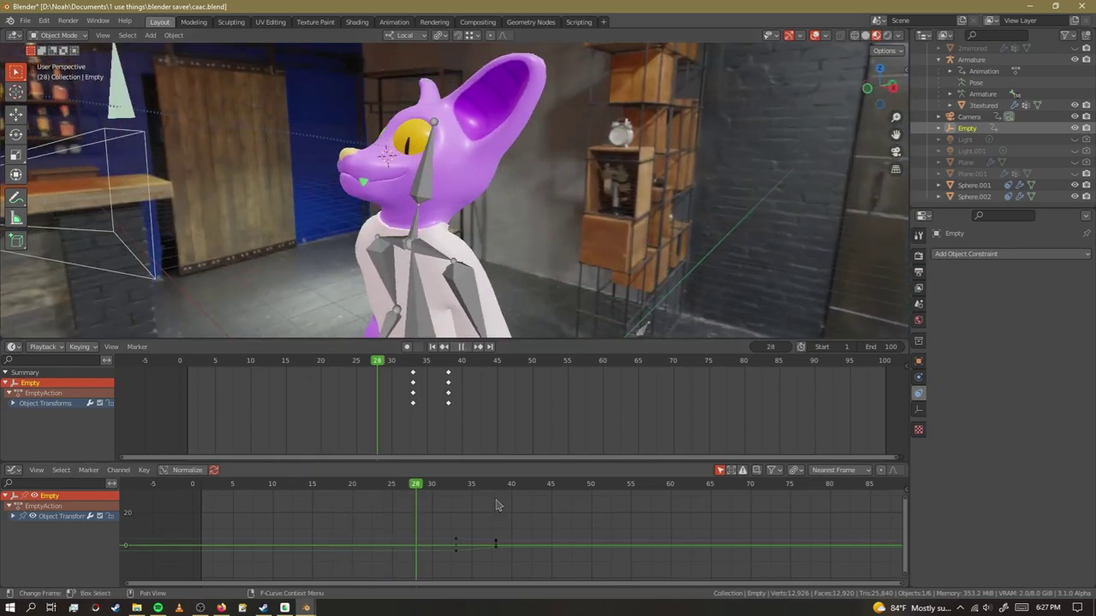
mouse_move(626, 506)
mouse_down()
mouse_move(648, 508)
mouse_move(632, 514)
mouse_up()
middle_drag(513, 214, 539, 214)
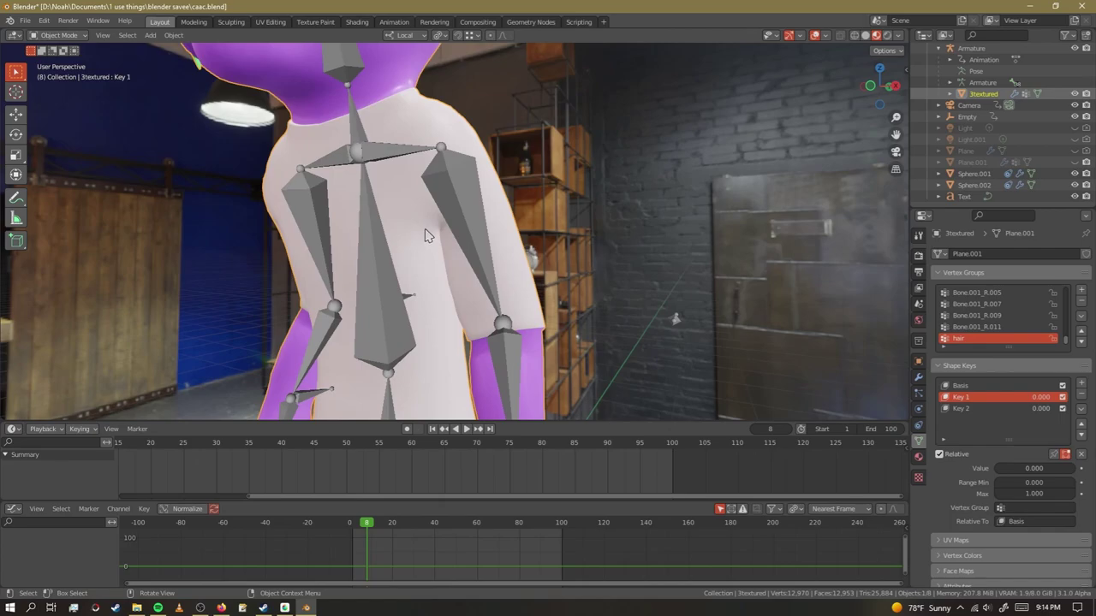
Set the Key 1 shape key of the character mesh to 1.000 and inspect the face and body deformation.
middle_drag(428, 236, 338, 129)
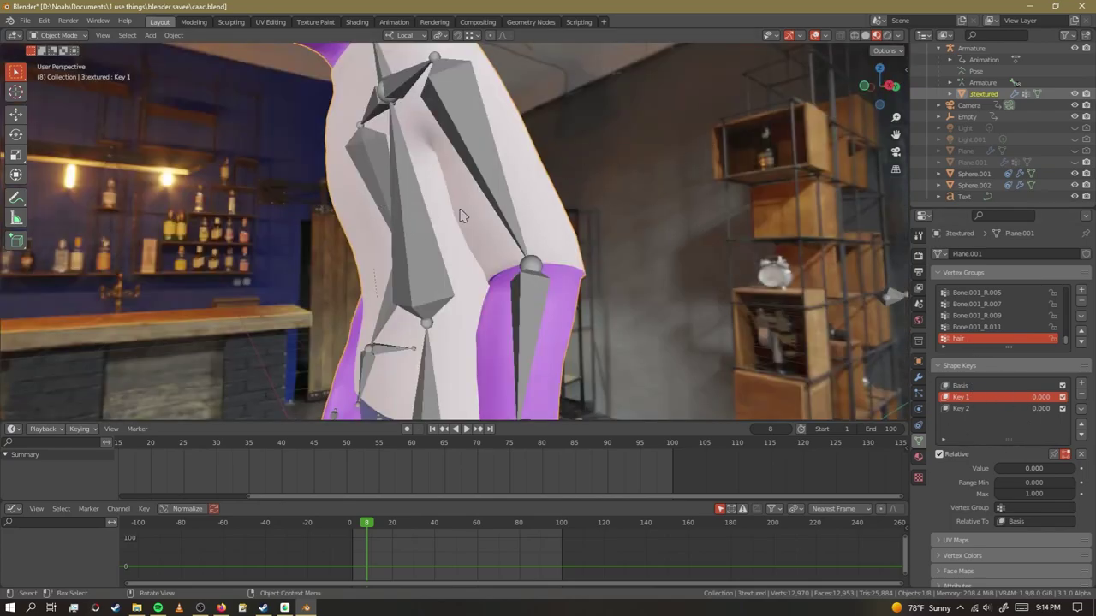
scroll(576, 188, down, 2)
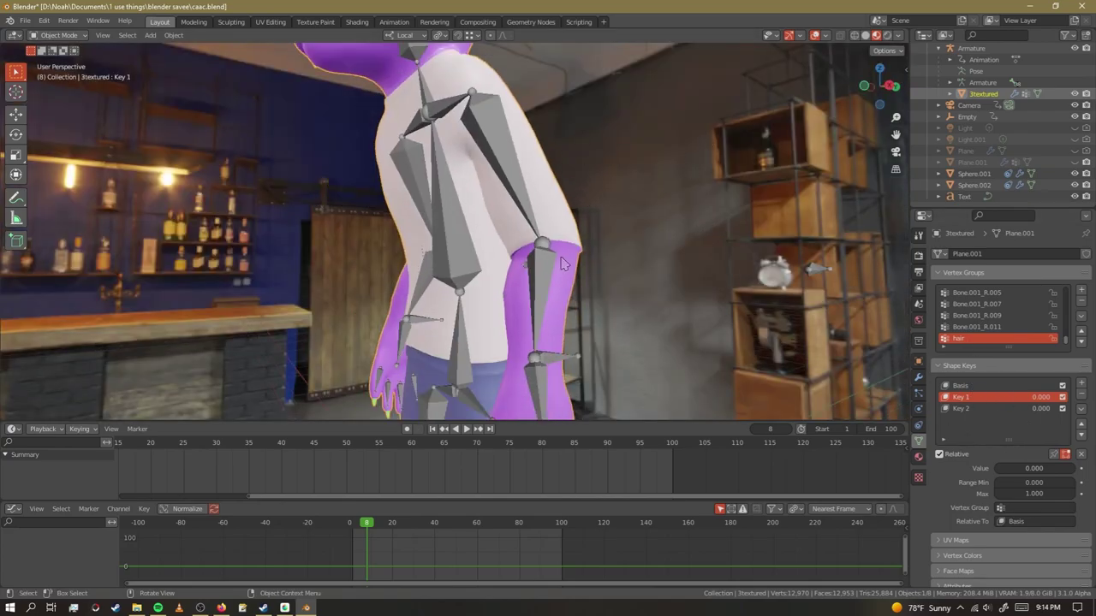
scroll(630, 317, up, 3)
drag(1019, 468, 1072, 468)
scroll(493, 262, down, 5)
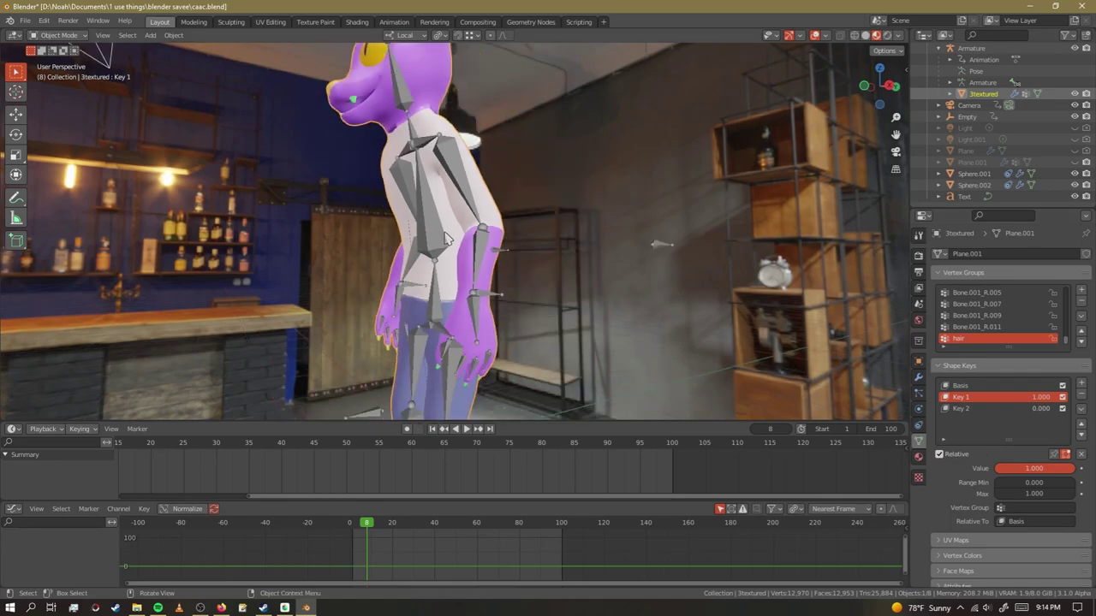
scroll(445, 234, up, 2)
scroll(635, 340, down, 2)
scroll(635, 340, up, 6)
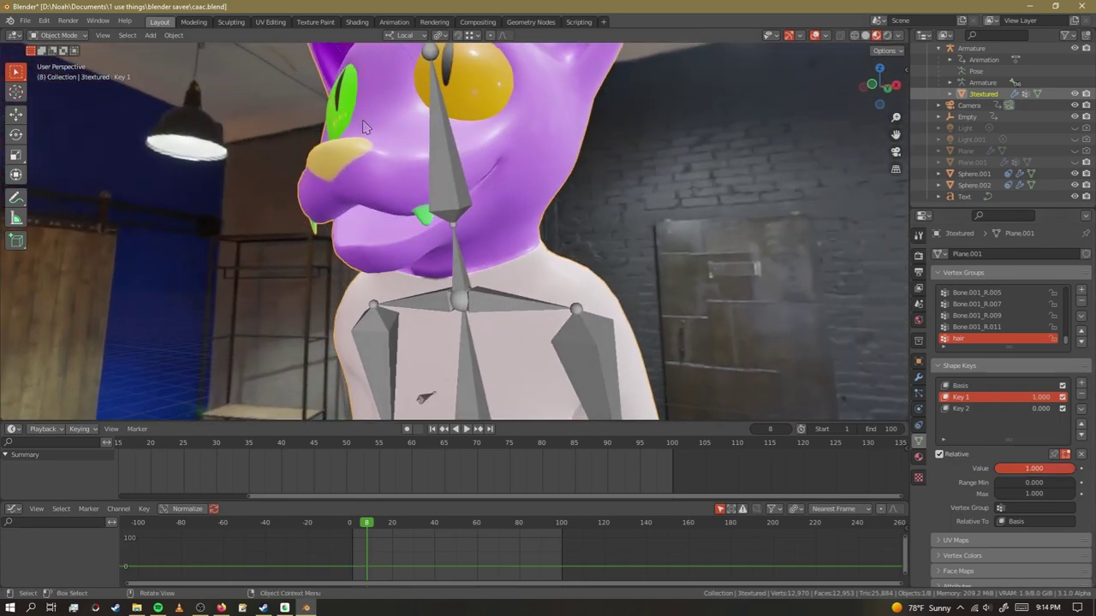
scroll(542, 328, down, 5)
scroll(543, 328, up, 7)
middle_drag(543, 328, 634, 227)
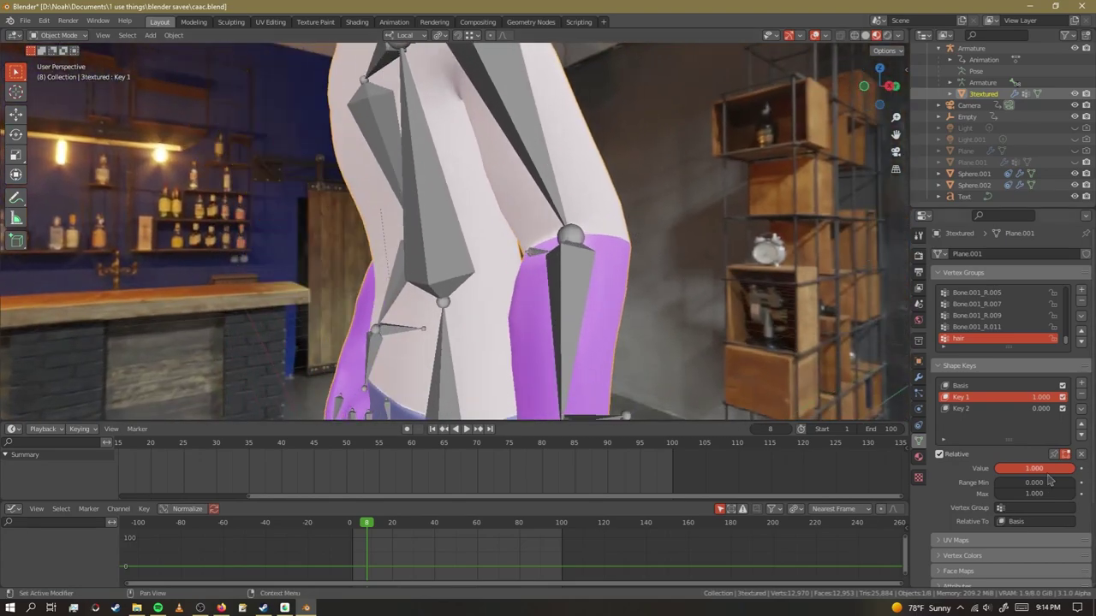
Raise the Key 2 shape key's value to preview its deformation, inspect the body, and reselect Key 1.
click(1013, 410)
drag(1021, 472, 1080, 470)
scroll(622, 314, down, 4)
scroll(536, 183, up, 4)
middle_drag(536, 180, 734, 177)
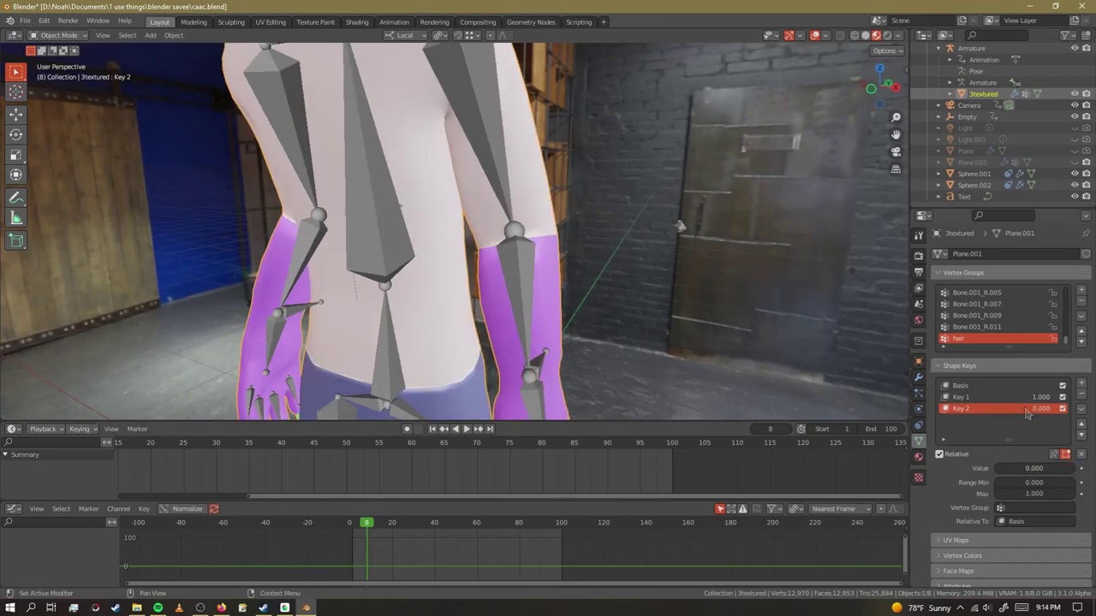
click(1025, 400)
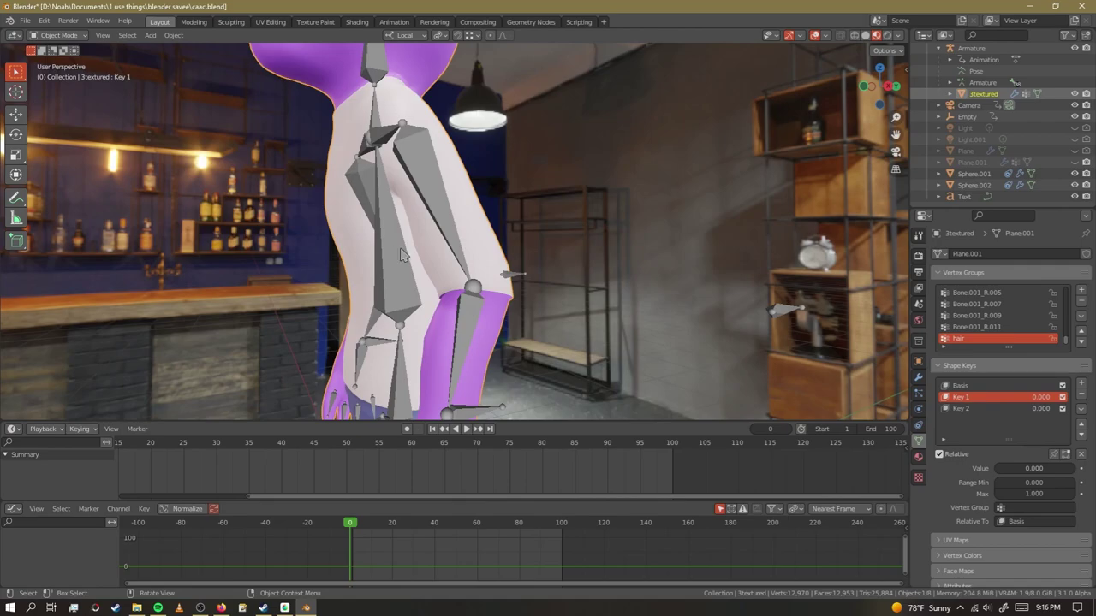
Delete the Key 2 and Key 1 shape keys from the character mesh.
click(967, 409)
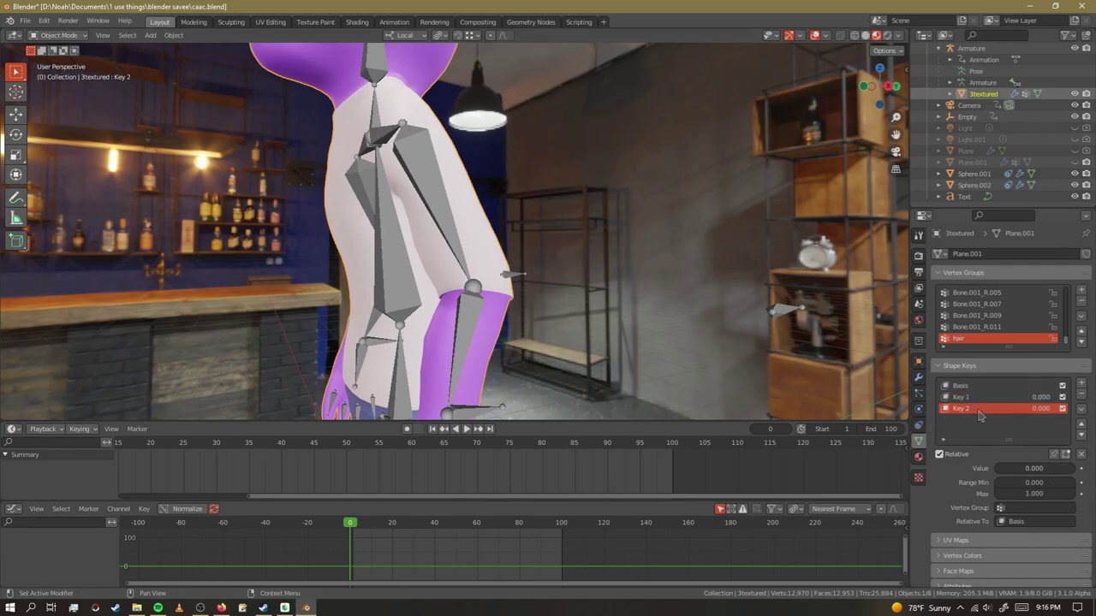
click(1081, 395)
click(1080, 396)
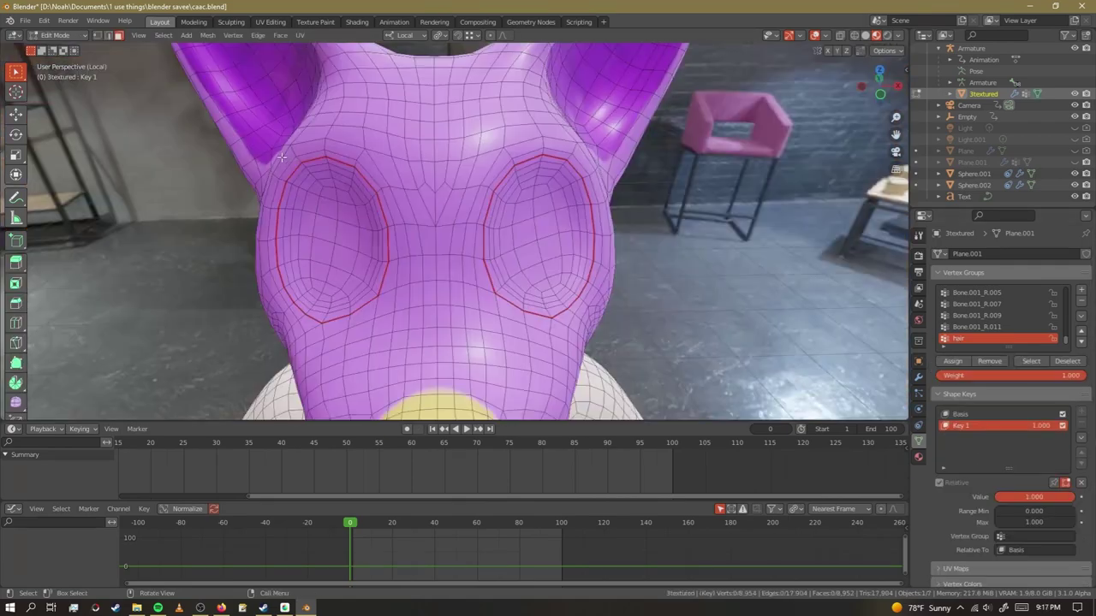
In Edit Mode with Key 1 at 1.000, move the upper and lower eyelid geometry toward each other with proportional editing.
middle_drag(368, 171, 533, 320)
shift+click(405, 161)
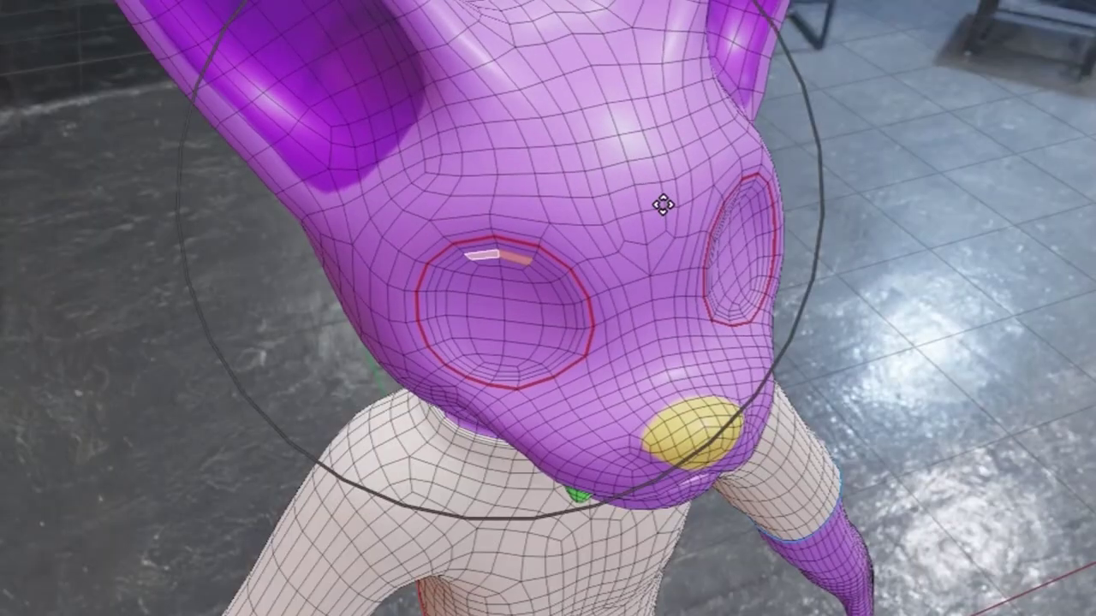
scroll(667, 203, up, 3)
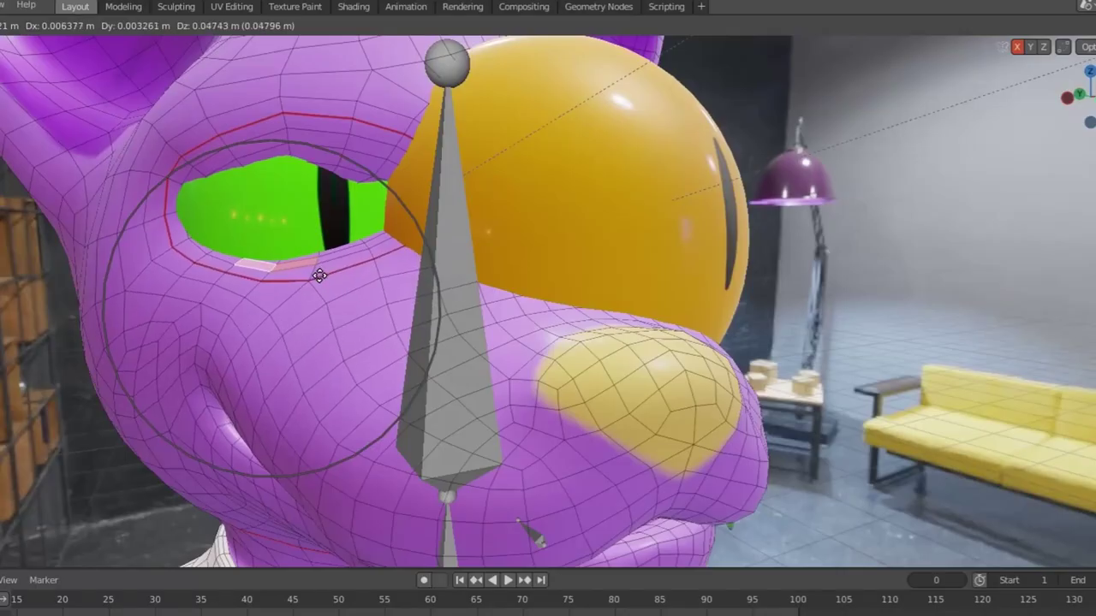
scroll(317, 274, up, 2)
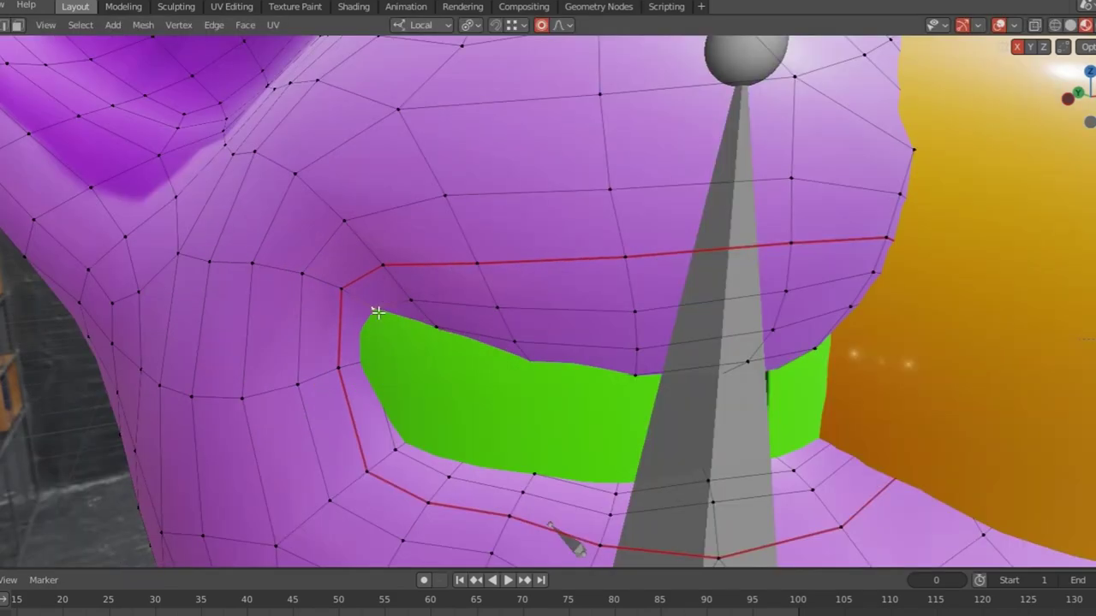
key(g)
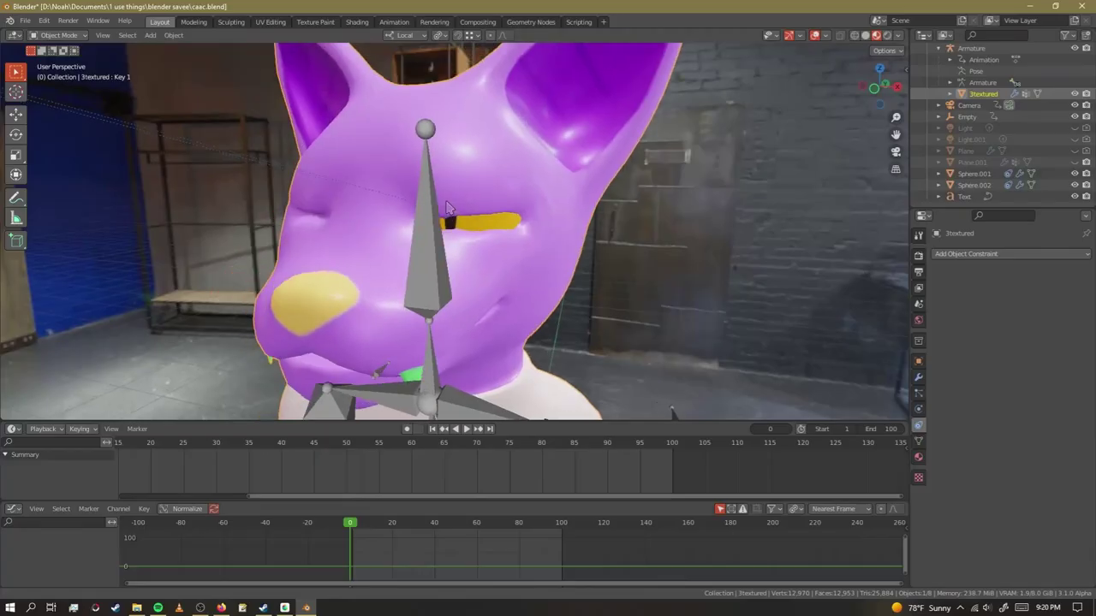
Open the mesh's shape keys in Object Mode and reduce Key 1 to 0.825 and below to check how the eyelids open.
middle_drag(447, 207, 373, 201)
click(918, 441)
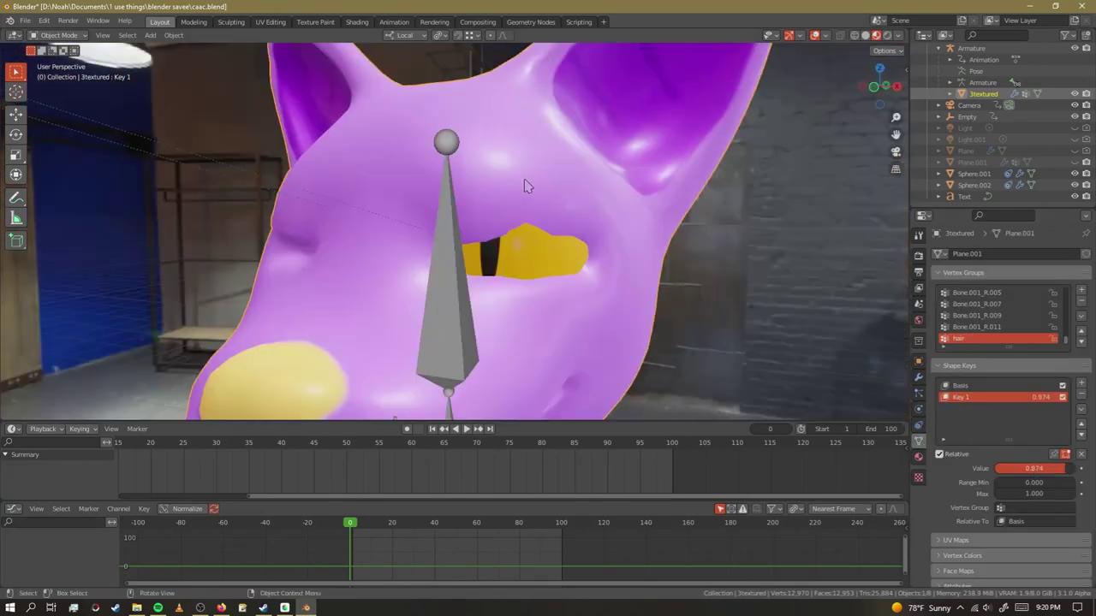
middle_drag(526, 186, 548, 186)
scroll(499, 186, down, 1)
scroll(518, 202, up, 2)
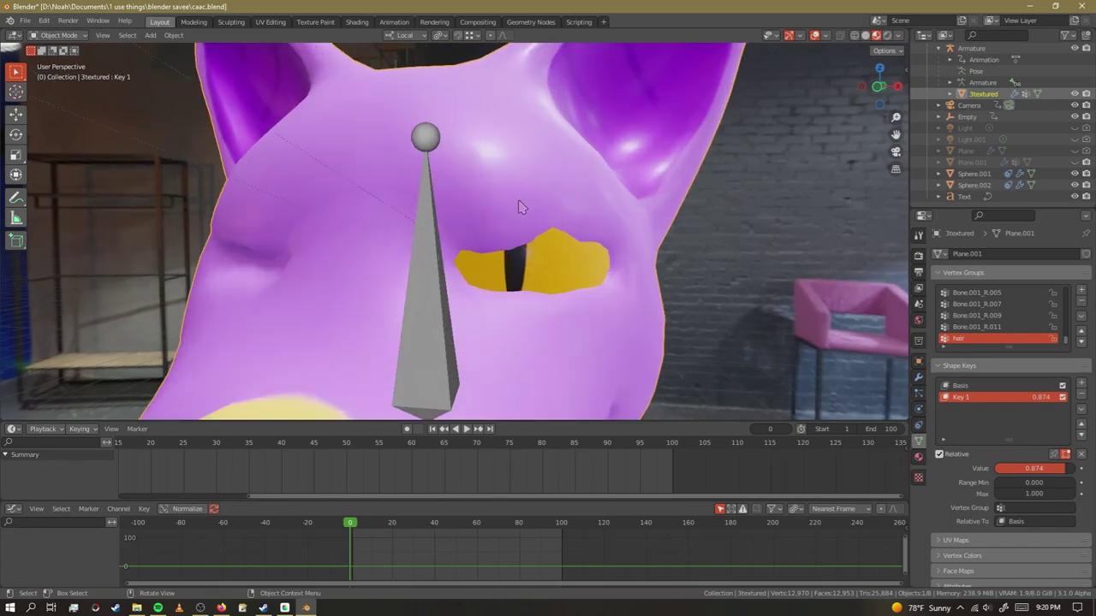
drag(1033, 469, 1029, 468)
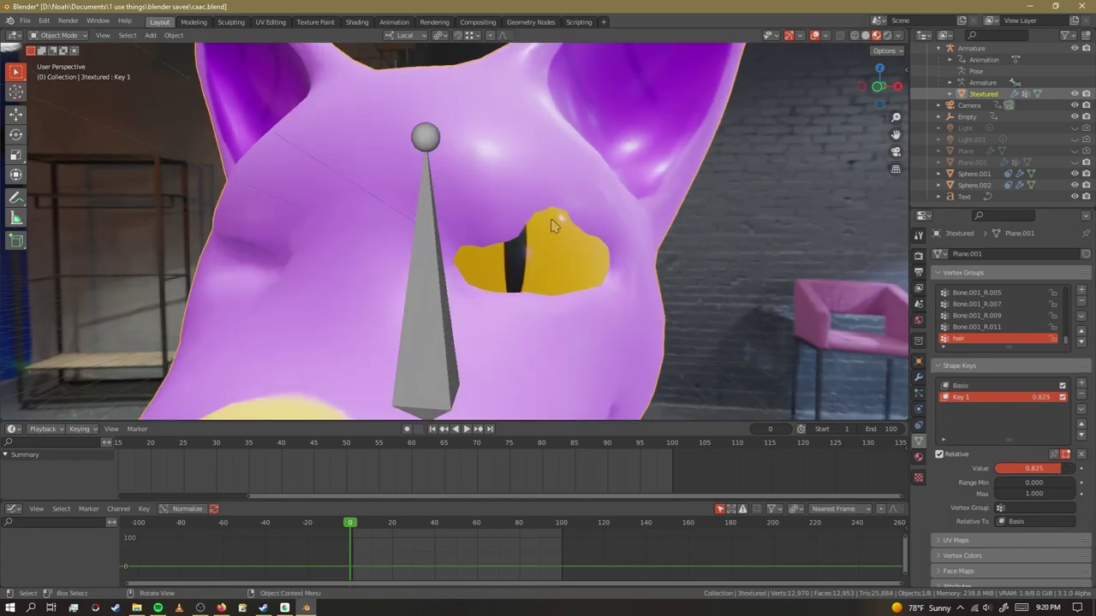
drag(1034, 468, 1010, 469)
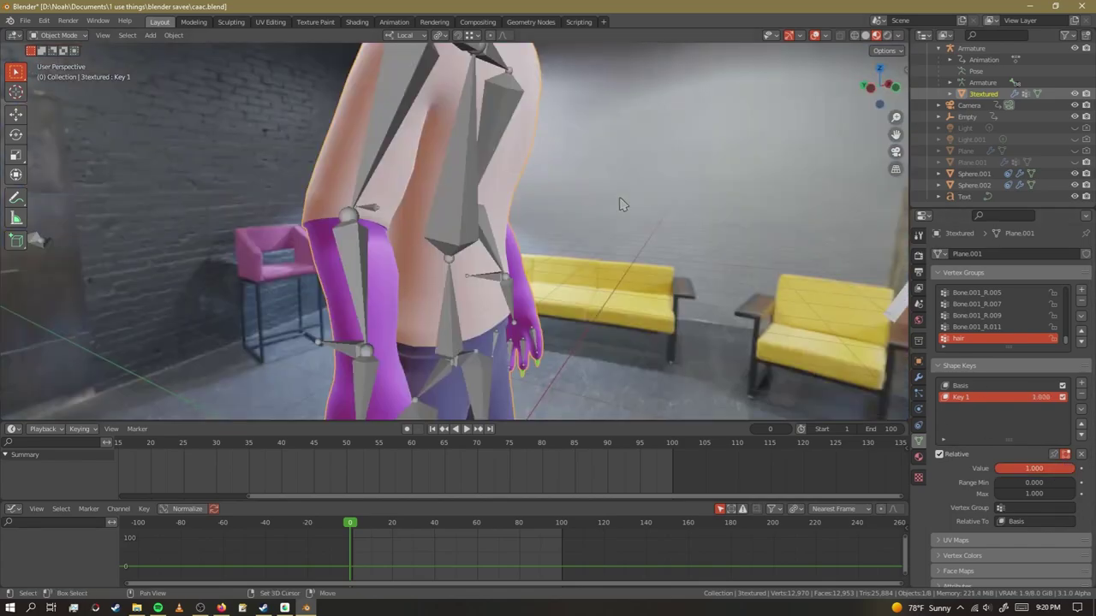
Return the mesh to Edit Mode and reposition the upper eyelid vertices beside the green eye to refine Key 1.
shift+middle_drag(623, 204, 534, 500)
middle_drag(535, 120, 509, 112)
scroll(508, 113, up, 1)
click(58, 35)
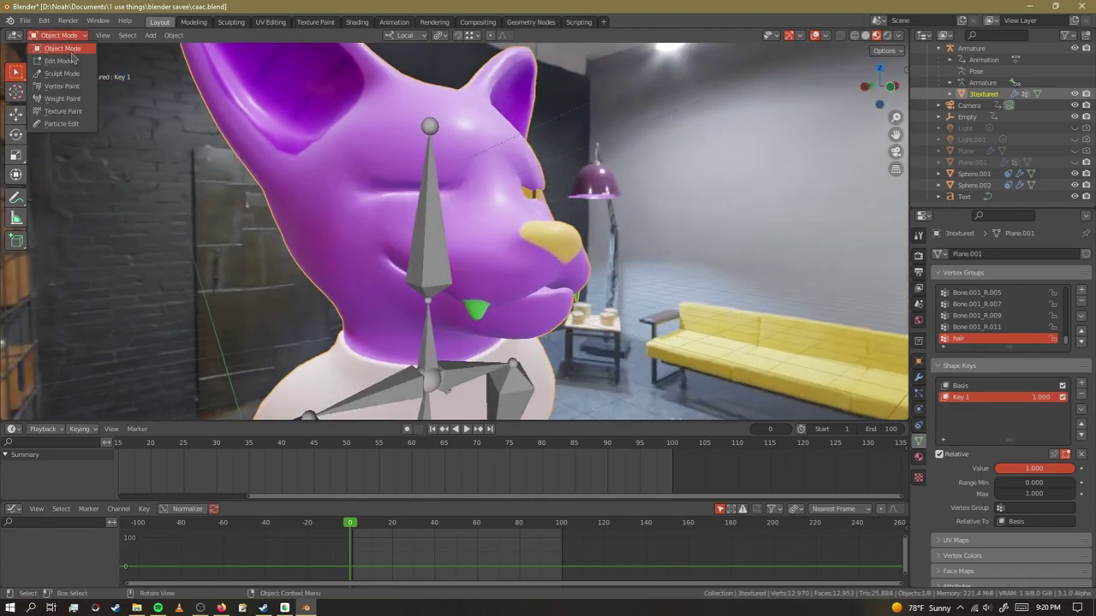
click(62, 60)
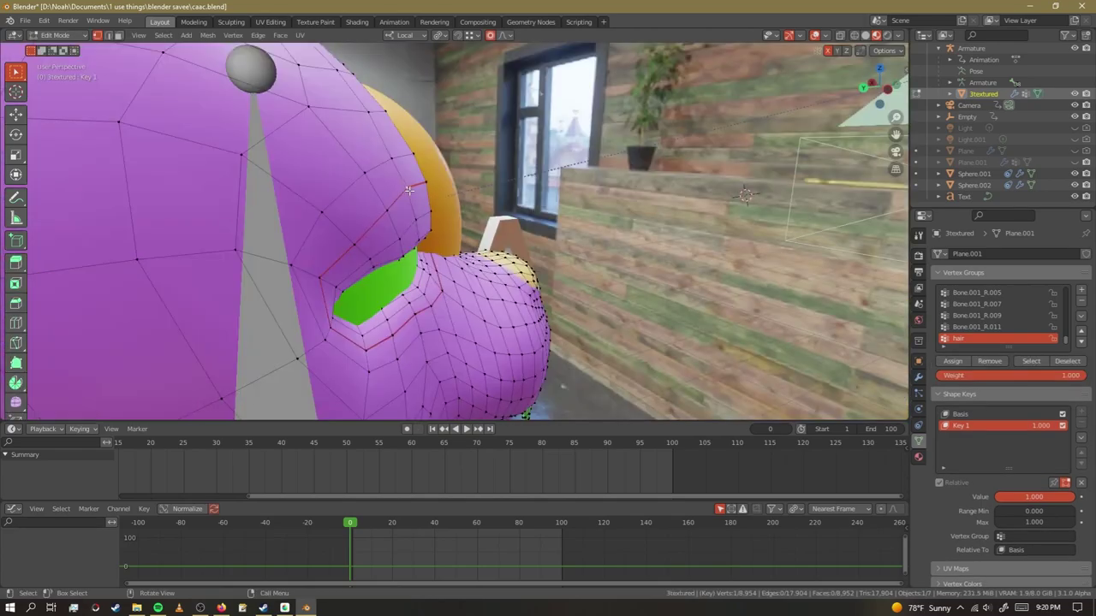
middle_drag(417, 200, 409, 230)
key(g)
click(438, 214)
click(397, 211)
key(g)
click(414, 230)
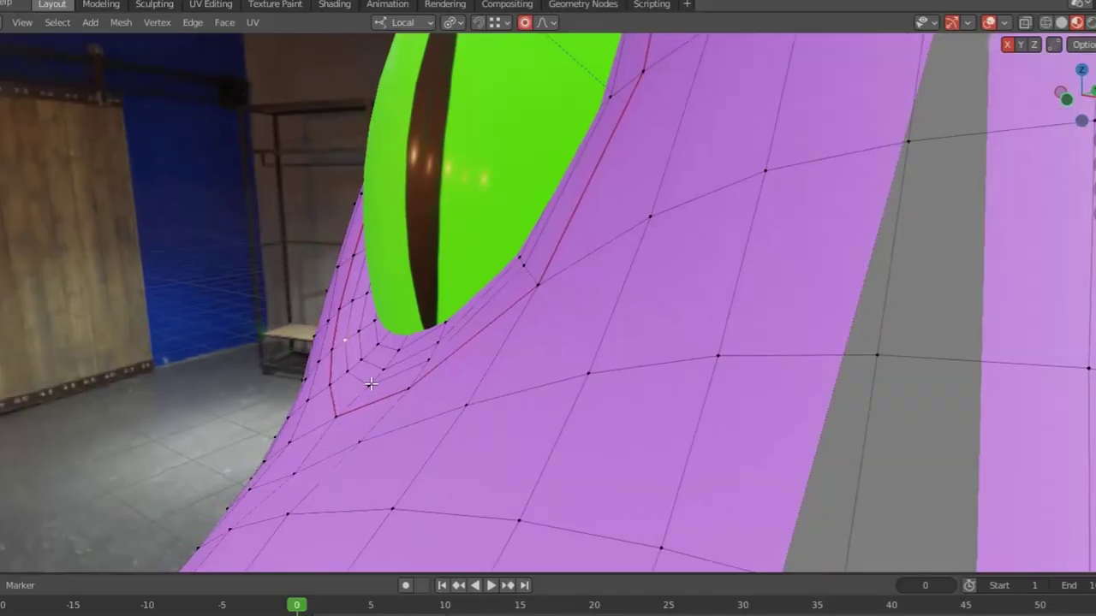
Move the lower eyelid vertices at the green eye's corner up about 0.03 m with proportional editing.
click(404, 372)
key(g)
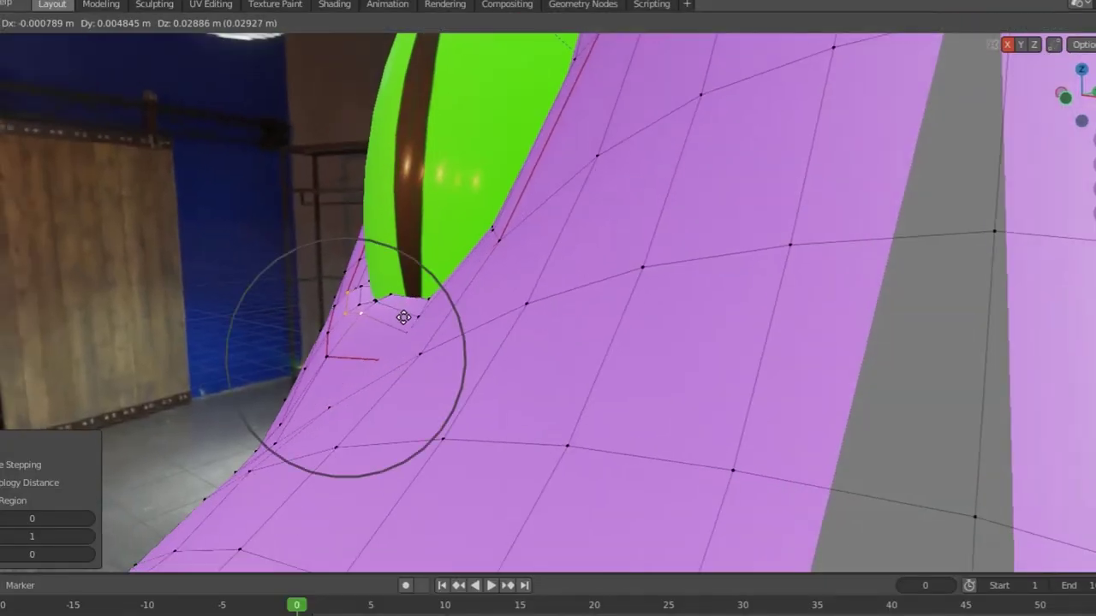
scroll(404, 311, down, 3)
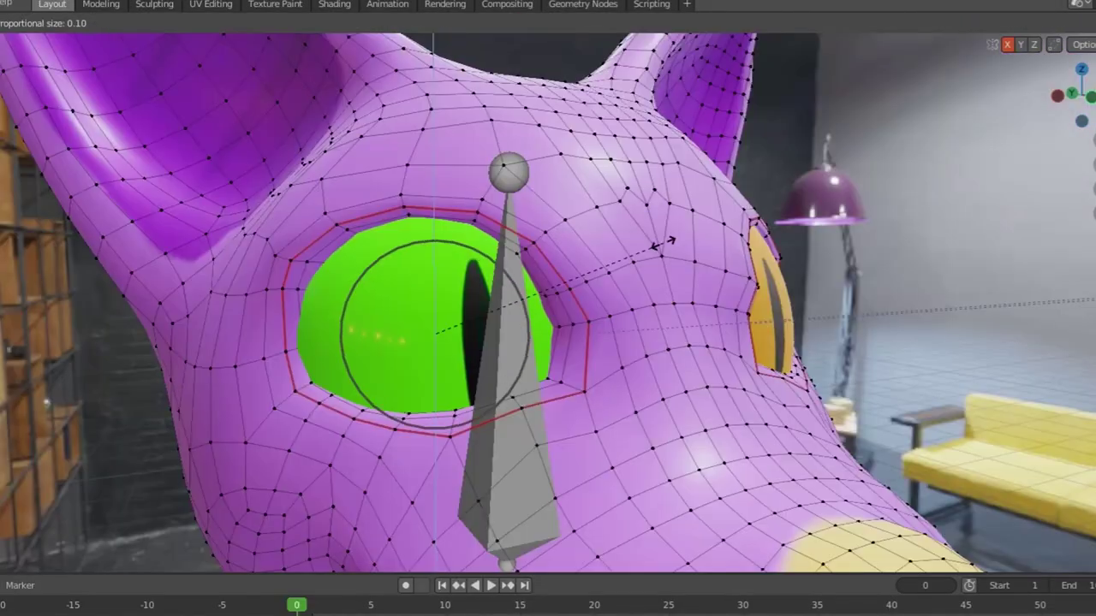
Scale the green eye's rim vertically with a proportional size of about 0.24 and check both eyes from the front.
scroll(664, 243, down, 2)
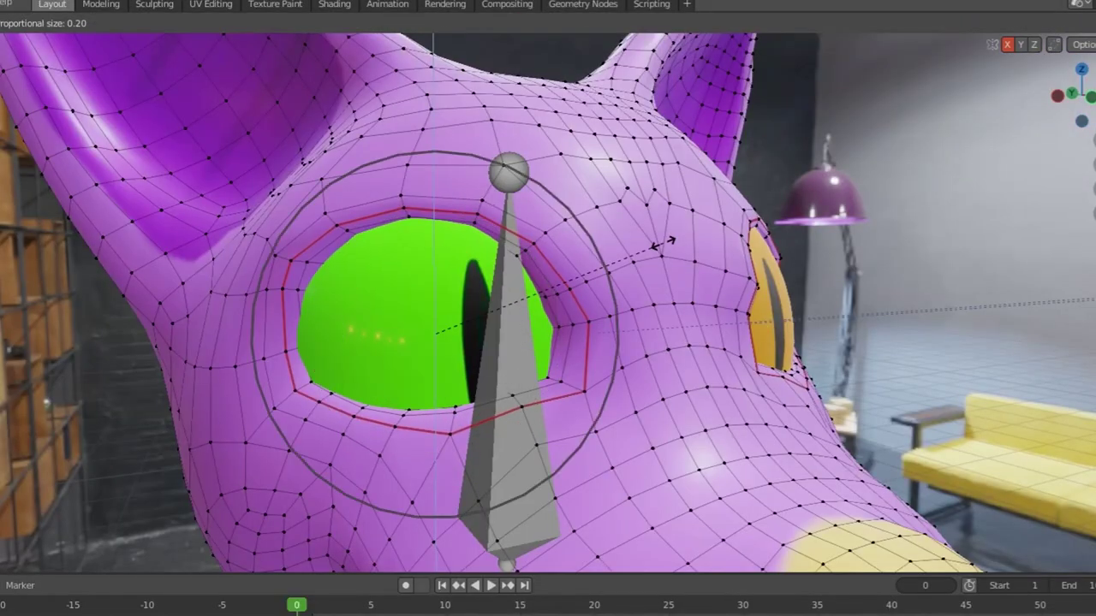
scroll(663, 243, down, 1)
scroll(663, 243, down, 1)
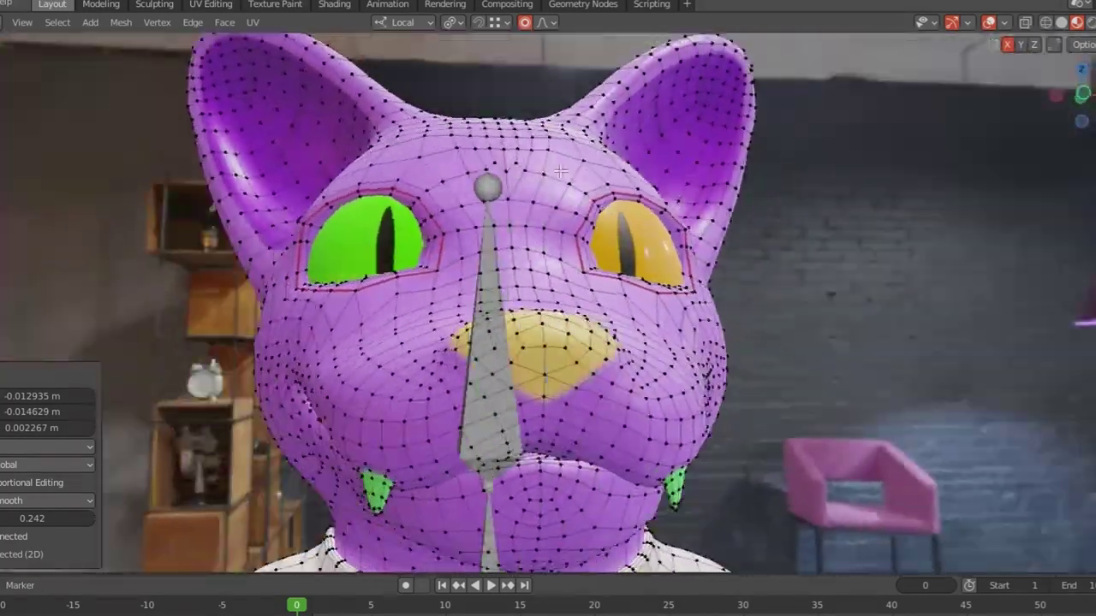
middle_drag(561, 171, 578, 208)
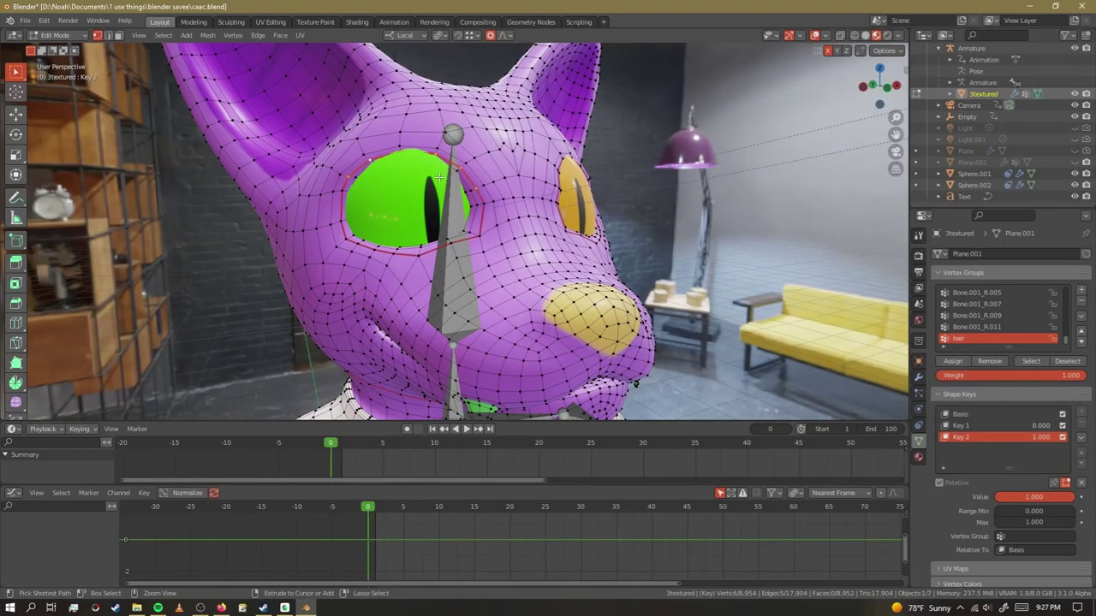
Reshape the upper eyelid rim in Key 2 with proportional size 0.242, and set Key 2's value to 0.294 in Object Mode.
middle_drag(440, 176, 385, 176)
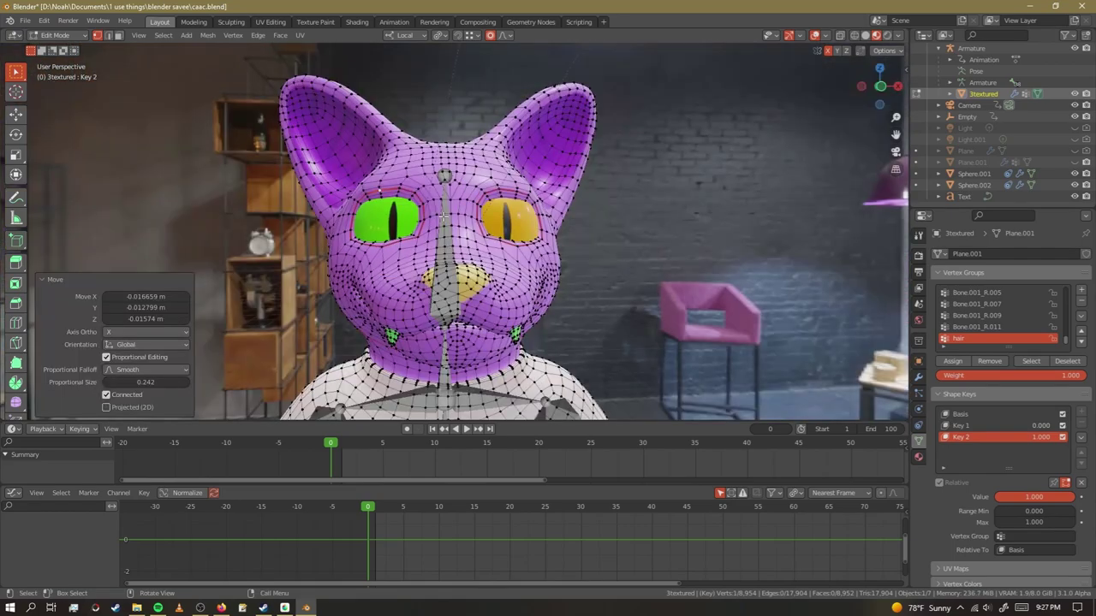
middle_drag(370, 175, 402, 175)
scroll(403, 174, up, 5)
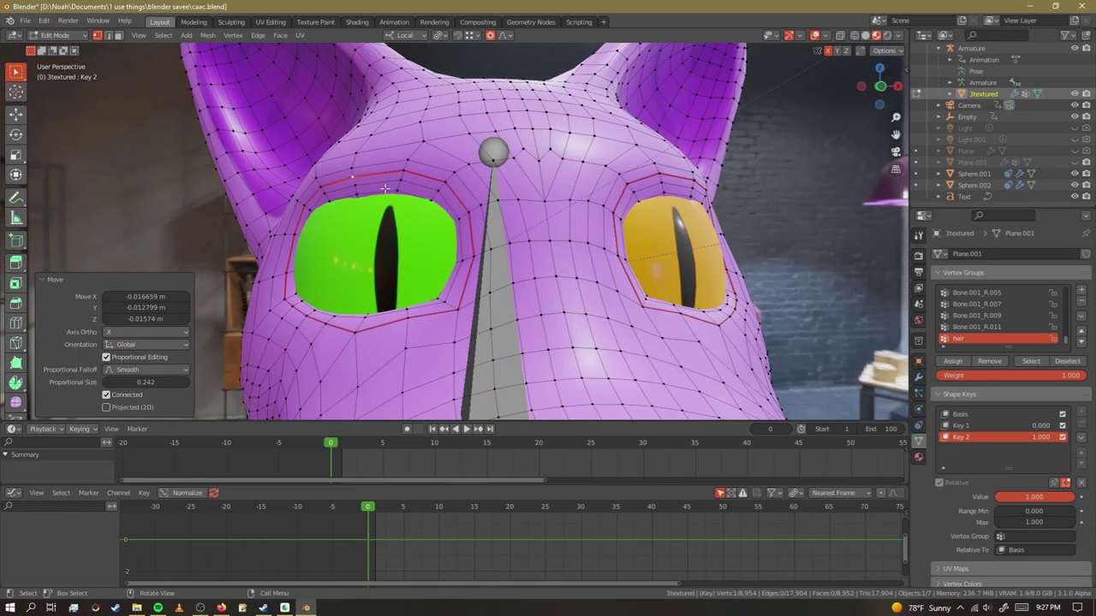
click(403, 173)
mouse_move(1004, 471)
mouse_down()
mouse_move(1046, 472)
mouse_move(989, 476)
mouse_up()
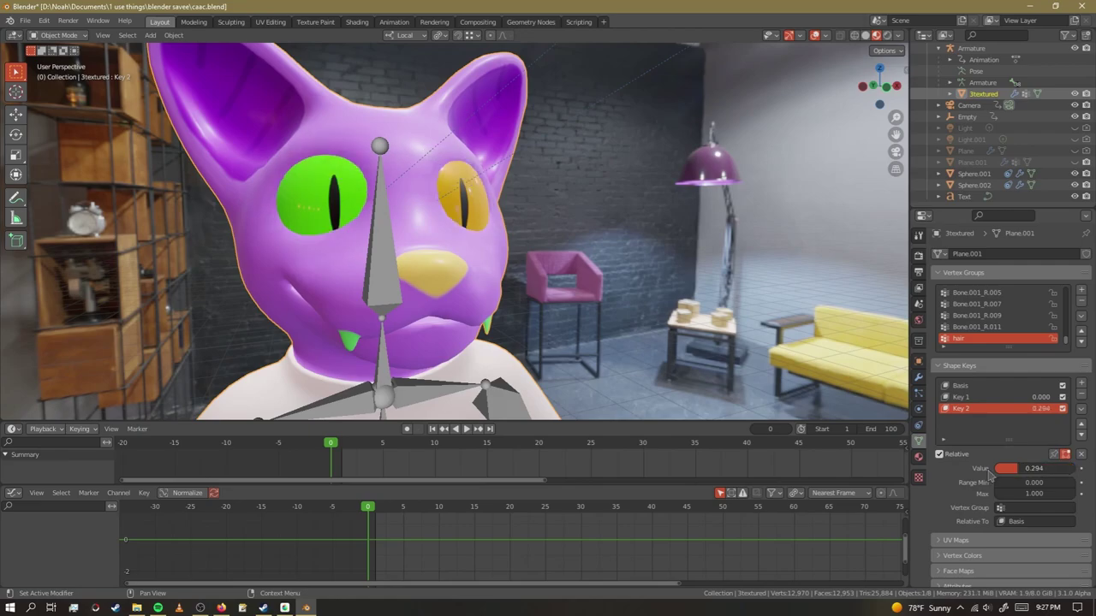
Raise Key 2's value to narrow both eyes and play the animation to frame 32 to check the eyelids.
drag(1047, 471, 1065, 471)
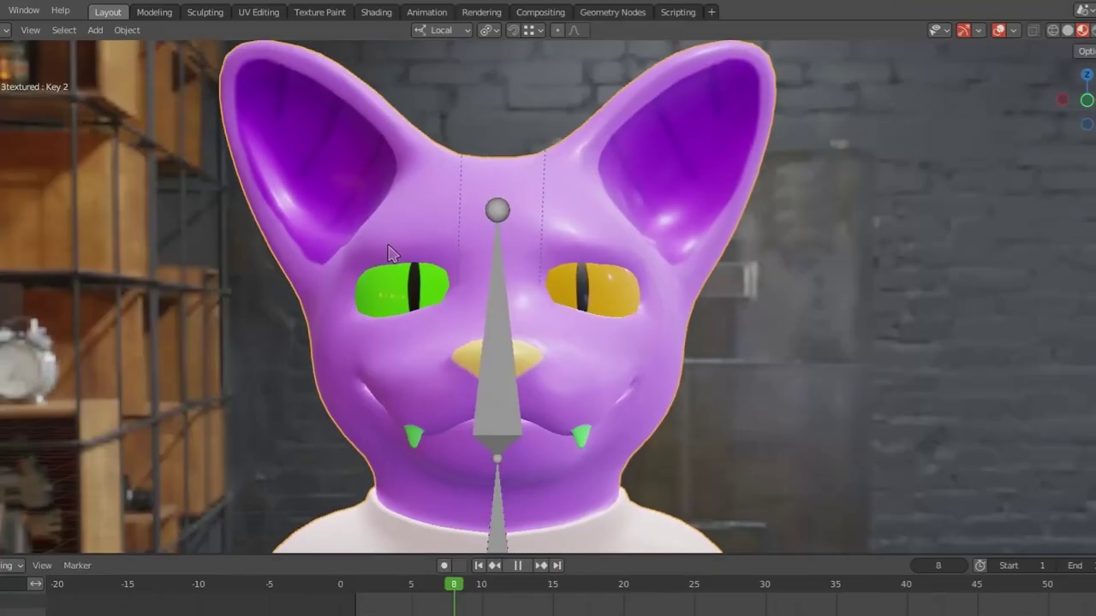
scroll(390, 257, up, 2)
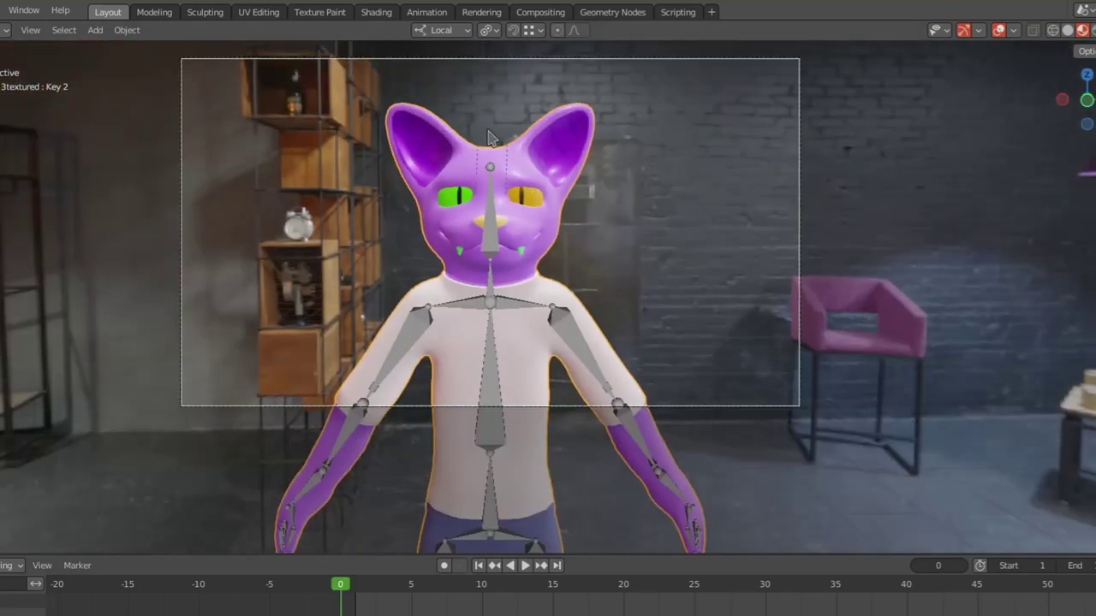
scroll(503, 351, down, 2)
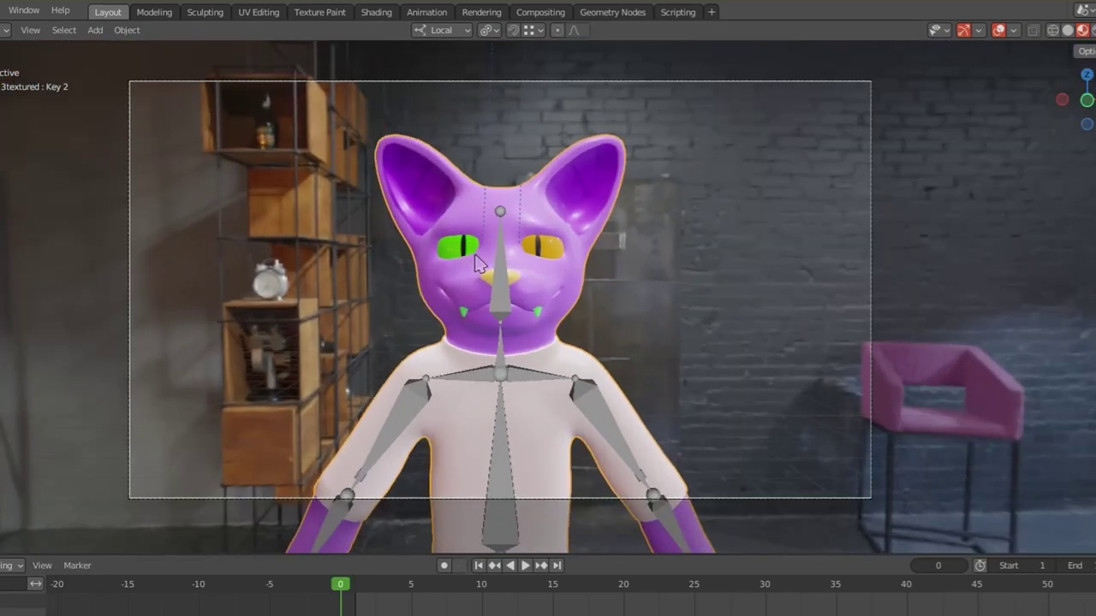
key(space)
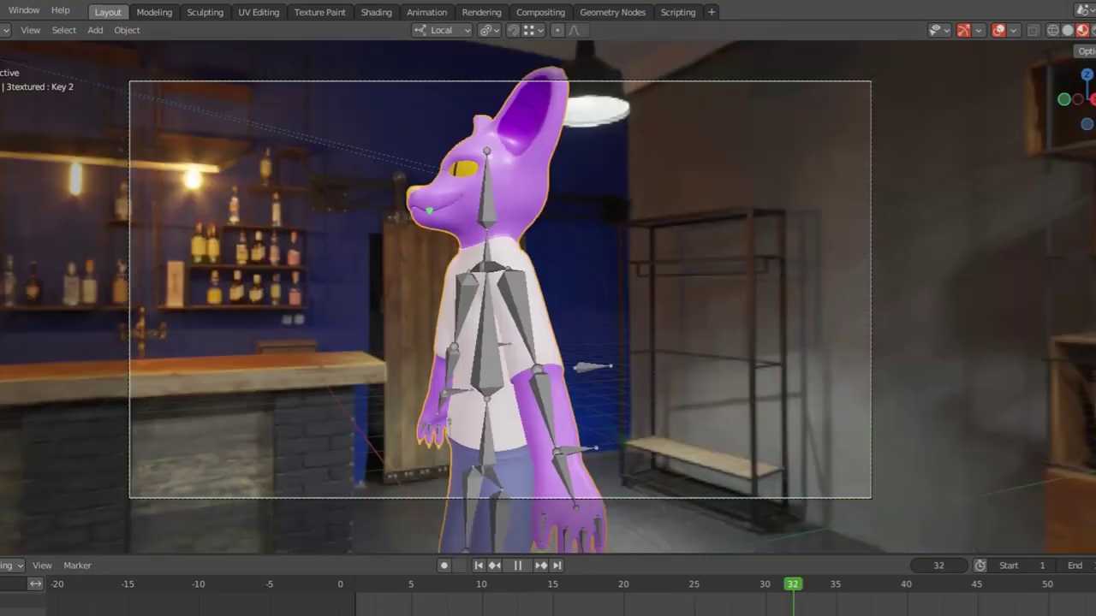
scroll(548, 325, up, 8)
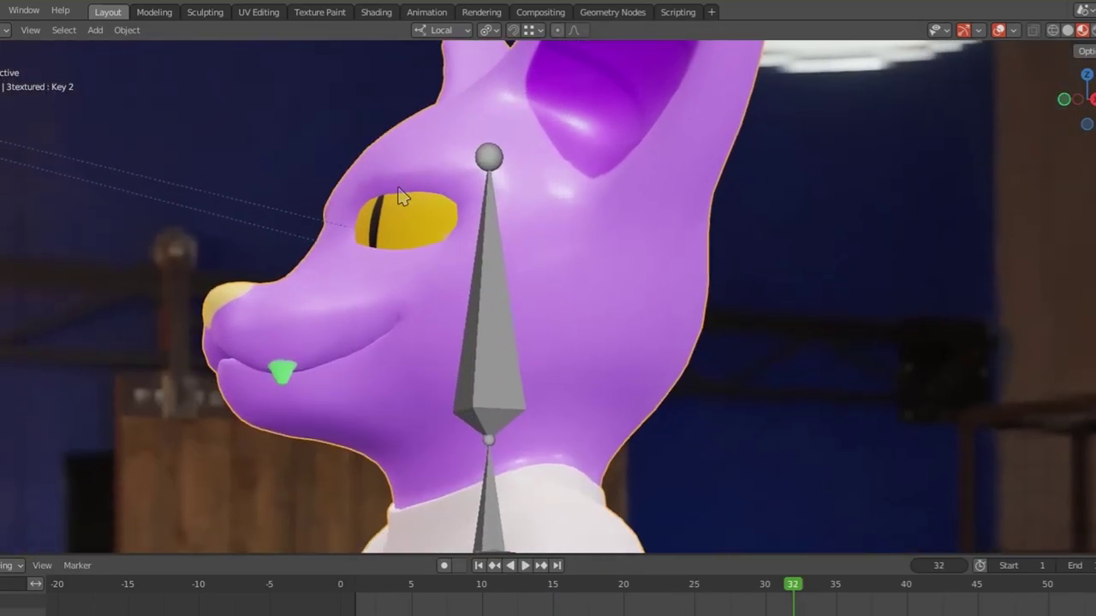
key(space)
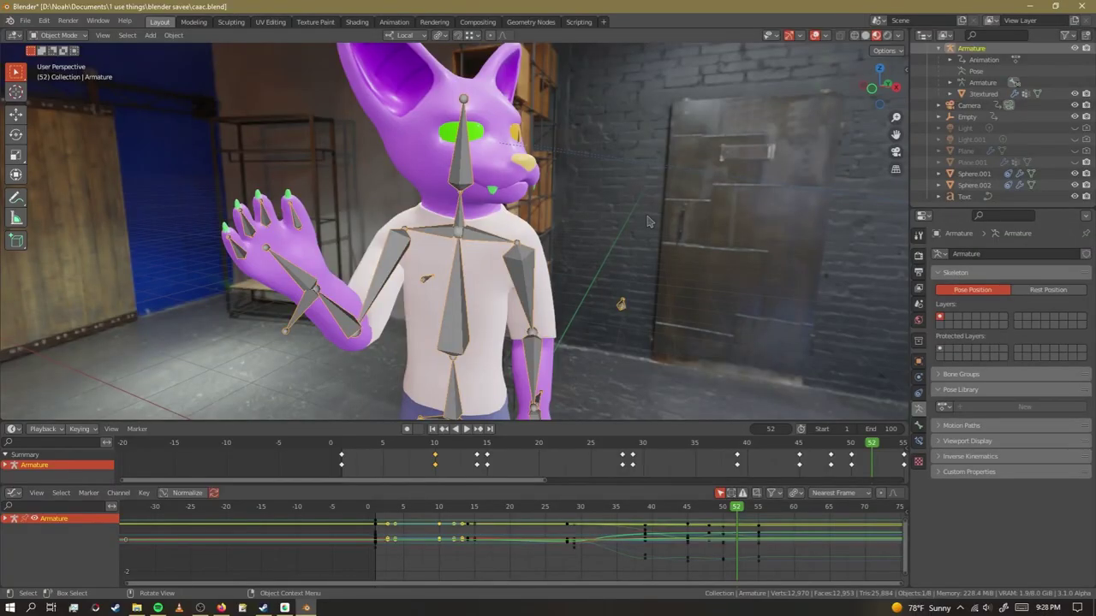
Review the eyelid expression and head motion through the camera by playing the animation to frame 29.
key(KP_0)
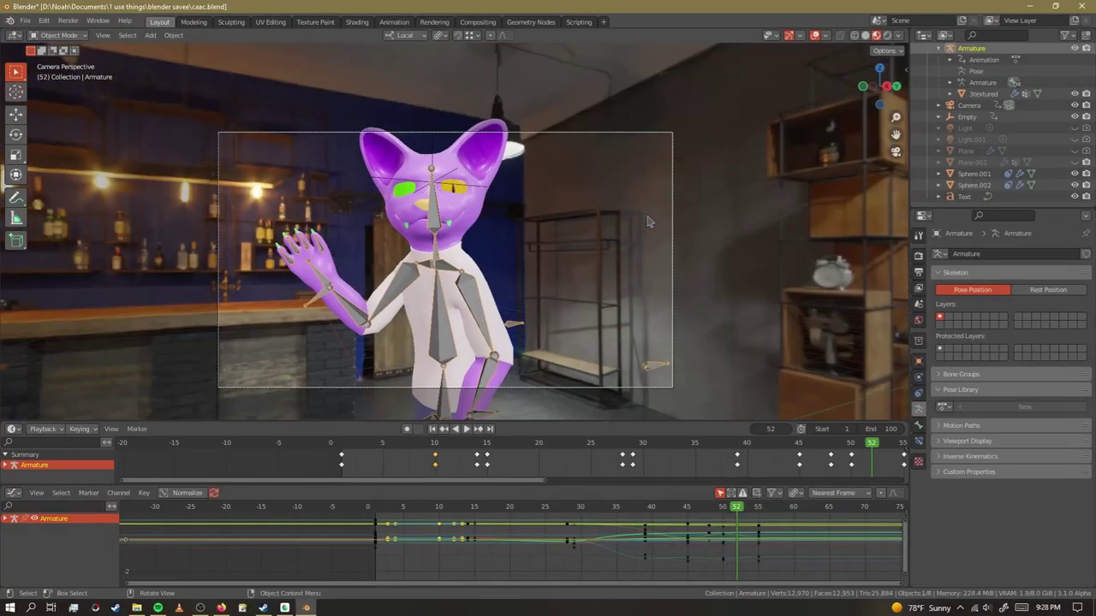
scroll(449, 174, up, 3)
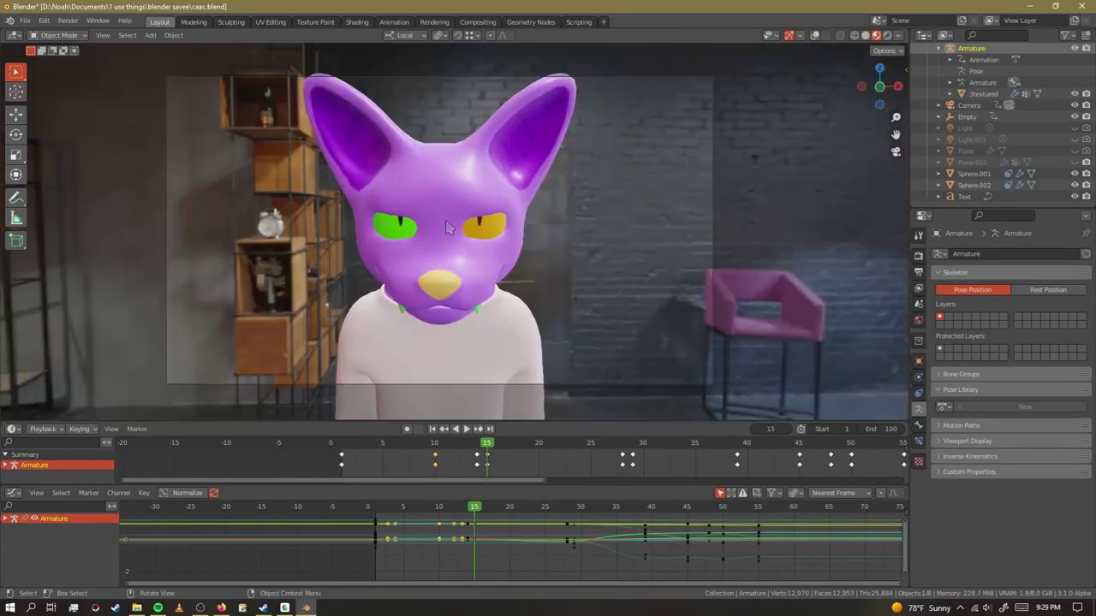
scroll(444, 229, up, 3)
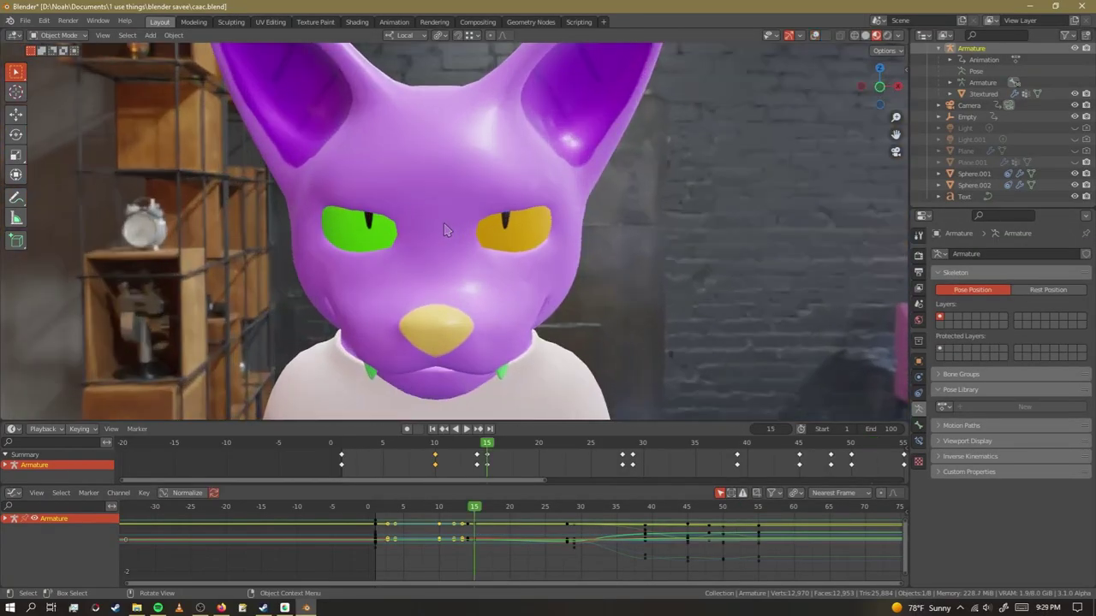
key(space)
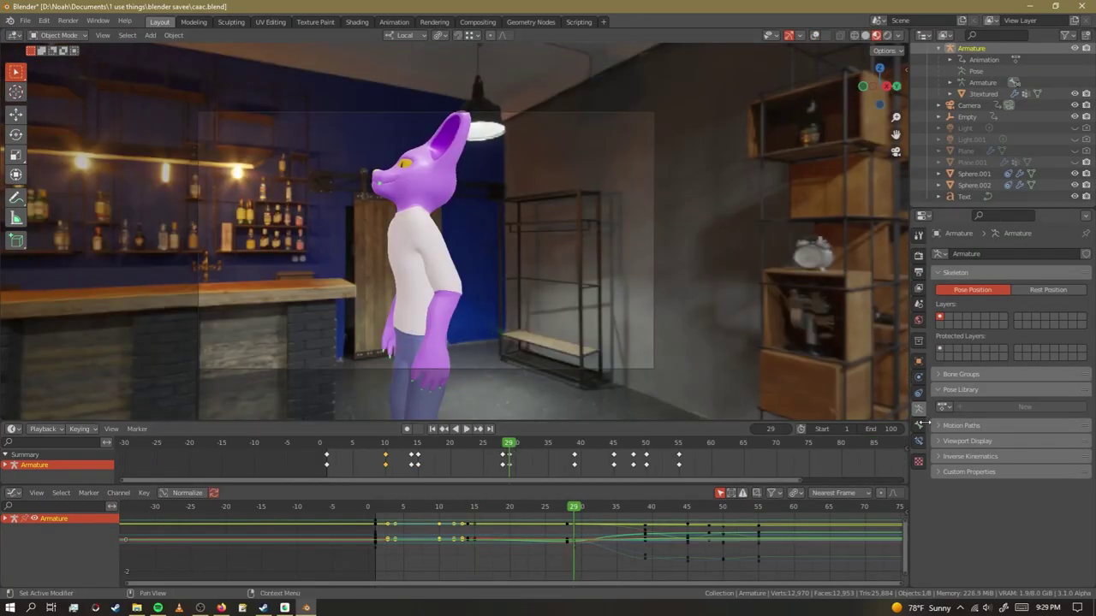
click(919, 362)
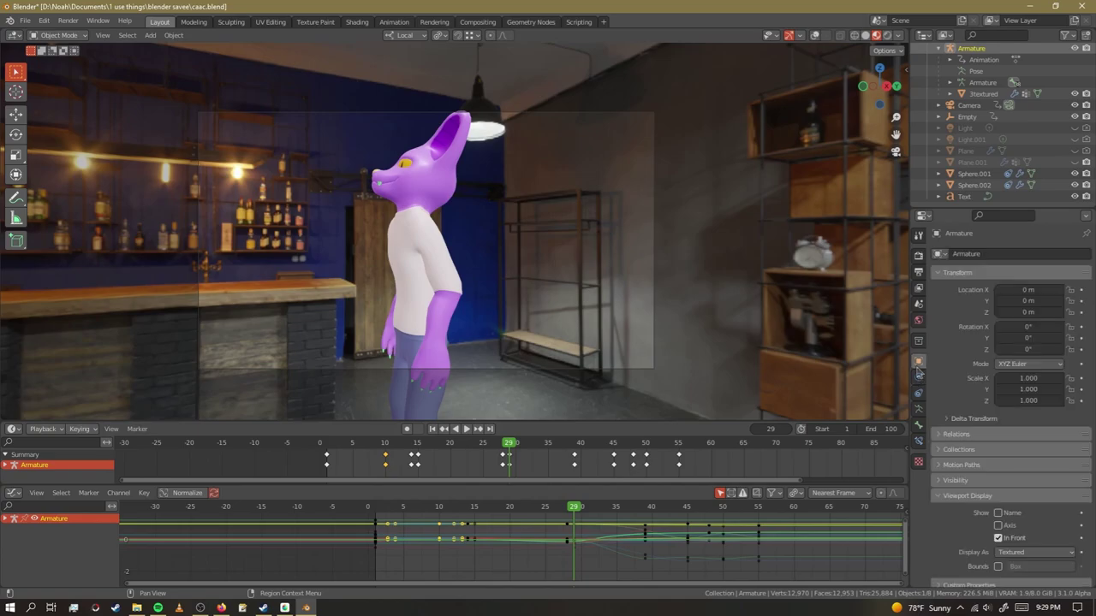
click(918, 341)
click(918, 320)
click(918, 304)
click(918, 288)
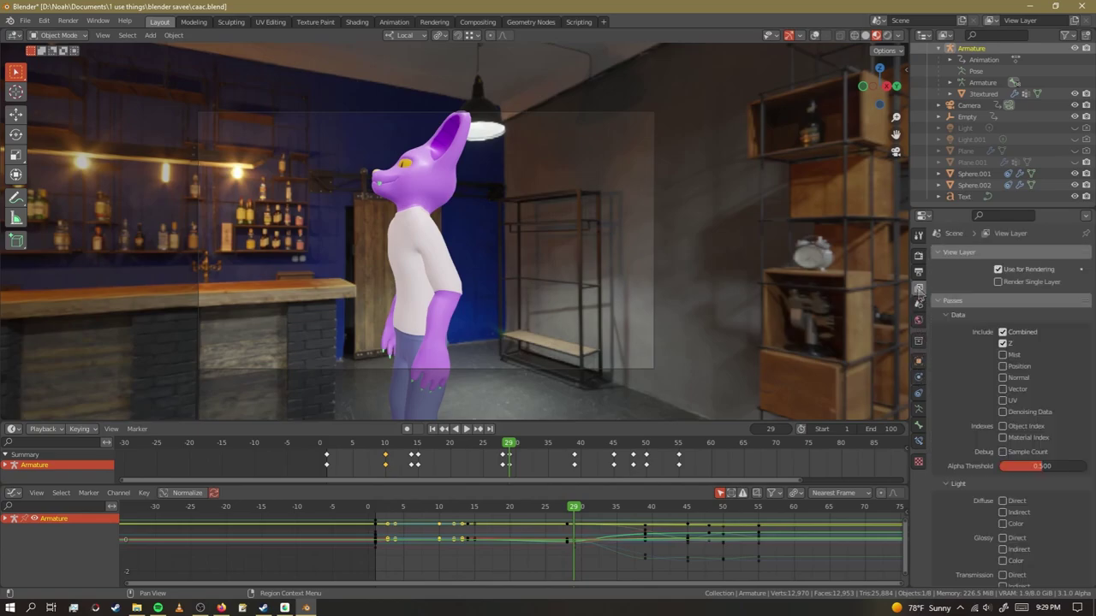
click(916, 363)
click(919, 377)
click(919, 425)
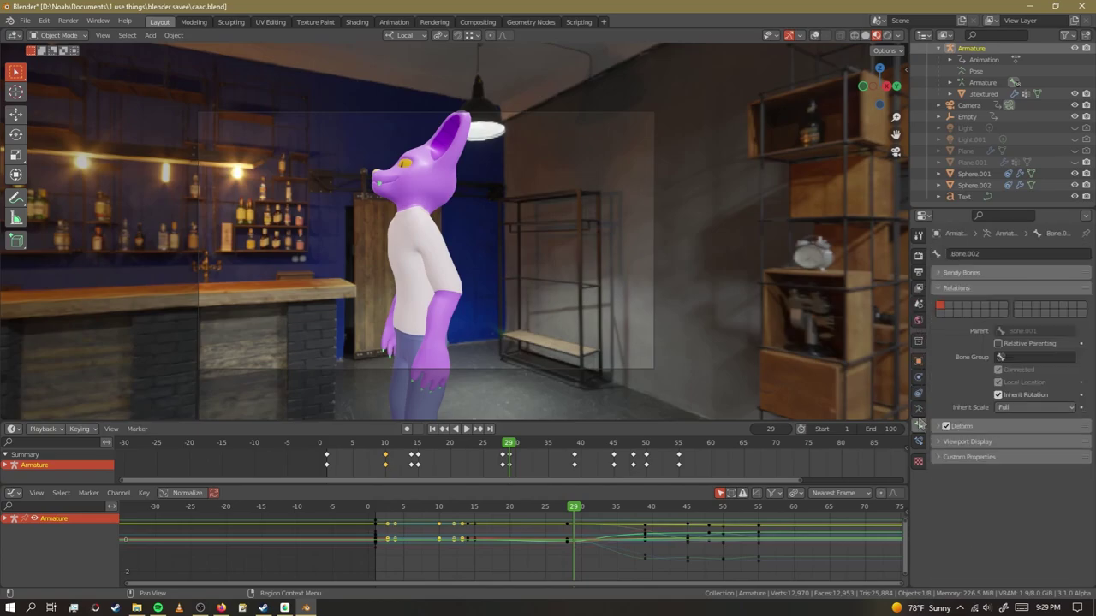
Inspect the face with its eyelid shapes up close and play the longer waving animation through the camera from frame 47.
scroll(919, 426, down, 3)
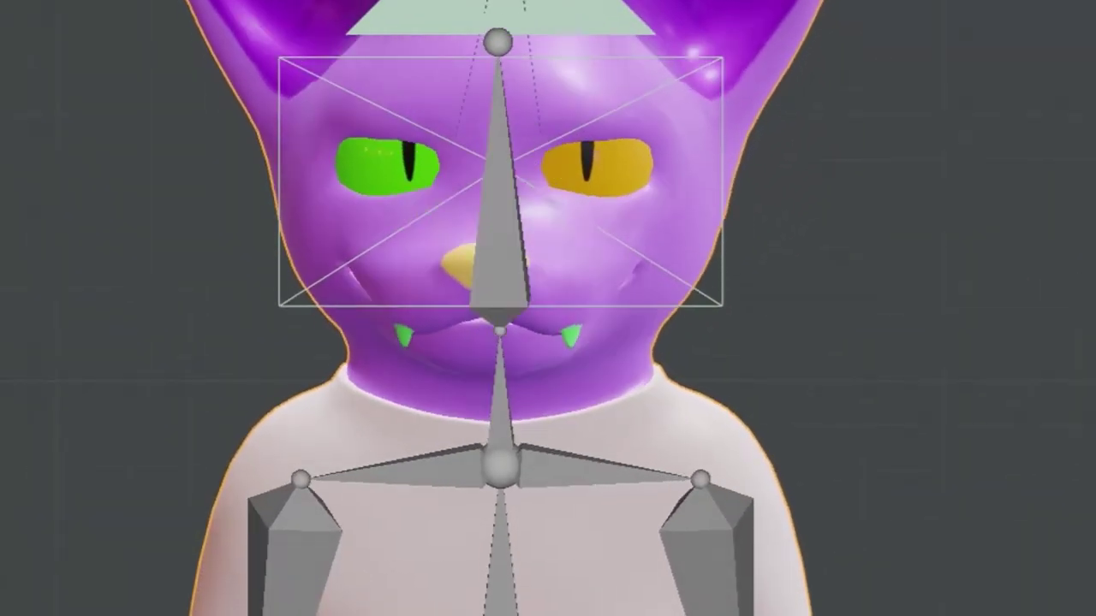
scroll(437, 82, up, 3)
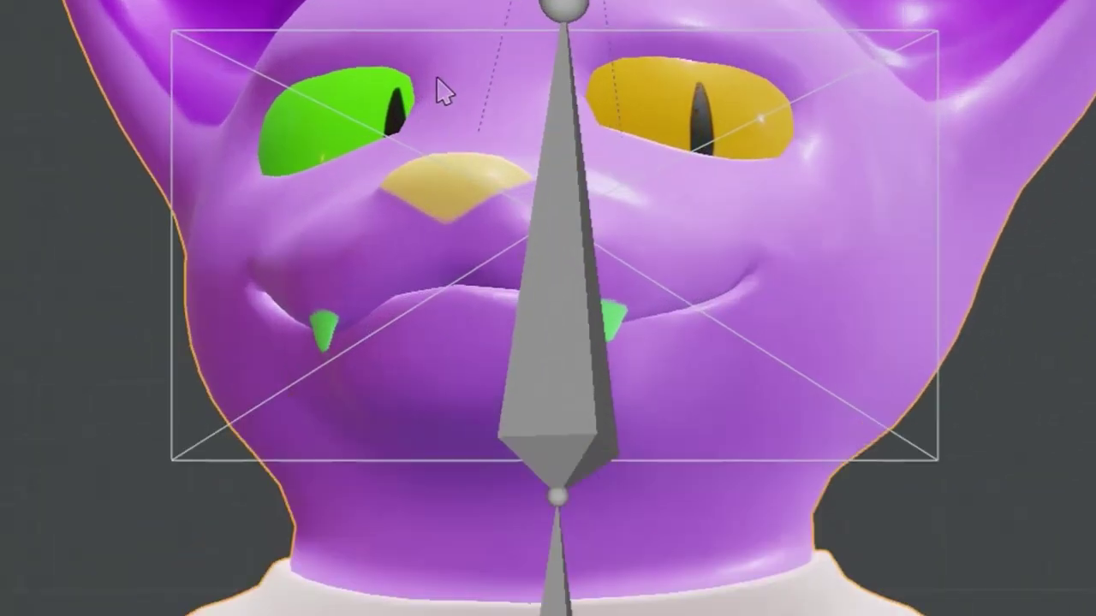
scroll(482, 387, down, 1)
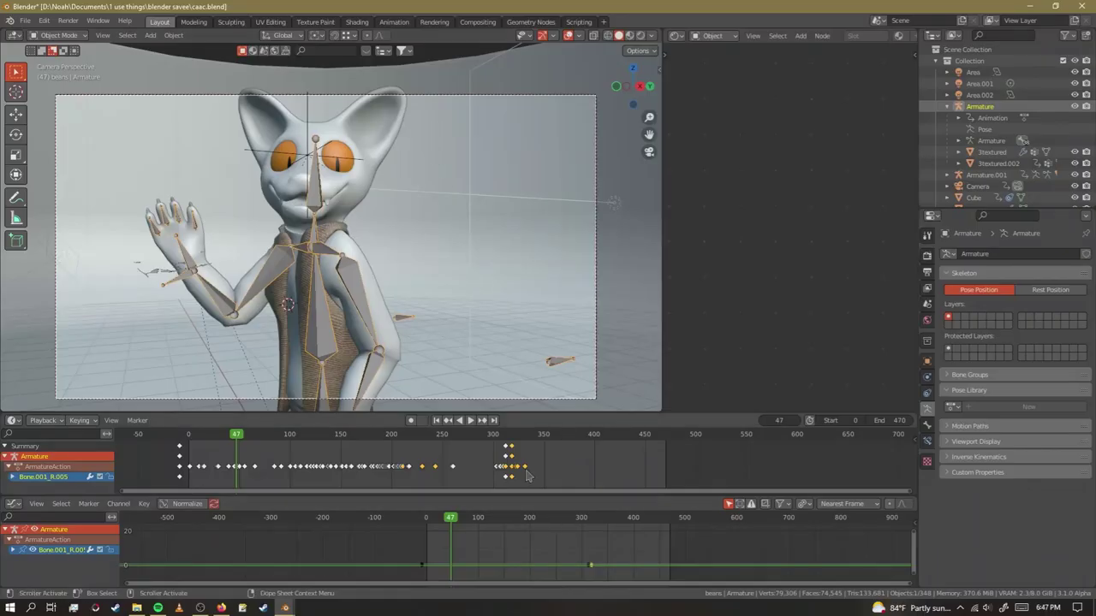
scroll(412, 194, down, 2)
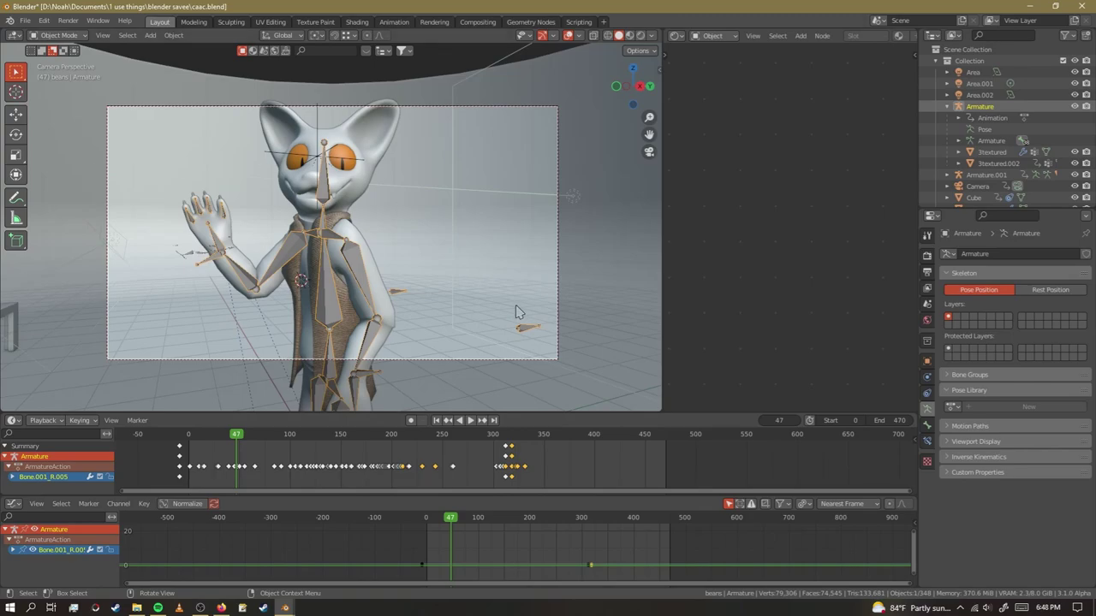
key(space)
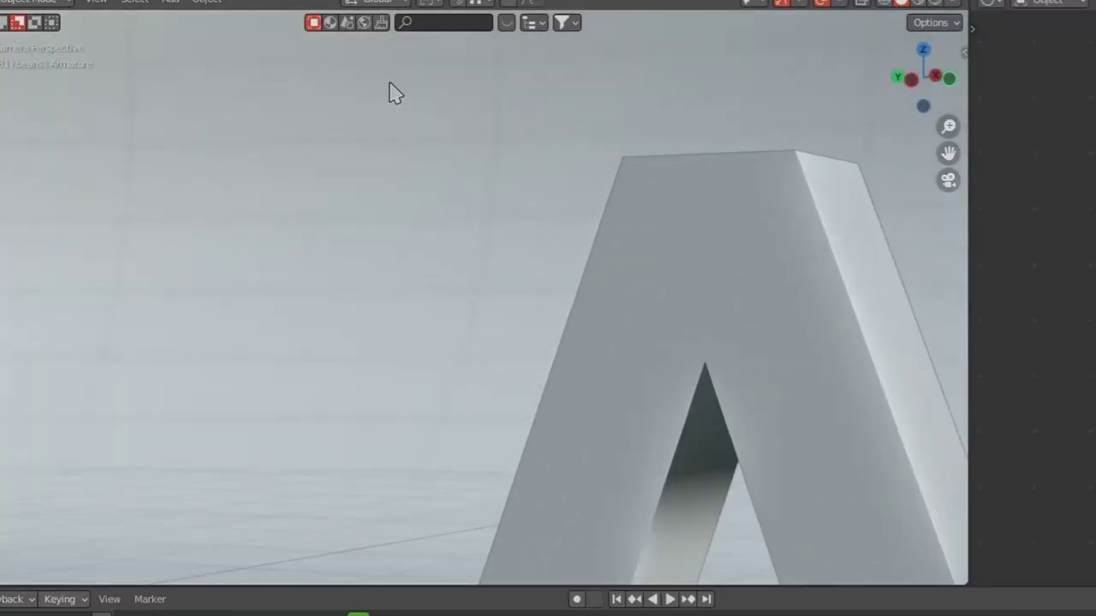
Inspect the letter A and the curved backdrop, switching the backdrop's Bevel modifier display off and on, and return to the camera view.
scroll(347, 205, down, 4)
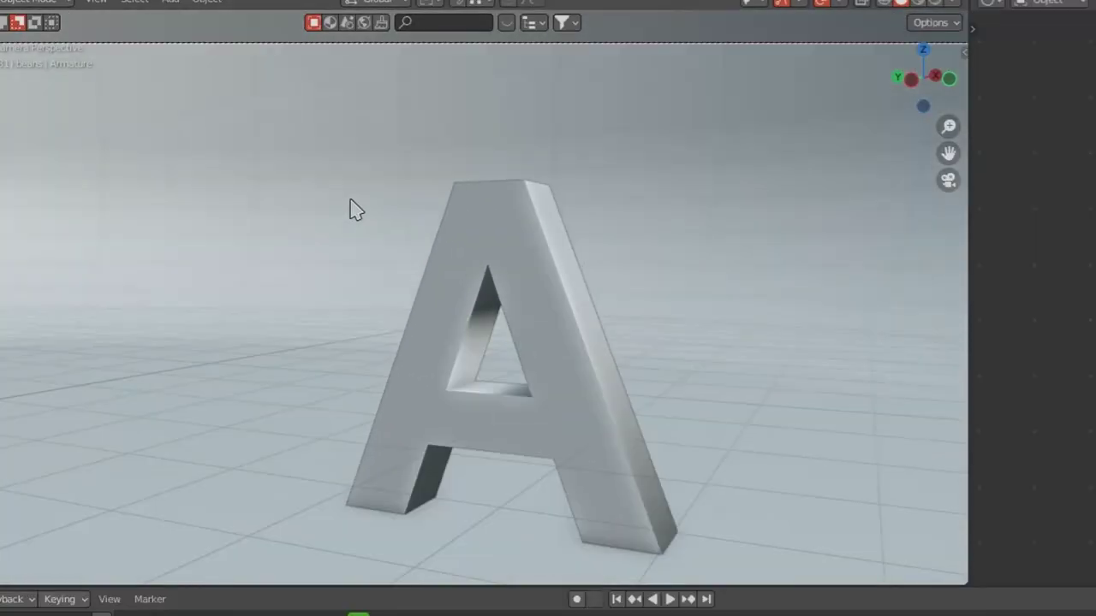
middle_drag(350, 208, 126, 134)
scroll(504, 257, down, 4)
click(1035, 273)
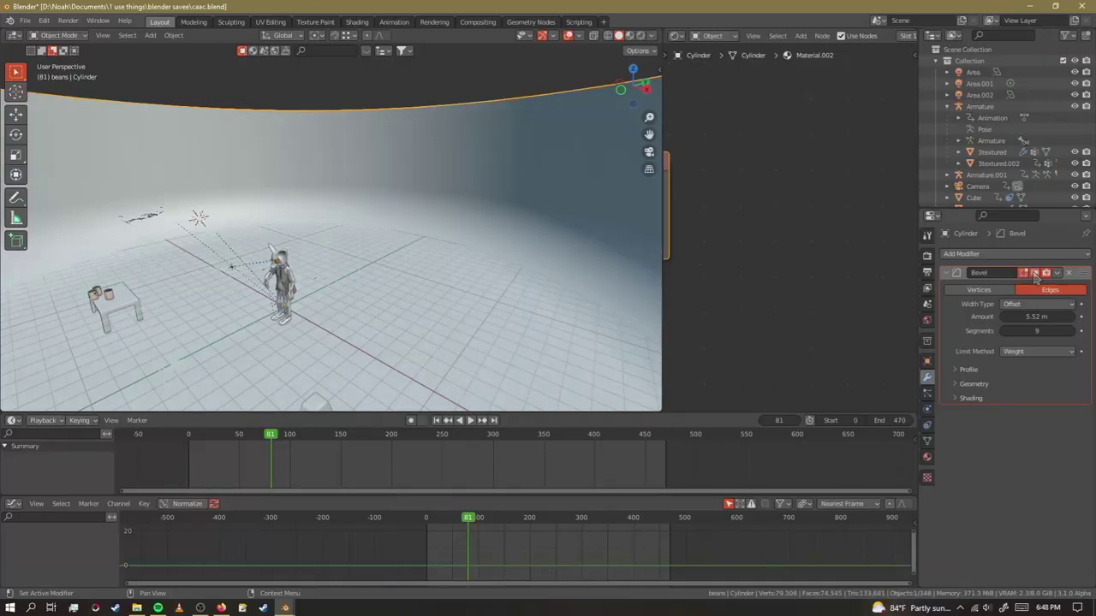
click(1036, 273)
scroll(289, 200, down, 7)
middle_drag(340, 208, 462, 172)
key(KP_0)
key(ctrl+z)
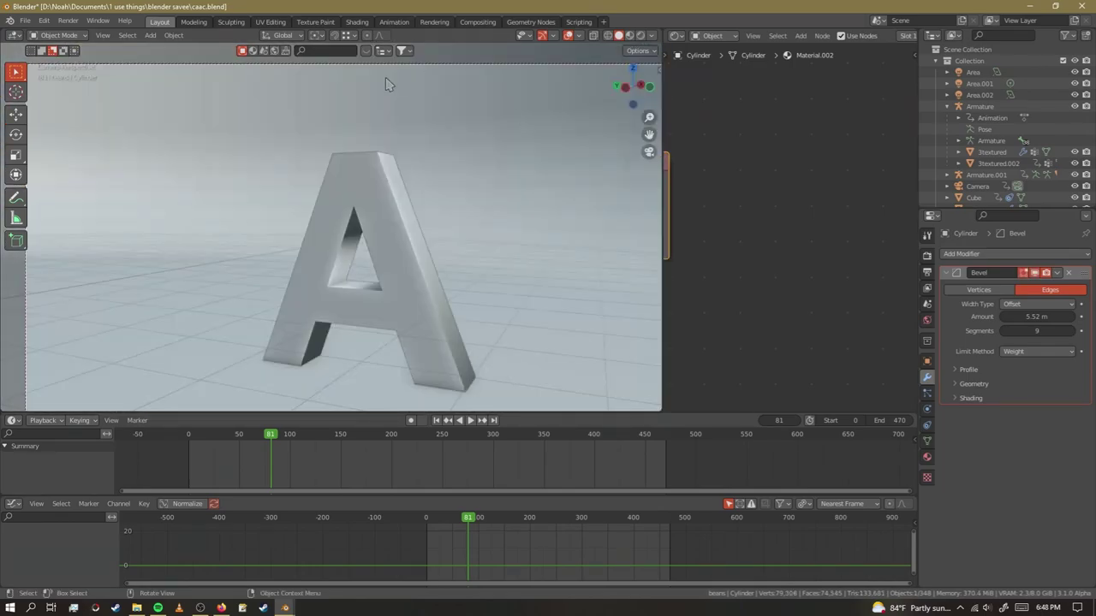
Switch the viewport to rendered shading and check the lighting on the character and the letter A through the camera.
click(641, 36)
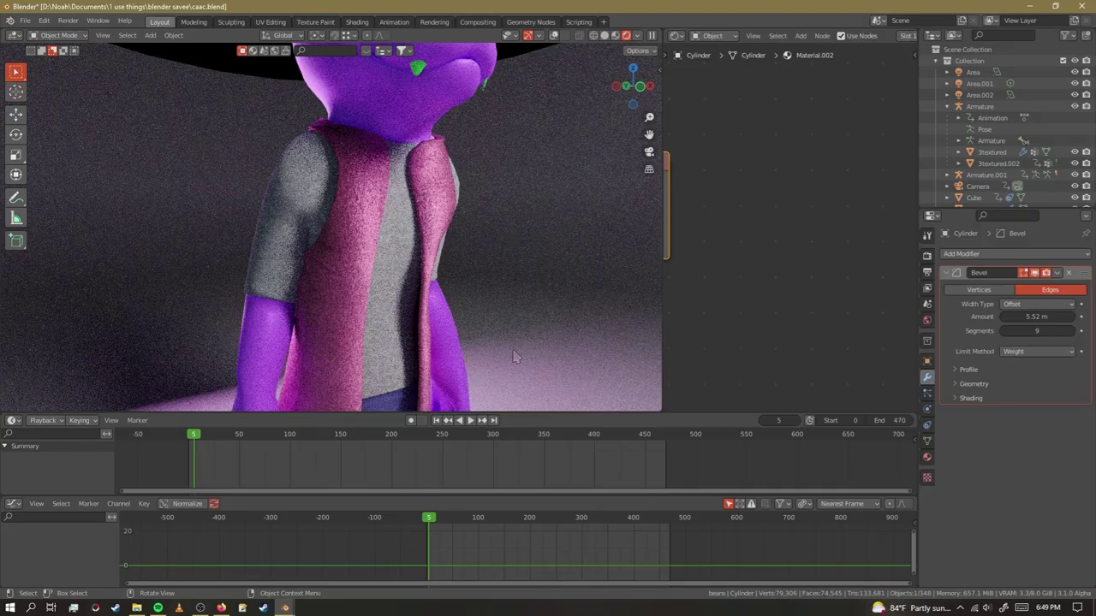
middle_drag(426, 285, 274, 298)
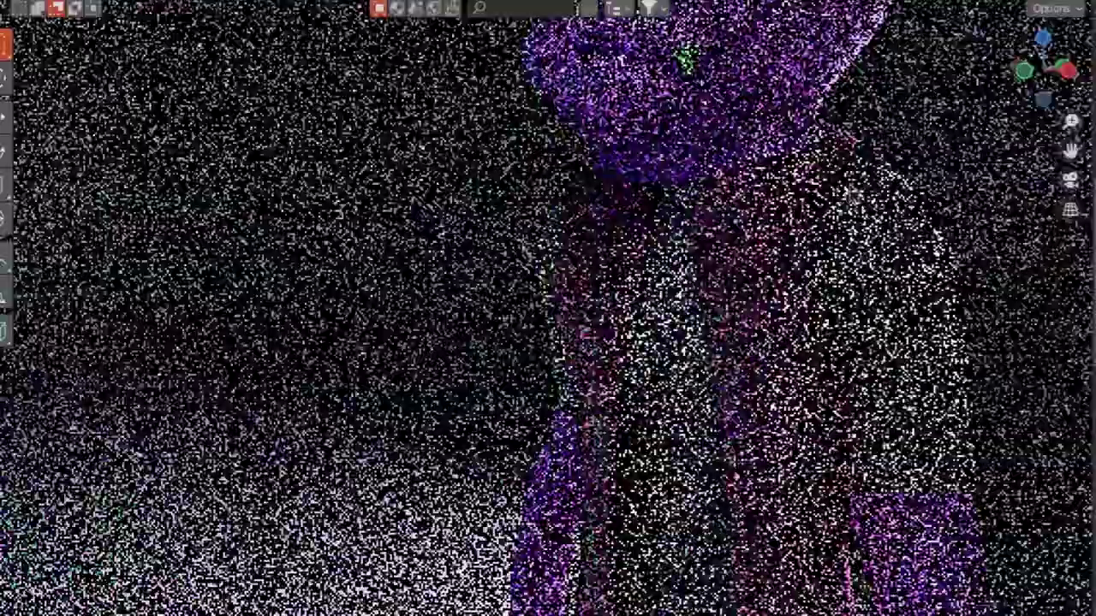
scroll(557, 347, up, 6)
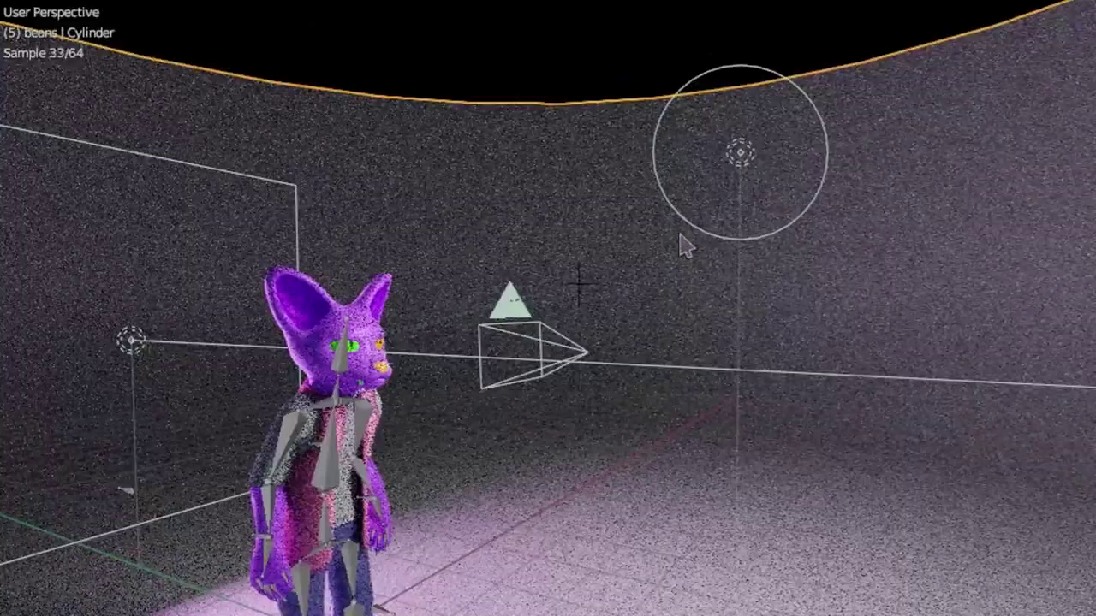
key(KP_0)
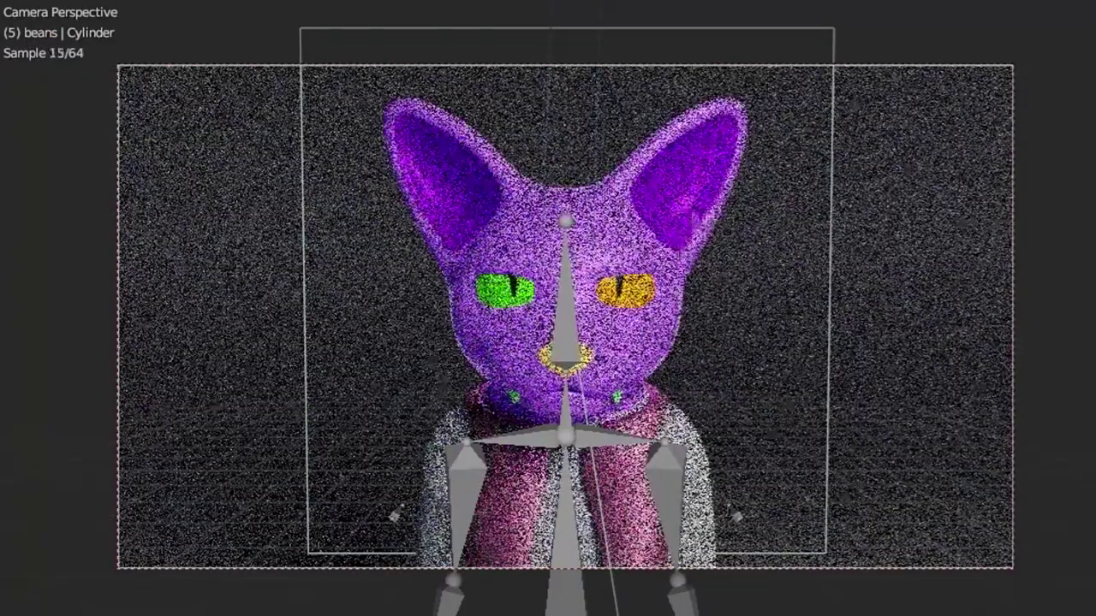
scroll(454, 368, up, 2)
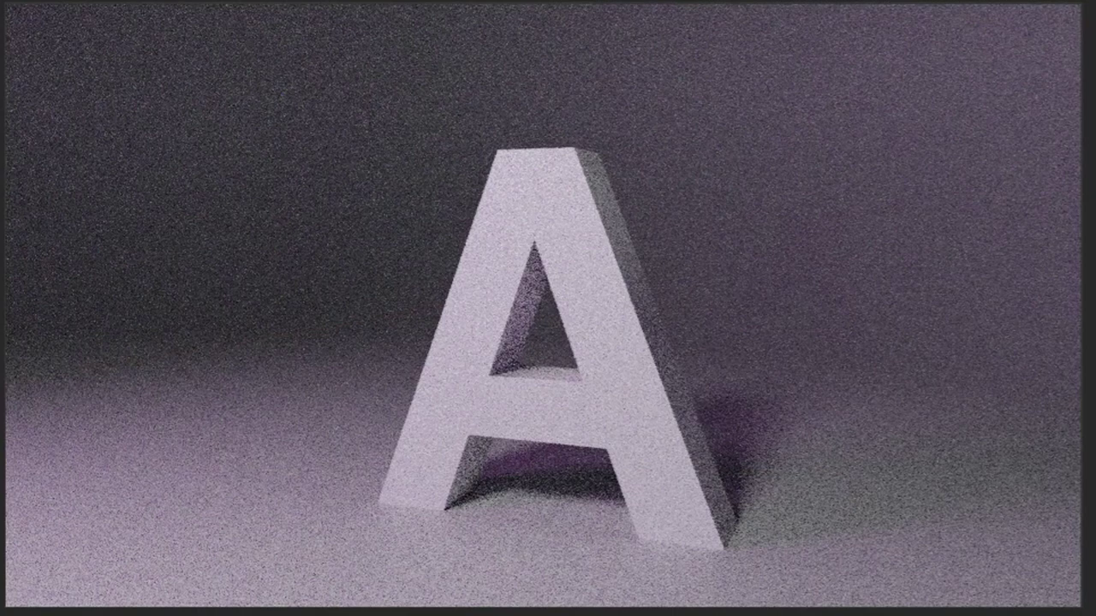
key(alt+shift+z)
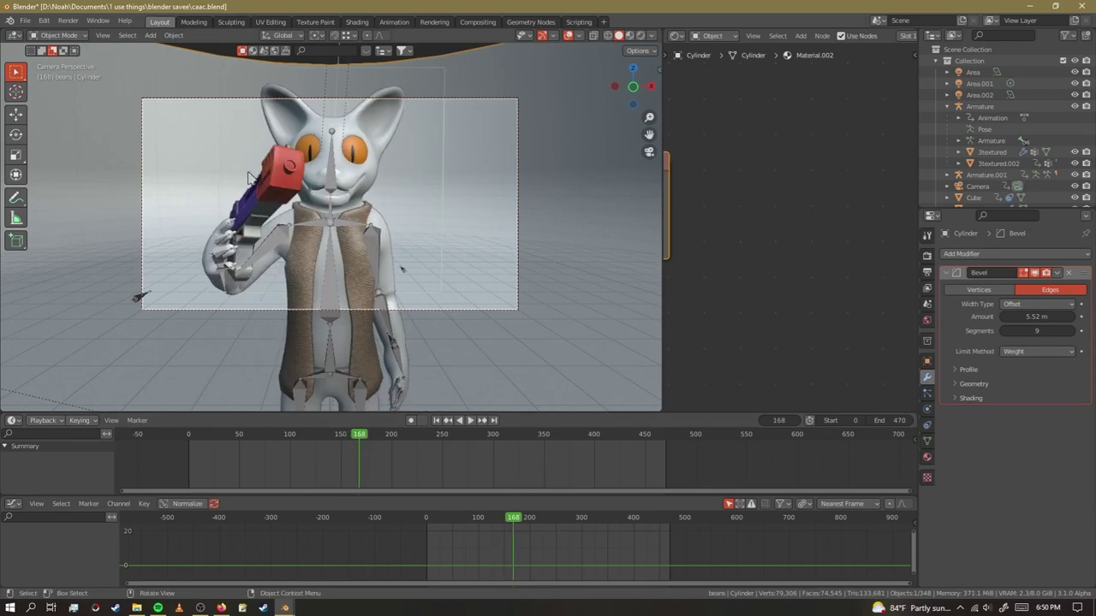
Replace the shader node editor with an Image Editor showing the gun reference photo, and compare it with the model at frame 119.
middle_drag(248, 177, 688, 45)
click(676, 37)
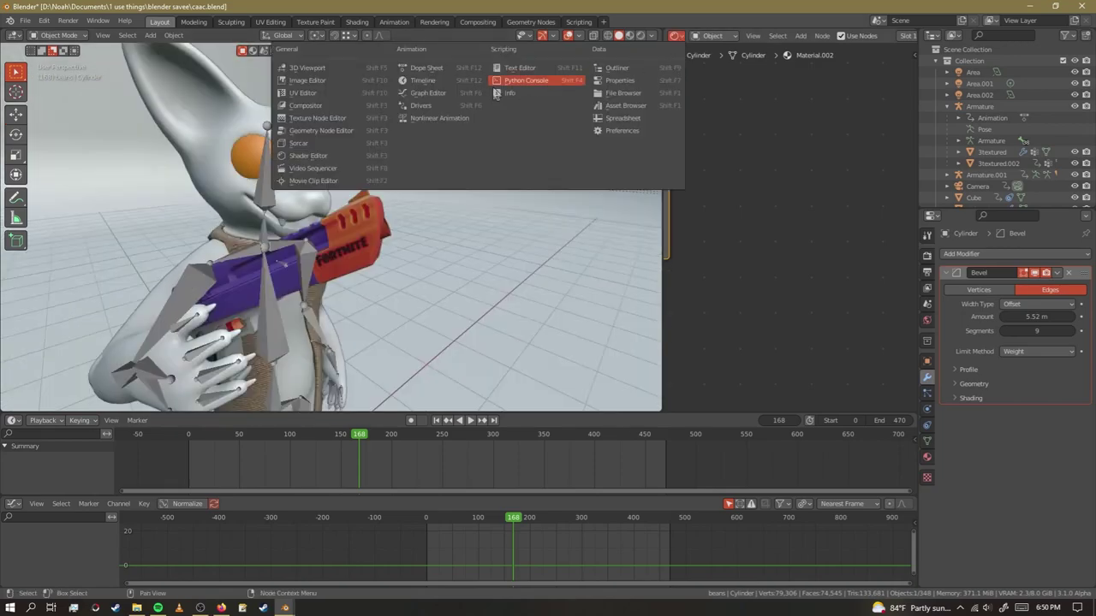
click(308, 80)
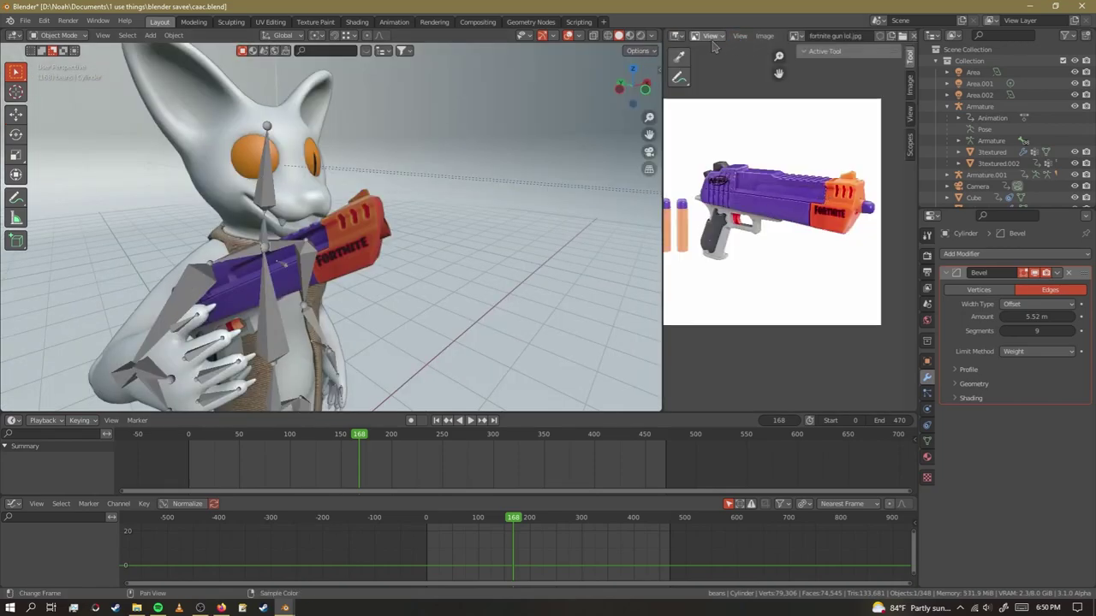
middle_drag(355, 240, 378, 203)
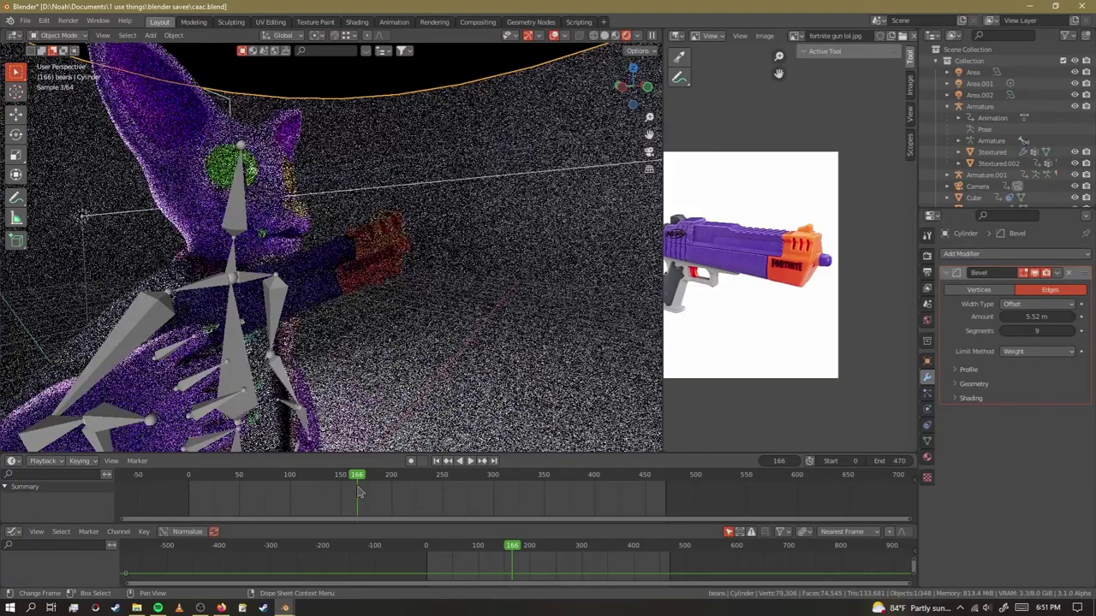
drag(355, 481, 315, 483)
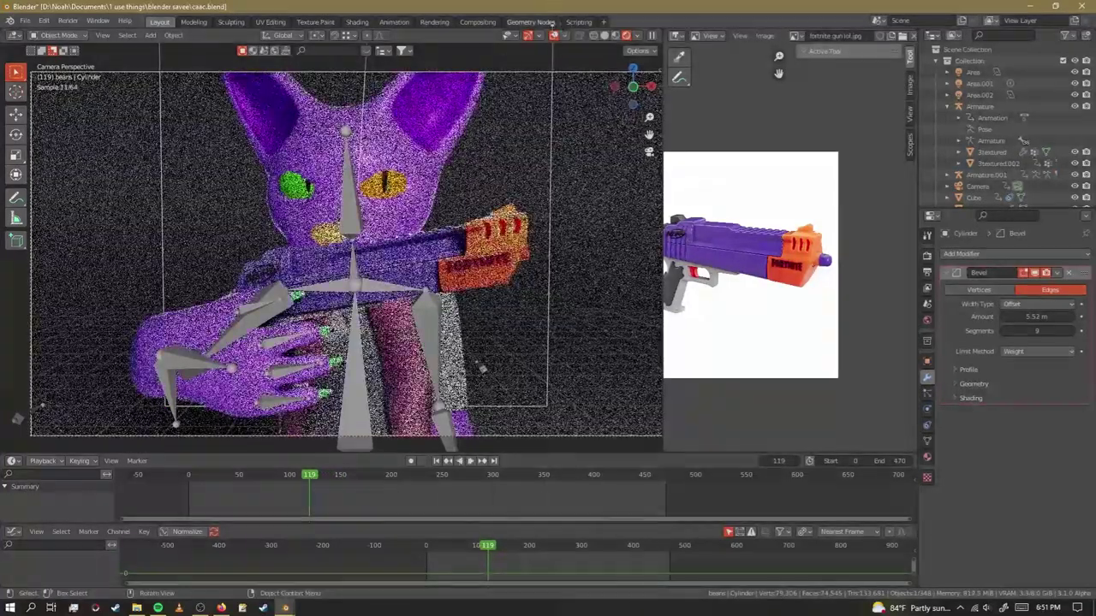
Examine the Bump and ColorRamp nodes of the gun's material against the relief of its rendered FORTNITE lettering.
scroll(343, 248, up, 3)
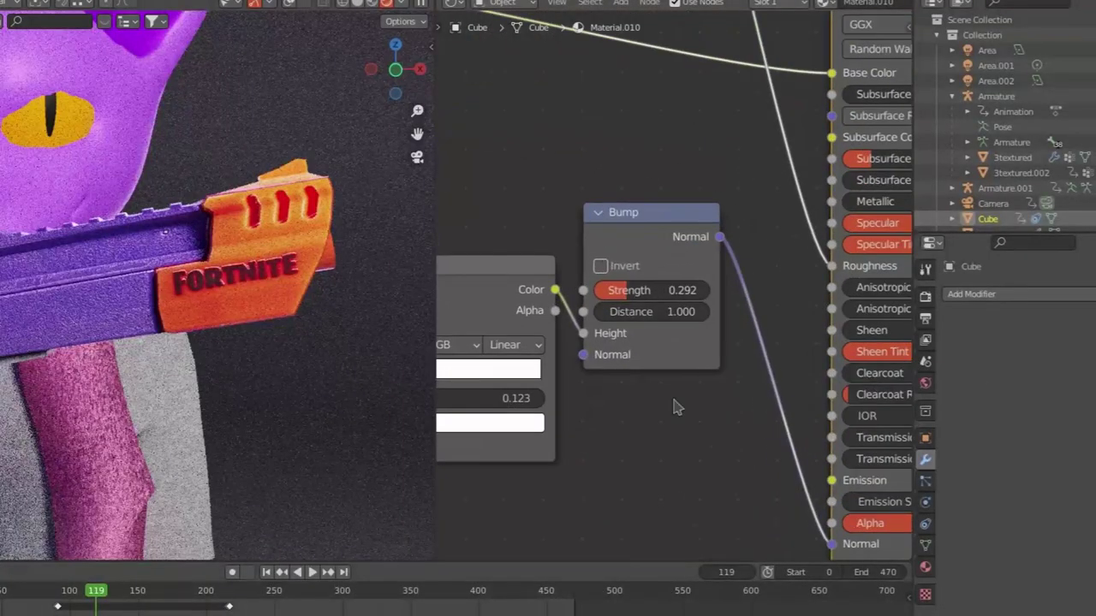
scroll(615, 361, down, 3)
scroll(612, 367, up, 4)
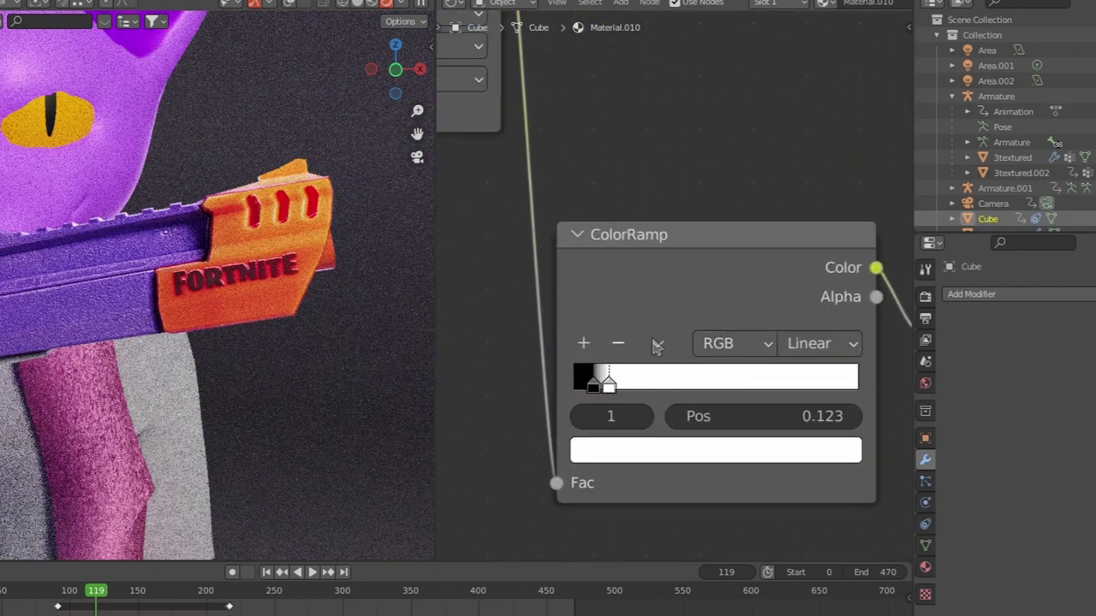
middle_drag(560, 297, 617, 324)
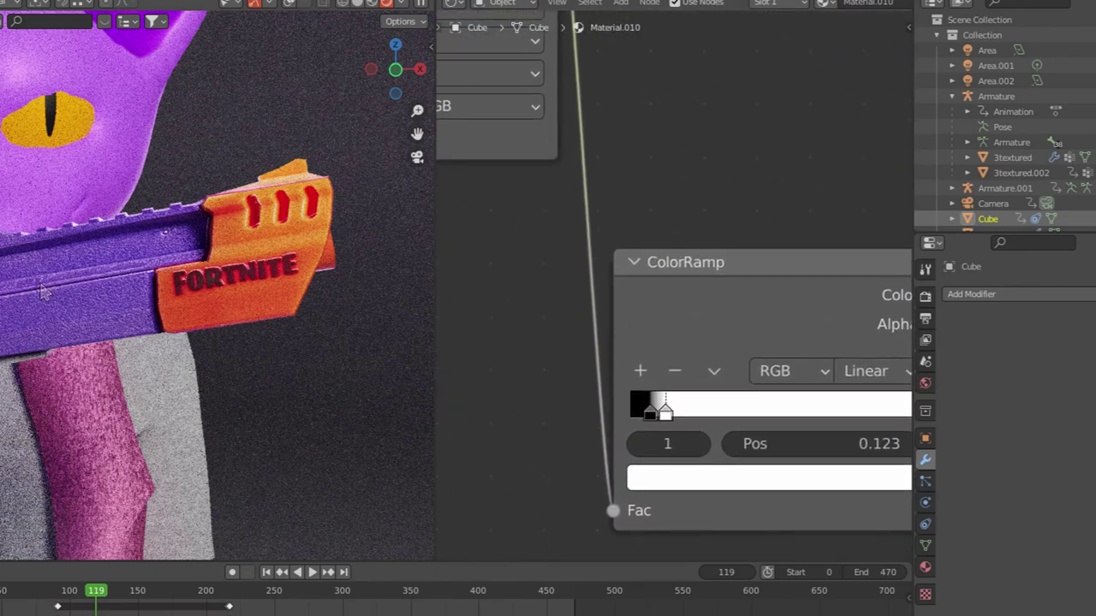
scroll(47, 293, up, 8)
scroll(601, 360, down, 3)
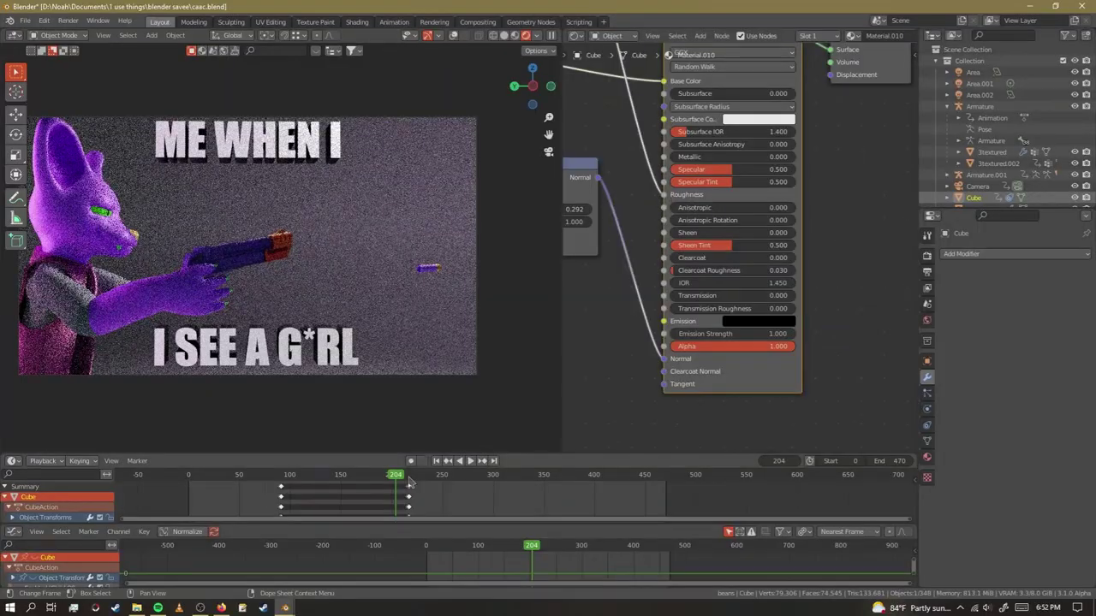
Inspect the gun-holding character in solid shading from several angles, playing the frames around 89 to 100, and return to the camera view.
middle_drag(299, 266, 513, 321)
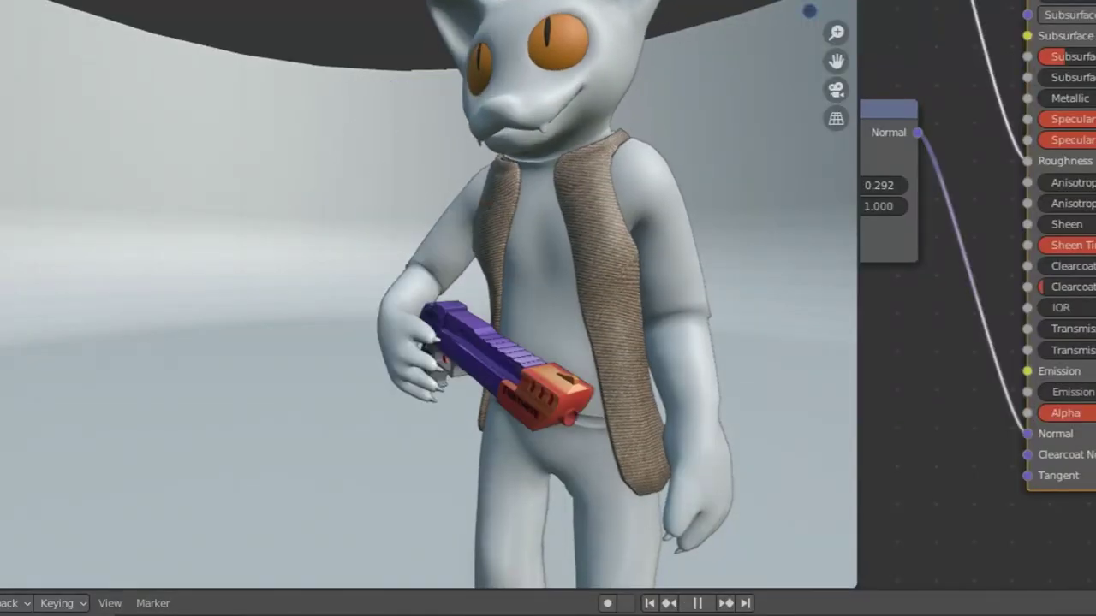
key(space)
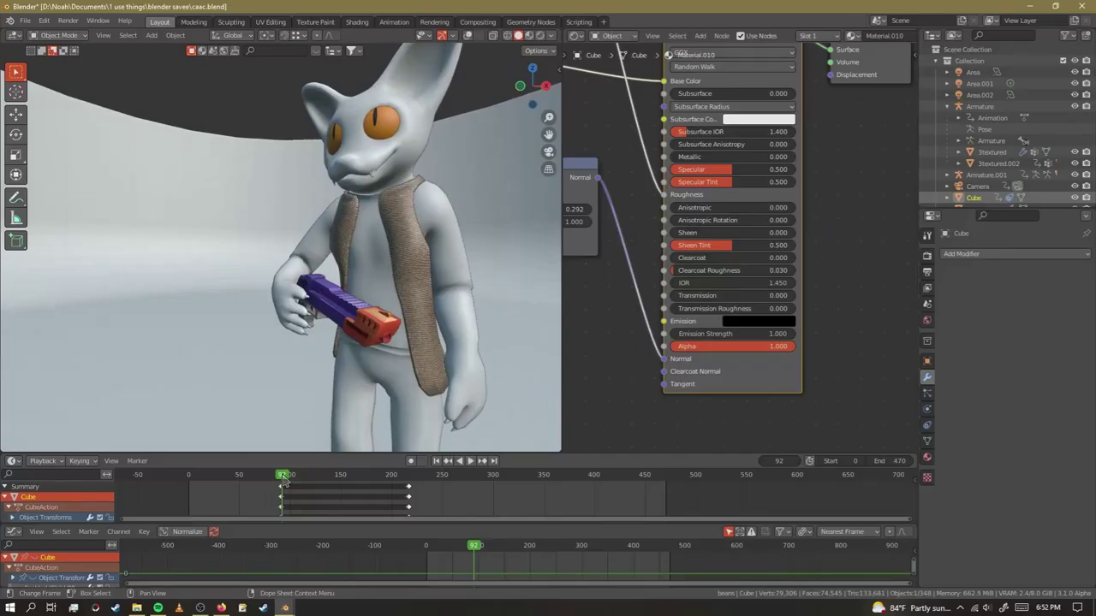
scroll(285, 492, up, 20)
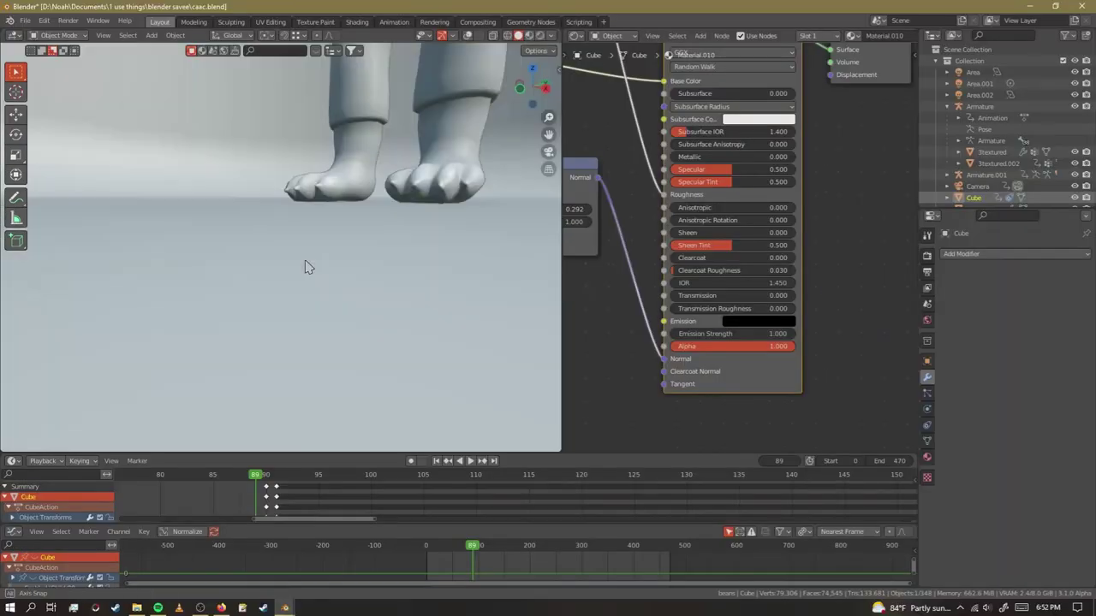
middle_drag(306, 265, 273, 190)
shift+middle_drag(230, 228, 252, 269)
scroll(288, 196, up, 5)
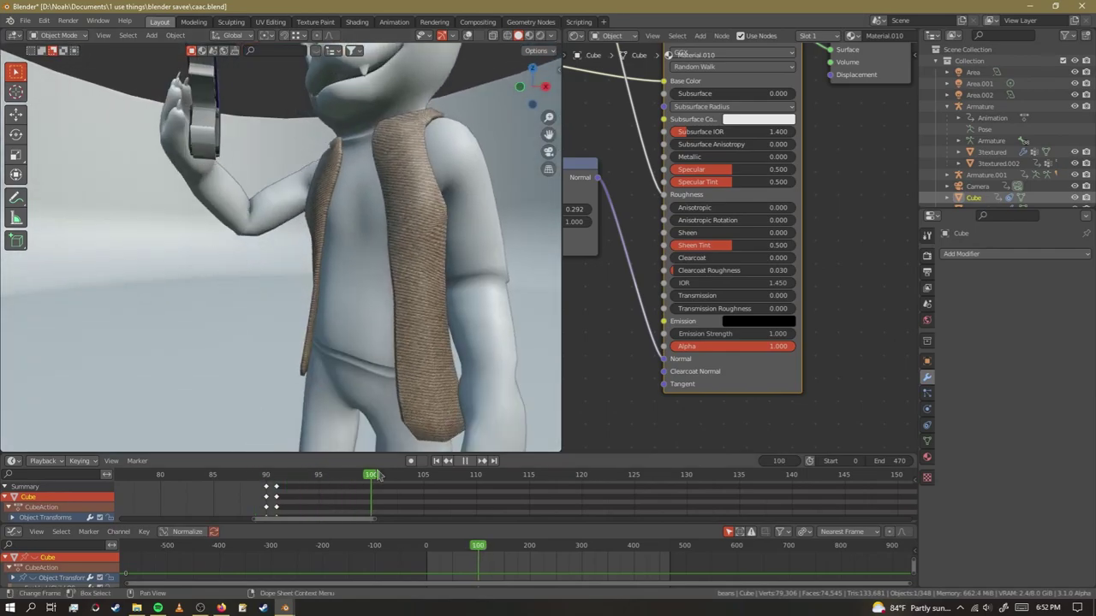
key(KP_0)
key(space)
Examine the gun and the hand holding it through the camera at frame 123.
scroll(1062, 147, down, 2)
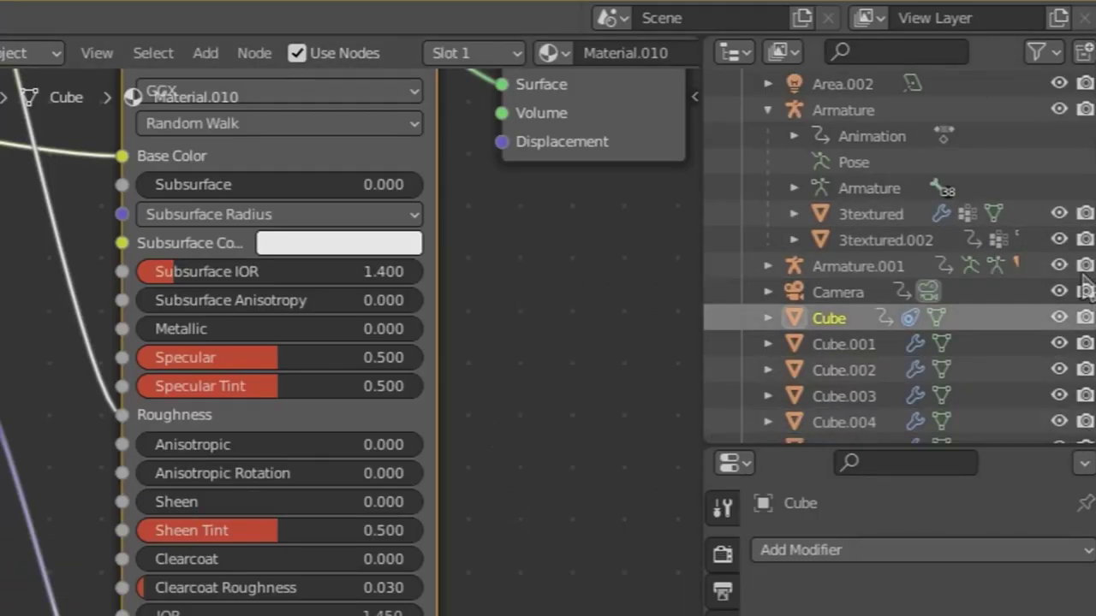
scroll(1080, 359, down, 1)
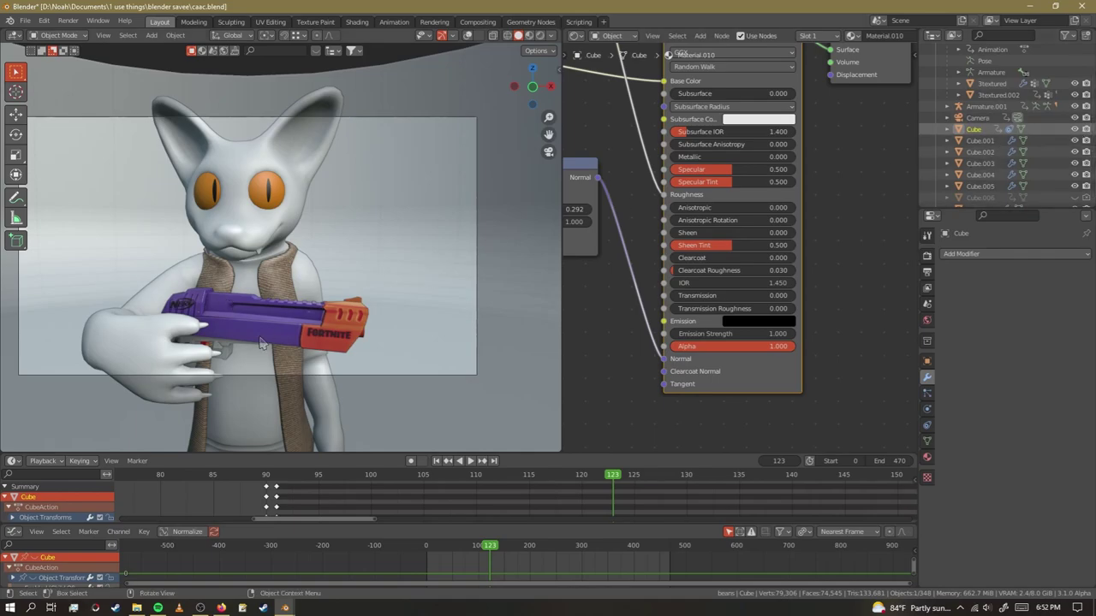
scroll(175, 328, up, 3)
scroll(141, 318, down, 4)
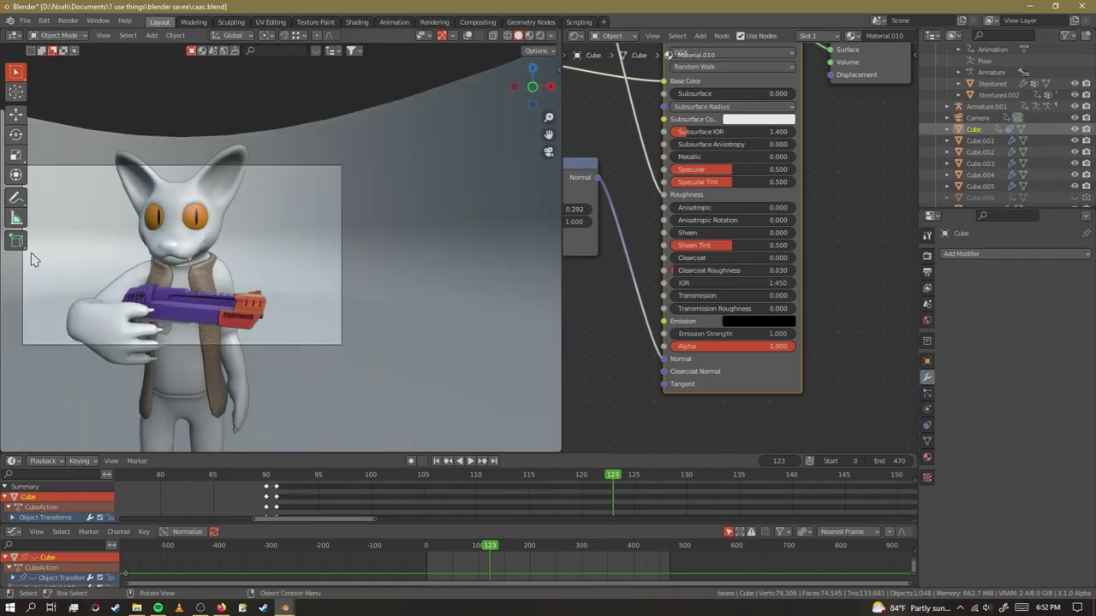
scroll(51, 253, up, 4)
scroll(199, 254, down, 2)
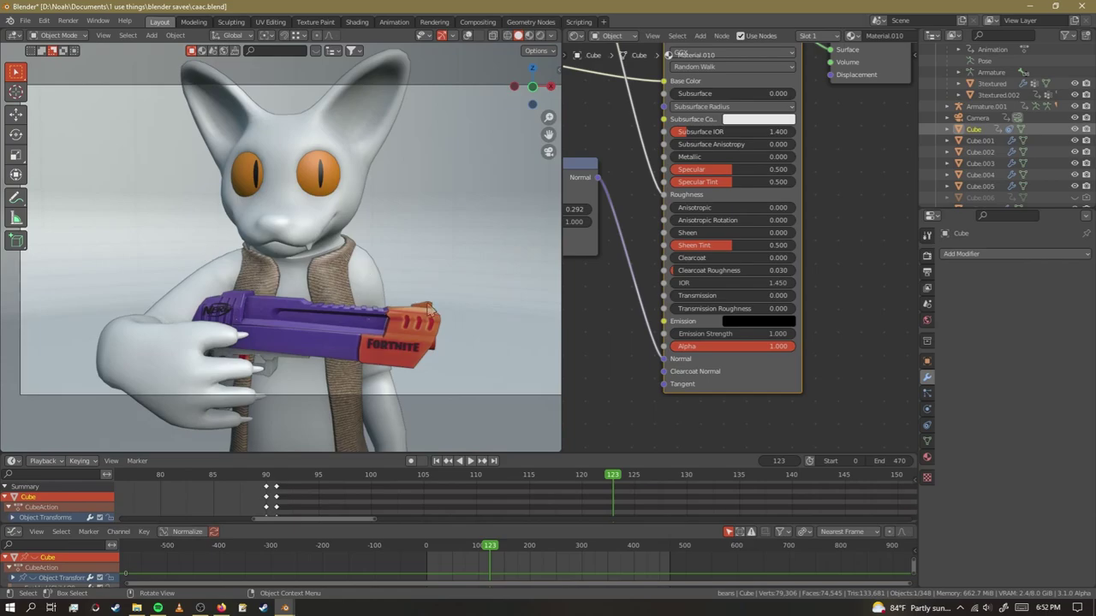
scroll(265, 306, down, 1)
Scrub through the gun-handling animation to frame 154 and inspect the scene from outside the camera view.
drag(509, 477, 246, 491)
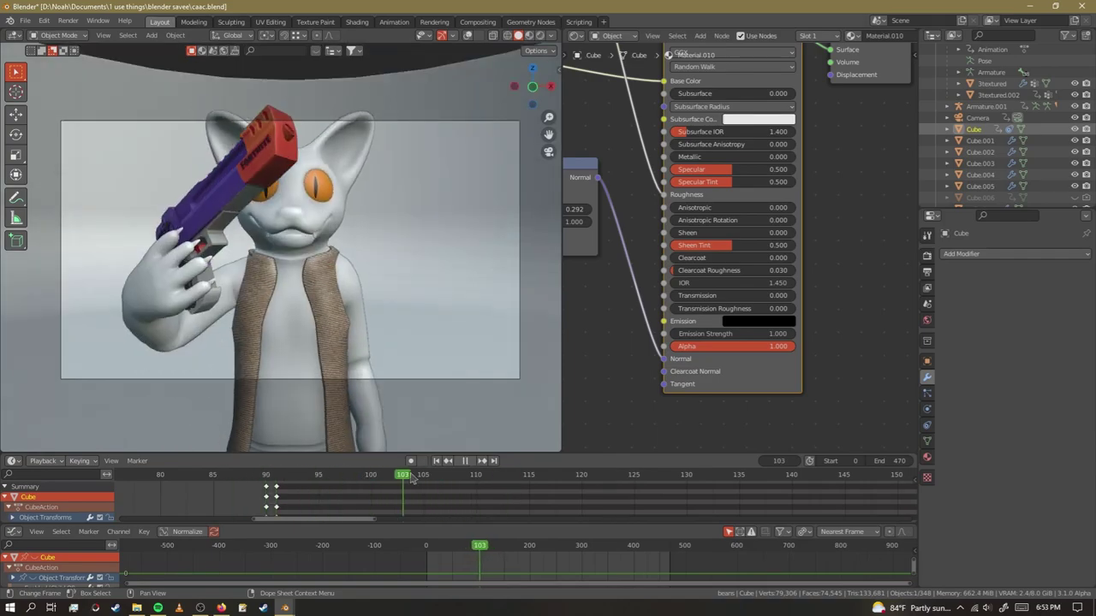
drag(484, 469, 628, 494)
middle_drag(628, 495, 342, 493)
scroll(343, 494, down, 8)
click(413, 476)
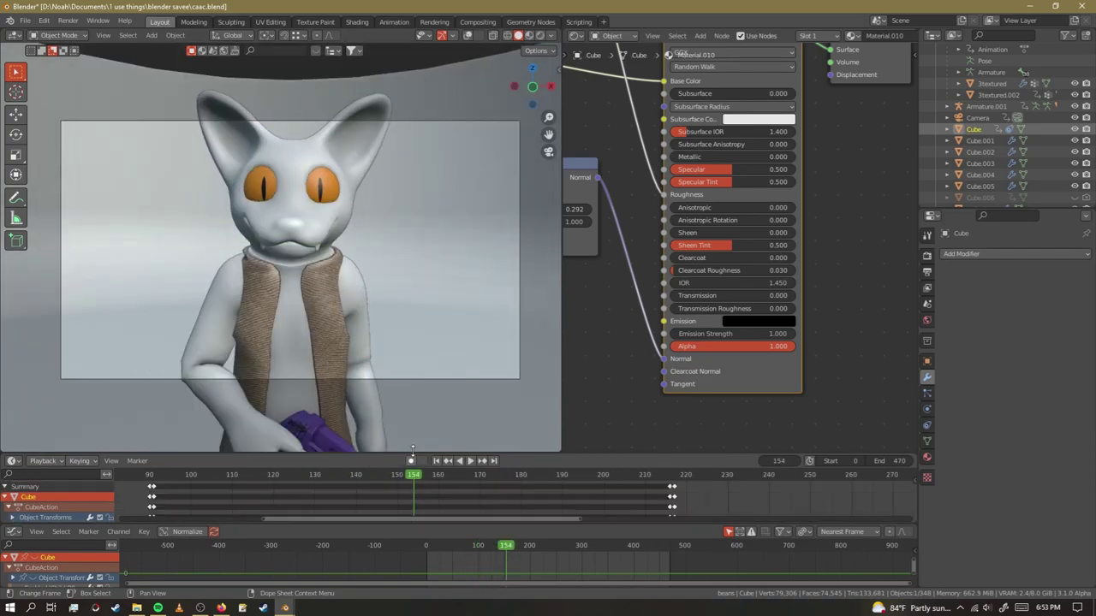
scroll(183, 215, down, 8)
middle_drag(205, 248, 405, 232)
scroll(405, 232, up, 4)
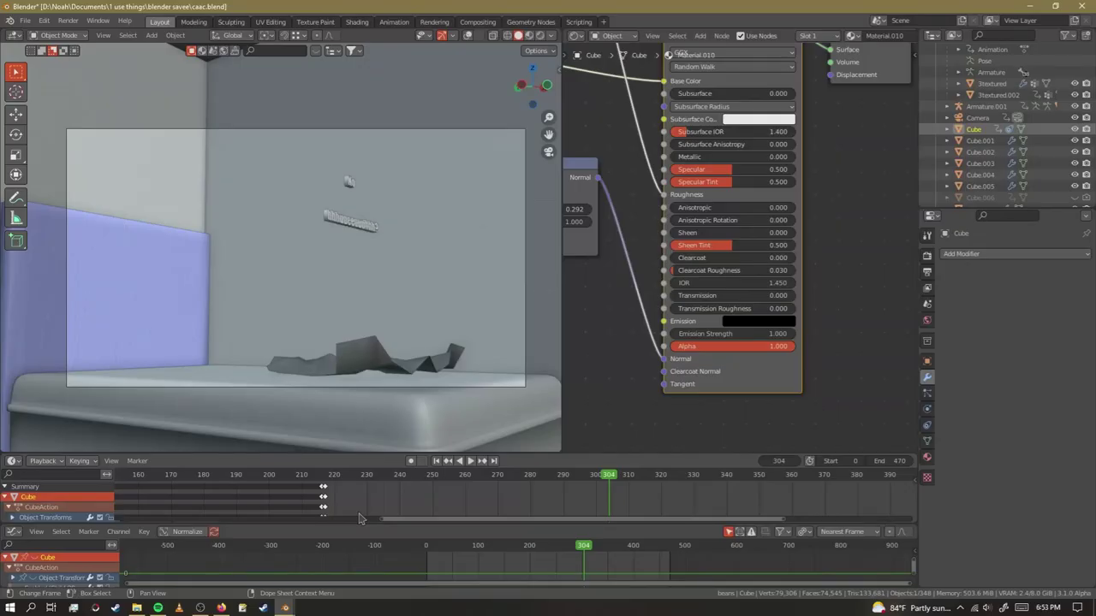
Go to frame 217 and examine the character lying on the bed through the camera.
click(326, 476)
scroll(273, 377, up, 6)
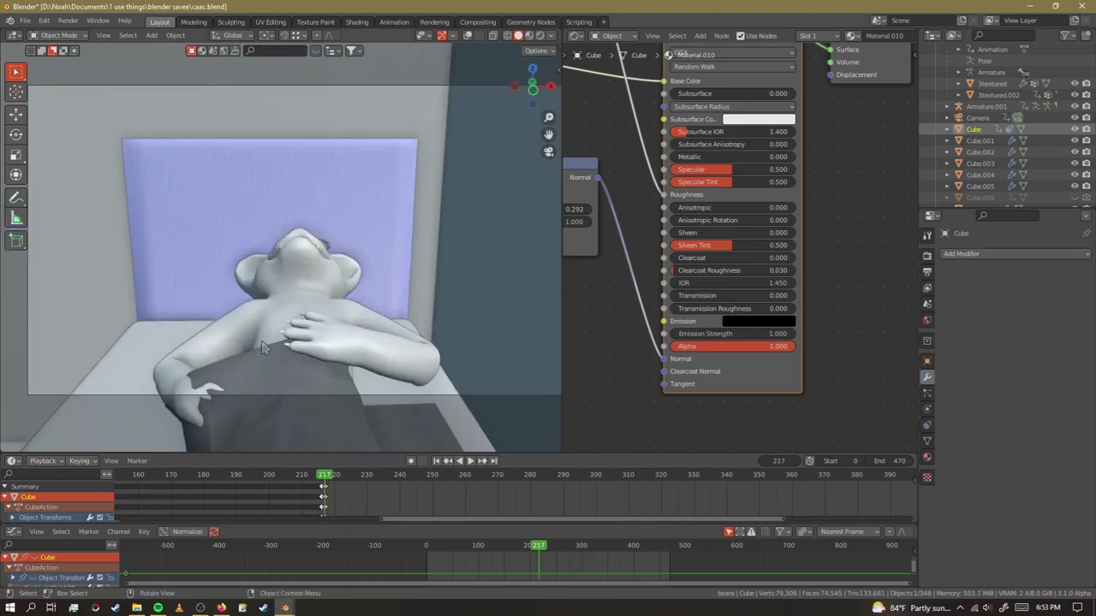
scroll(261, 300, down, 4)
scroll(255, 272, up, 5)
scroll(274, 273, down, 4)
scroll(358, 281, down, 3)
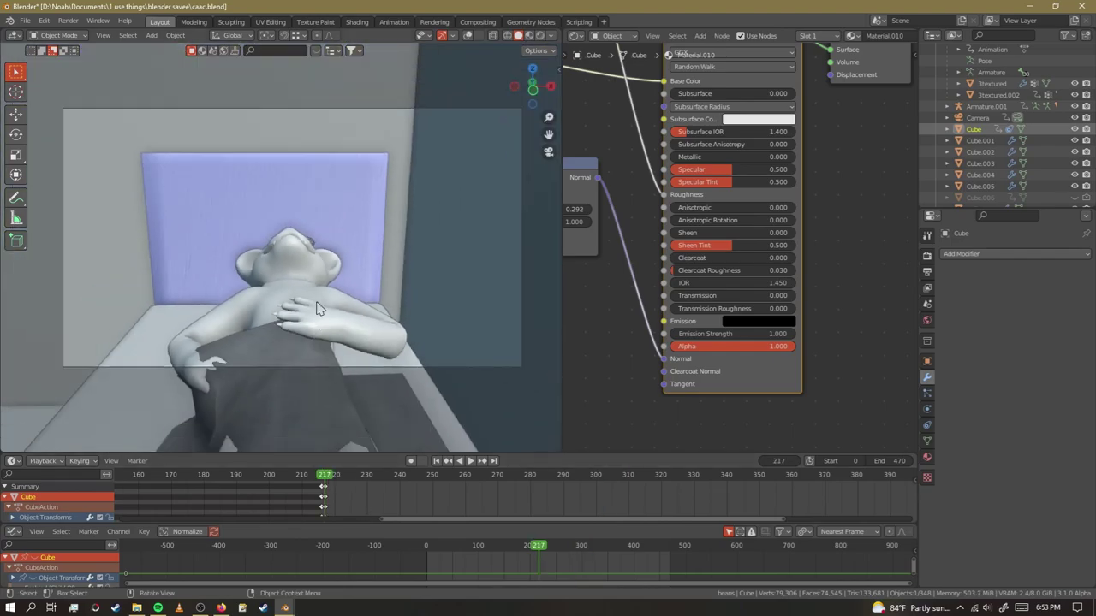
scroll(358, 285, up, 4)
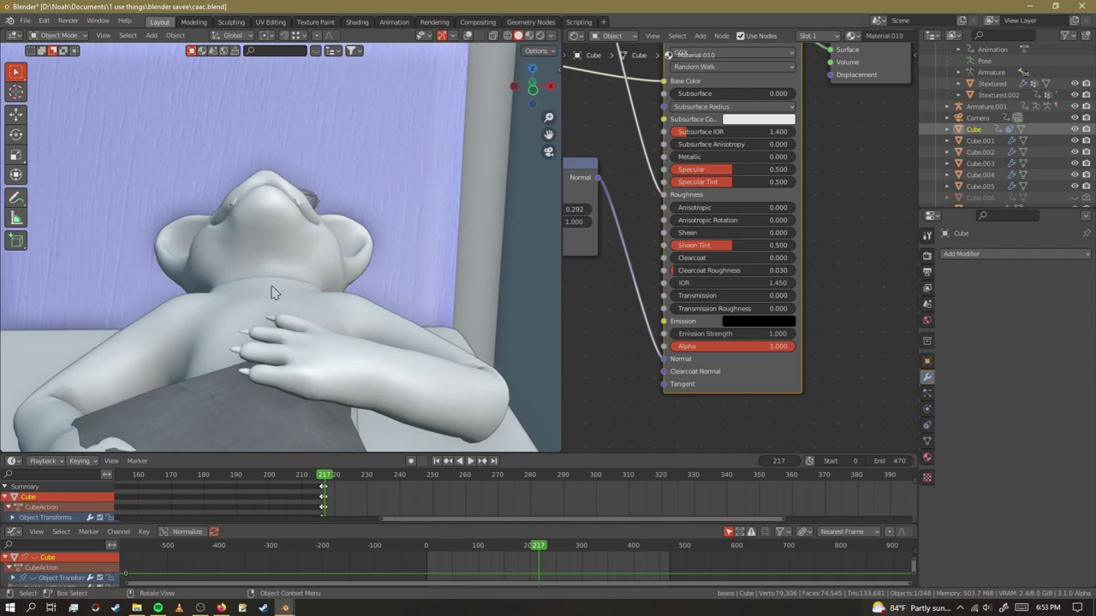
Scrub the bed shot to frame 247 and enlarge the 3D viewport by shrinking the timeline area beneath it.
drag(328, 476, 493, 481)
scroll(290, 335, down, 3)
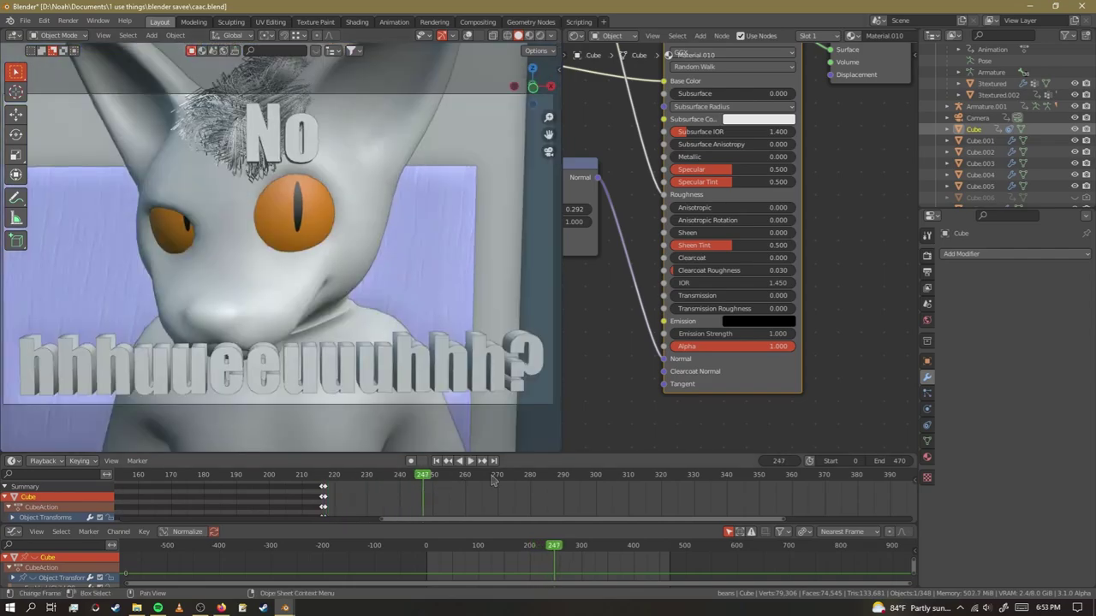
drag(541, 454, 541, 545)
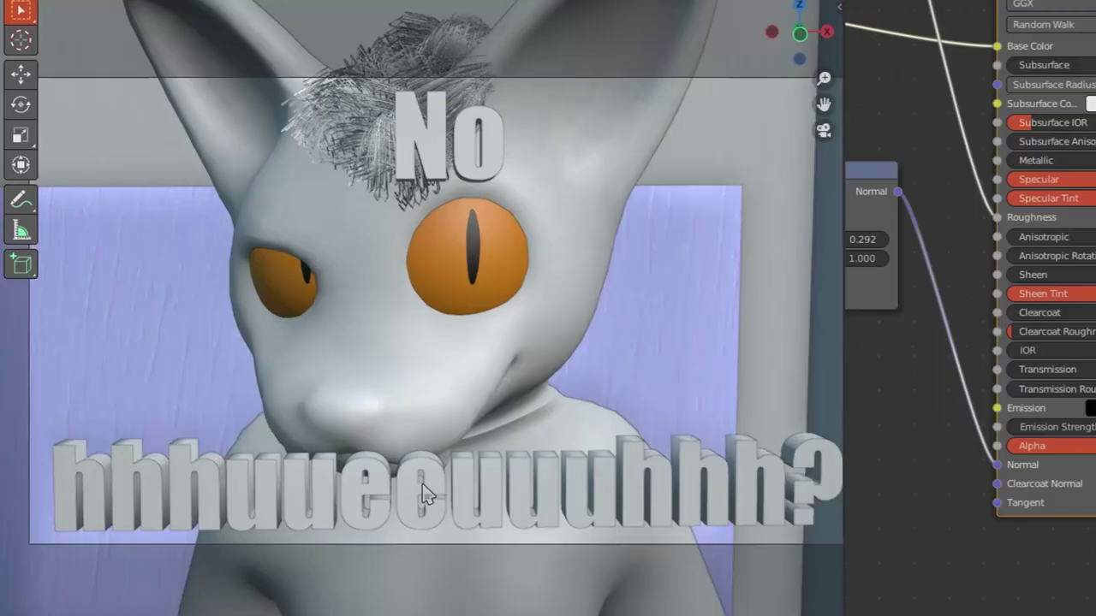
View the open bedroom set from outside the camera and compare its placement with the large curved backdrop.
middle_drag(282, 395, 283, 278)
scroll(221, 256, down, 6)
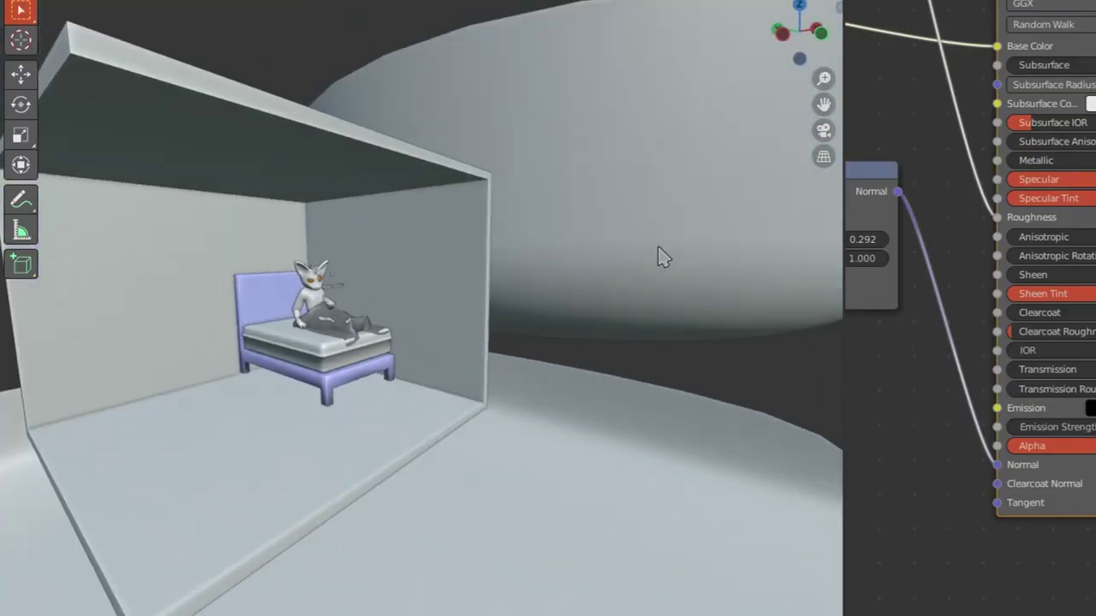
middle_drag(659, 257, 749, 200)
middle_drag(618, 361, 269, 416)
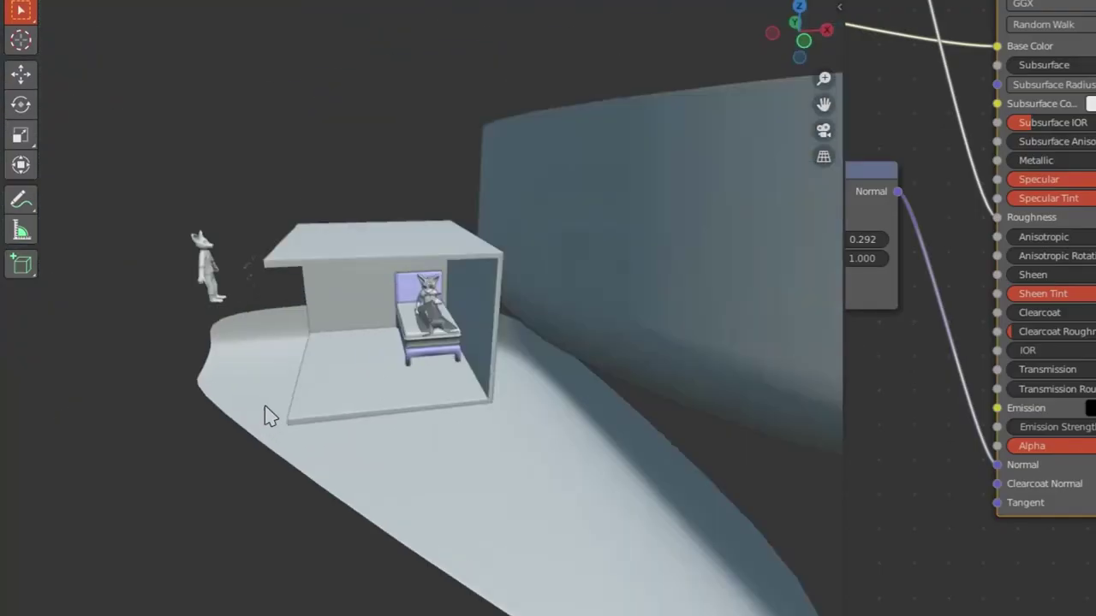
scroll(269, 416, up, 3)
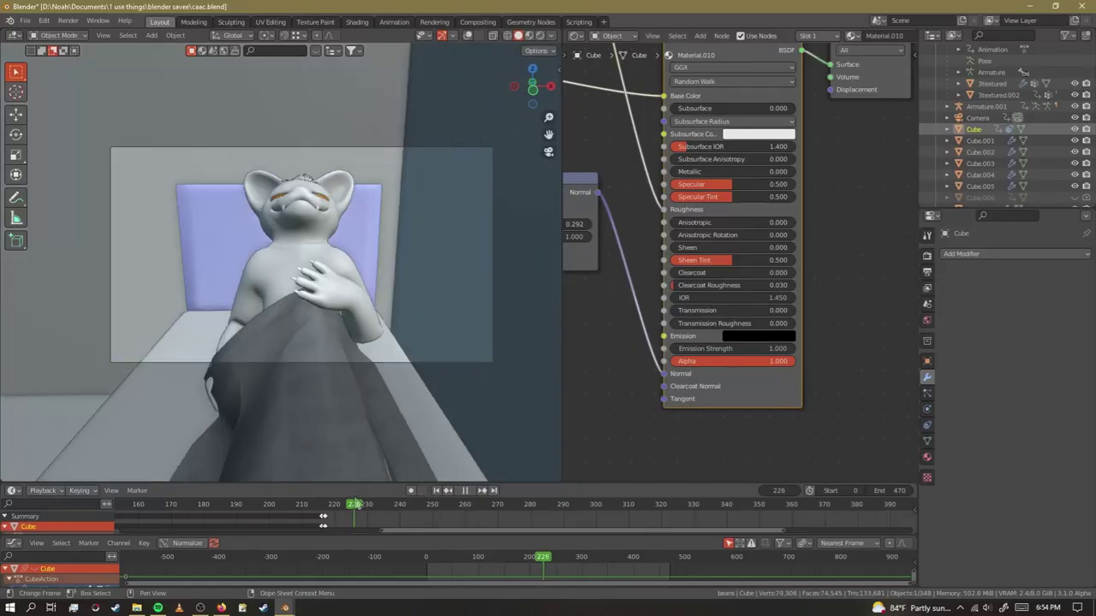
Scrub through the character sitting up to frame 236, select the blanket, and move back to frame 216.
drag(357, 504, 387, 504)
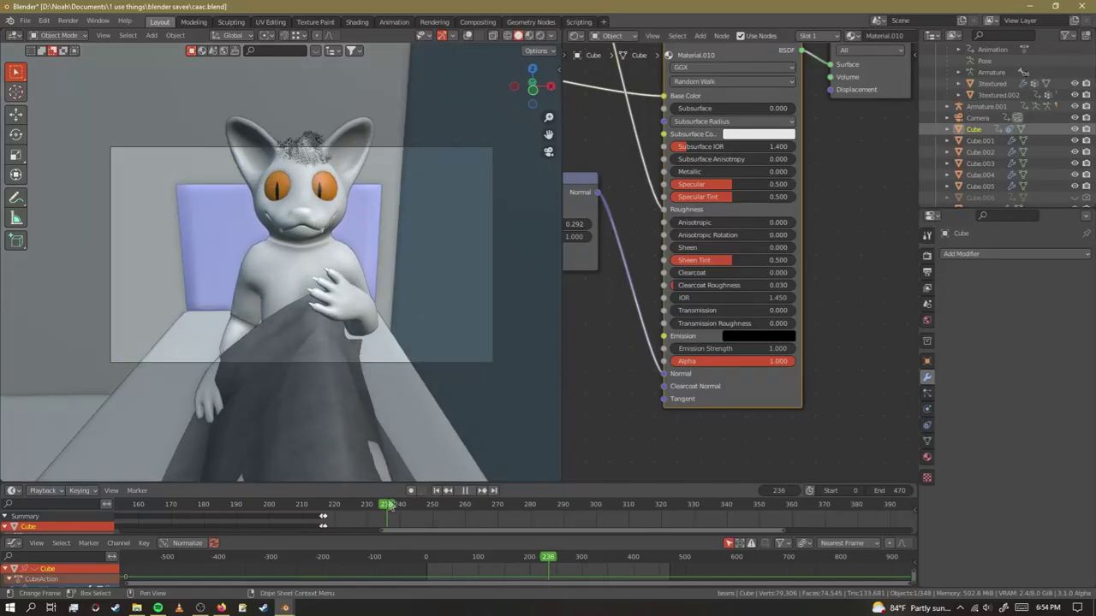
click(287, 265)
scroll(287, 300, up, 4)
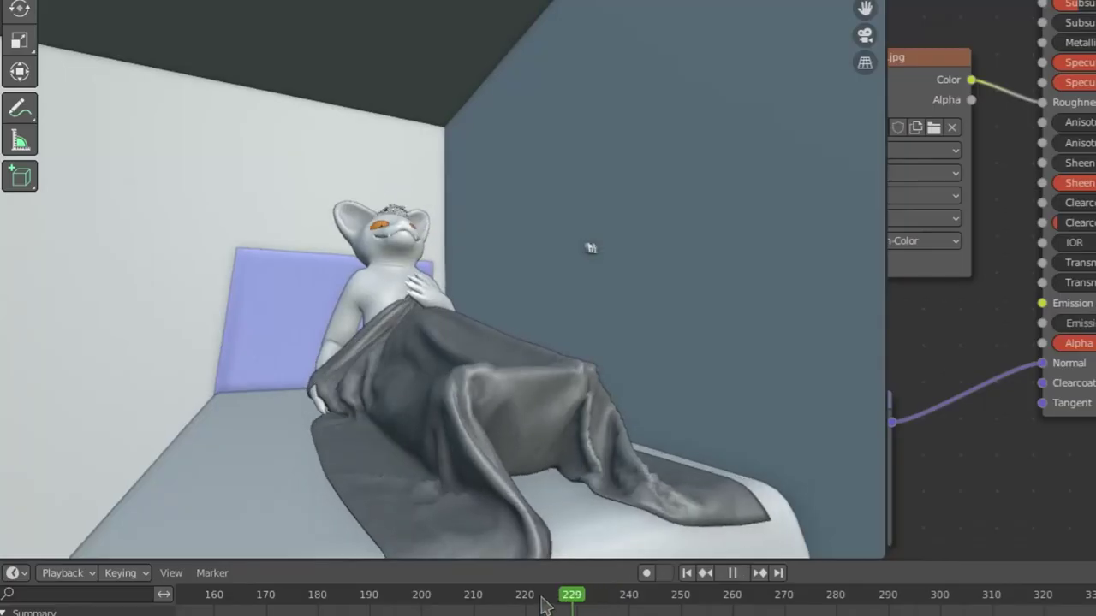
drag(544, 604, 484, 601)
Examine the hand against the blanket up close at frame 216 and play the sit-up to check how the cloth follows.
scroll(248, 298, up, 4)
middle_drag(248, 298, 320, 356)
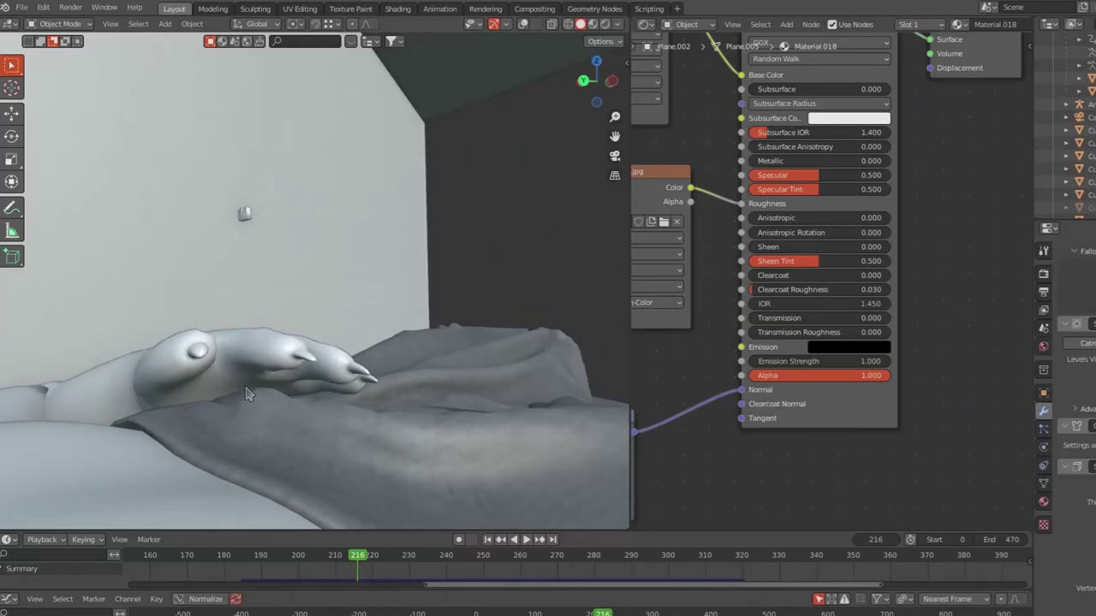
scroll(384, 336, up, 3)
scroll(385, 336, down, 3)
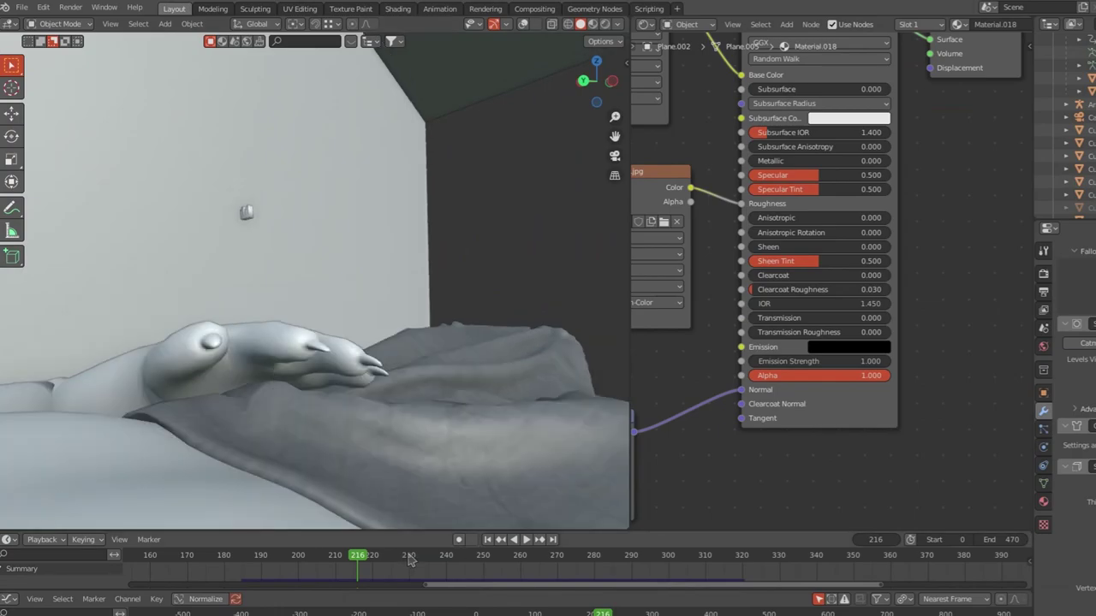
key(space)
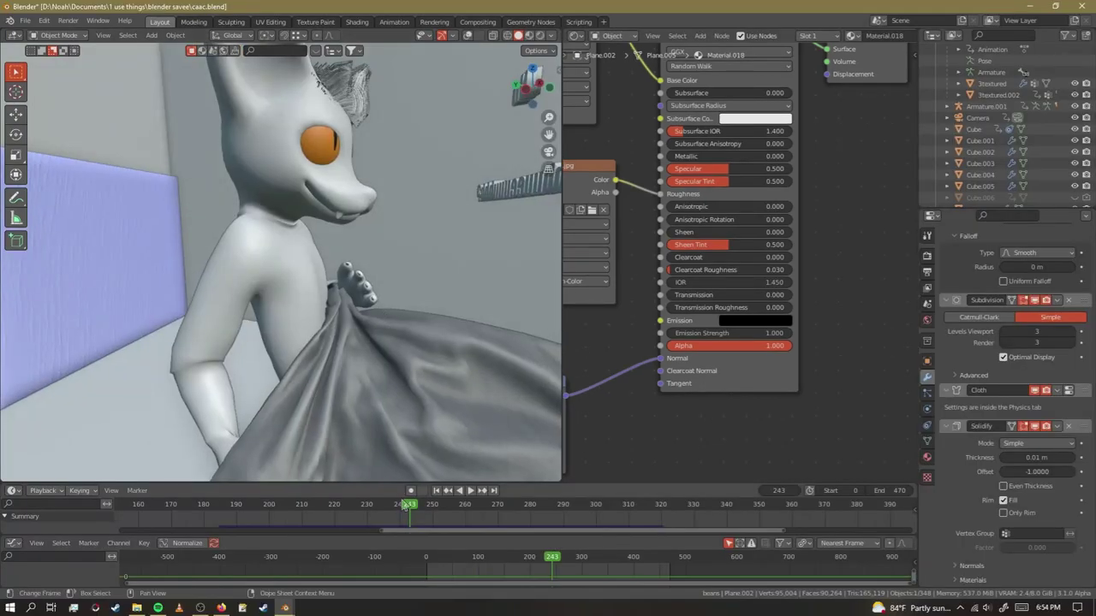
key(space)
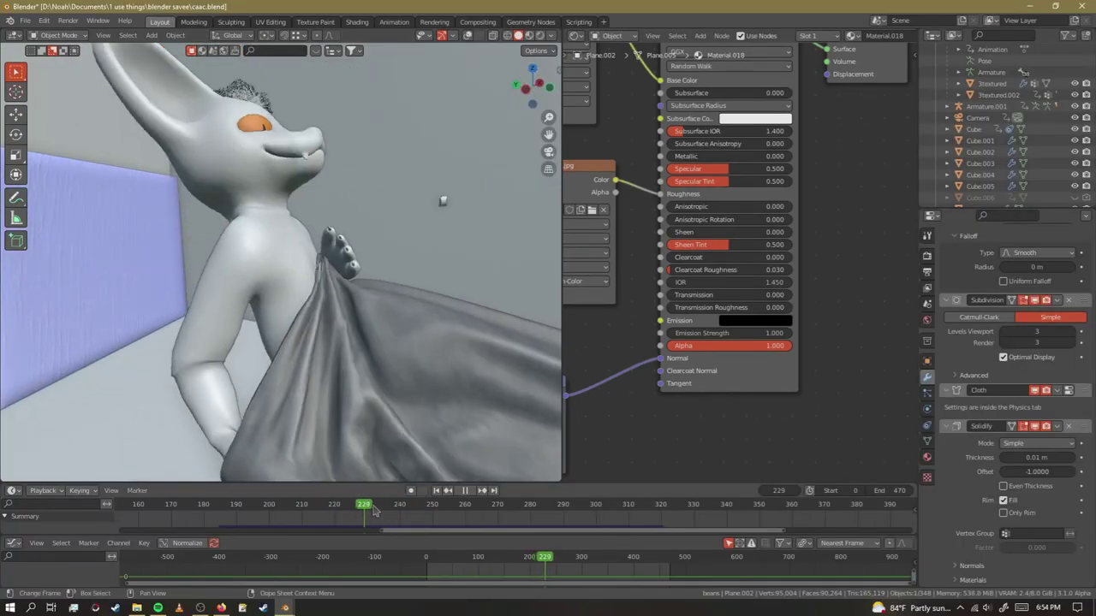
scroll(322, 366, down, 5)
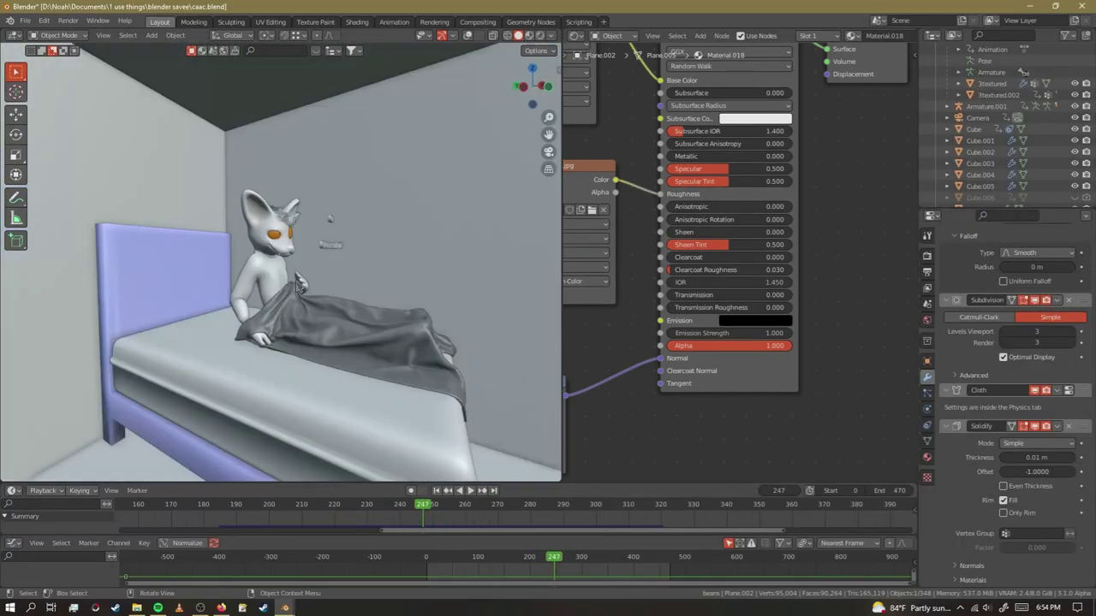
middle_drag(403, 476, 401, 458)
scroll(400, 458, down, 1)
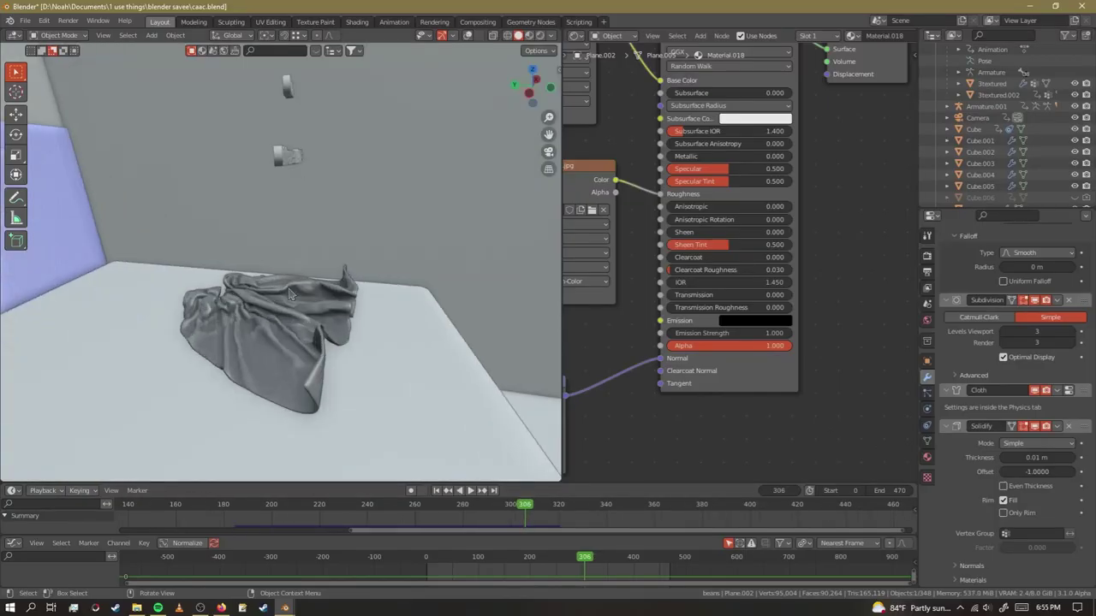
Examine the folds of the crumpled blanket on the mattress at frame 306 and scrub through the surrounding frames of its cloth simulation.
scroll(257, 342, up, 3)
middle_drag(257, 343, 223, 392)
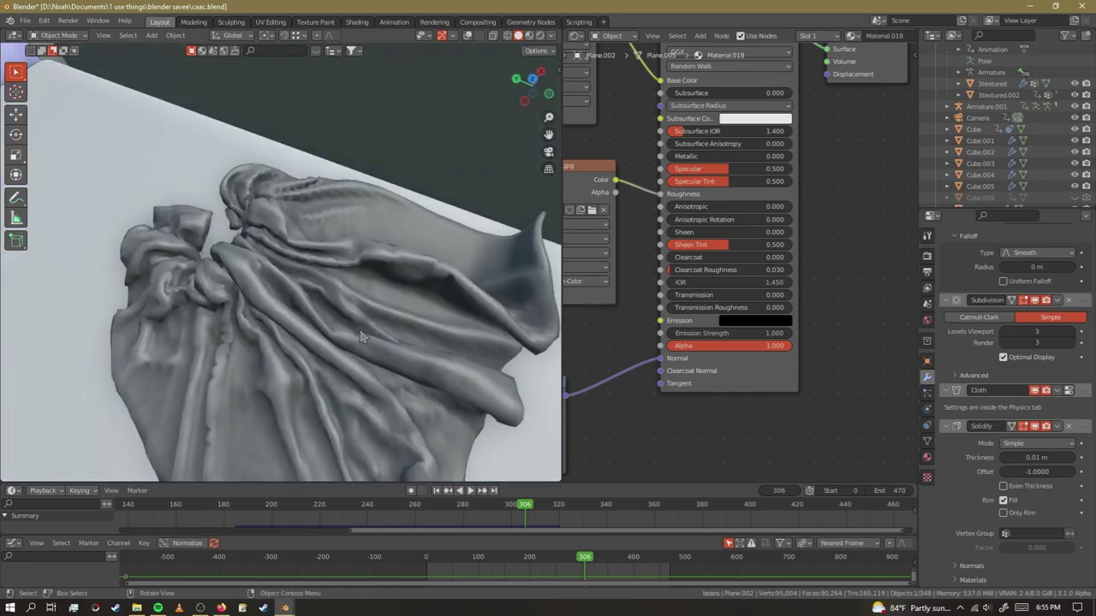
scroll(223, 392, down, 2)
mouse_move(489, 507)
mouse_down()
mouse_move(452, 508)
mouse_move(487, 511)
mouse_up()
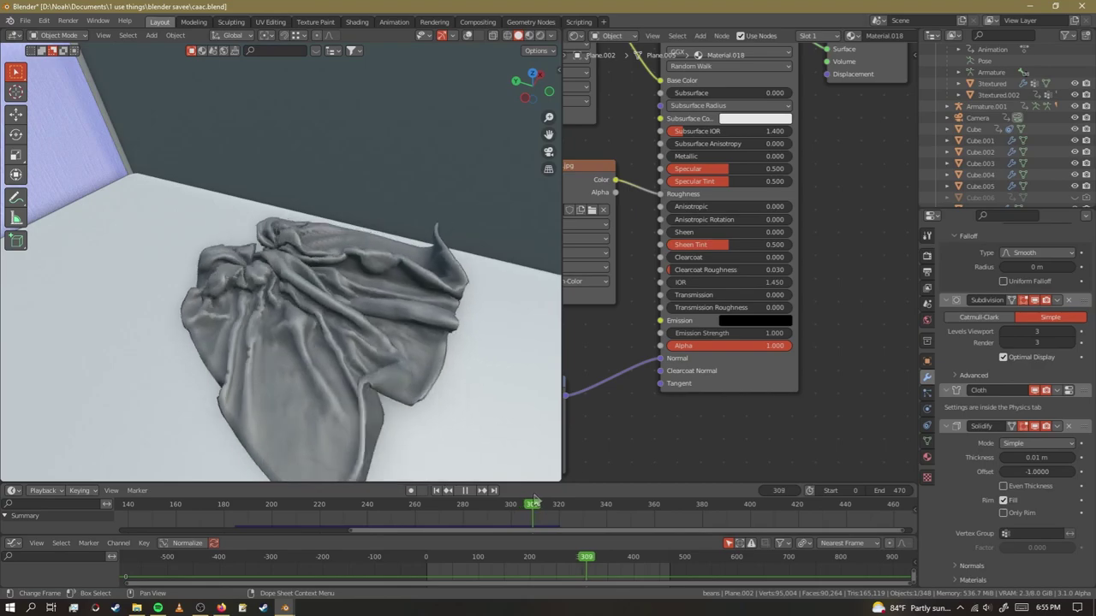
drag(556, 490, 509, 523)
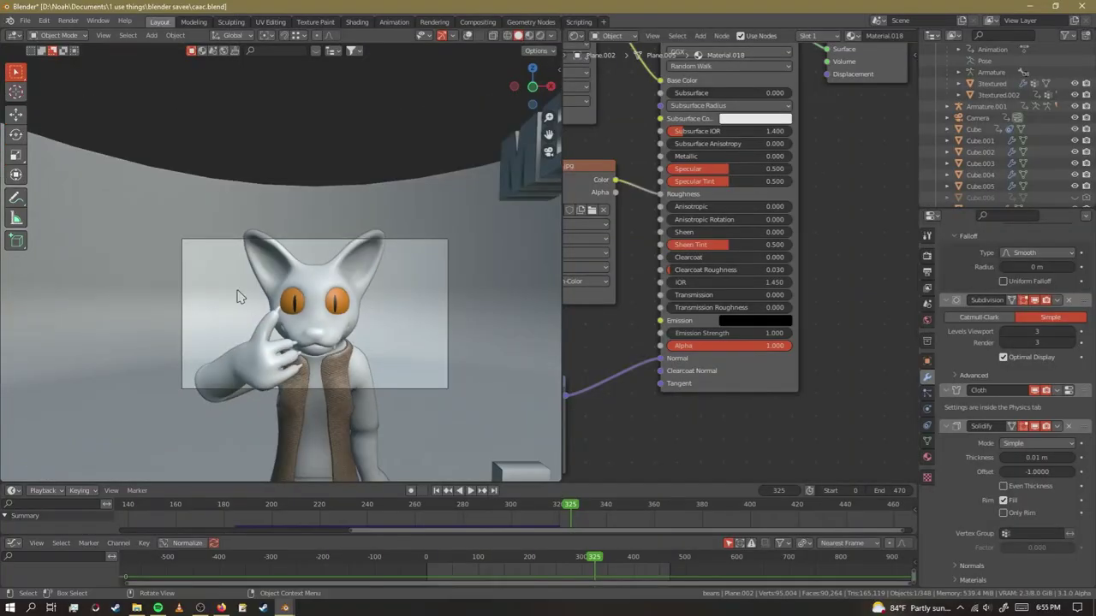
Leave the camera view at frame 325 and compare the empty bedroom with the character on the backdrop below it.
middle_drag(223, 212, 305, 281)
middle_drag(227, 302, 345, 283)
scroll(402, 268, down, 10)
scroll(159, 282, up, 12)
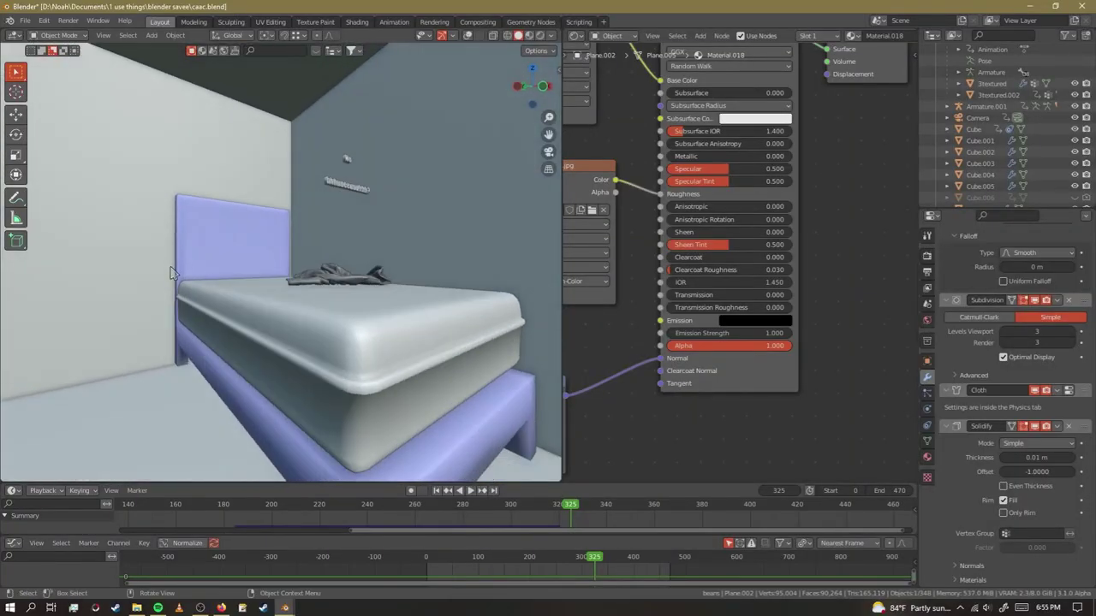
scroll(174, 248, down, 12)
scroll(242, 424, up, 10)
scroll(239, 417, down, 8)
scroll(240, 359, down, 7)
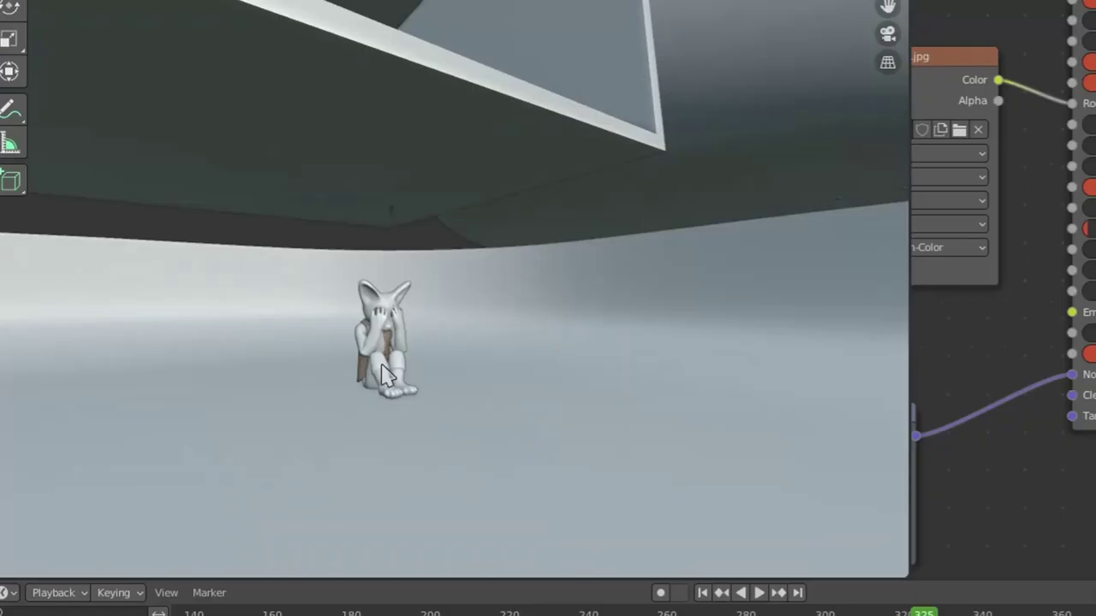
Play the animation while watching the character switch between the bed and the backdrop, stopping at frame 290.
key(space)
middle_drag(524, 248, 519, 356)
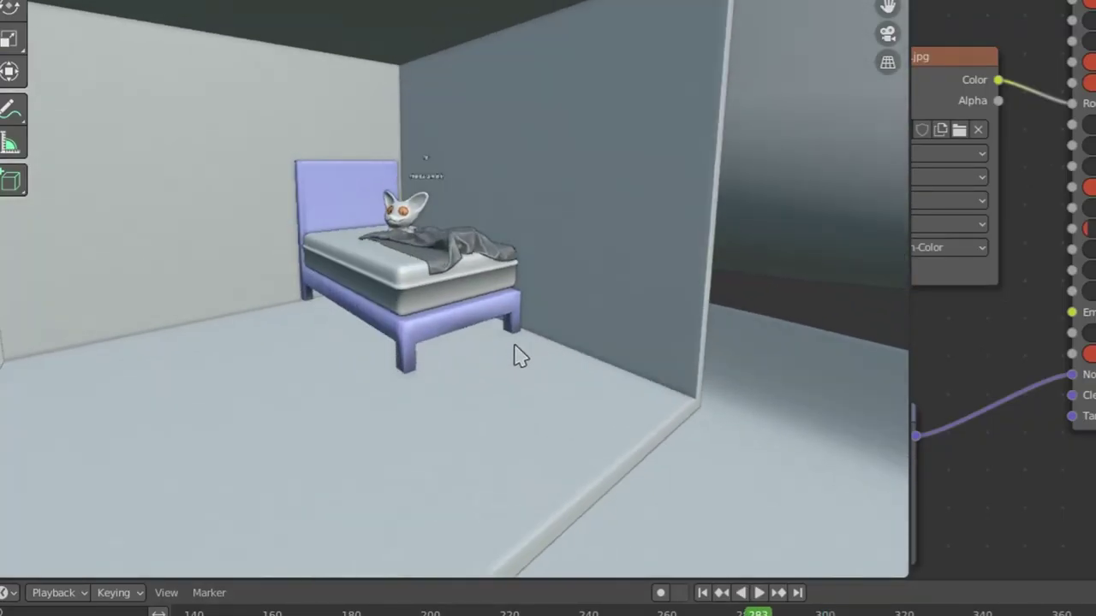
key(space)
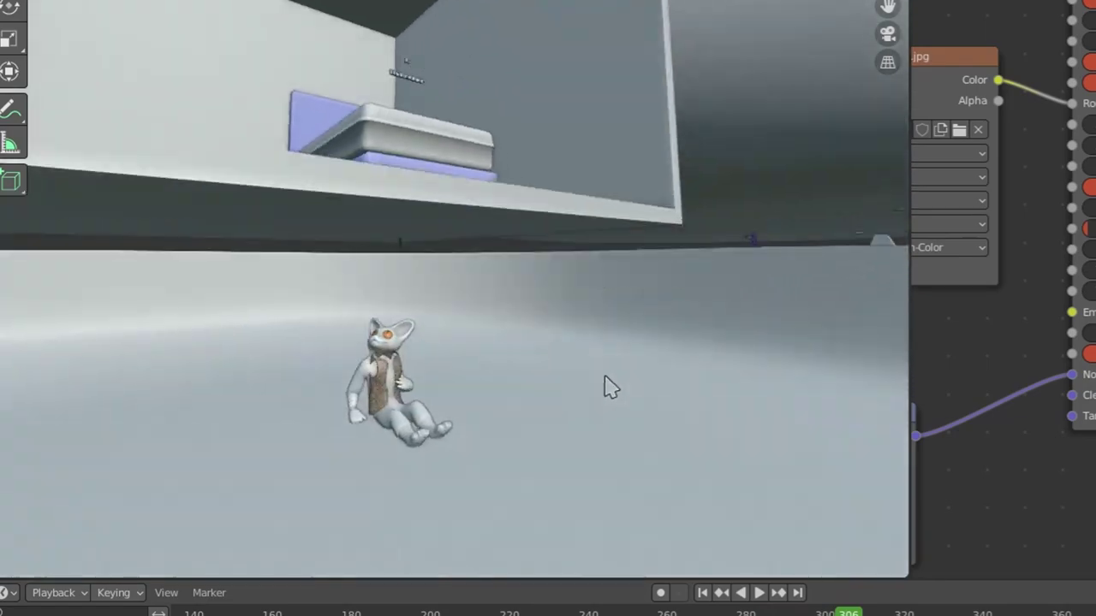
key(space)
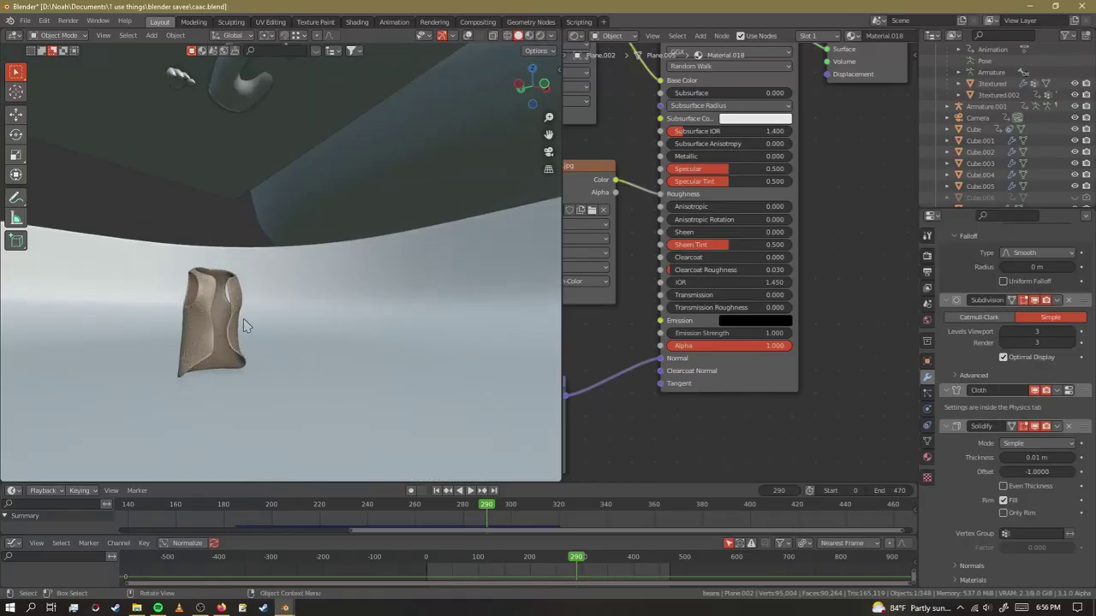
Examine the character's cloth garment alone on the backdrop at frame 290, and check the seated character through the camera at frame 334.
scroll(217, 358, up, 7)
scroll(221, 358, down, 12)
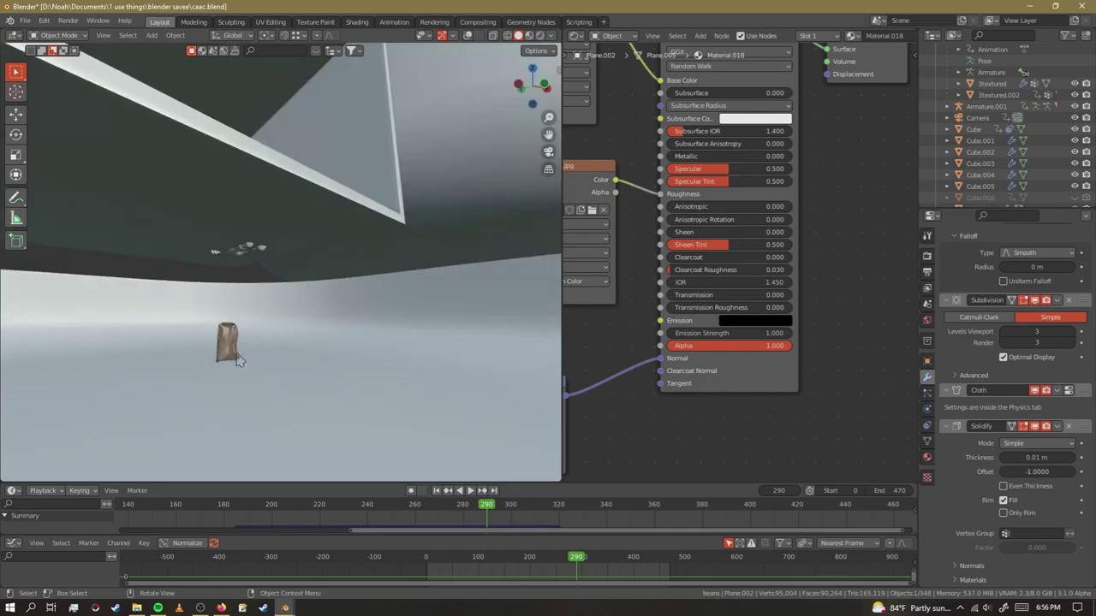
drag(394, 512, 301, 510)
middle_drag(300, 282, 225, 318)
scroll(218, 275, up, 4)
scroll(196, 340, up, 3)
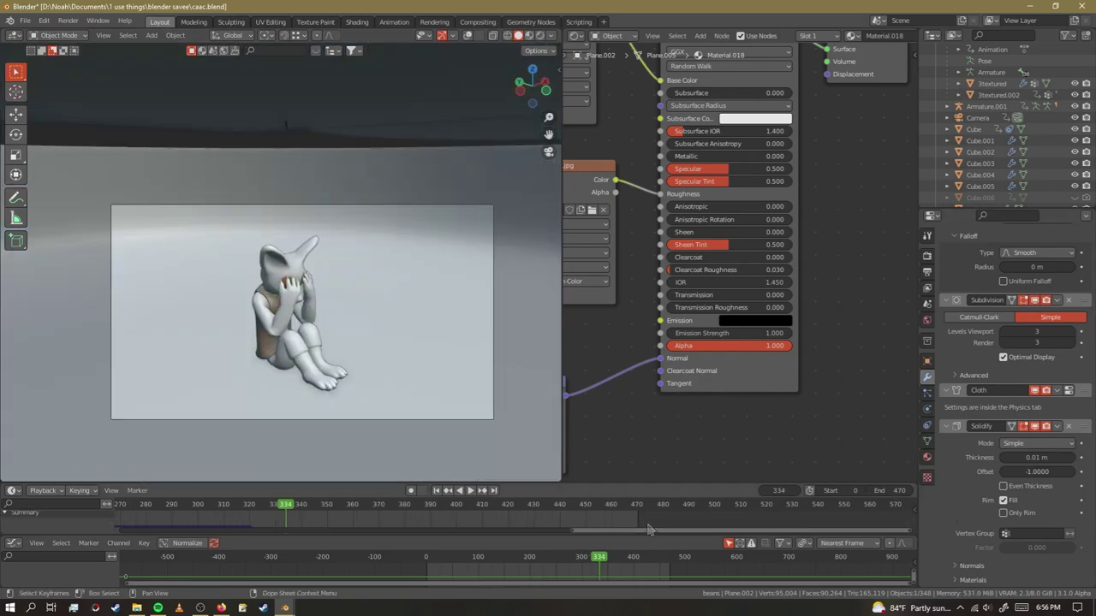
Examine the beans packed inside the tipped can up close at frame 367, comparing them with the upright cans behind.
scroll(372, 357, up, 4)
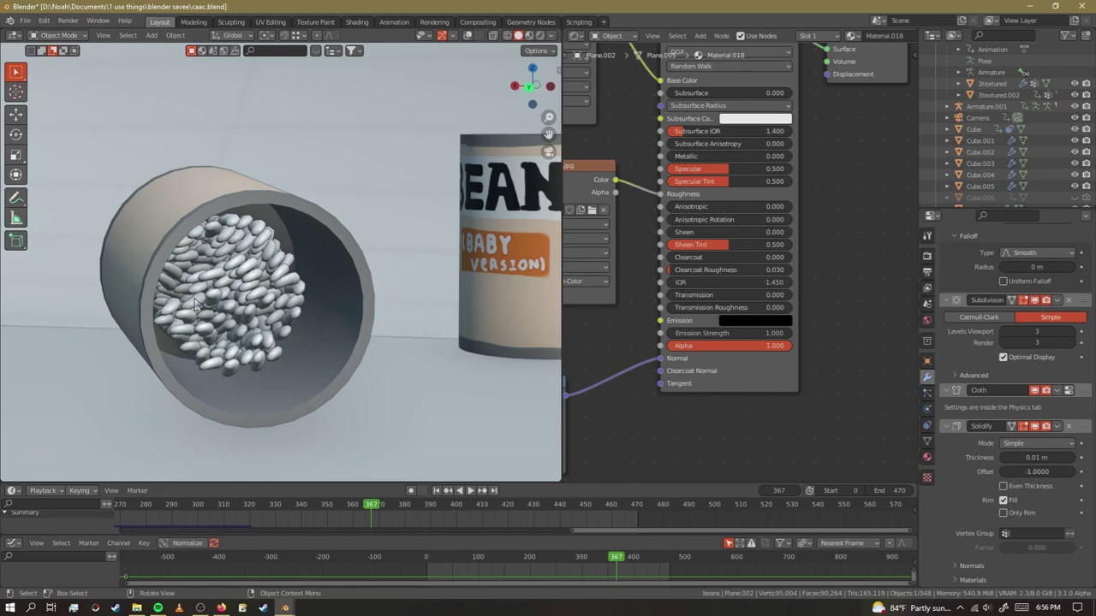
scroll(190, 306, down, 2)
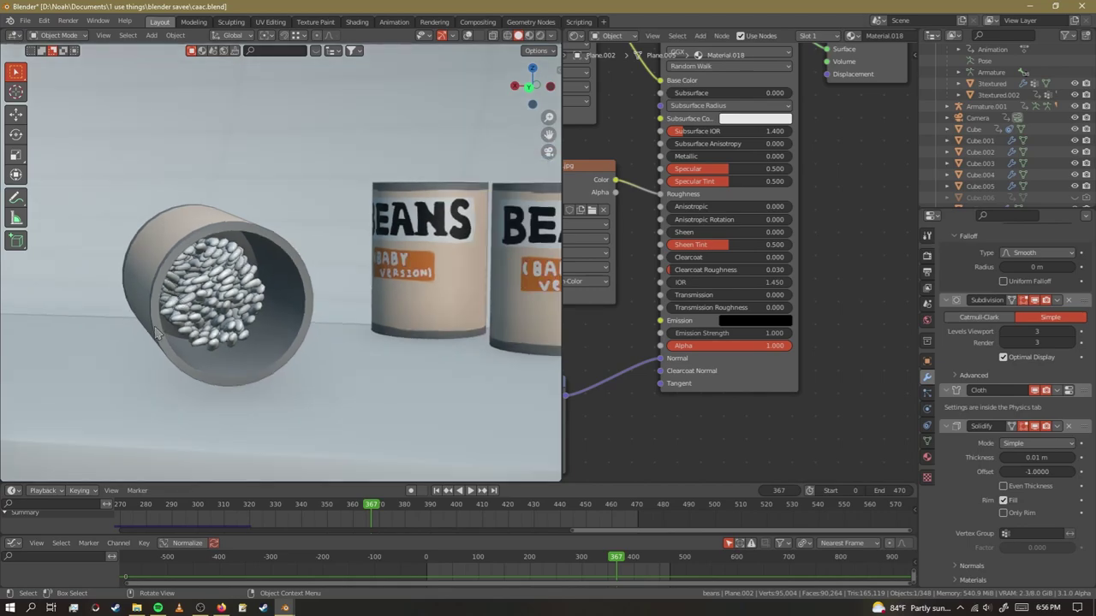
scroll(155, 329, up, 3)
scroll(175, 264, down, 1)
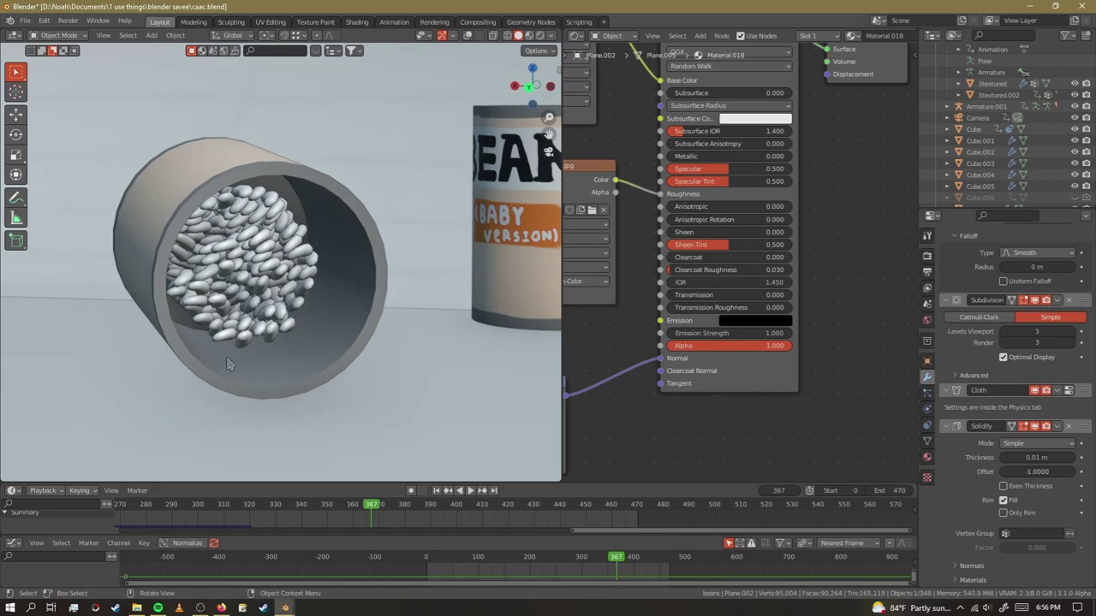
scroll(228, 363, down, 4)
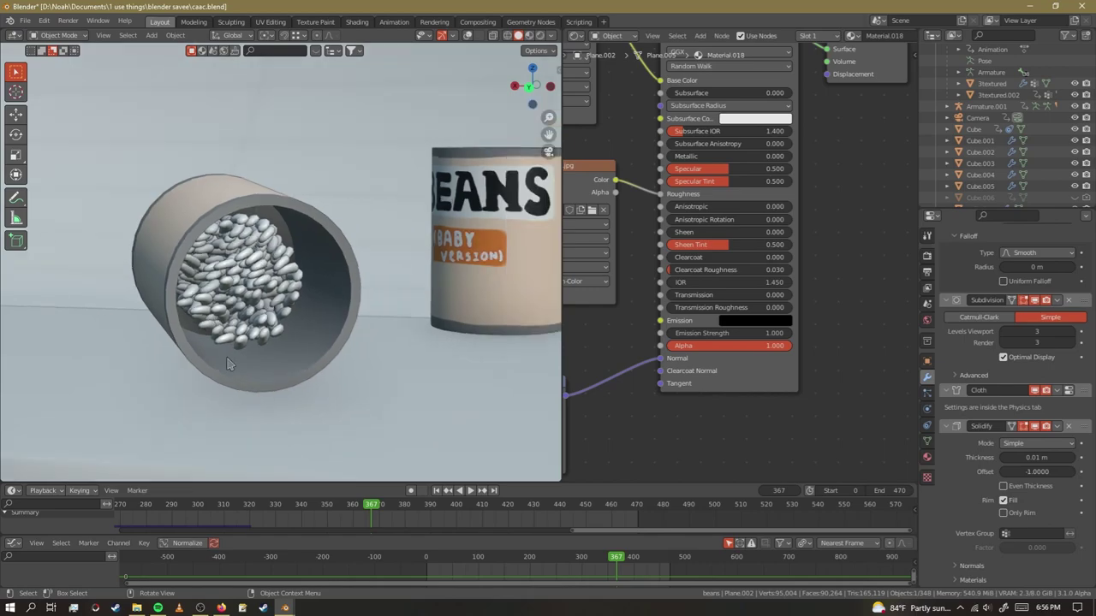
scroll(217, 391, up, 5)
scroll(217, 395, down, 2)
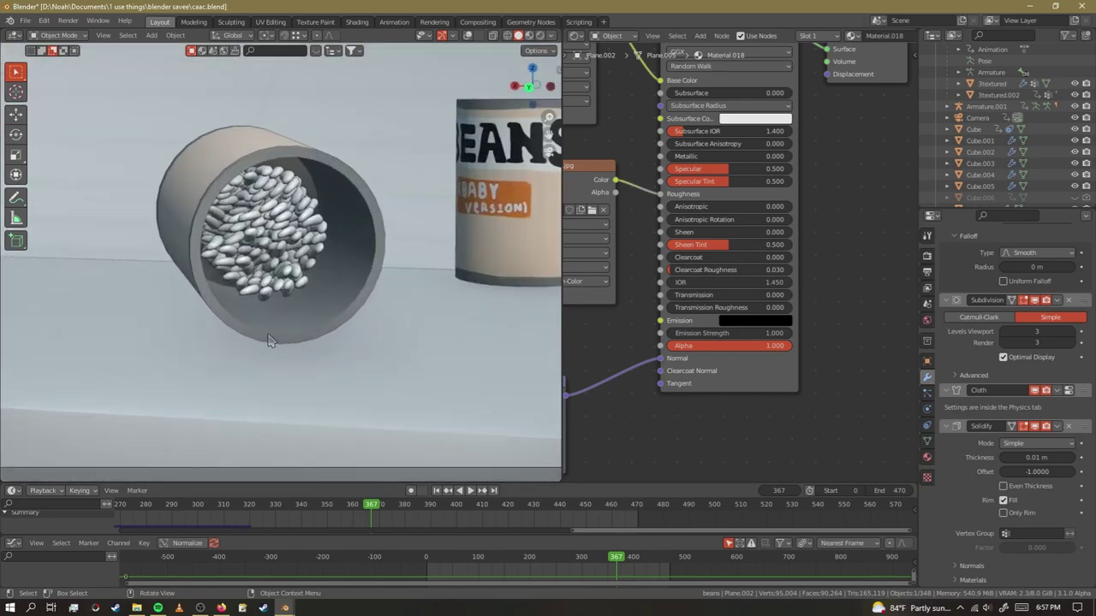
scroll(155, 377, up, 2)
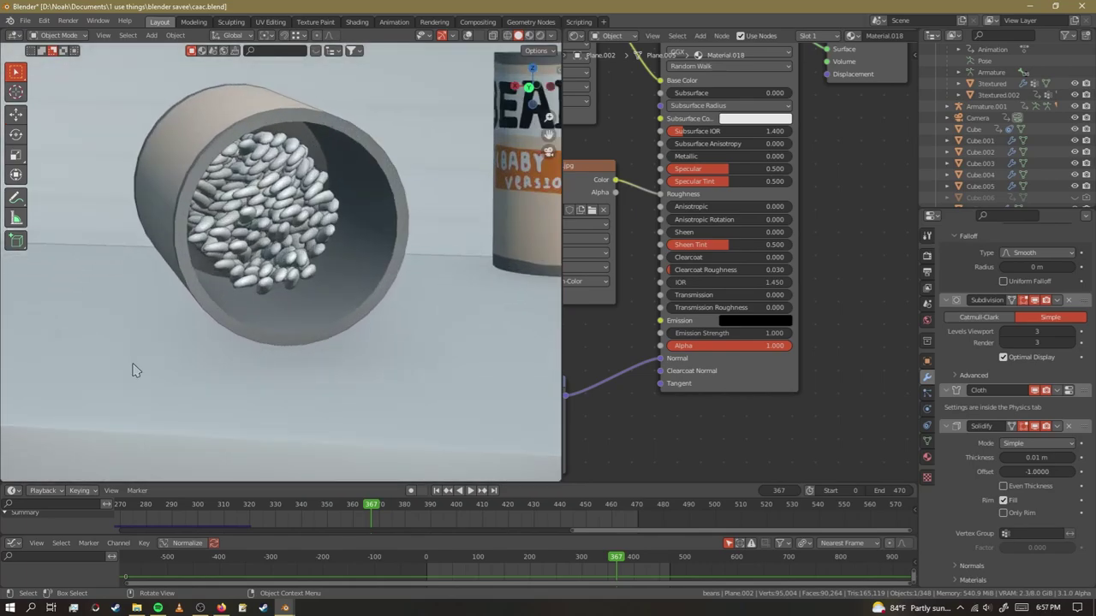
scroll(165, 372, down, 3)
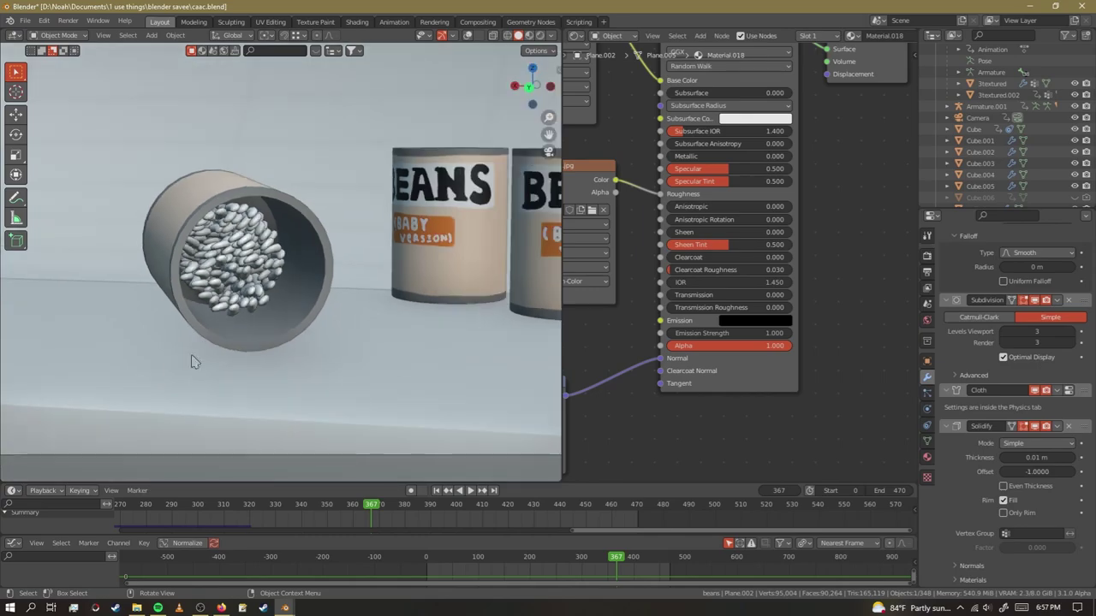
scroll(230, 282, up, 2)
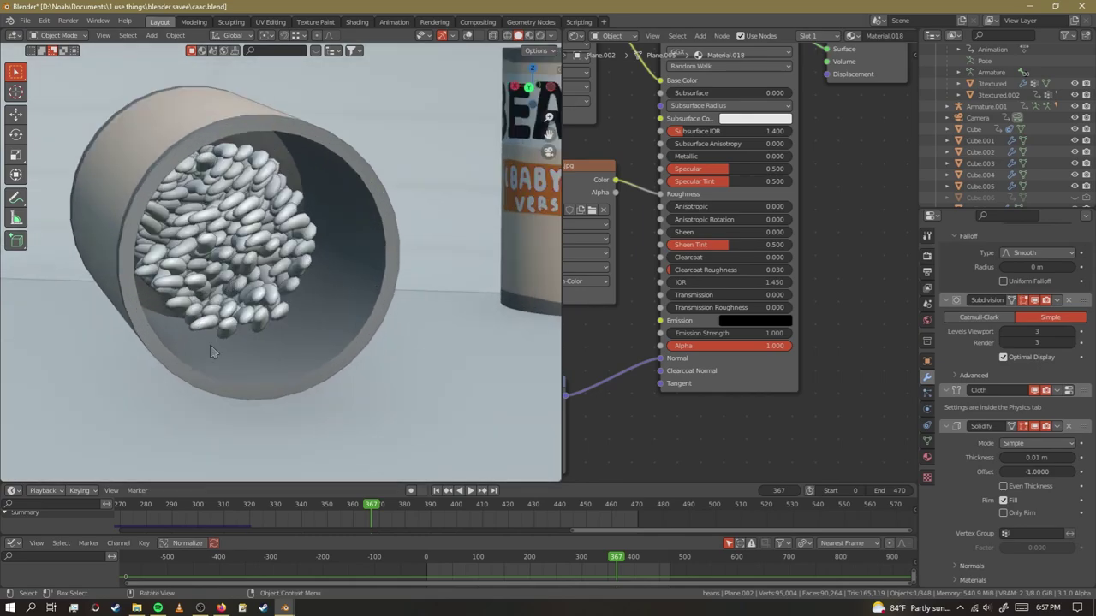
scroll(179, 273, down, 2)
Play the beans pouring out of the can, stop at frame 375 to inspect the pile, and advance to frame 376.
key(space)
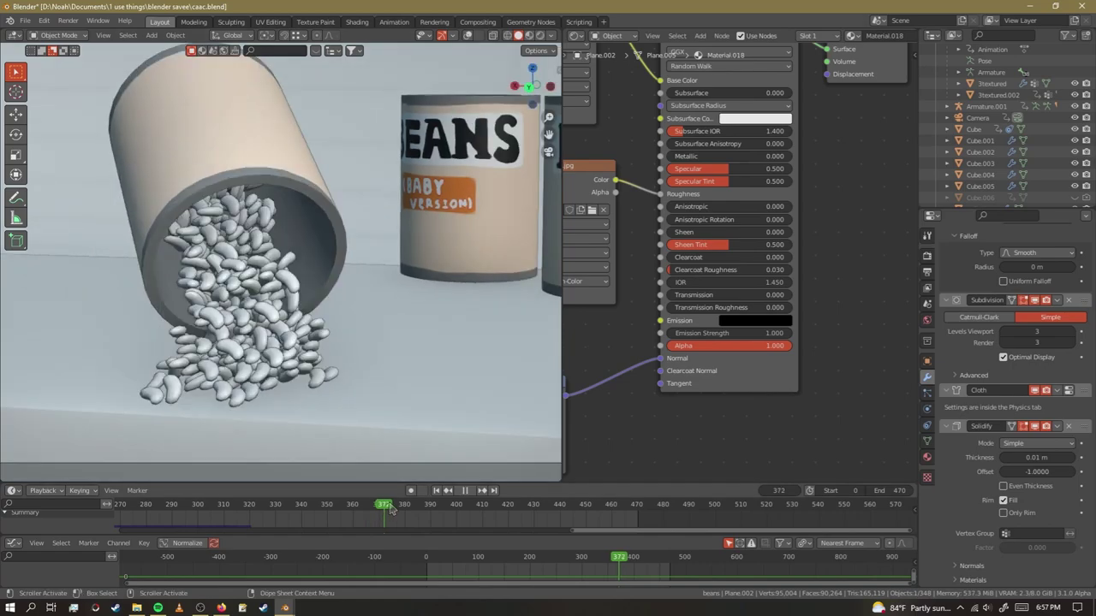
key(space)
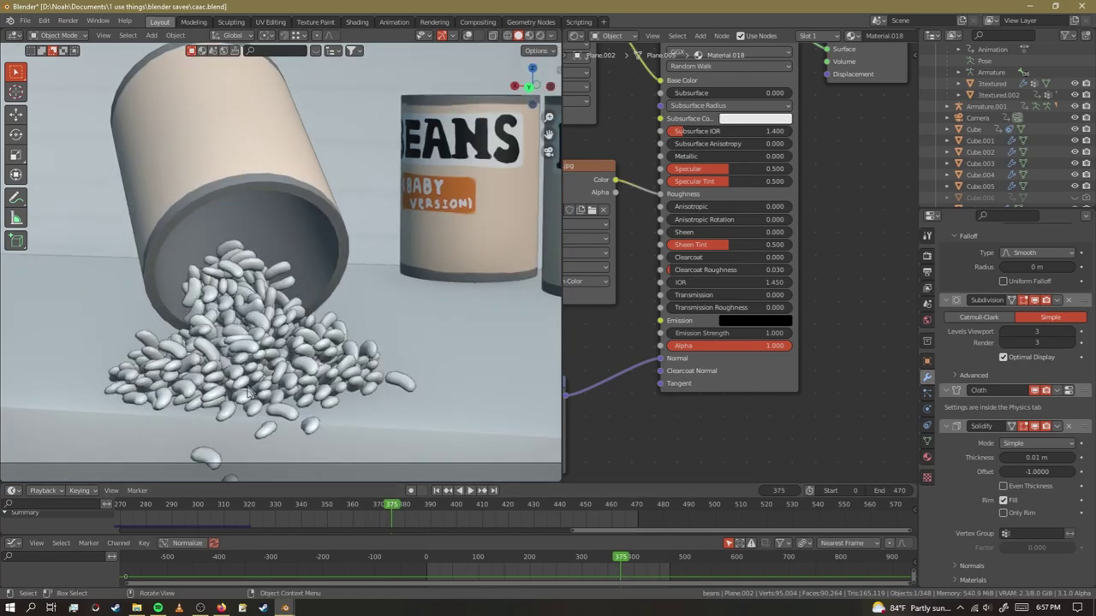
scroll(243, 412, up, 3)
scroll(244, 416, down, 3)
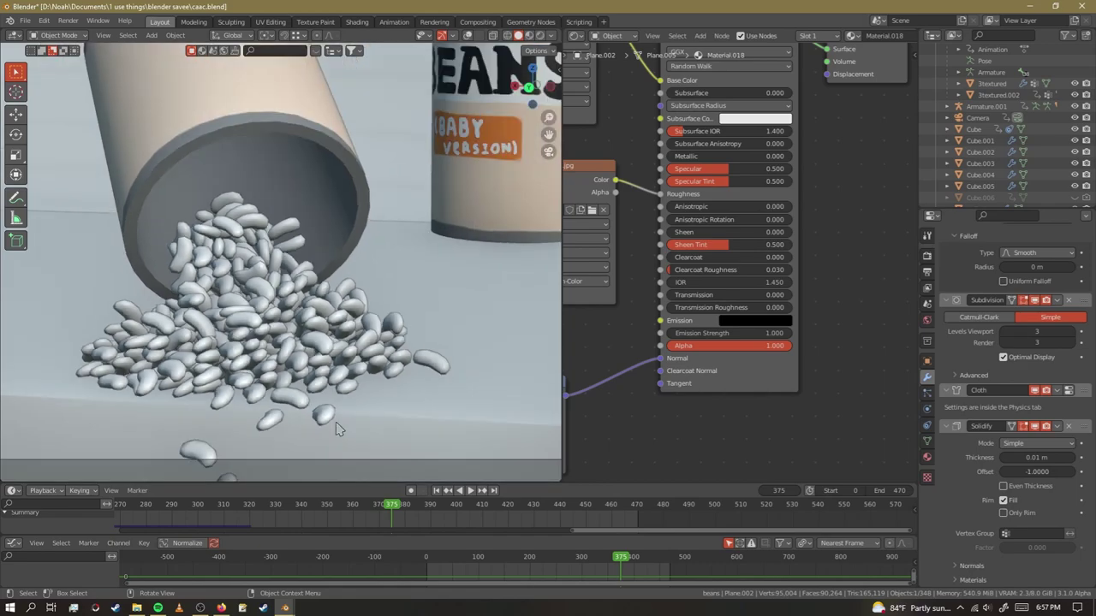
key(Right)
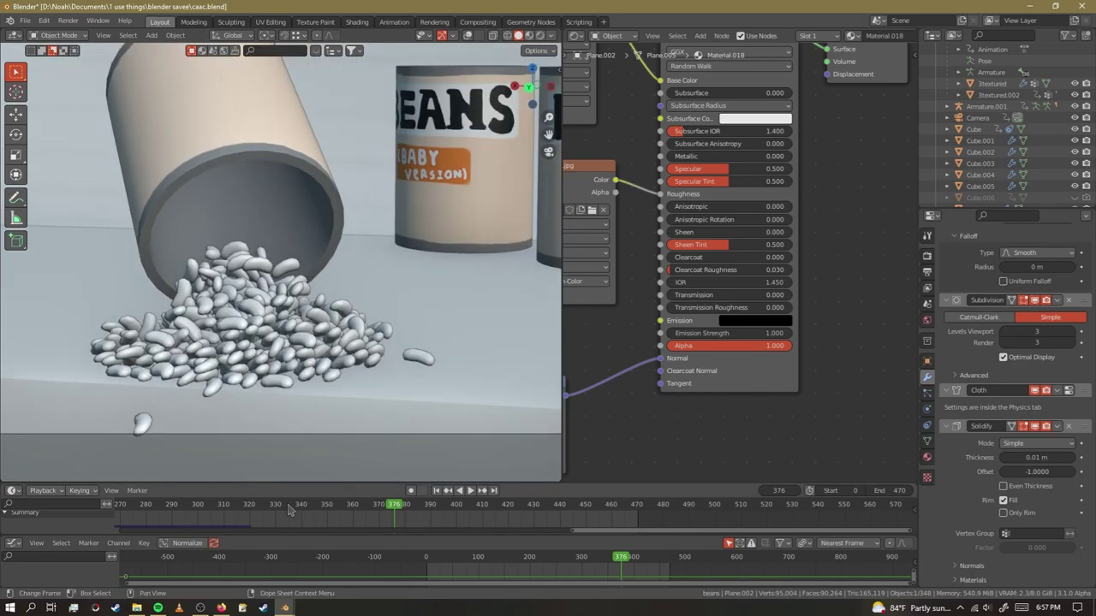
Return to frame 367 and select the tipped bean can with its particle properties showing.
drag(350, 505, 371, 506)
click(927, 393)
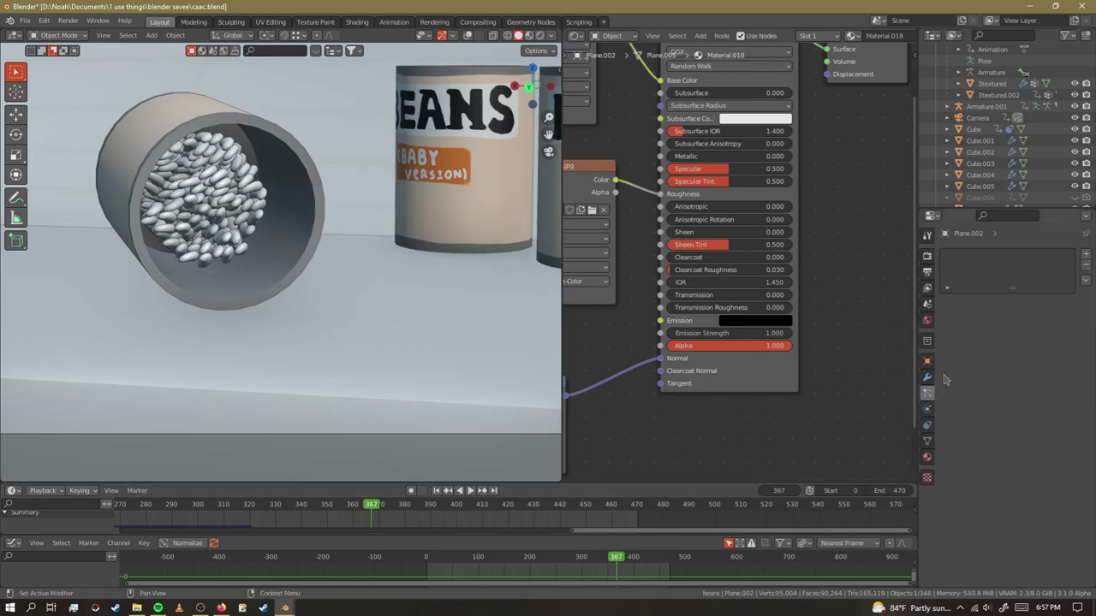
scroll(210, 287, down, 3)
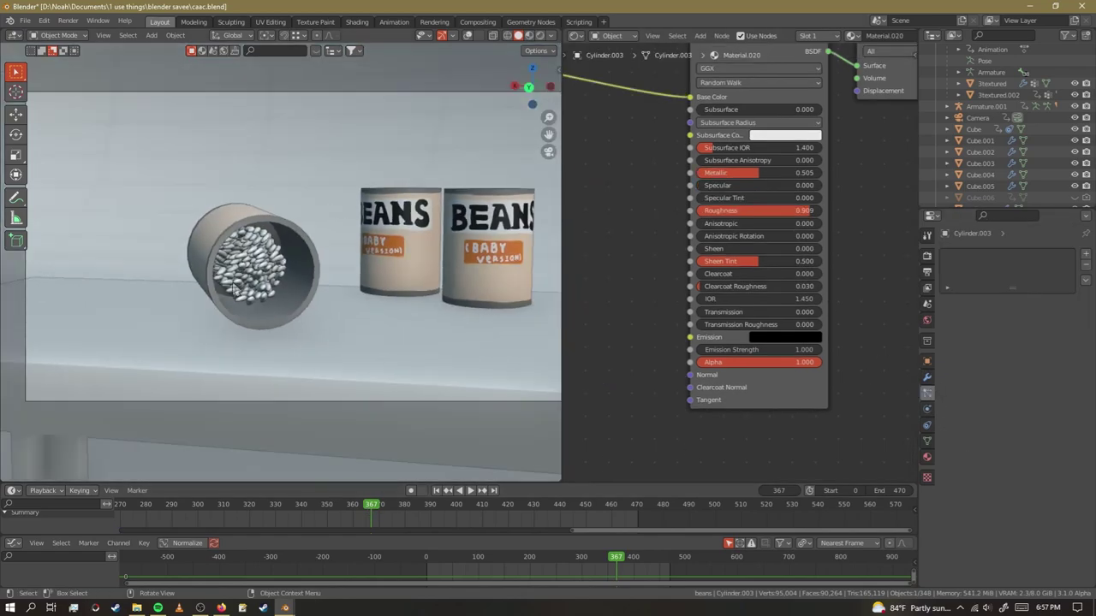
scroll(210, 287, up, 3)
shift+middle_drag(291, 219, 272, 233)
Scrub back and forth through the bean spill and show the tipped can's object properties.
drag(342, 510, 389, 510)
scroll(188, 274, down, 2)
scroll(257, 385, up, 2)
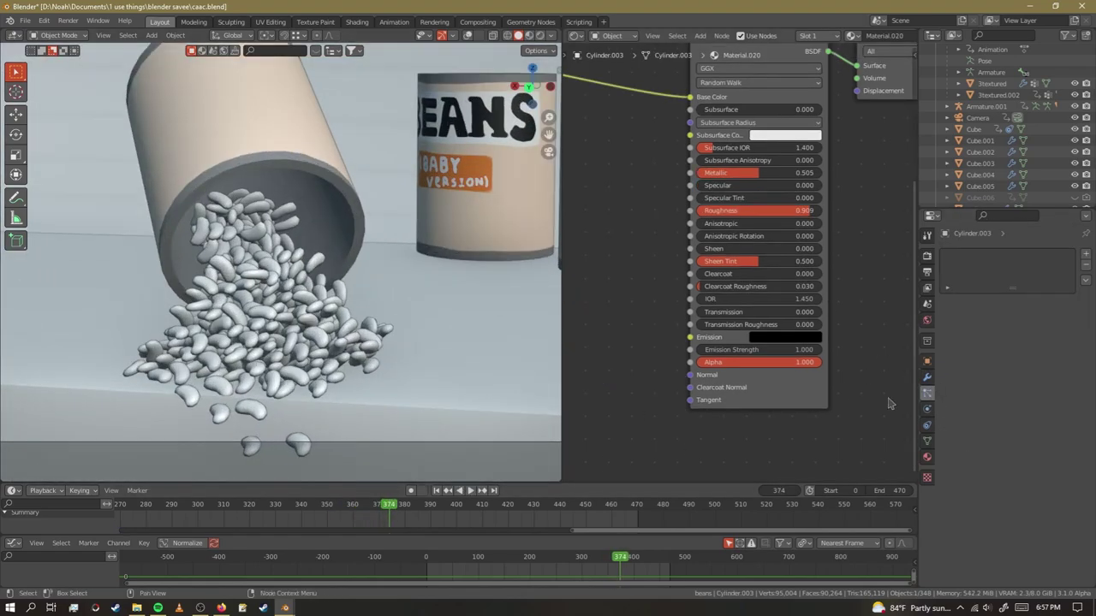
click(929, 362)
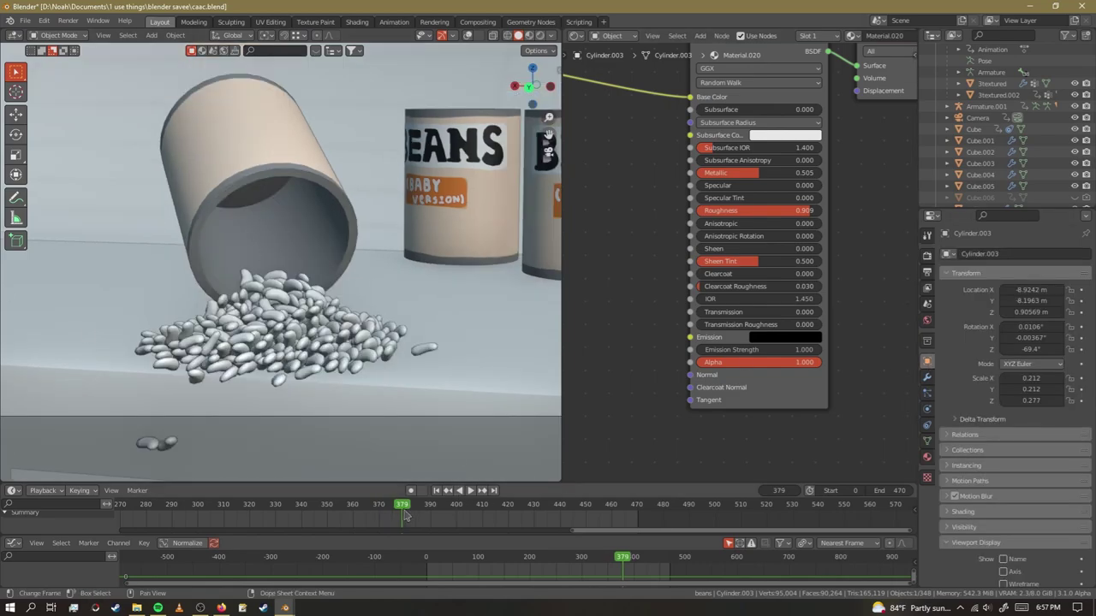
drag(404, 511, 369, 510)
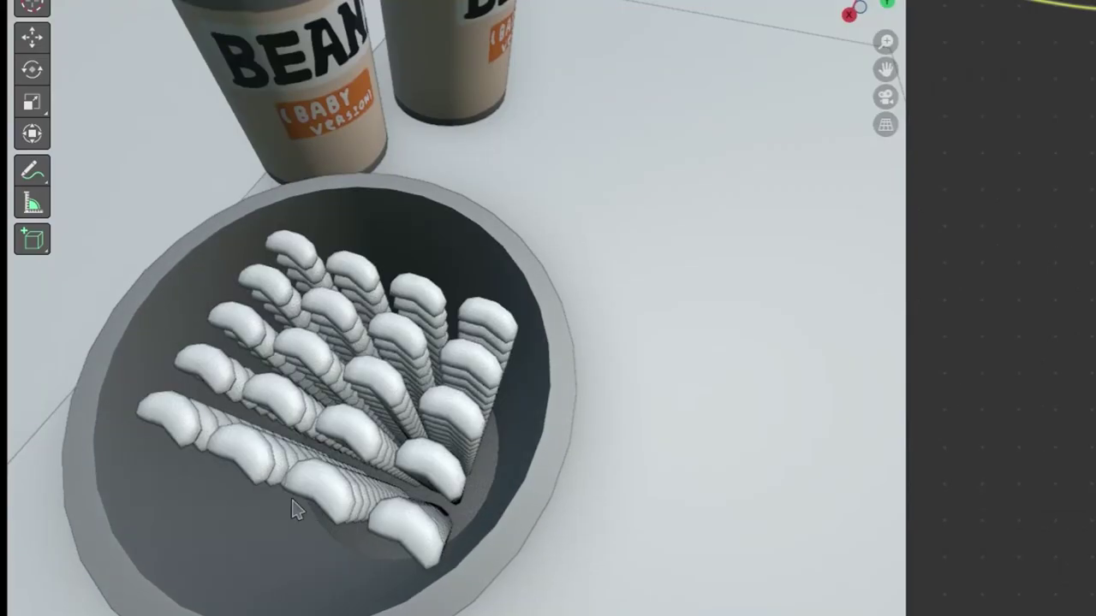
Examine the columns of stacked beans inside the can from above at frame 337.
scroll(294, 508, up, 4)
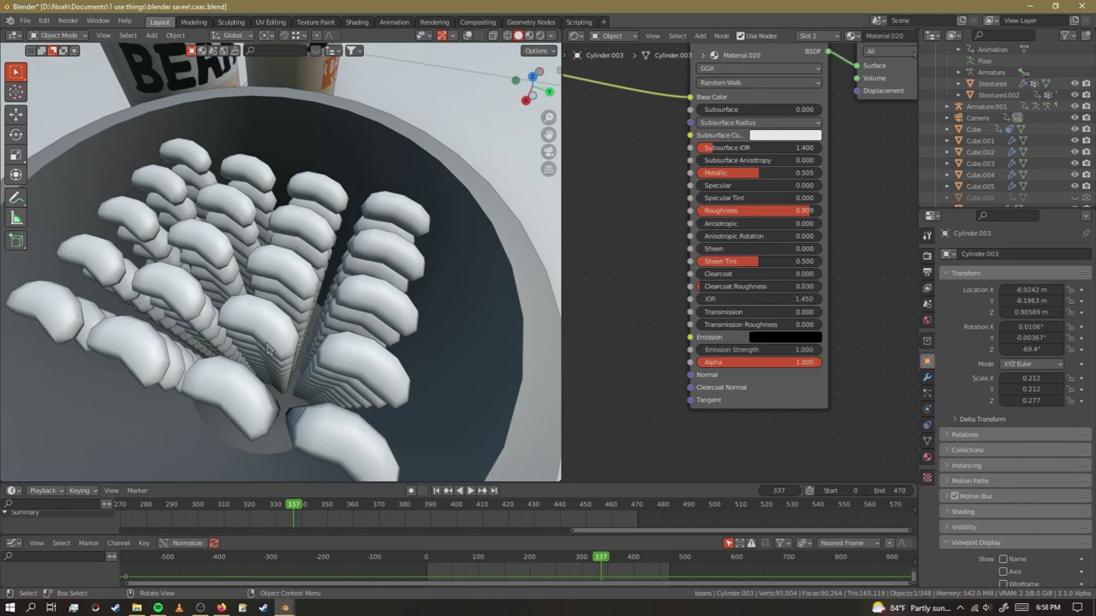
scroll(198, 216, down, 4)
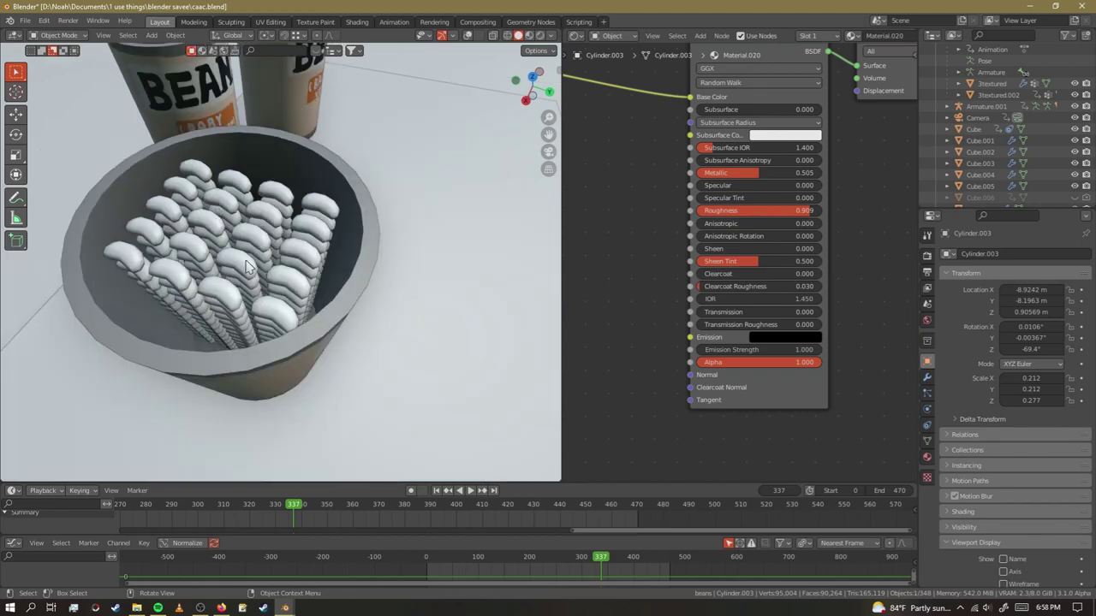
scroll(186, 278, up, 5)
scroll(229, 295, down, 4)
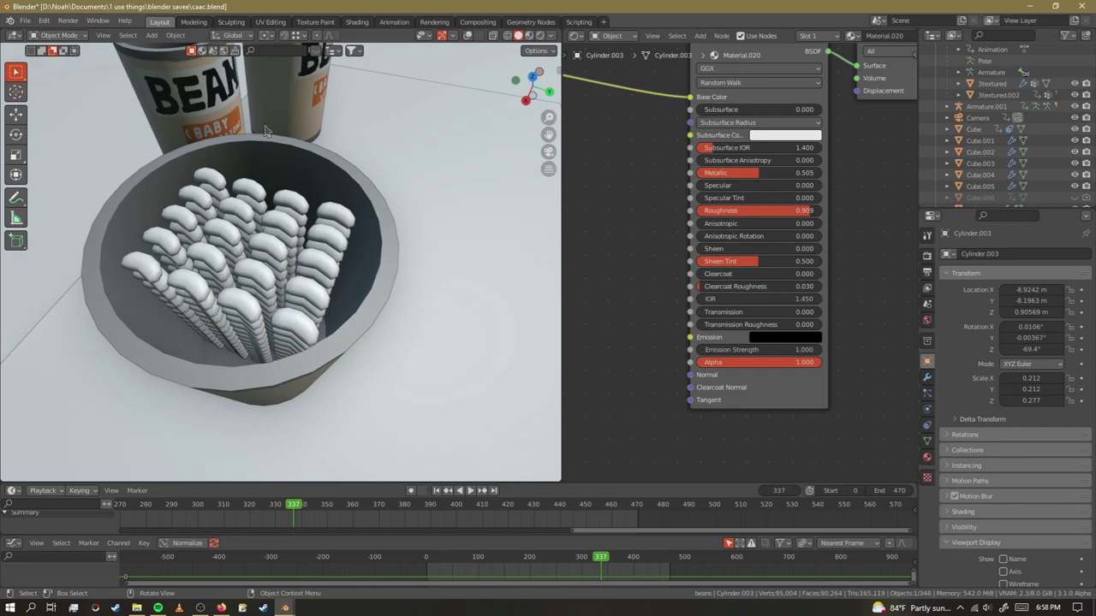
middle_drag(265, 130, 274, 351)
Expand the beans collection in the Outliner and look through its full list of bean objects.
scroll(940, 199, down, 8)
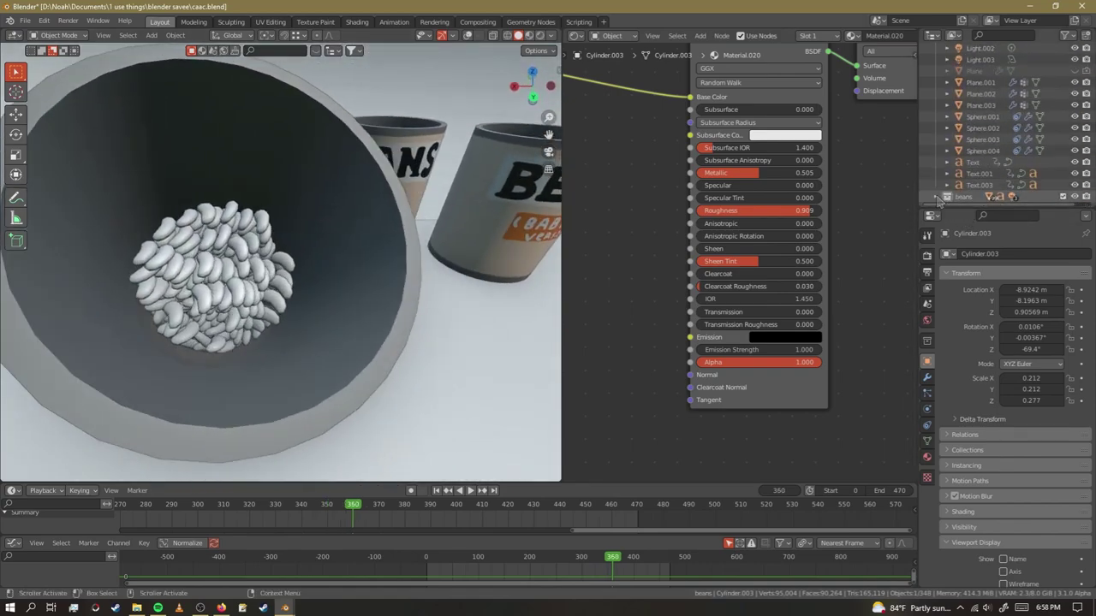
click(938, 197)
scroll(959, 151, down, 20)
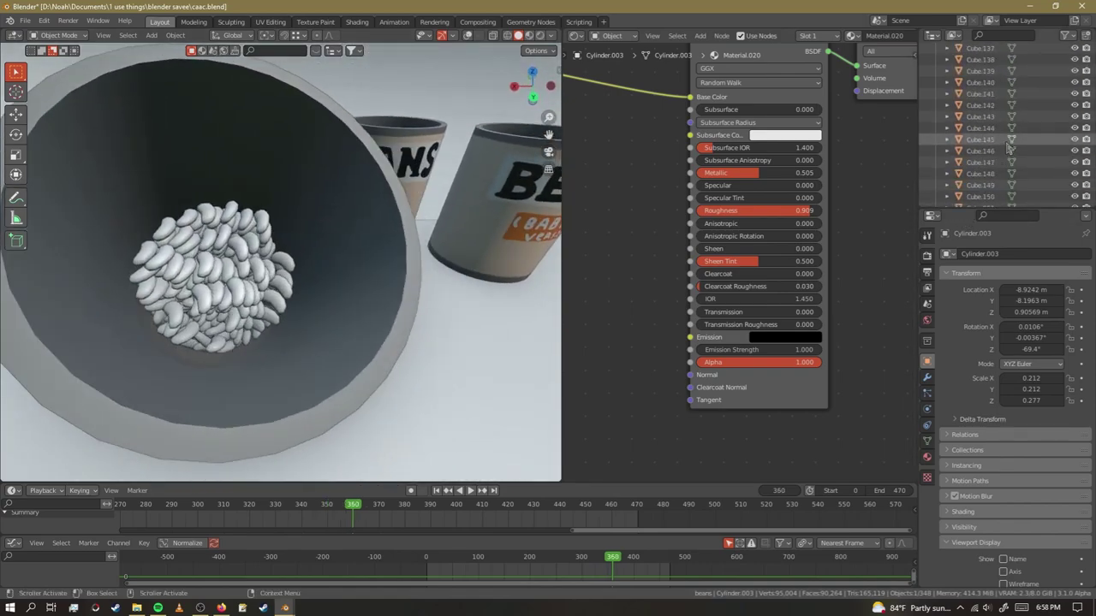
scroll(1011, 148, down, 20)
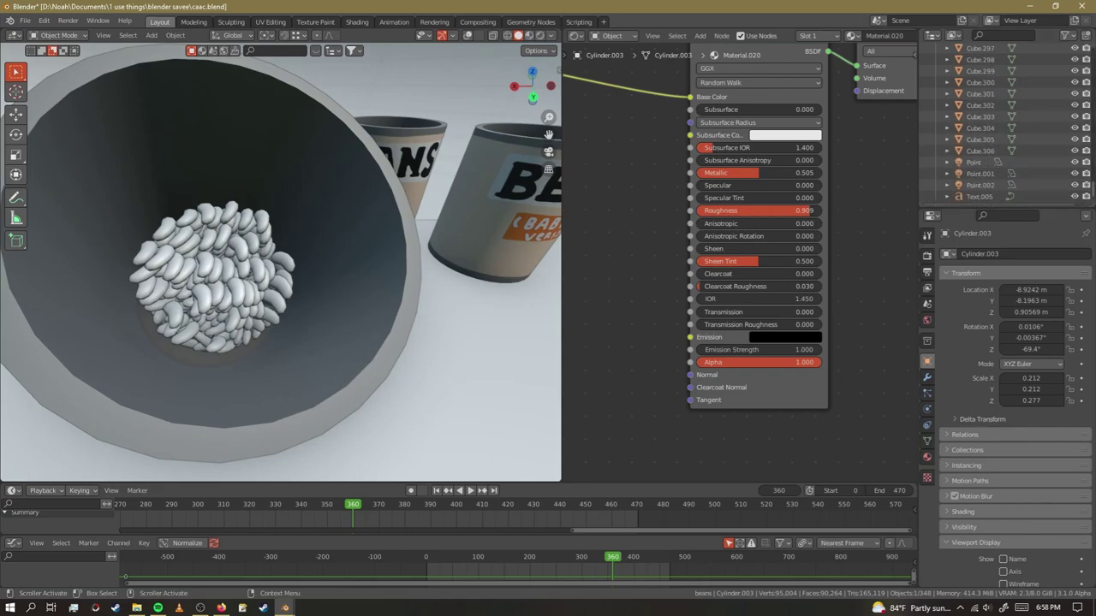
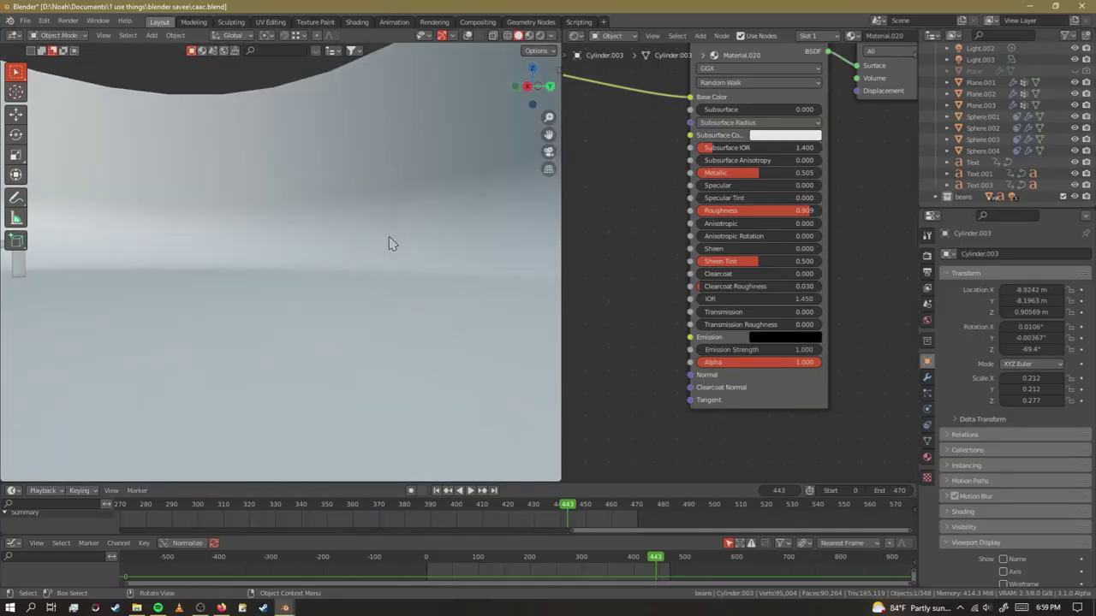
Browse the BlenderKit asset bar over the empty backdrop, previewing models such as the vase with dried flowers and the chicken.
middle_drag(388, 244, 349, 245)
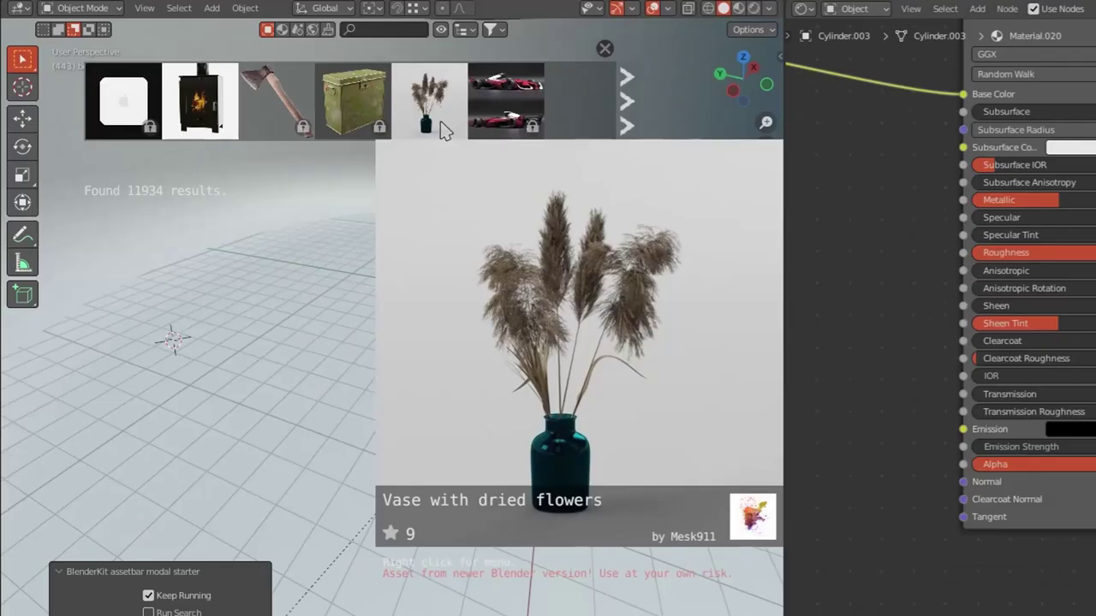
mouse_move(277, 112)
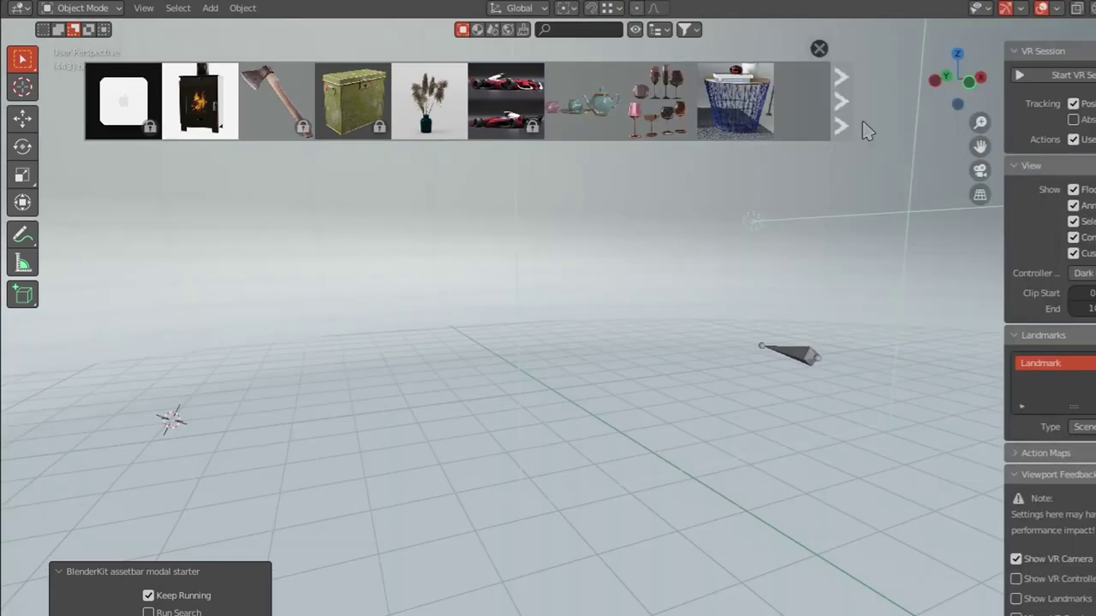
scroll(493, 125, down, 4)
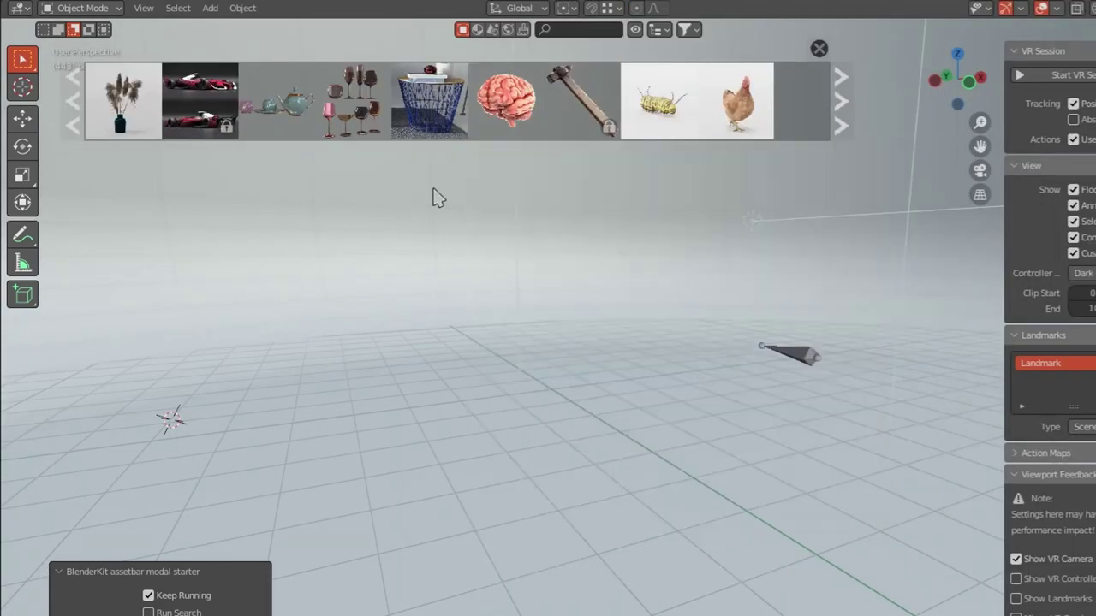
mouse_move(723, 120)
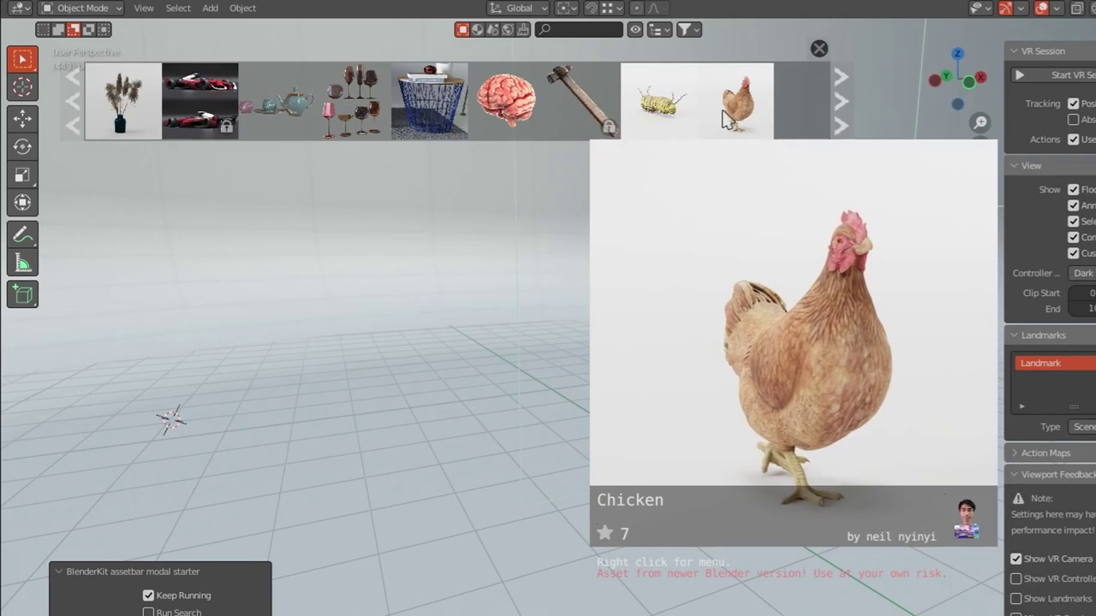
scroll(724, 120, down, 10)
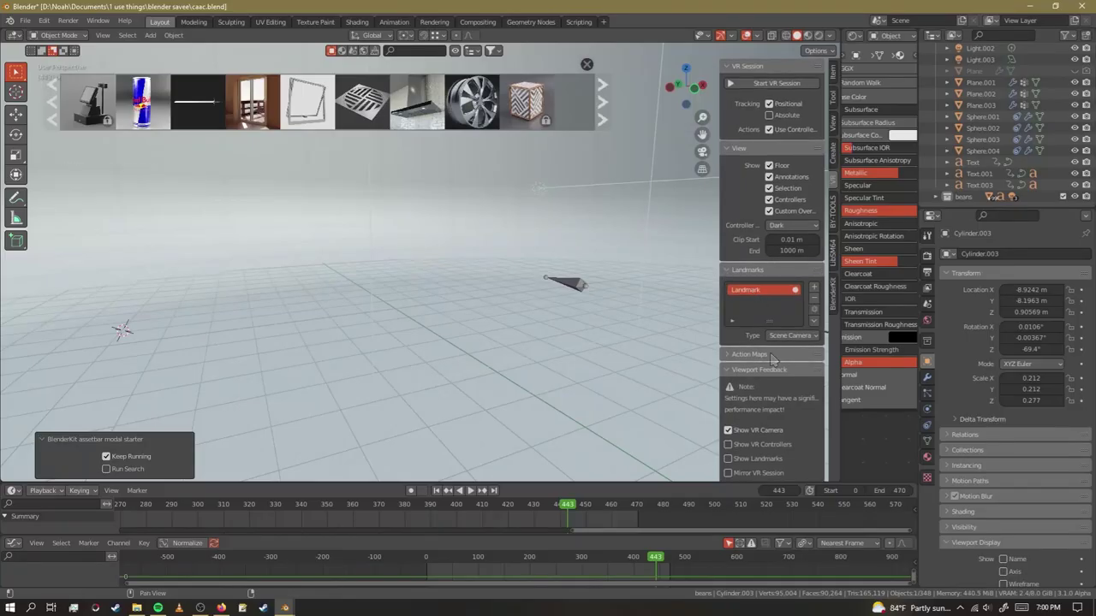
Undo the last scene change and expand the BlenderKit search filters for models.
key(ctrl+z)
click(735, 355)
click(741, 427)
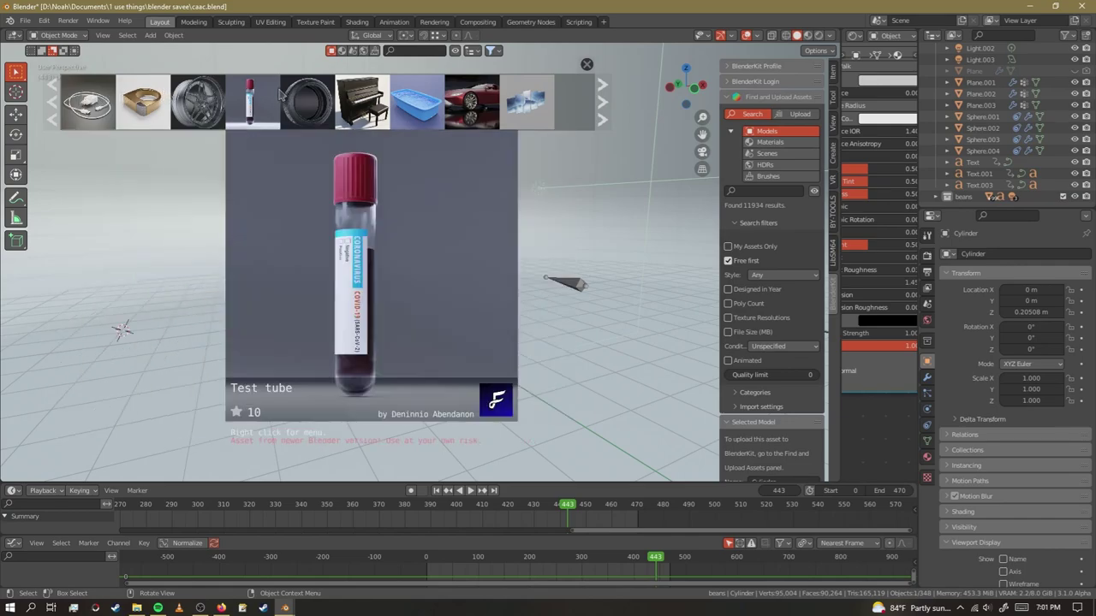
Browse more BlenderKit models, expand the model categories, and look through the vehicle models.
scroll(310, 103, down, 8)
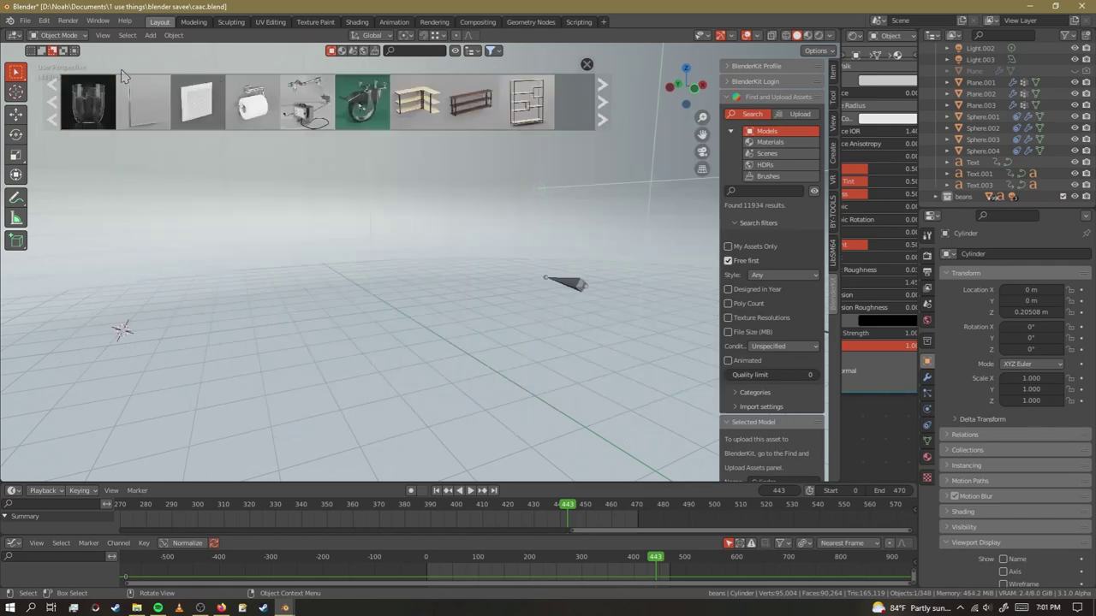
scroll(498, 120, down, 6)
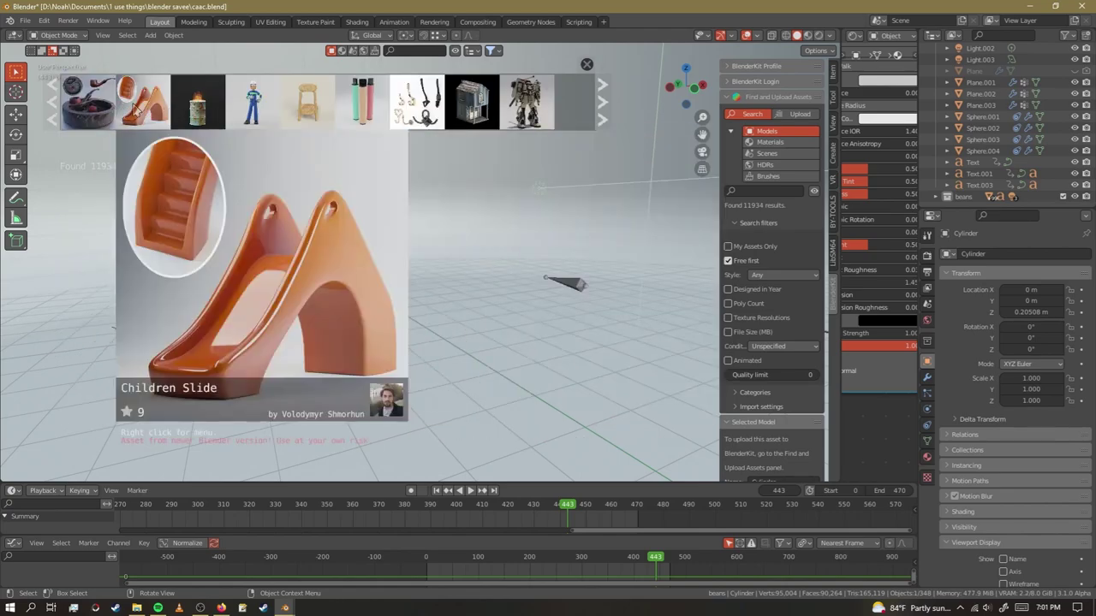
scroll(165, 111, down, 4)
scroll(758, 387, down, 1)
click(755, 381)
scroll(759, 391, down, 5)
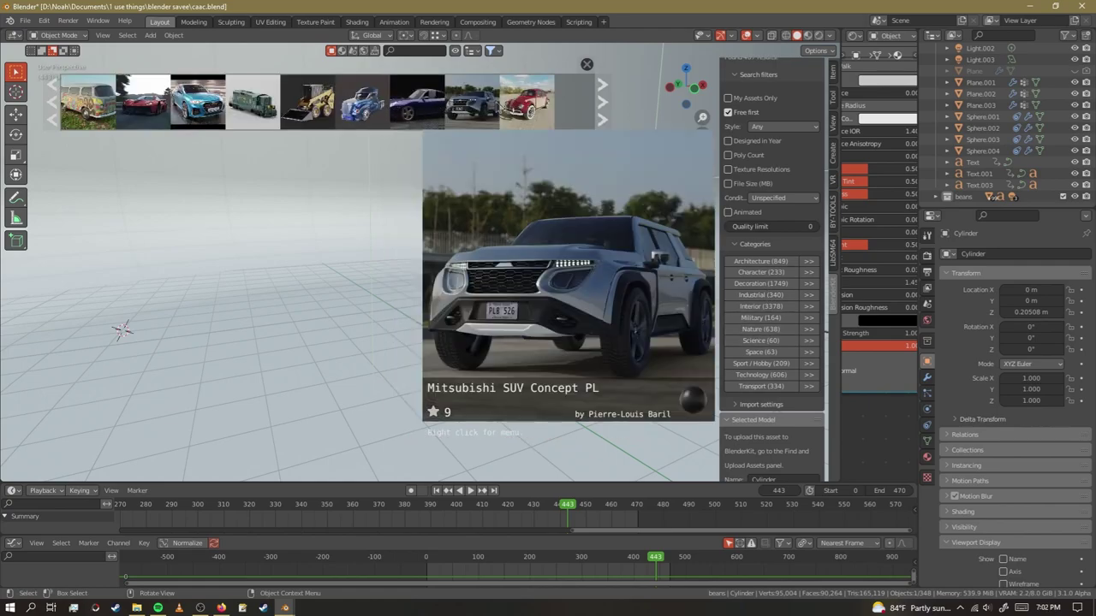
Find the 2004 Chevrolet Lumina SS PL among the vehicle models and place it on the scene's floor.
click(601, 105)
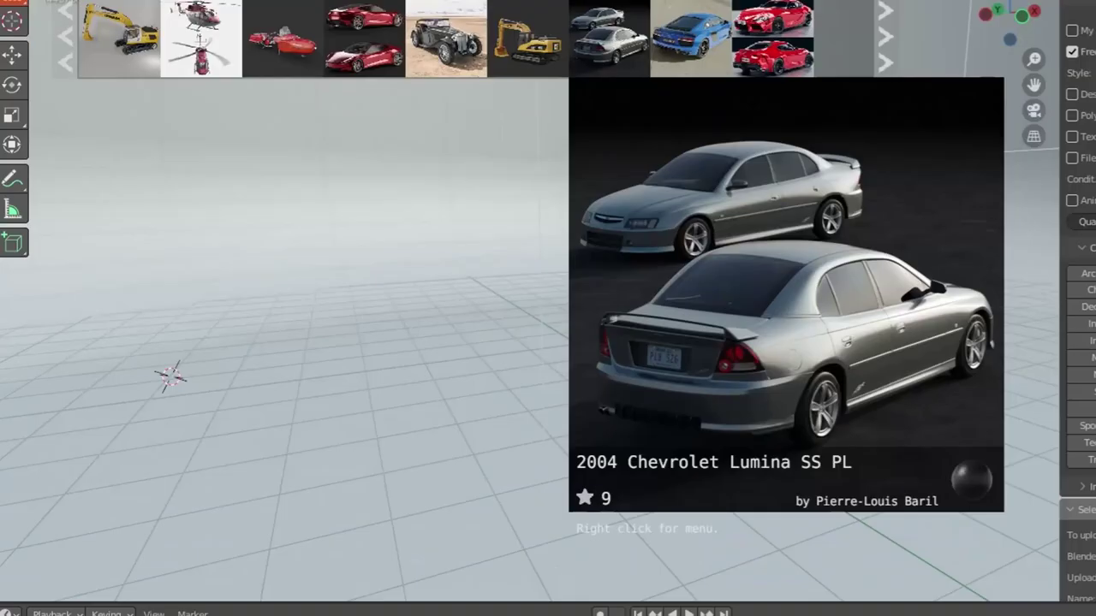
drag(415, 101, 316, 300)
drag(488, 362, 462, 362)
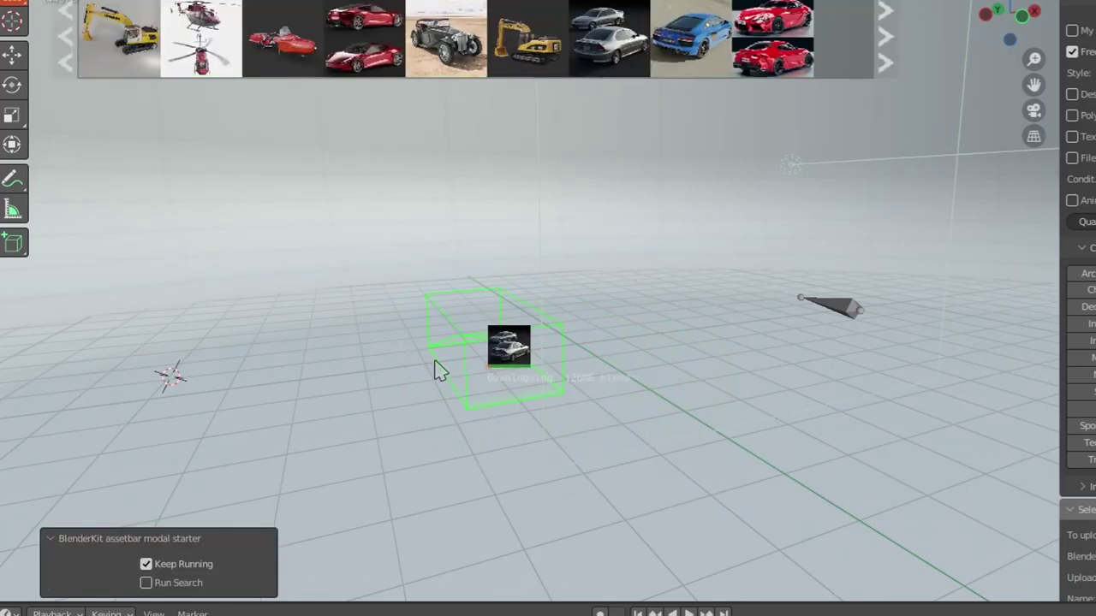
Try moving the imported car's base mesh, and undo the move.
key(g)
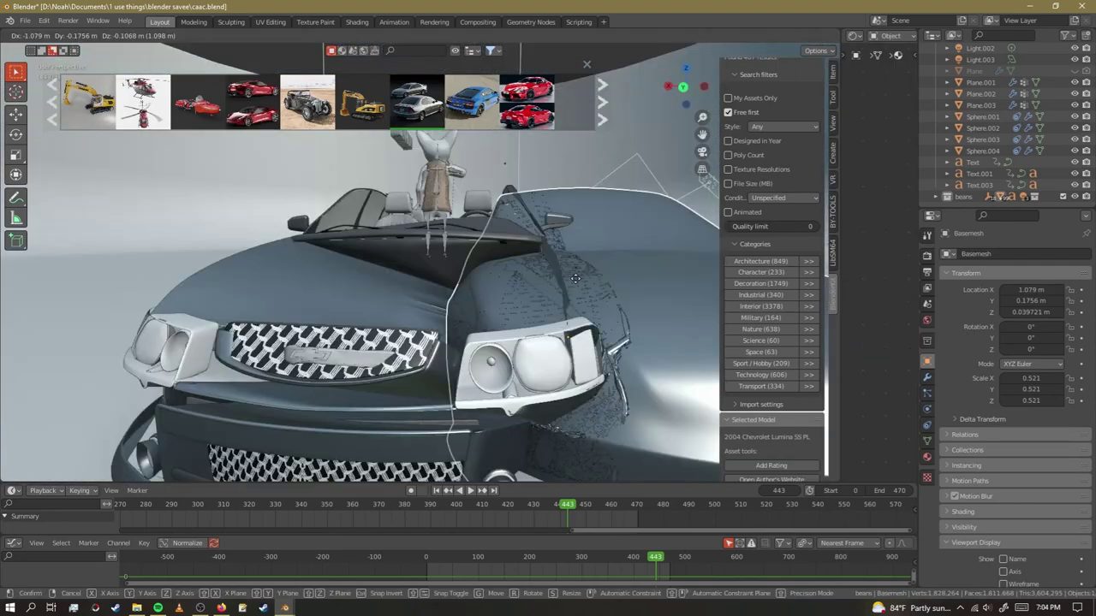
click(505, 282)
key(ctrl+z)
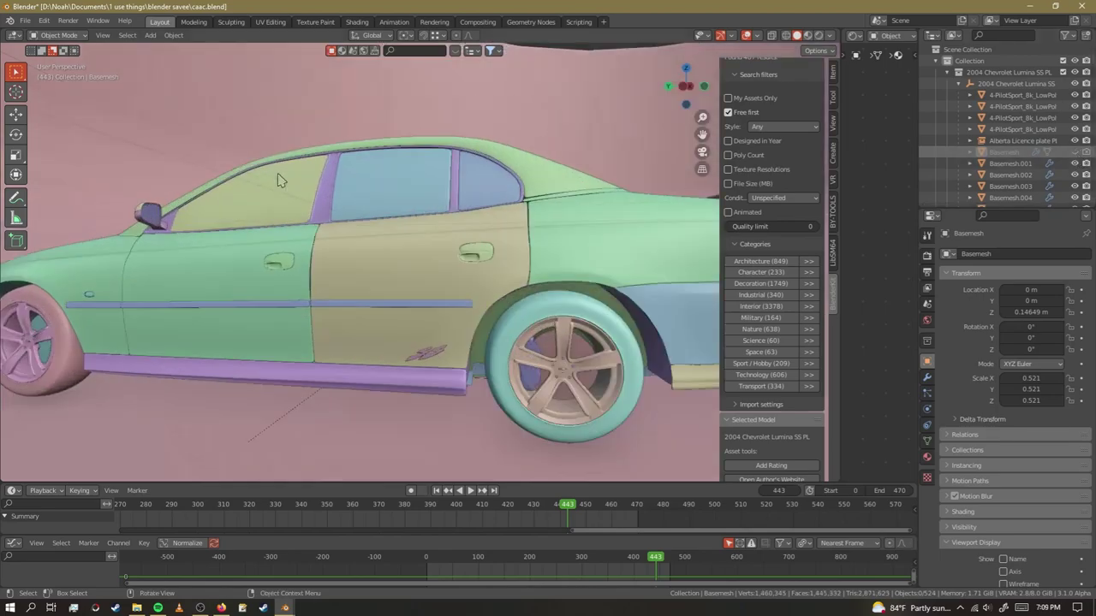
Delete the leftover Chevrolet badge pieces and the Plane.004 emblem floating behind the car.
middle_drag(279, 180, 310, 184)
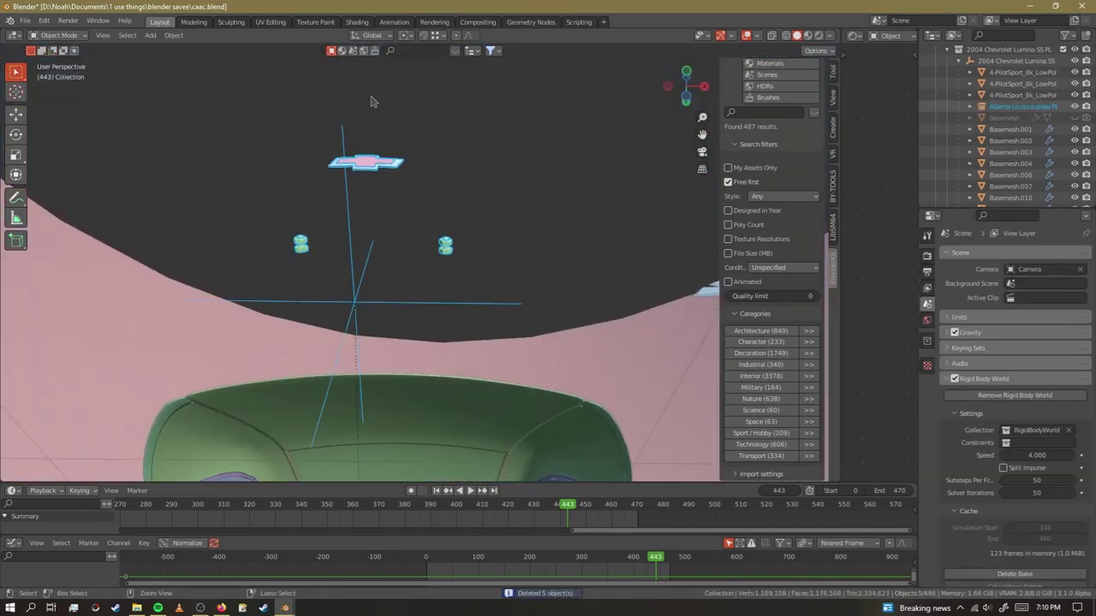
click(395, 165)
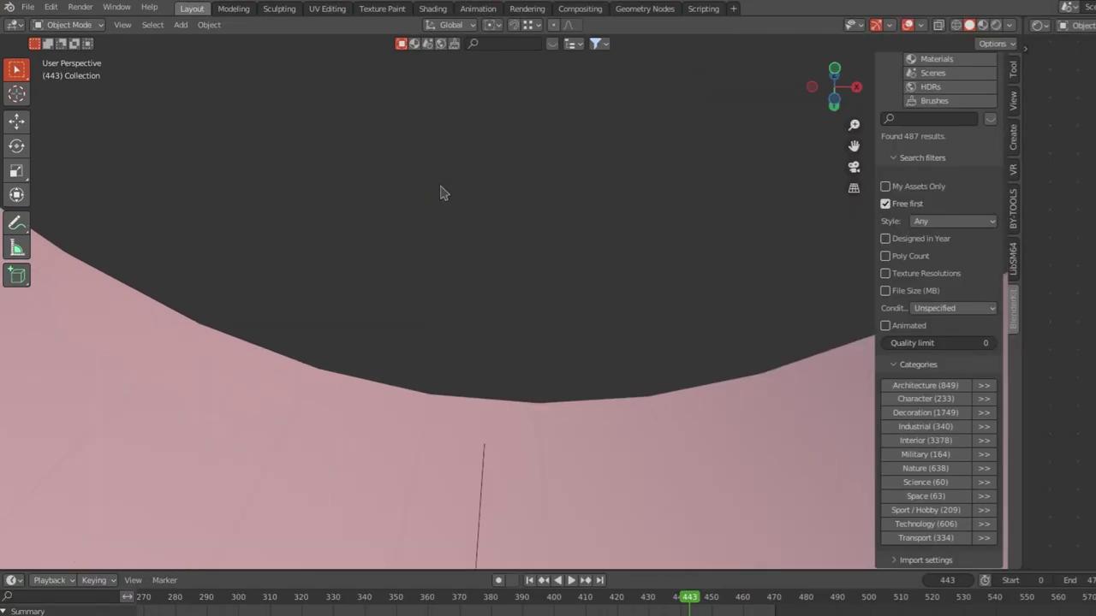
scroll(437, 206, down, 5)
middle_drag(429, 223, 445, 242)
scroll(480, 394, up, 4)
click(465, 416)
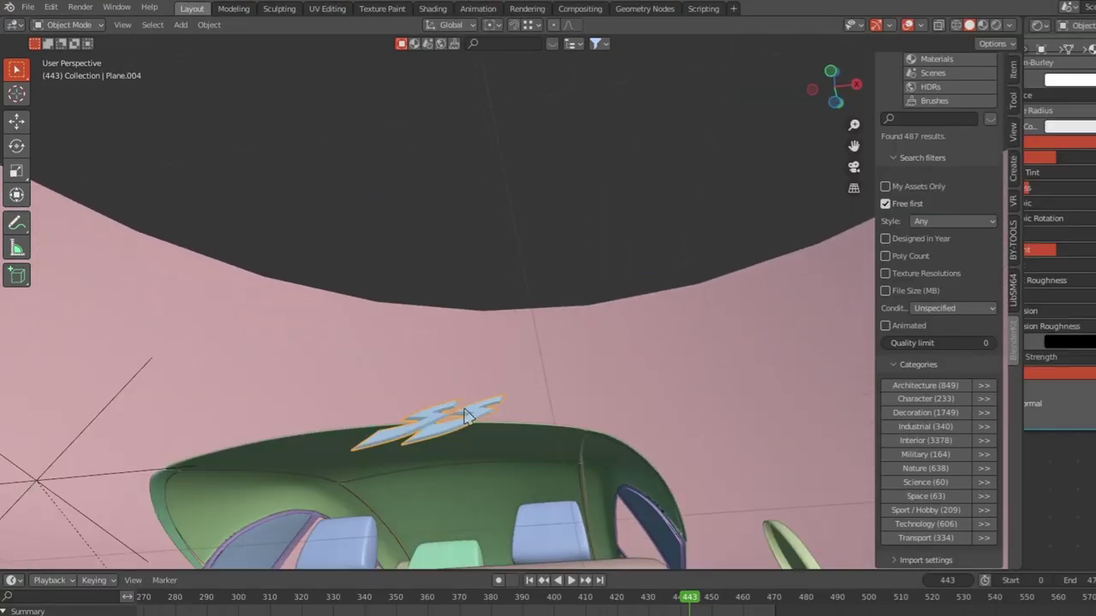
key(Delete)
Delete the linked geometry on the unwanted side of the car's body in Edit Mode.
scroll(428, 316, down, 6)
middle_drag(418, 296, 399, 443)
shift+middle_drag(523, 548, 529, 448)
scroll(526, 326, up, 4)
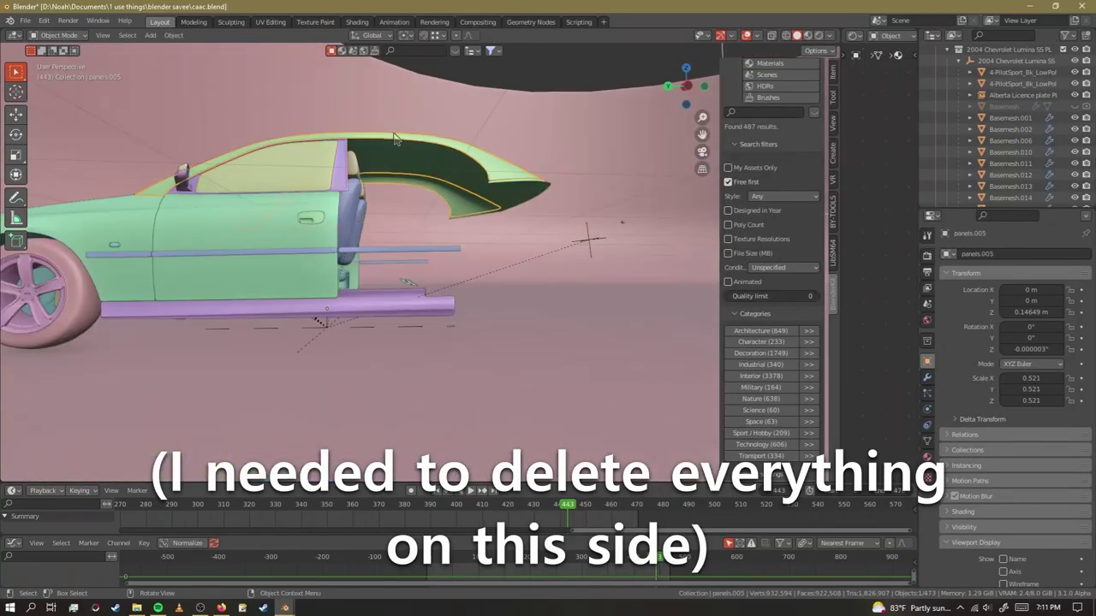
middle_drag(359, 282, 324, 315)
key(Tab)
click(377, 288)
key(Tab)
scroll(359, 295, up, 5)
key(l)
key(Delete)
Return to Object Mode and open the roof panel, panels.006, for mesh editing.
middle_drag(446, 300, 394, 113)
click(58, 37)
click(57, 48)
click(308, 316)
key(Tab)
key(Tab)
click(394, 112)
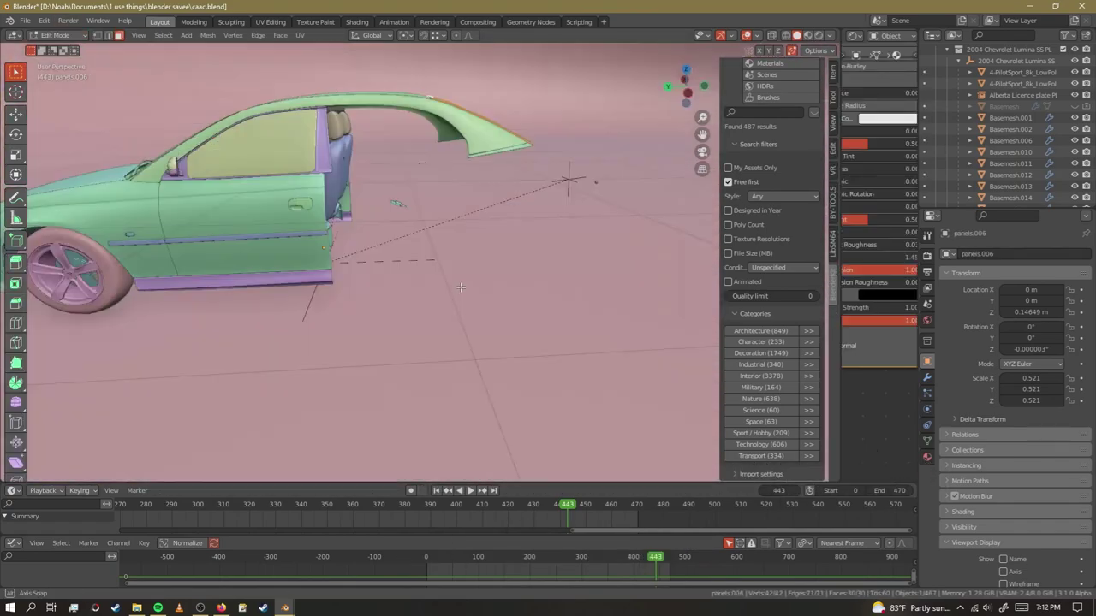
Add a Mirror modifier to the car's remaining half body panels.
middle_drag(394, 154, 313, 146)
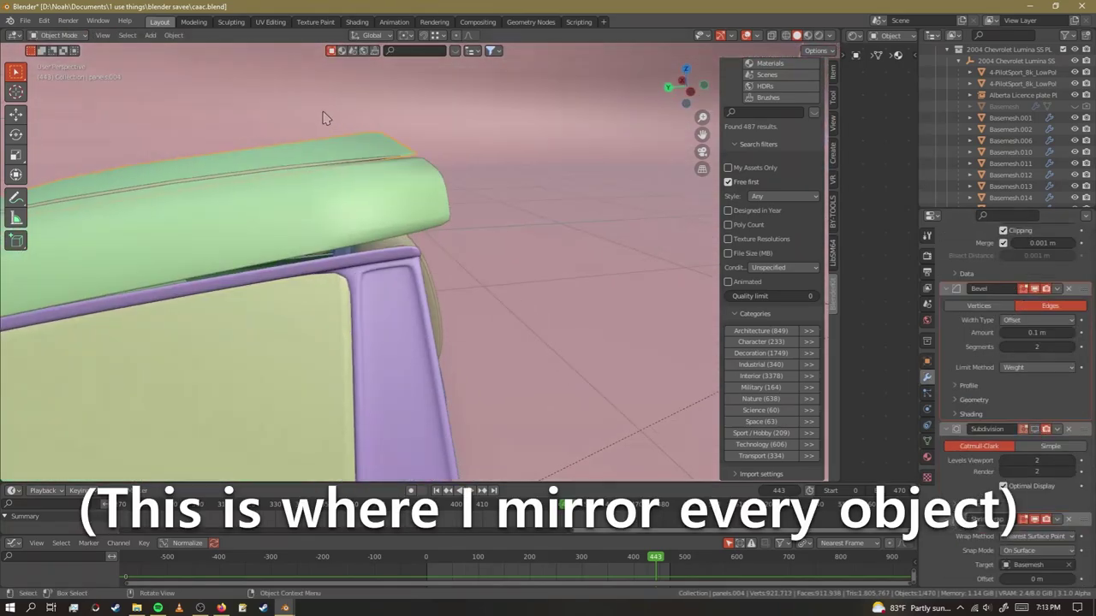
scroll(326, 118, down, 8)
scroll(181, 293, up, 6)
scroll(256, 257, down, 6)
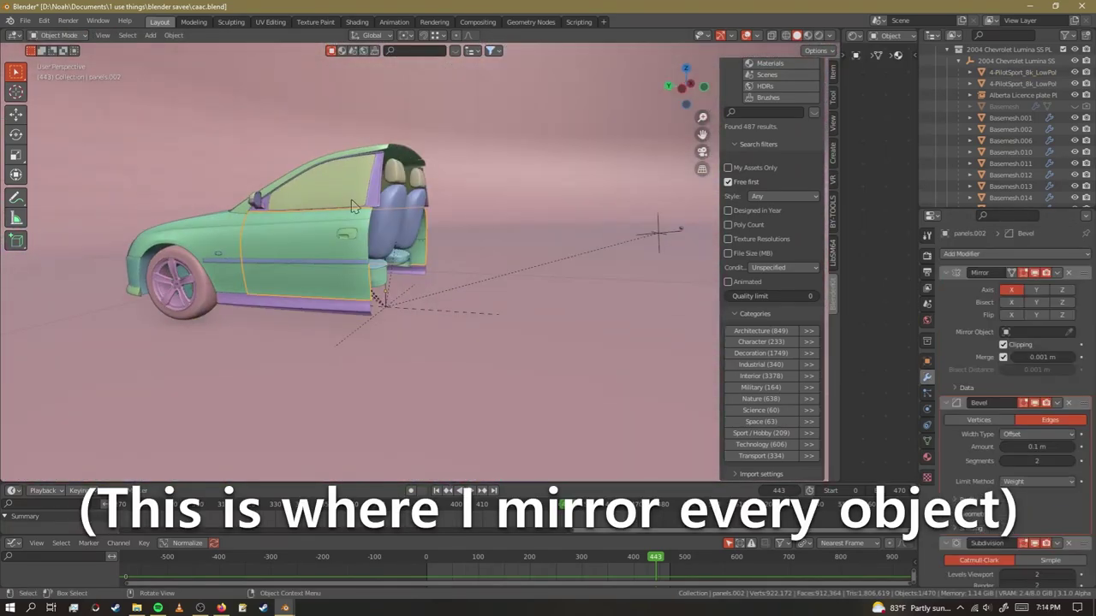
click(967, 254)
click(858, 386)
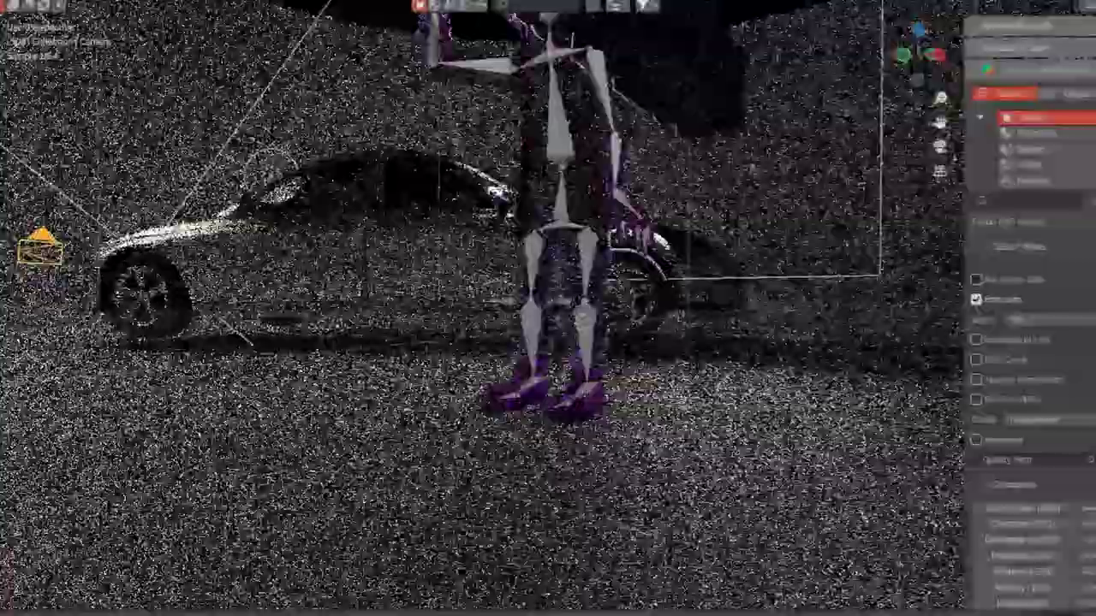
Inspect the rendered preview of the character's legs and rig in front of the car.
scroll(547, 257, up, 4)
middle_drag(514, 205, 498, 178)
scroll(566, 214, up, 2)
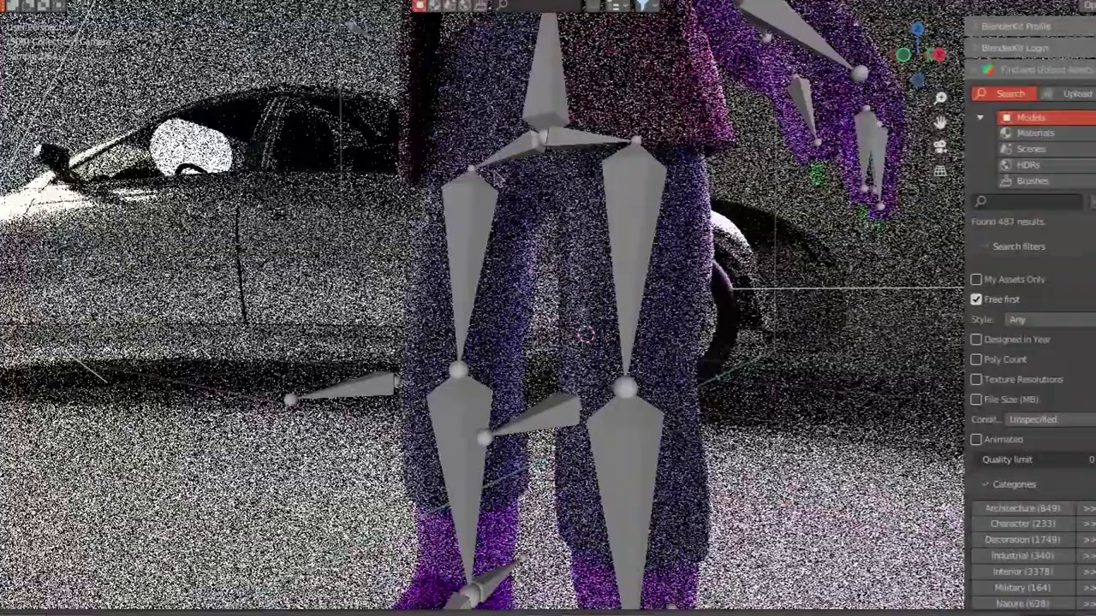
scroll(668, 340, up, 5)
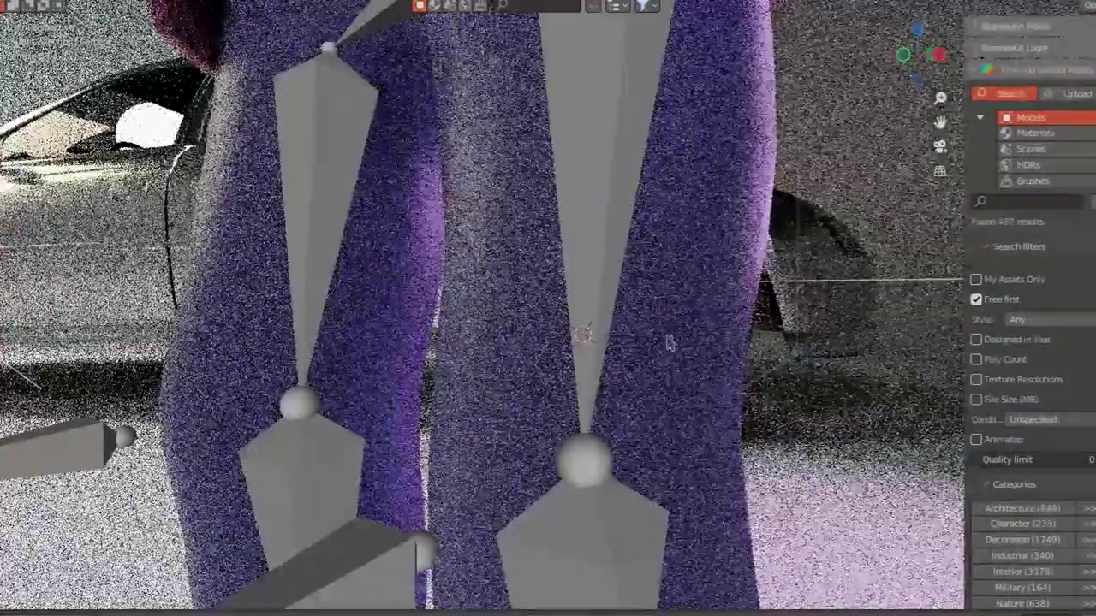
middle_drag(670, 343, 575, 335)
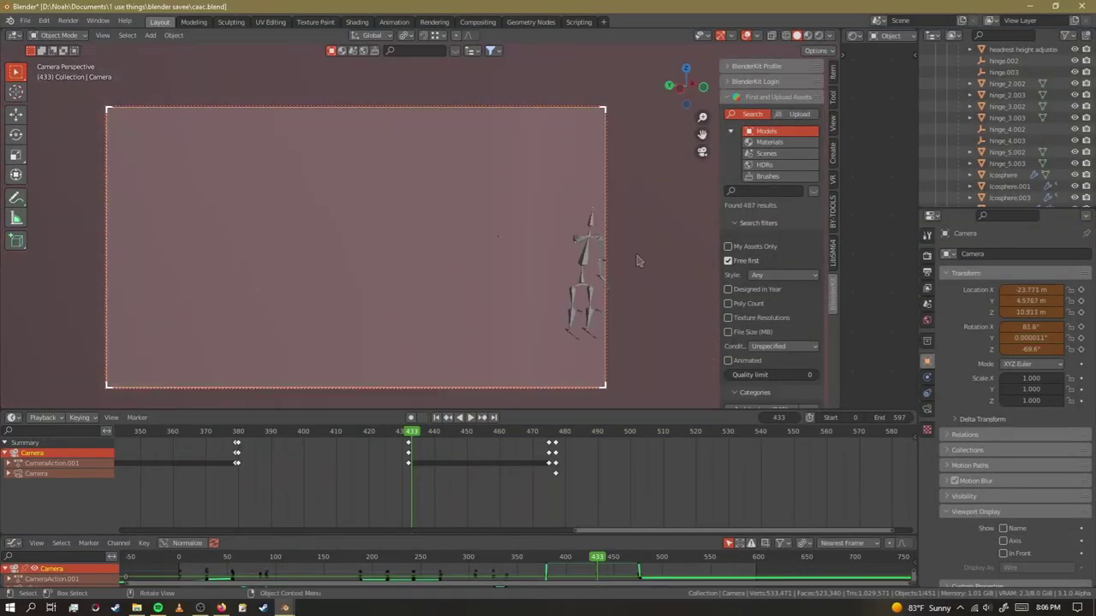
Move the camera into a close-up of the character's face at frame 433 and check its rendered view.
scroll(638, 261, up, 1)
shift+middle_drag(638, 261, 516, 238)
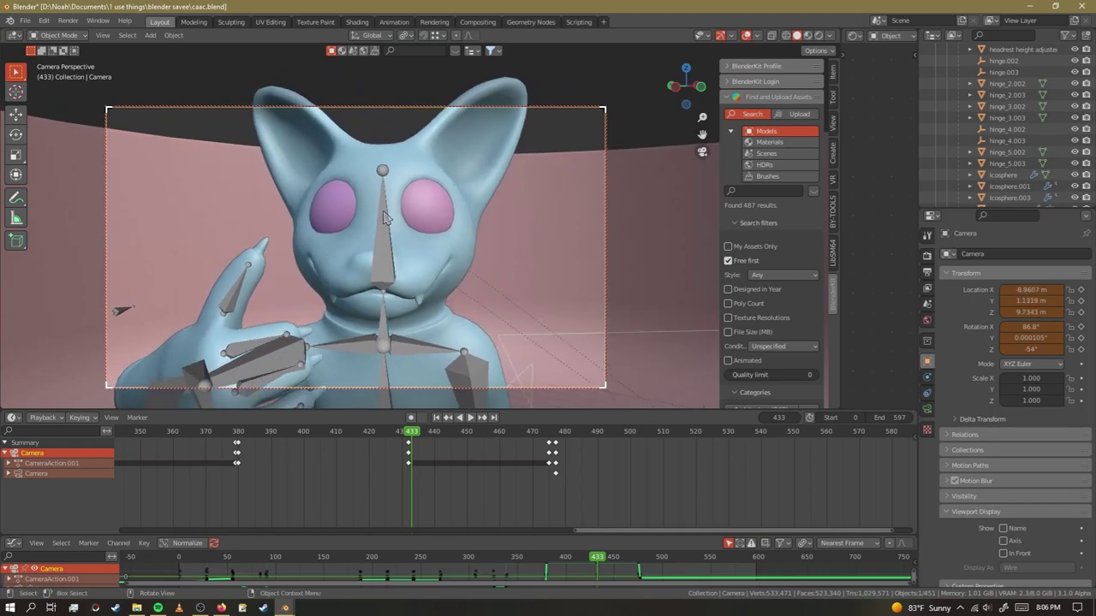
scroll(384, 218, up, 2)
click(927, 409)
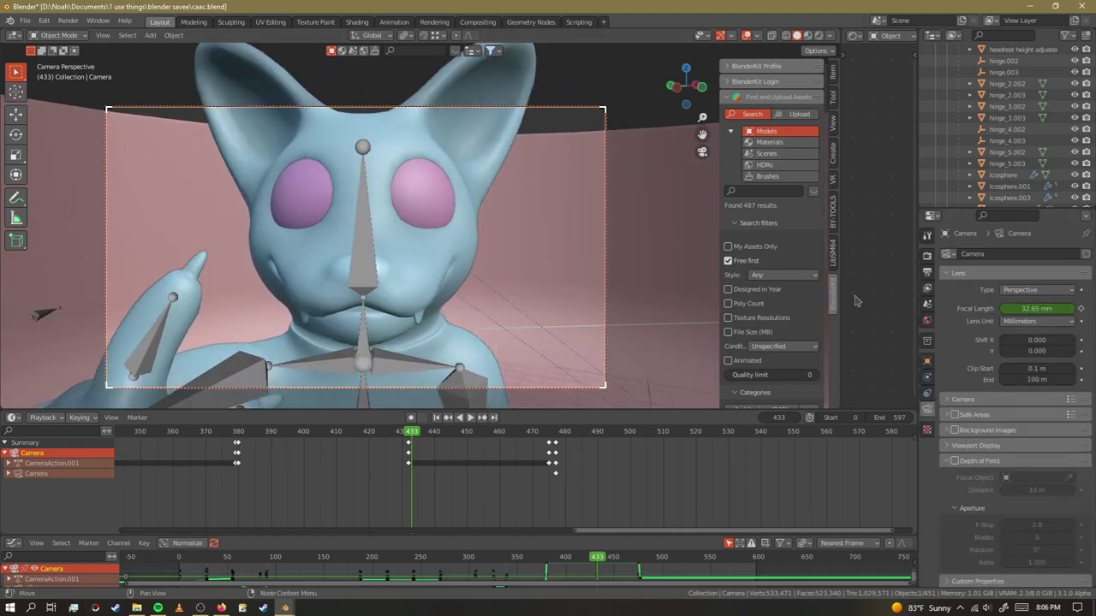
drag(497, 592, 623, 581)
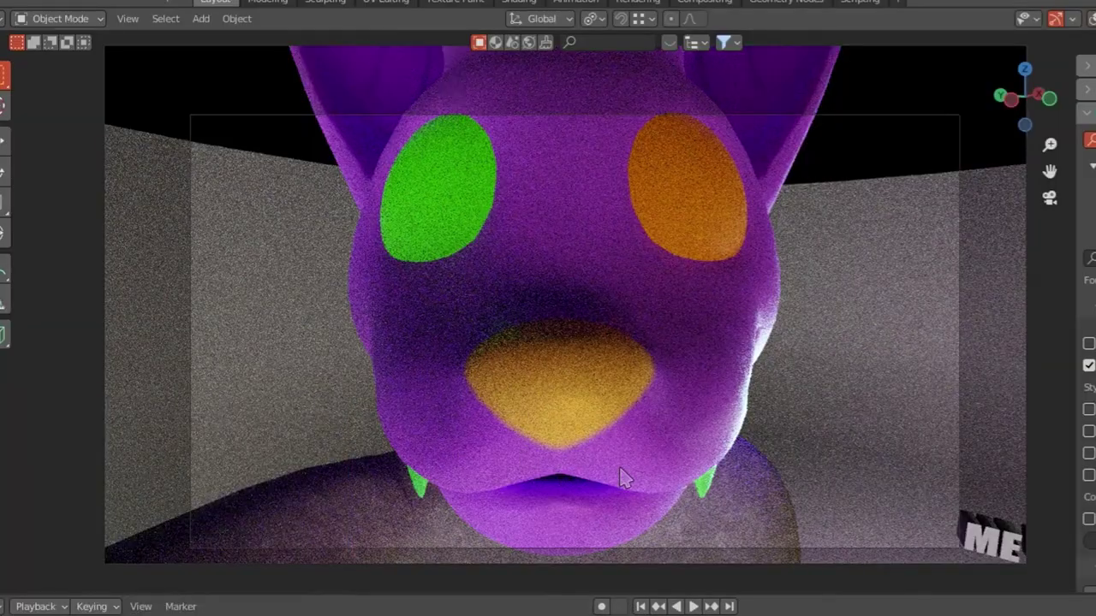
scroll(789, 413, up, 1)
scroll(543, 349, down, 1)
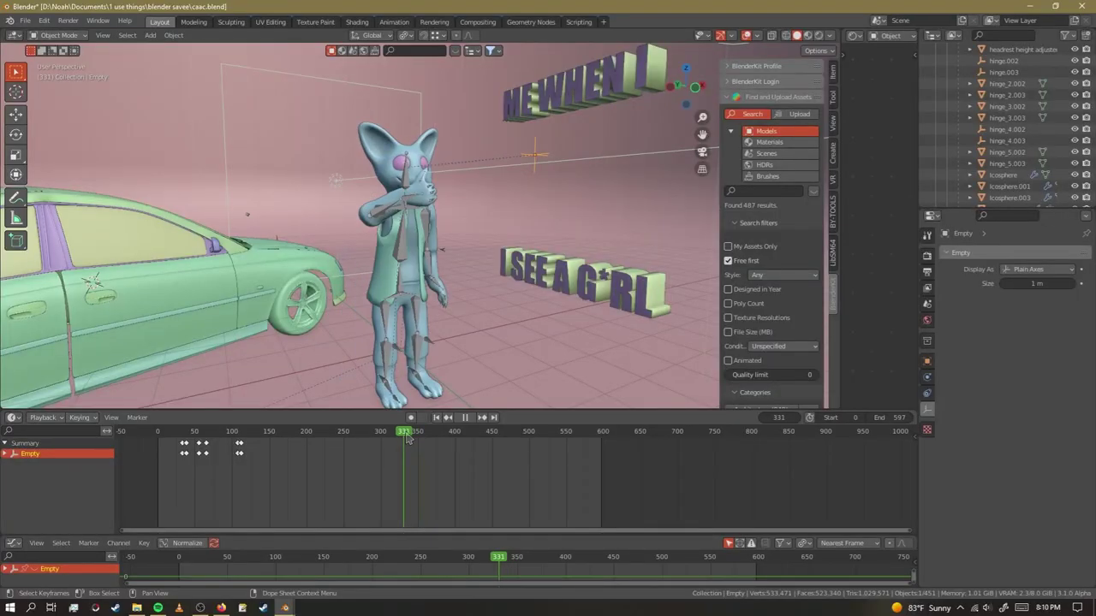
Scrub the animation around frames 331 to 370, and open the vest's modifier settings.
drag(422, 431, 409, 434)
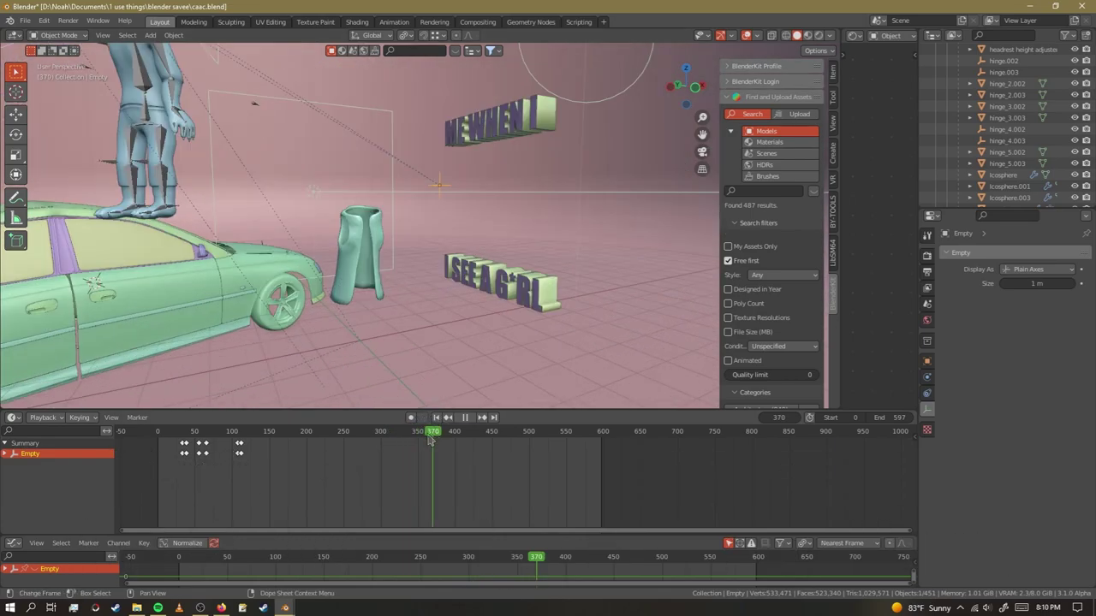
key(Escape)
click(347, 272)
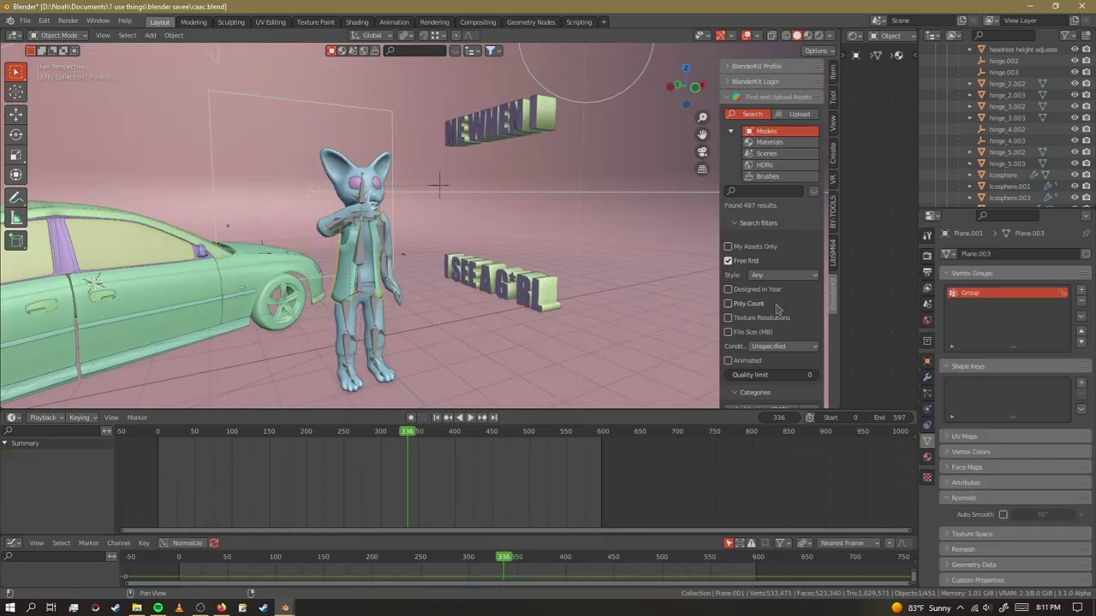
click(927, 394)
click(927, 377)
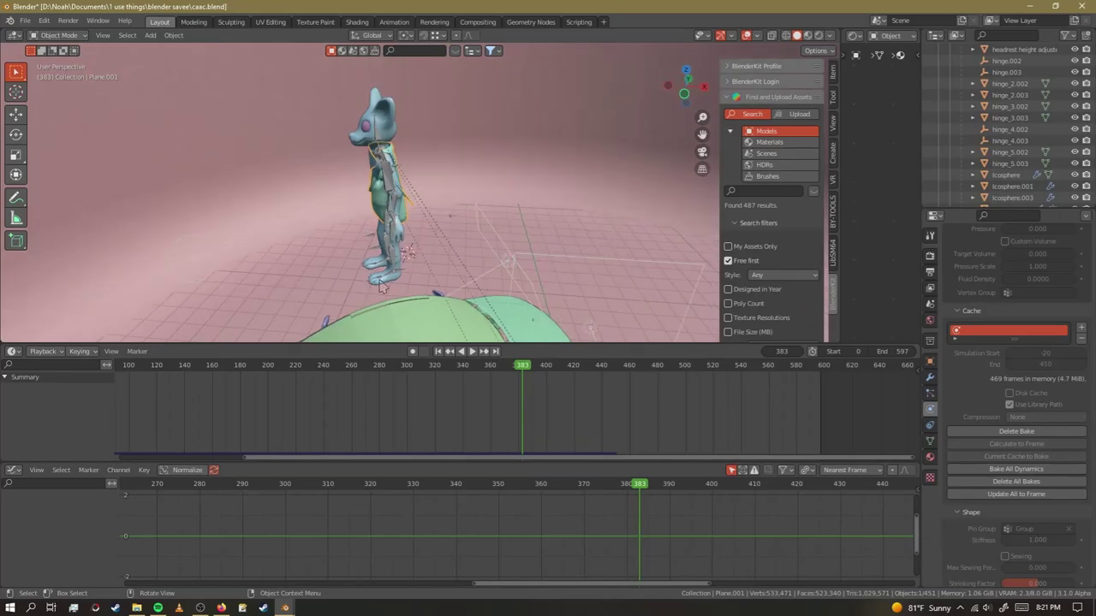
Examine the vest's cloth simulation around the character's neck and back at frame 383.
scroll(403, 162, up, 5)
middle_drag(401, 163, 403, 224)
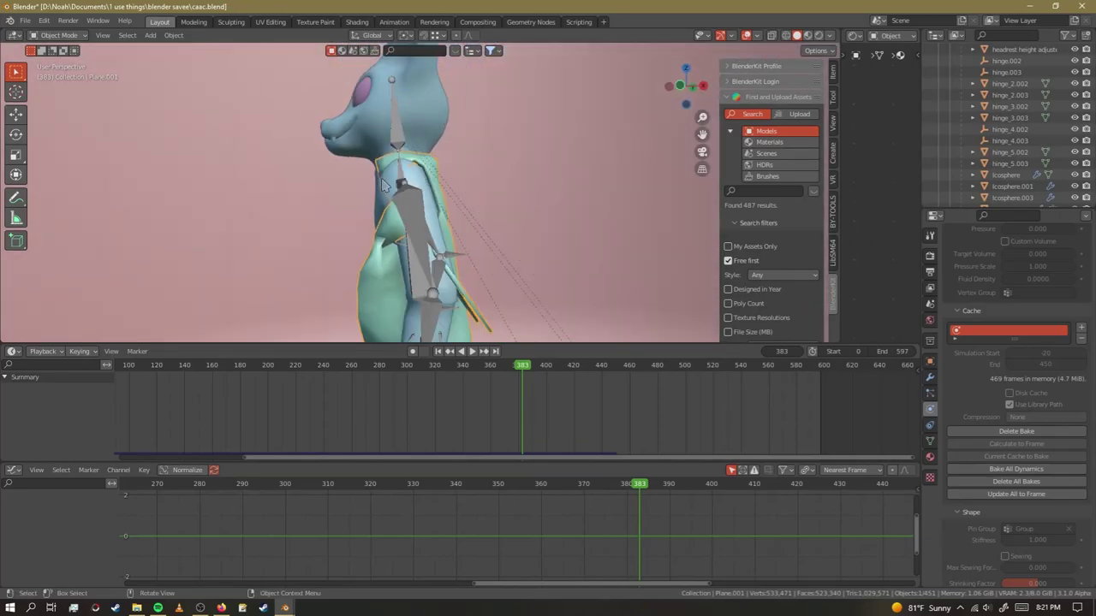
scroll(402, 224, down, 5)
scroll(385, 219, up, 3)
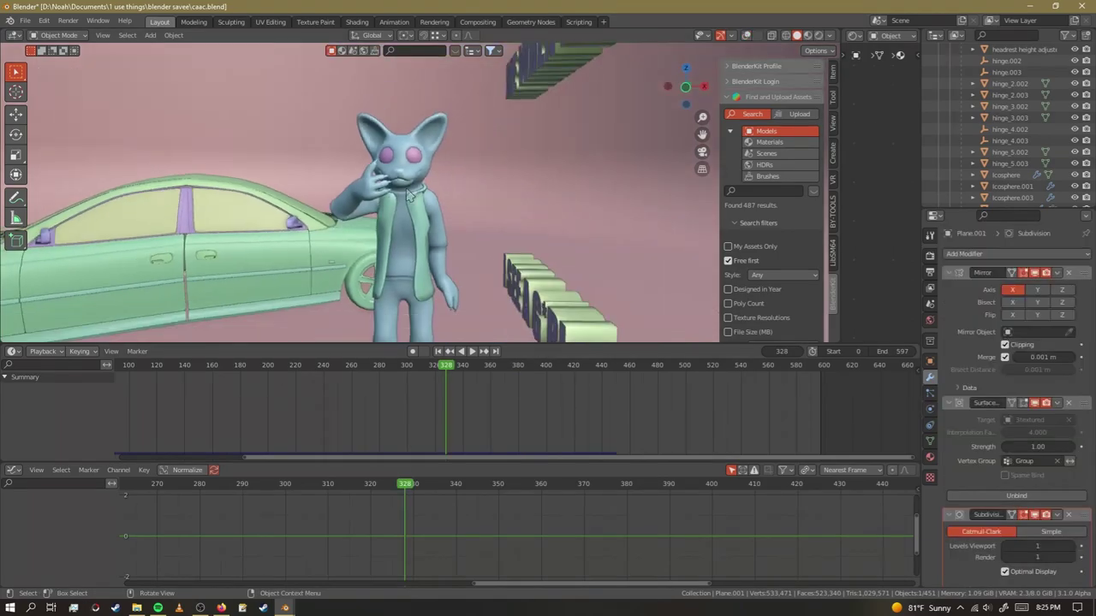
Keyframe the vest's Surface Deform strength of 1.00 at frame 338 and play the animation.
scroll(396, 201, up, 4)
mouse_move(438, 372)
mouse_down()
mouse_move(426, 369)
mouse_move(447, 366)
mouse_up()
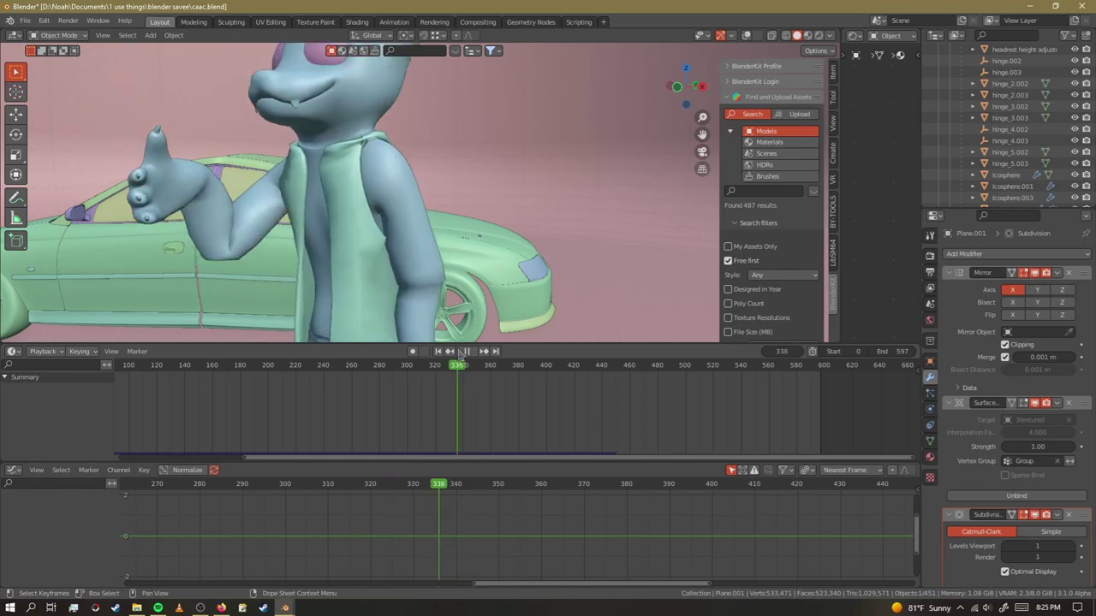
click(465, 351)
key(i)
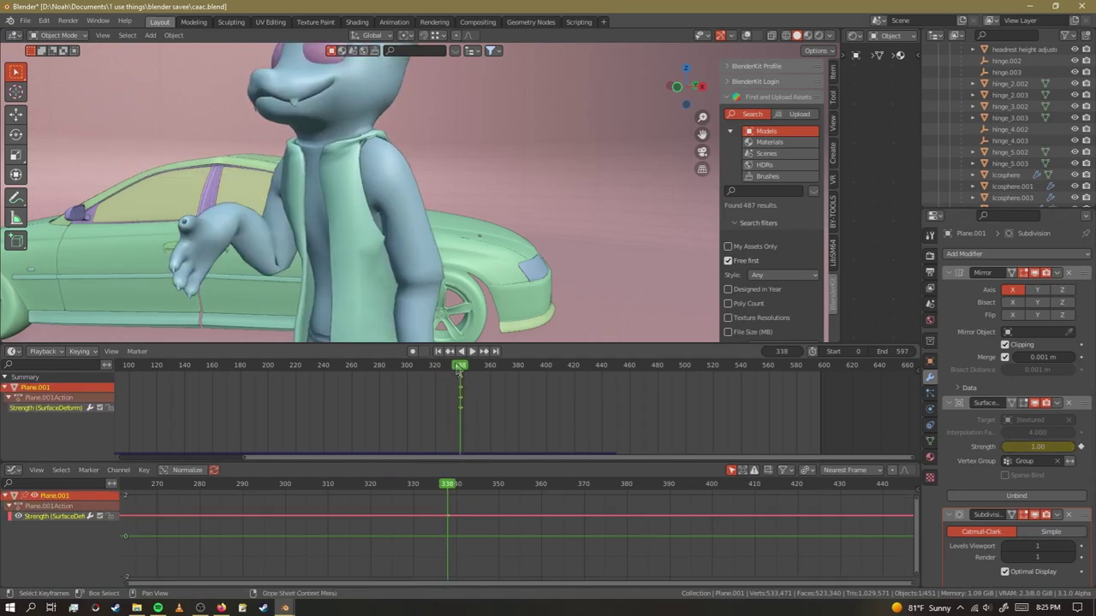
key(space)
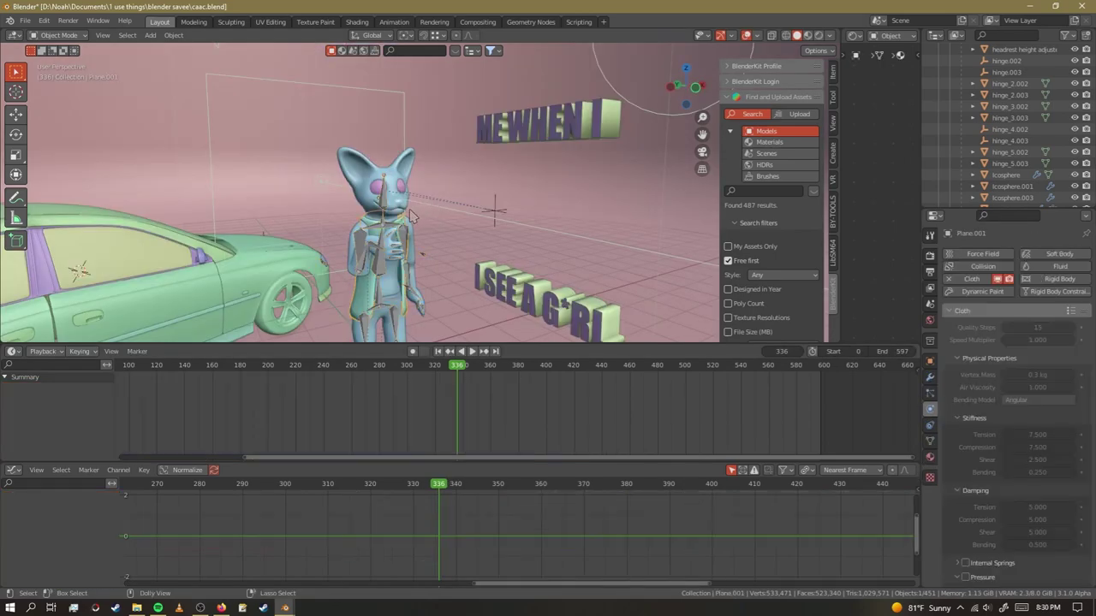
Examine how the simulated vest hangs on the character at frame 329.
mouse_move(445, 240)
middle_down()
mouse_move(469, 248)
mouse_move(462, 231)
middle_up()
scroll(469, 248, down, 2)
scroll(469, 248, up, 4)
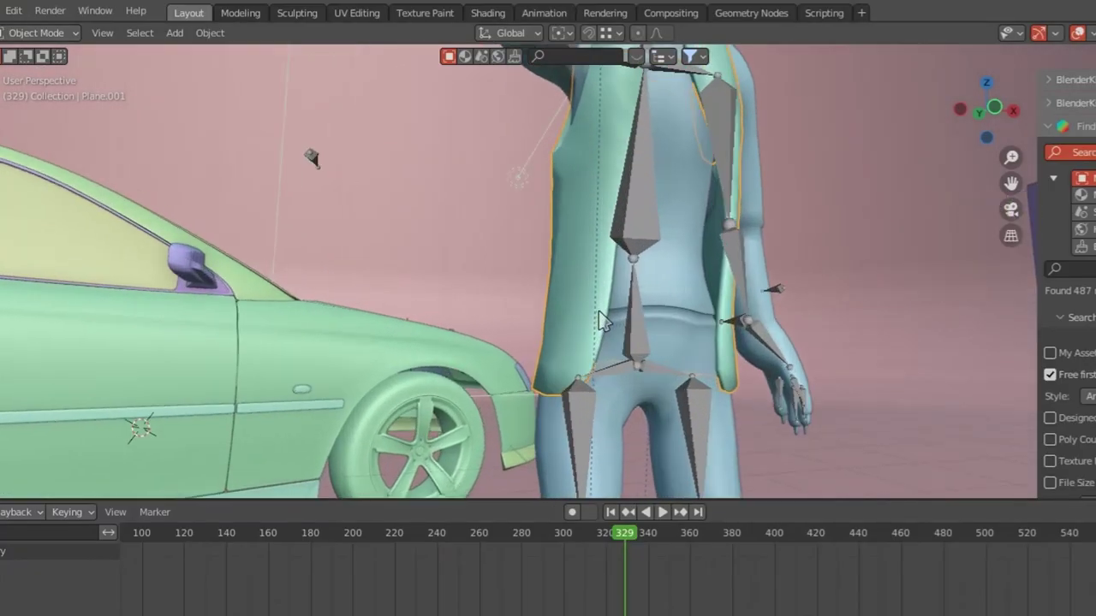
scroll(401, 261, down, 6)
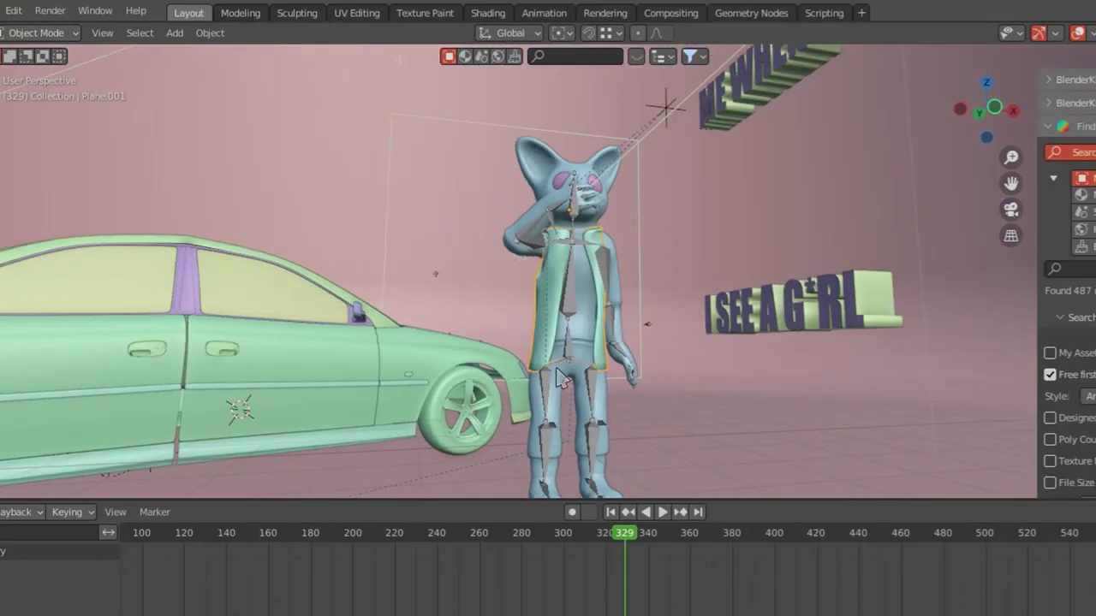
scroll(568, 247, up, 5)
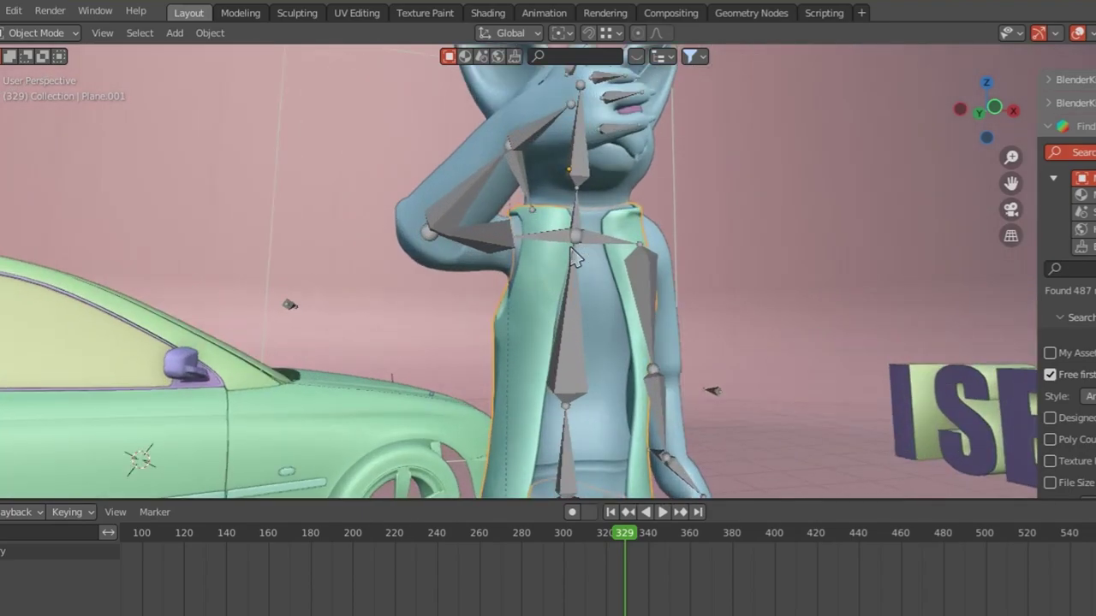
middle_drag(577, 257, 545, 277)
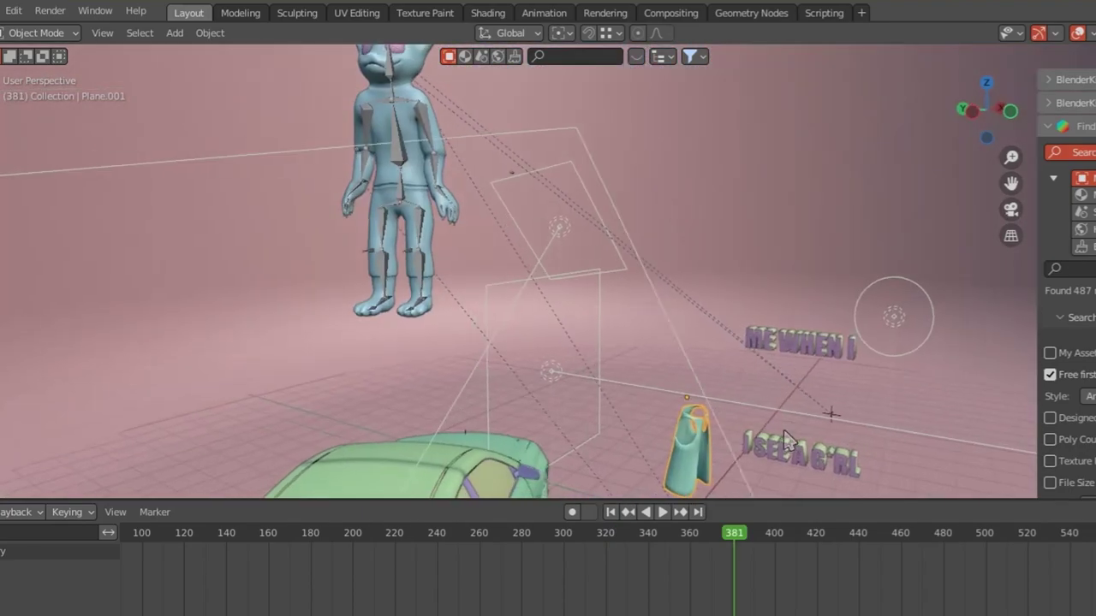
Duplicate the fallen vest at frame 381 and move the copy up toward the floating character.
middle_drag(719, 437, 794, 450)
key(shift+d)
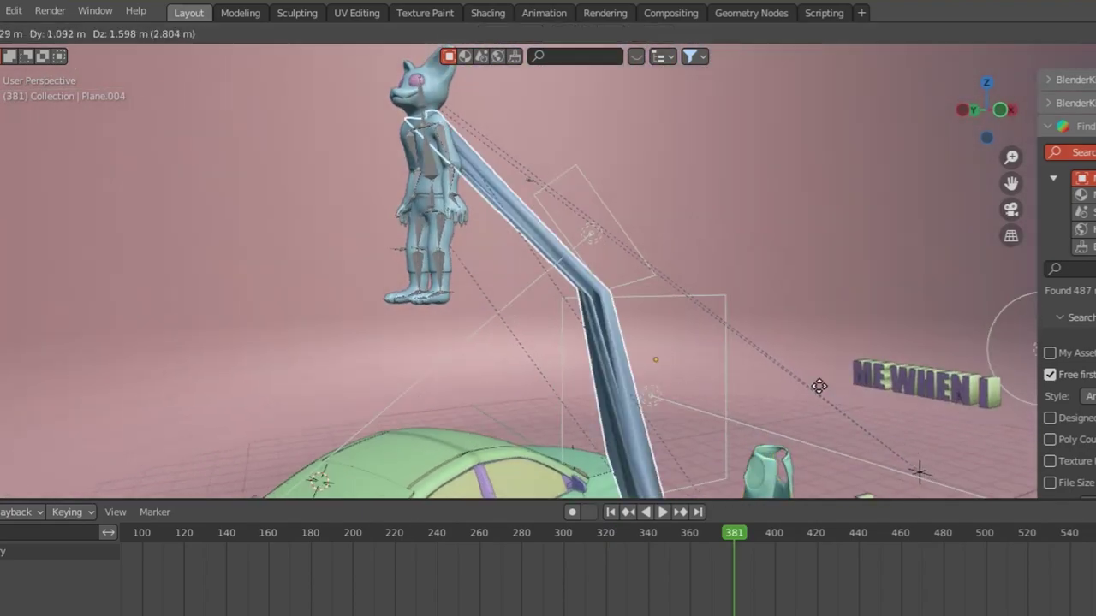
click(609, 196)
middle_drag(641, 211, 536, 201)
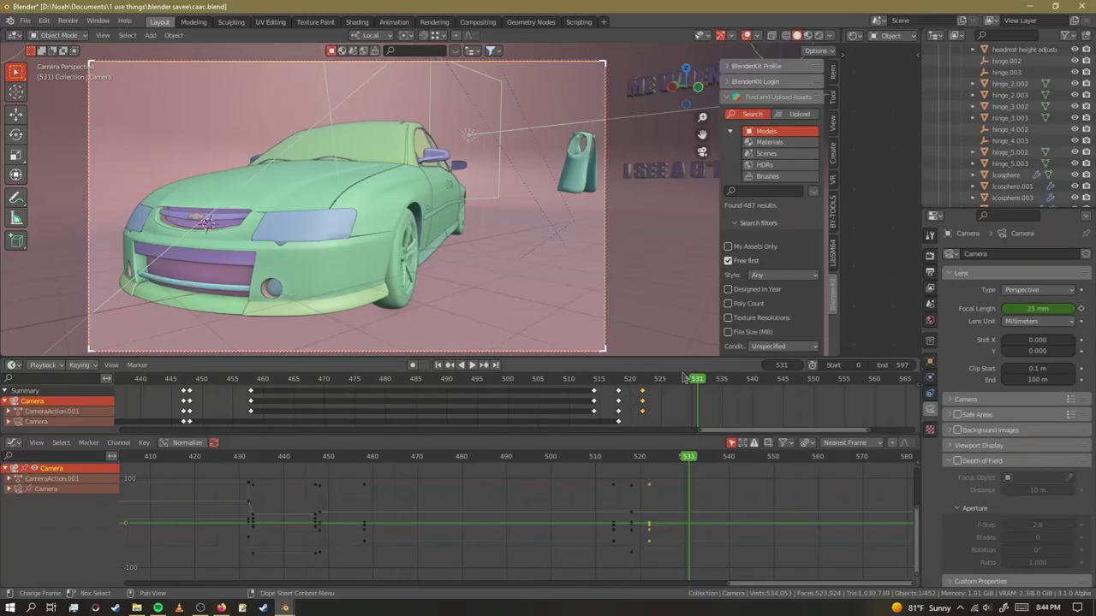
Scrub back from frame 531 and play the keyframed car shots through the camera view.
drag(684, 380, 189, 381)
key(space)
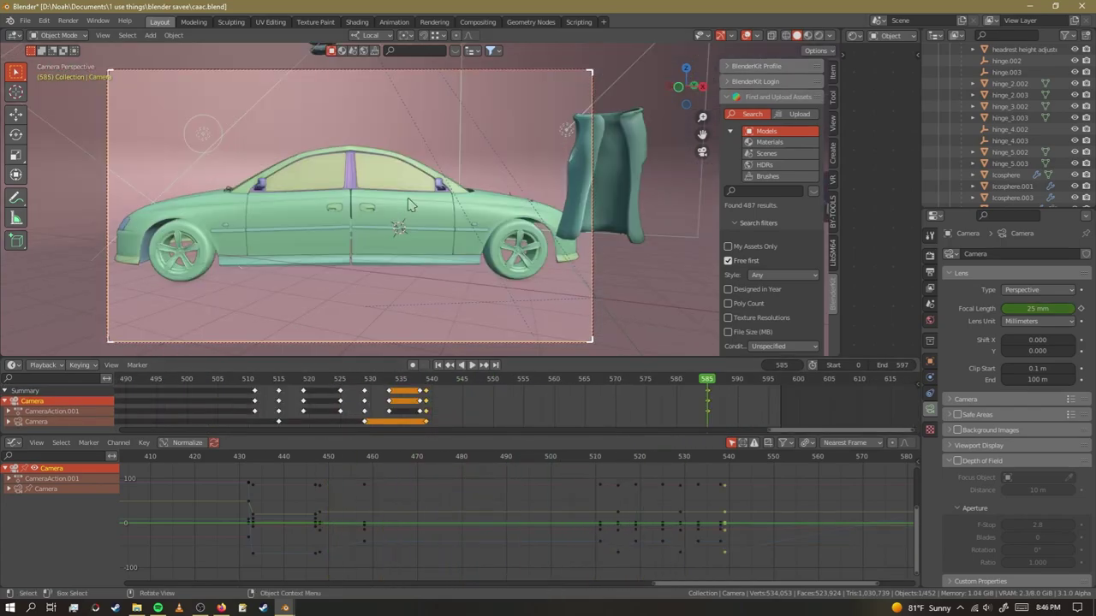
scroll(390, 210, down, 3)
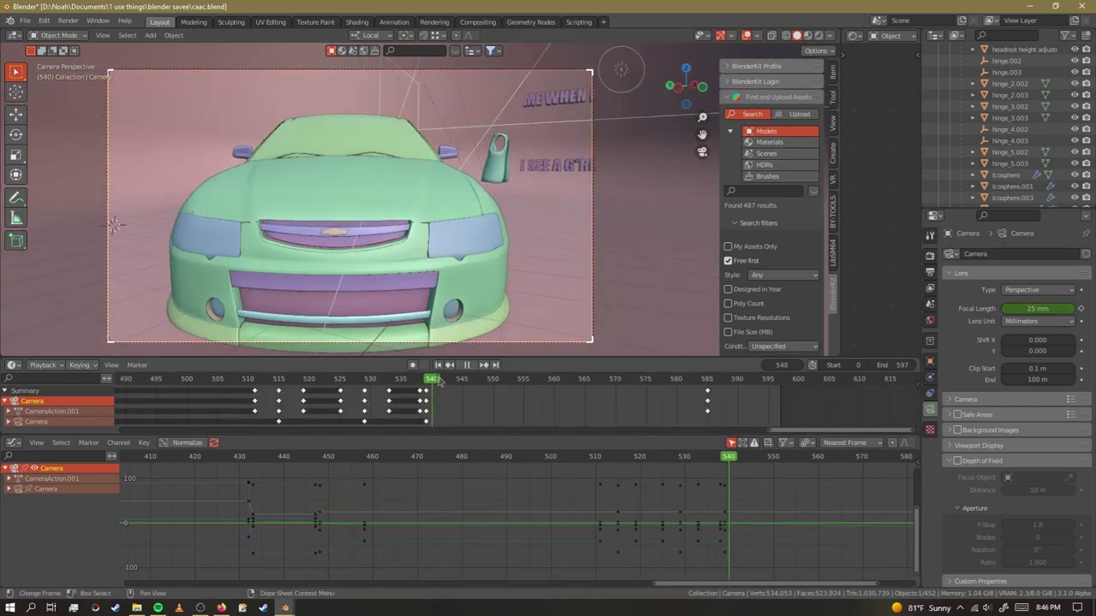
Scrub forward from frame 540 and switch the vest mesh to vertex selection to inspect its collar and armholes.
drag(435, 377, 543, 373)
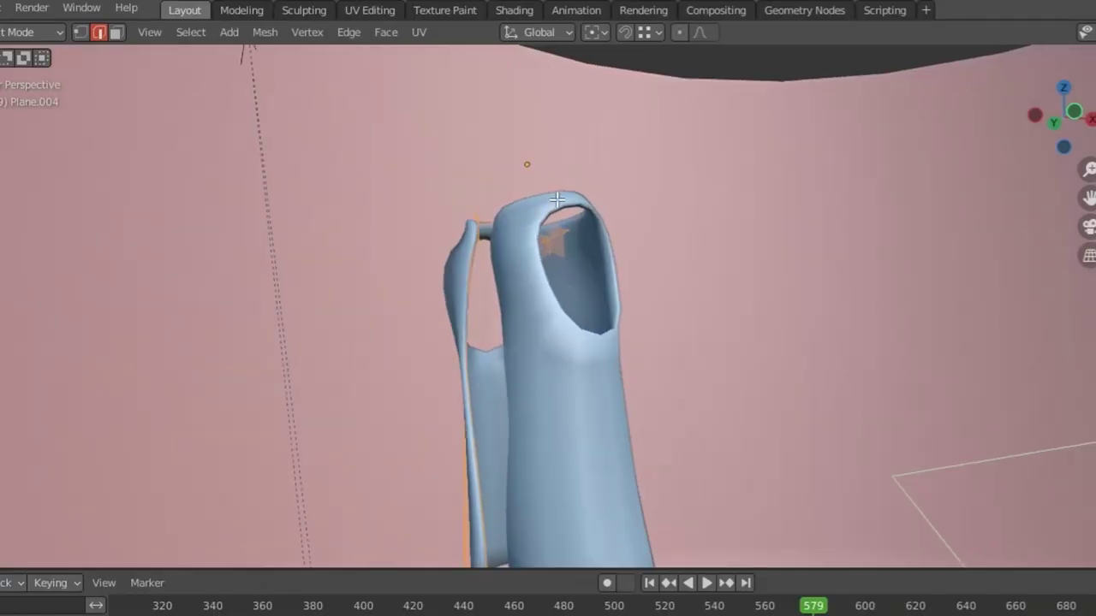
middle_drag(317, 172, 335, 161)
middle_drag(477, 243, 492, 242)
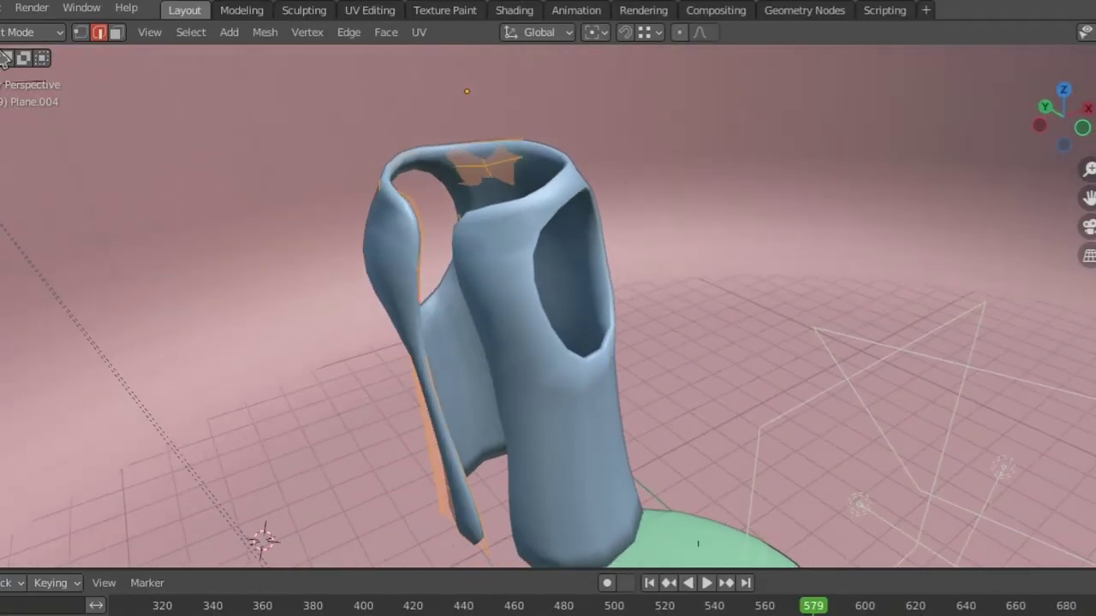
click(80, 34)
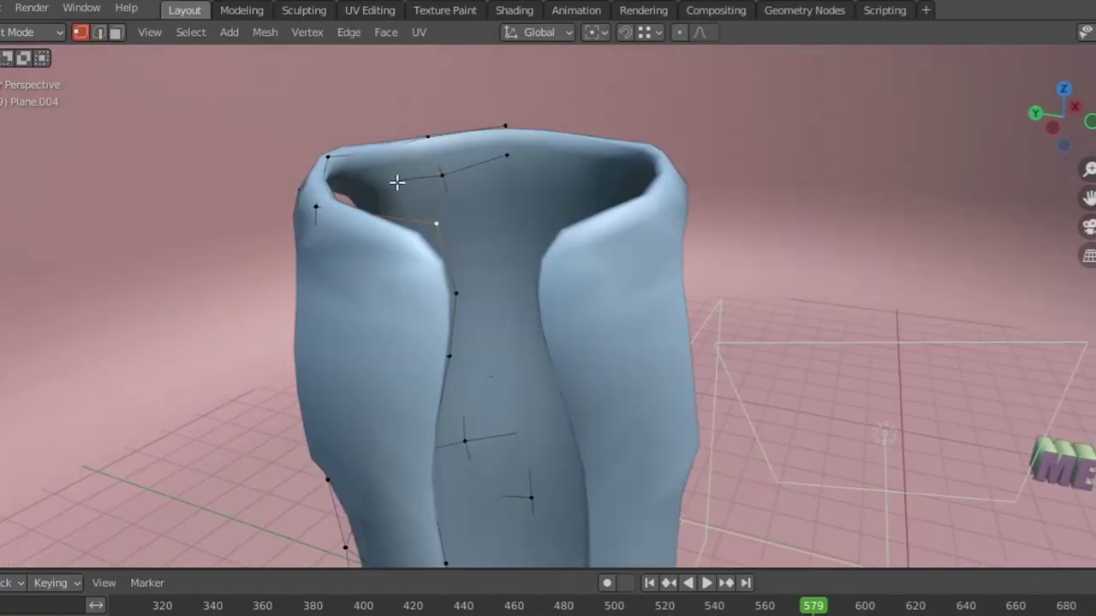
scroll(398, 197, up, 3)
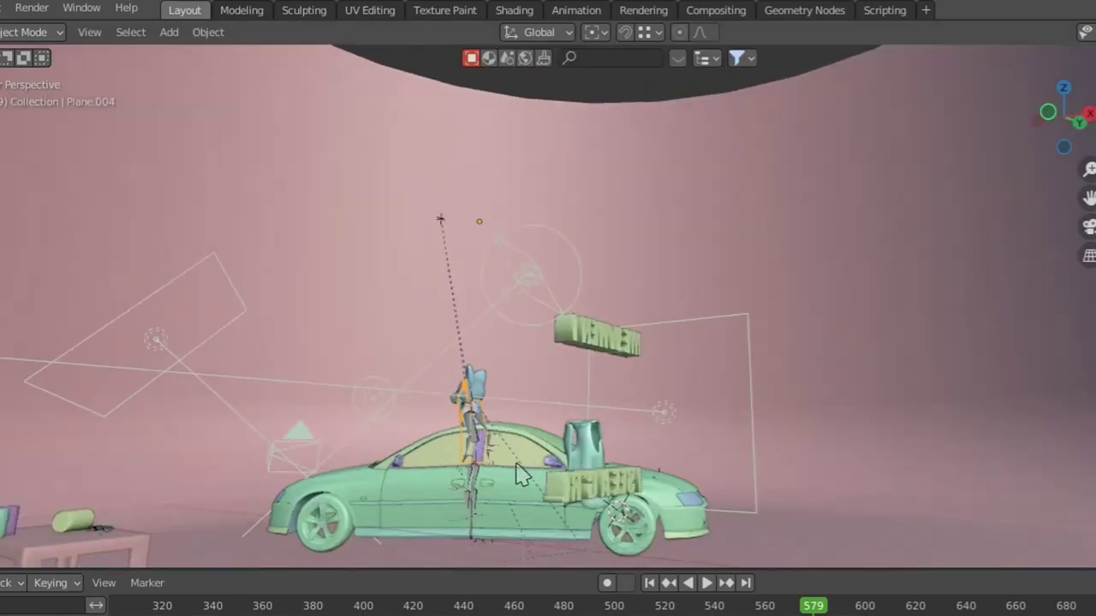
Examine how the vest sits on the character standing through the car roof at frame 579, briefly running playback.
scroll(655, 379, up, 5)
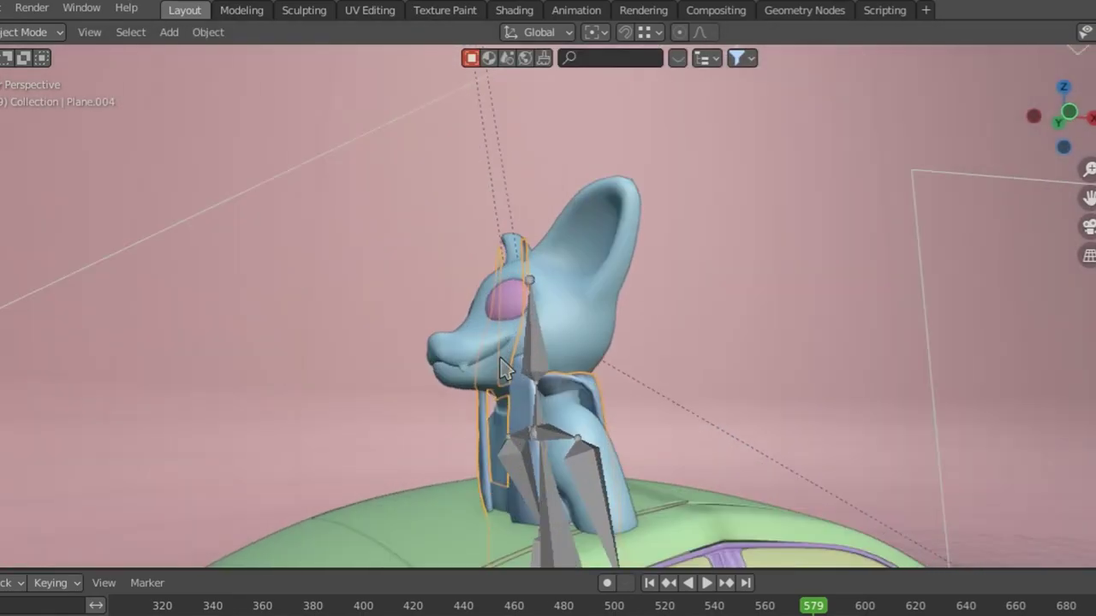
scroll(677, 342, up, 2)
scroll(676, 208, down, 6)
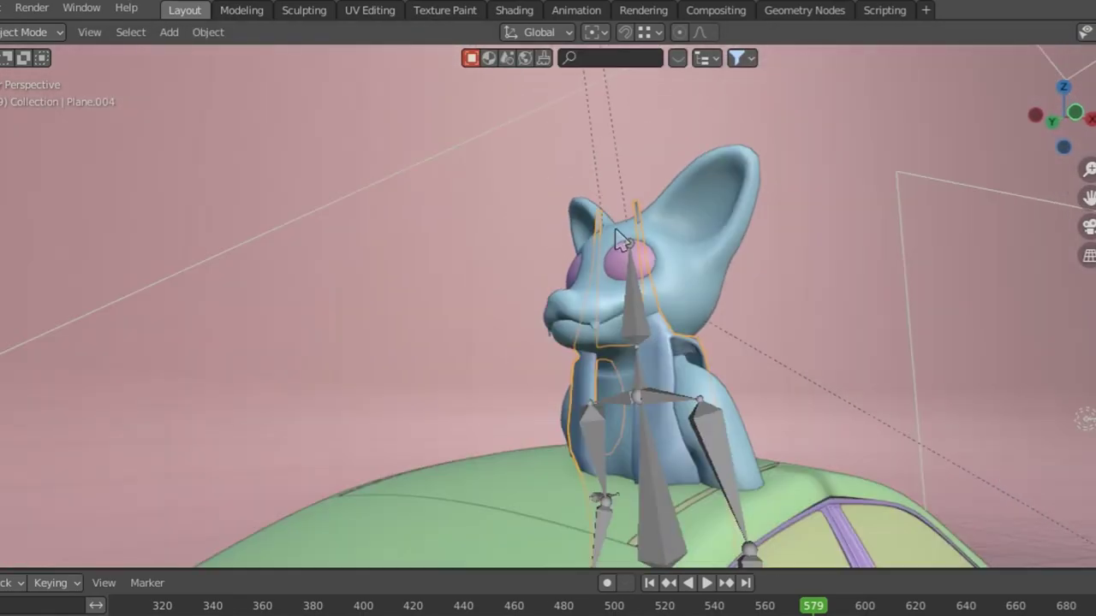
key(space)
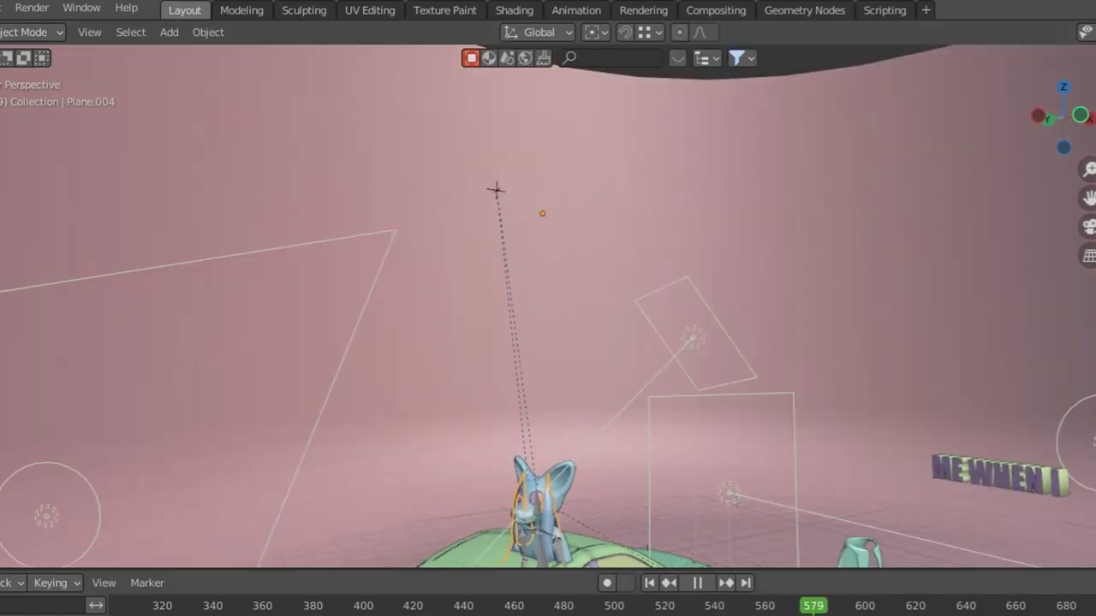
key(space)
scroll(726, 410, up, 7)
middle_drag(725, 400, 658, 199)
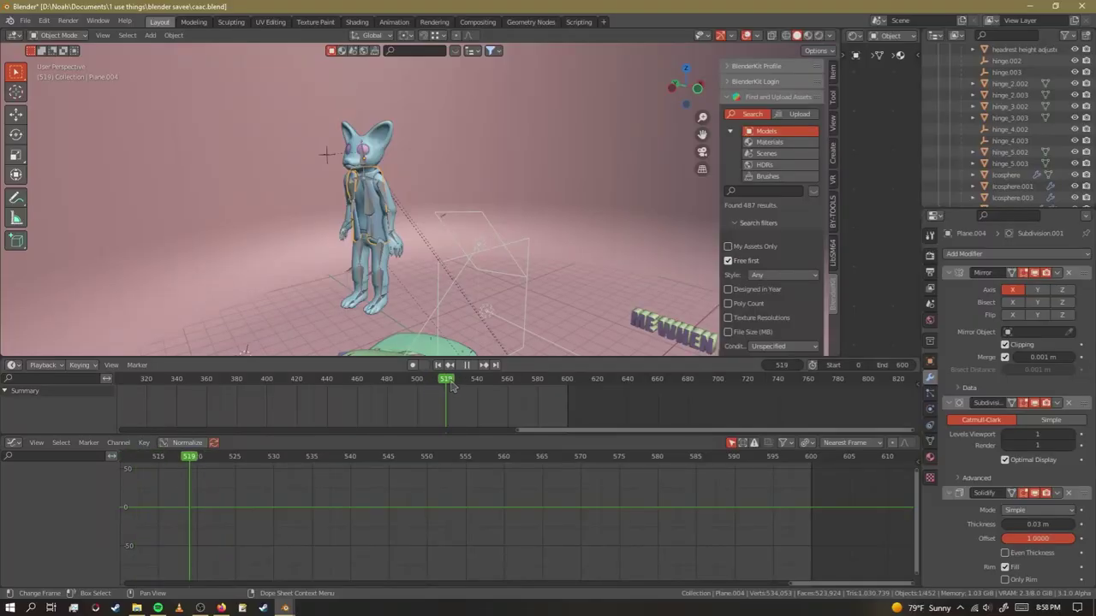
Examine the vest's fit on the floating character at frame 531 and return to frame 519.
key(space)
scroll(324, 179, up, 2)
scroll(324, 183, up, 4)
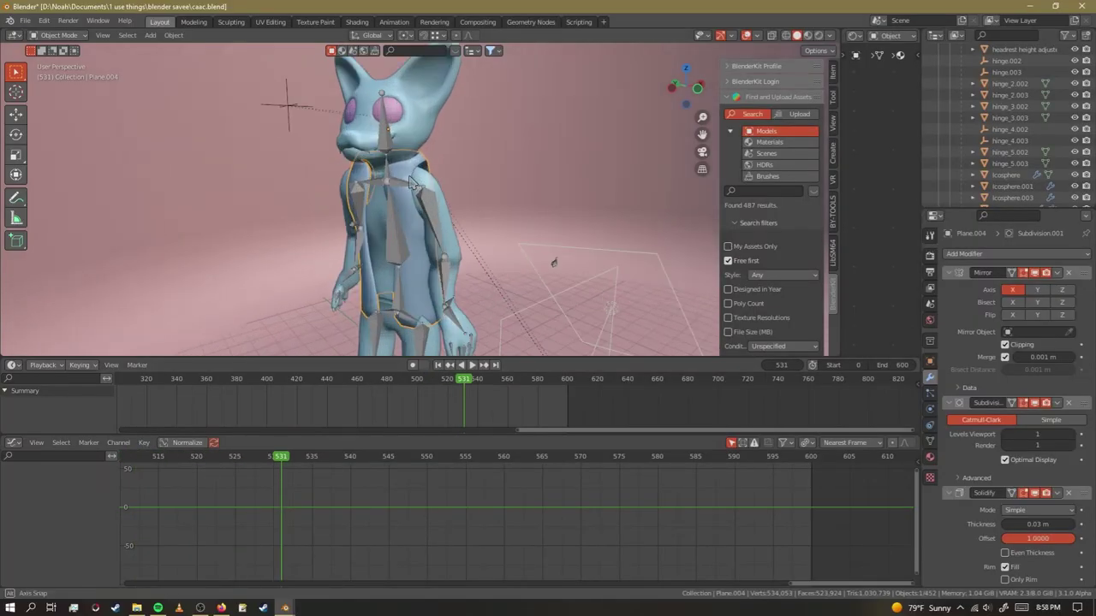
middle_drag(323, 182, 281, 183)
click(446, 380)
key(space)
middle_drag(292, 228, 295, 215)
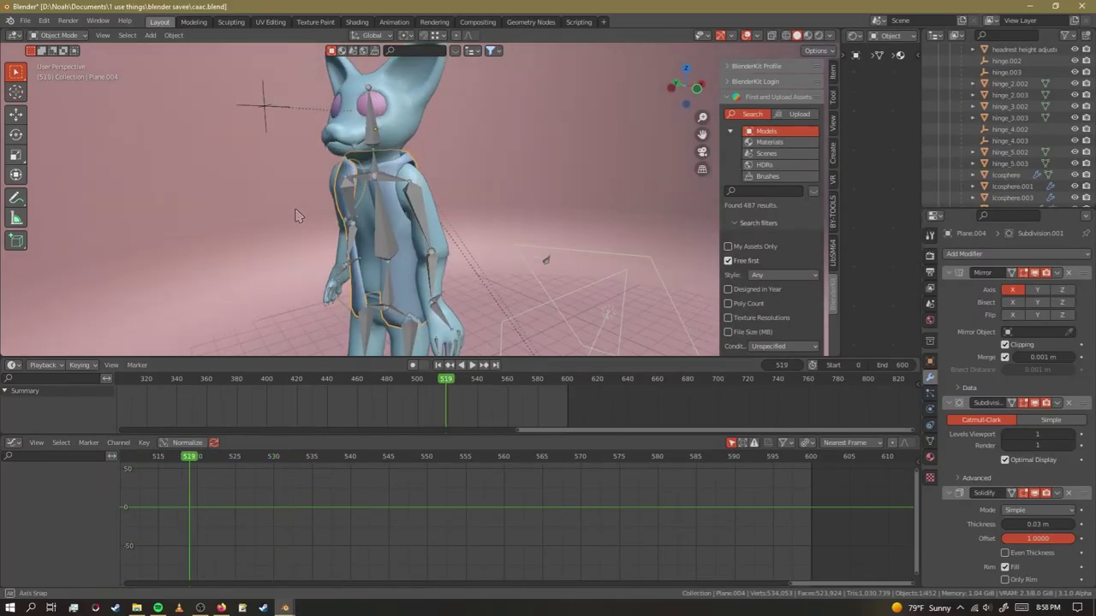
Keyframe the vest's object transforms at frame 528.
scroll(384, 192, up, 2)
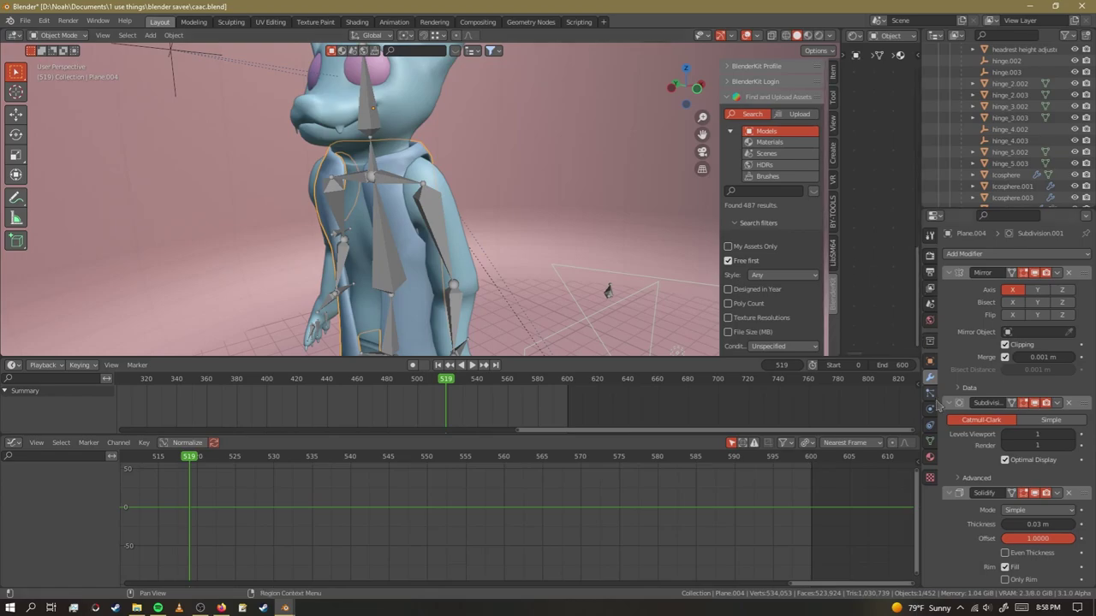
key(Up)
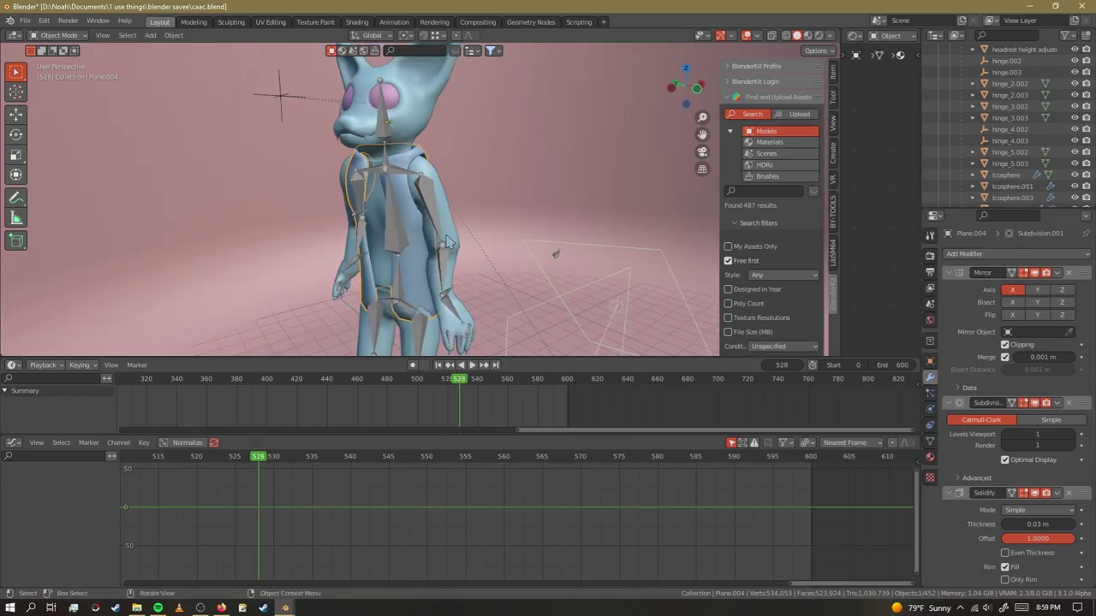
key(i)
click(444, 230)
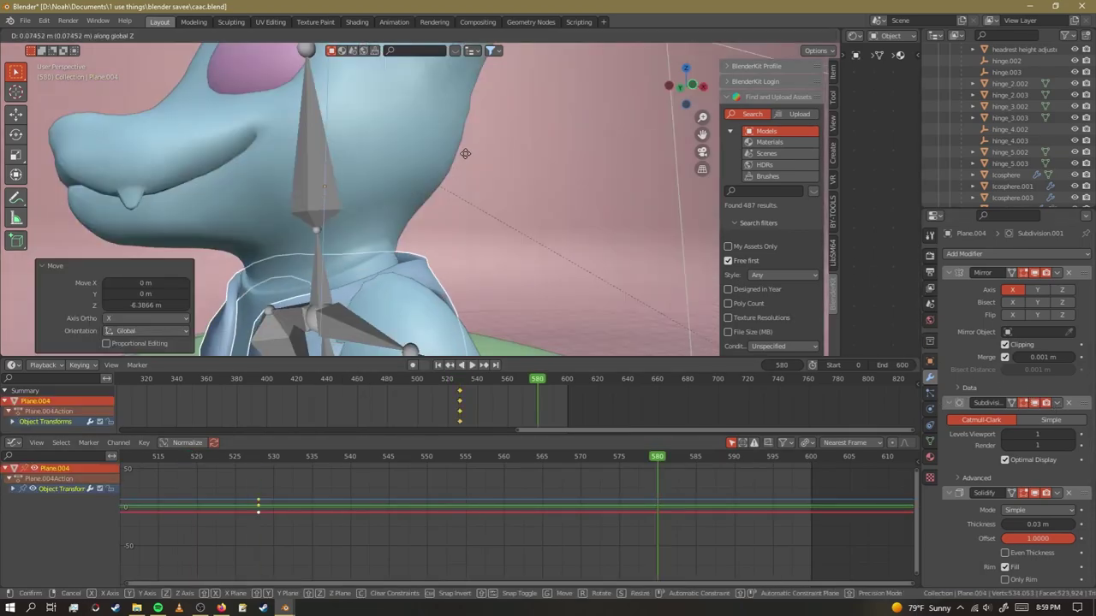
Lower the vest about 6.3 m along Z onto the character and keyframe its object transforms at frame 580.
scroll(469, 137, down, 2)
key(i)
click(469, 133)
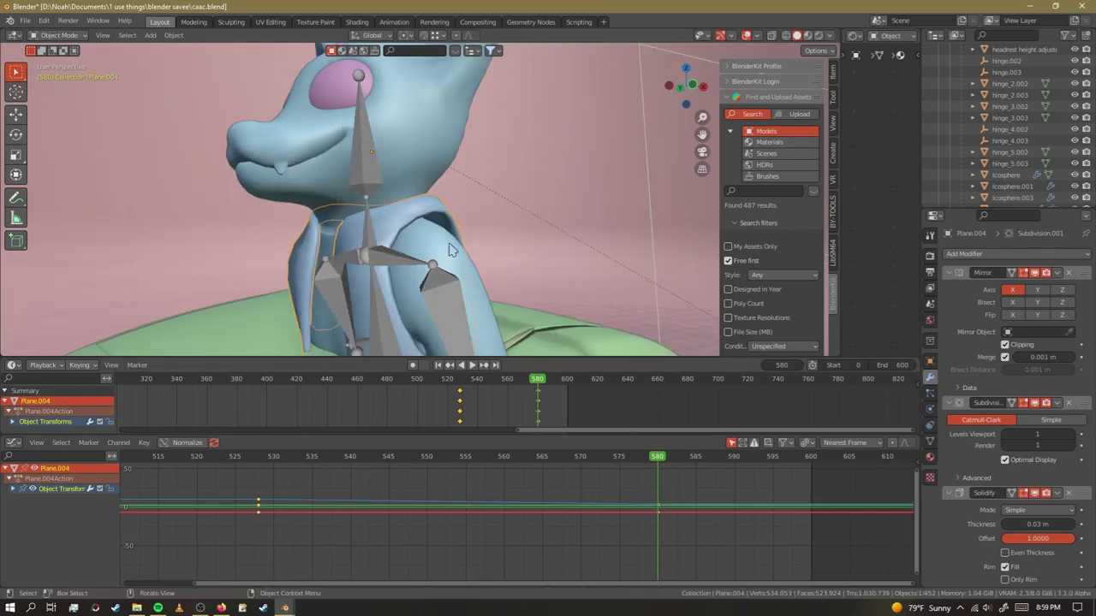
click(363, 465)
key(space)
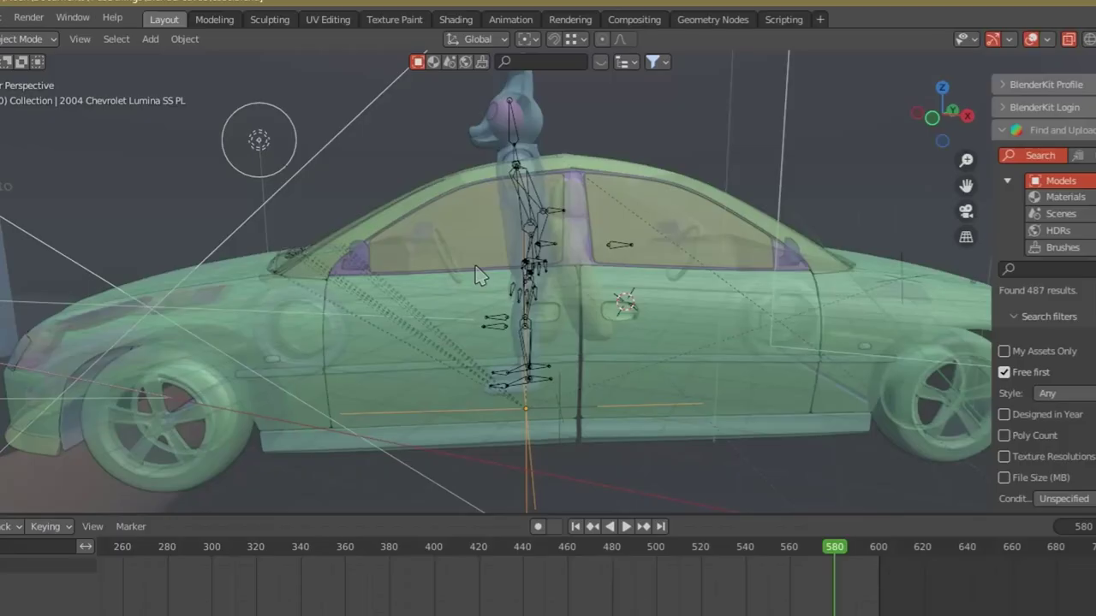
Put the character's armature inside the see-through car into Pose Mode and select all its bones at frame 580.
shift+middle_drag(137, 346, 311, 328)
scroll(310, 328, down, 3)
middle_drag(771, 236, 463, 281)
middle_drag(582, 308, 342, 285)
scroll(343, 285, up, 2)
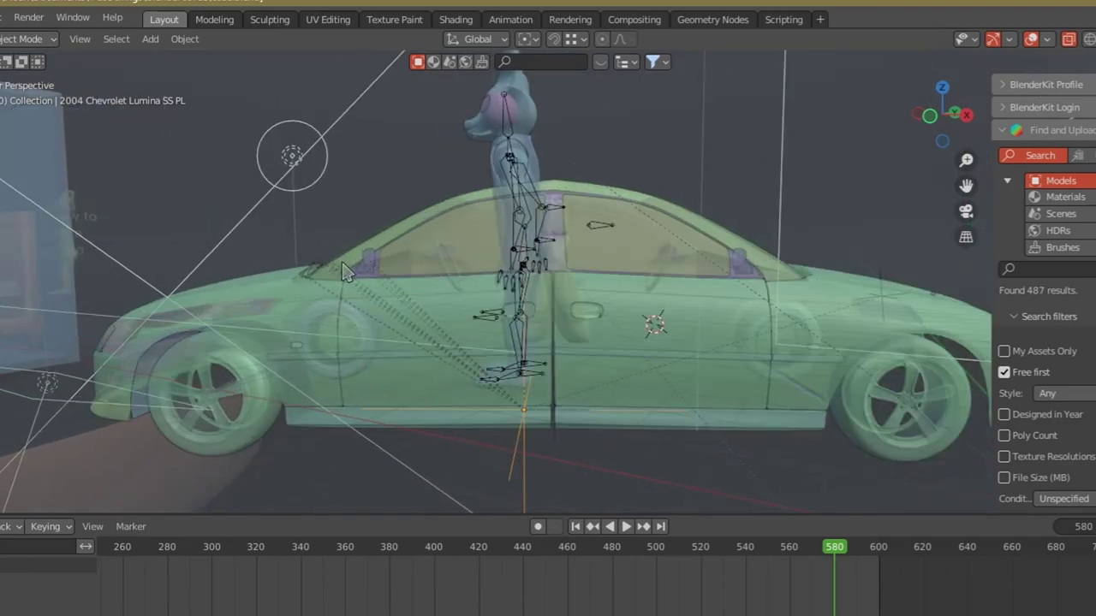
scroll(488, 317, down, 3)
scroll(531, 313, up, 4)
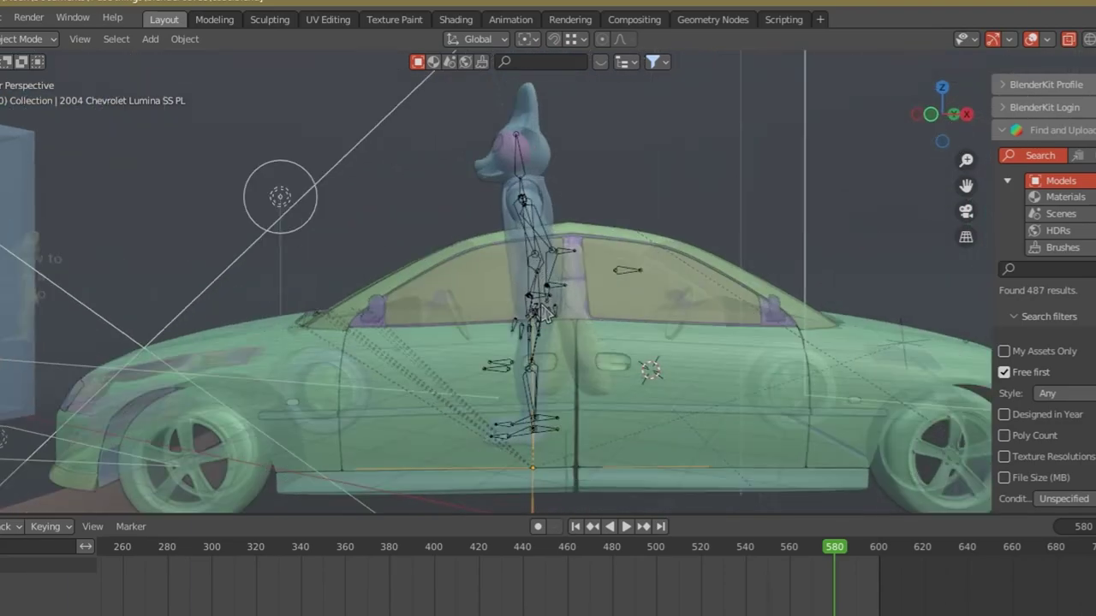
click(535, 312)
scroll(535, 312, up, 3)
click(25, 38)
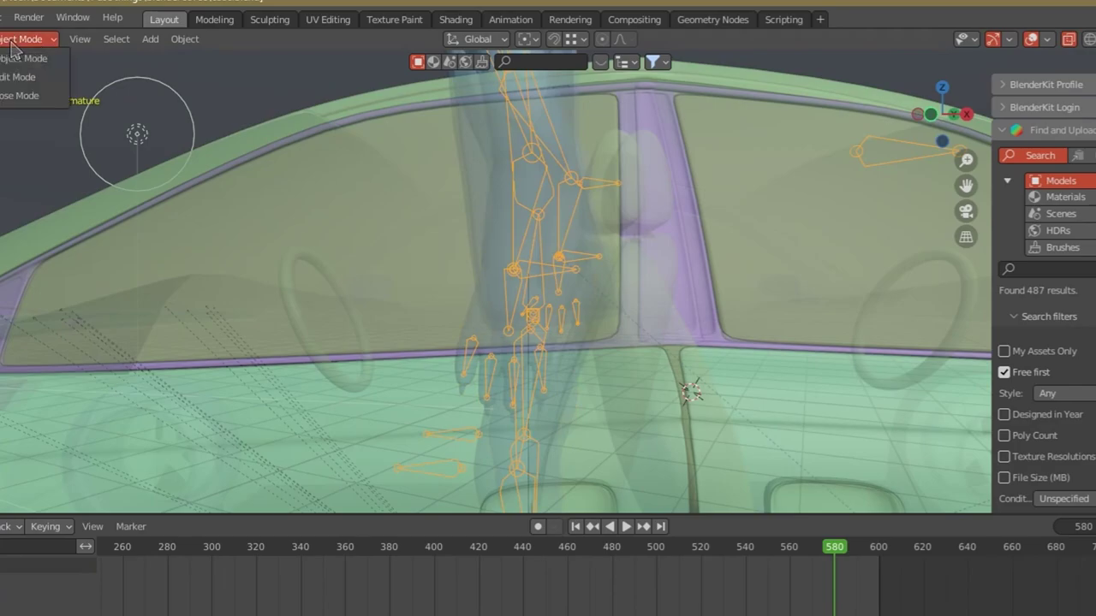
click(26, 97)
scroll(561, 221, down, 6)
scroll(560, 221, up, 3)
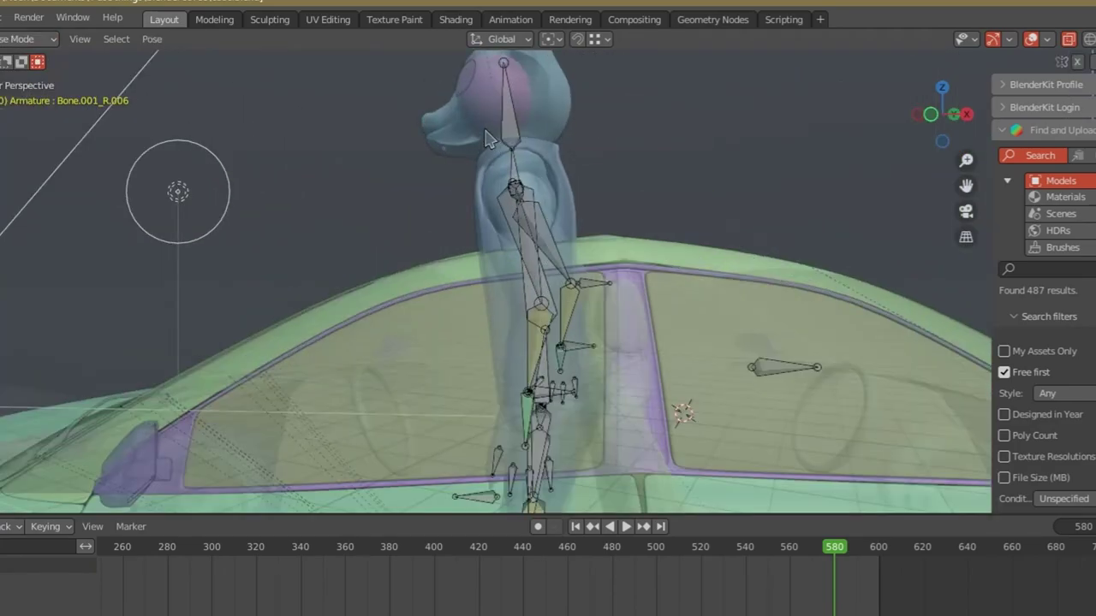
key(a)
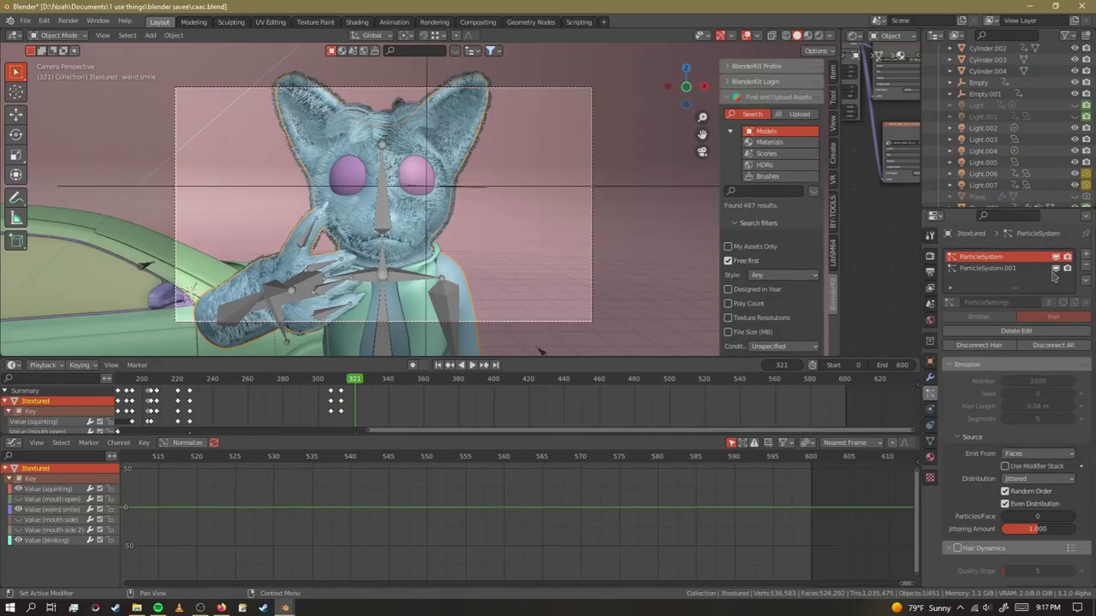
Check the character's second hair particle system, its cache settings and the fur on the head at frame 316.
click(1032, 272)
scroll(1044, 286, down, 7)
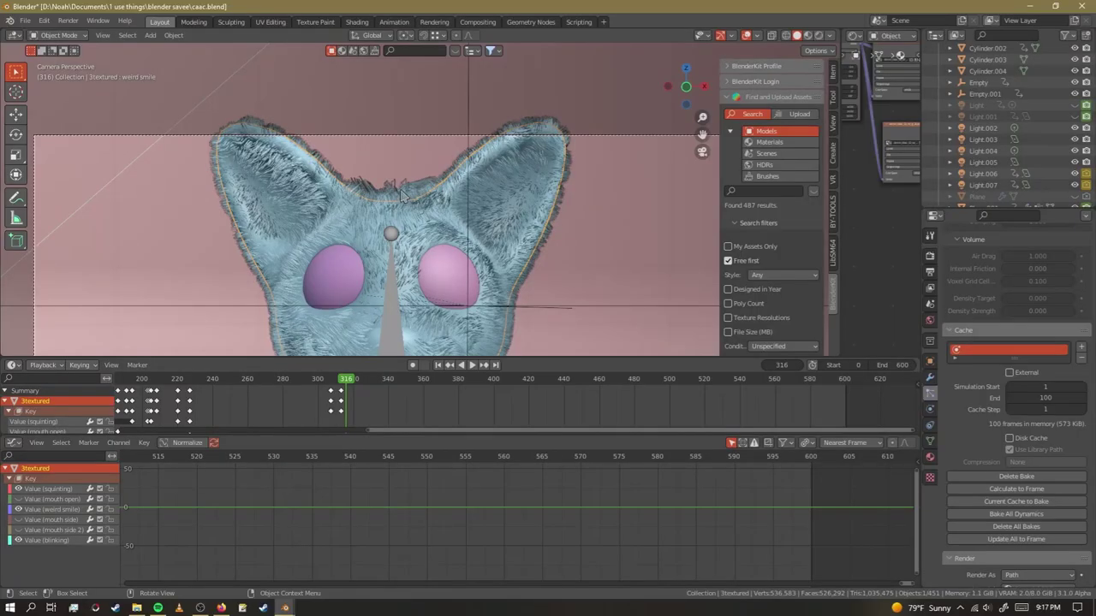
scroll(379, 296, down, 2)
scroll(409, 187, down, 2)
scroll(408, 189, up, 3)
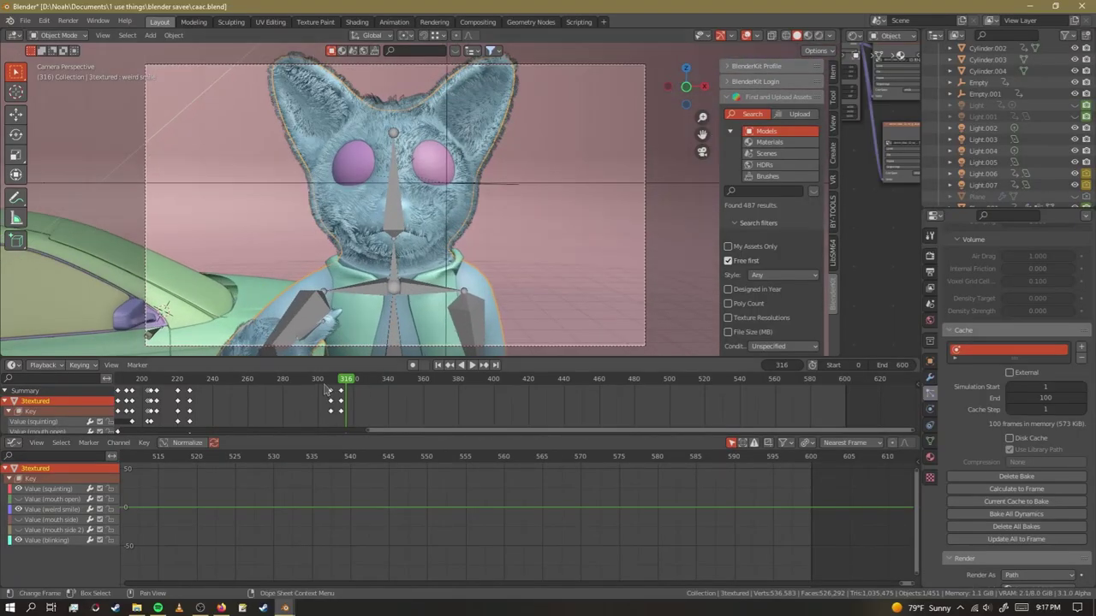
Scrub through the camera shots from frame 316 to frame 450 and back to frame 36.
drag(320, 380, 309, 379)
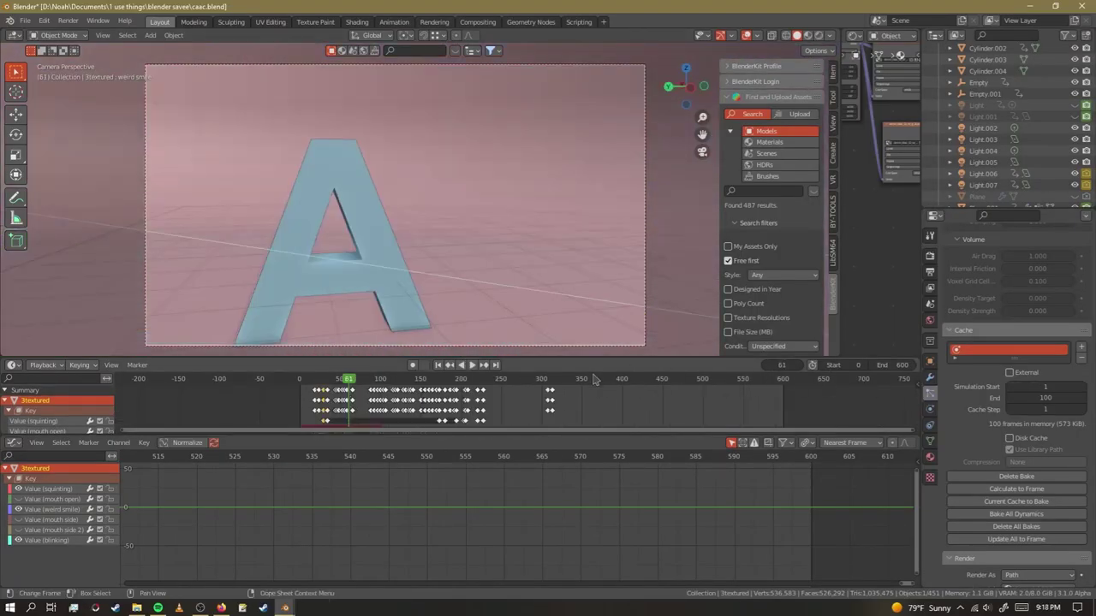
drag(593, 380, 663, 382)
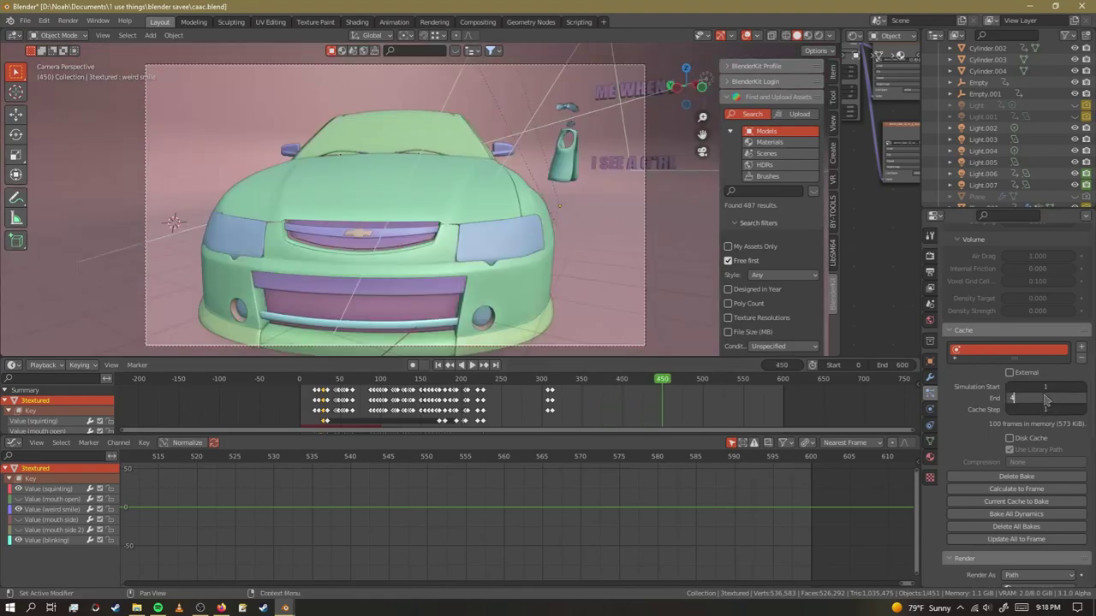
drag(330, 396, 328, 396)
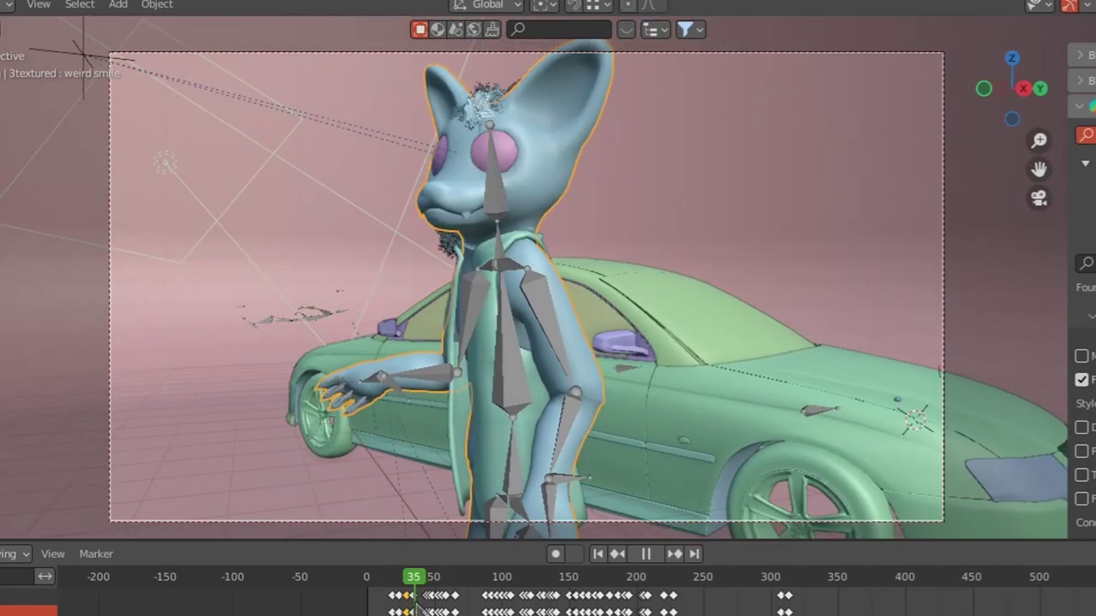
drag(416, 606, 417, 571)
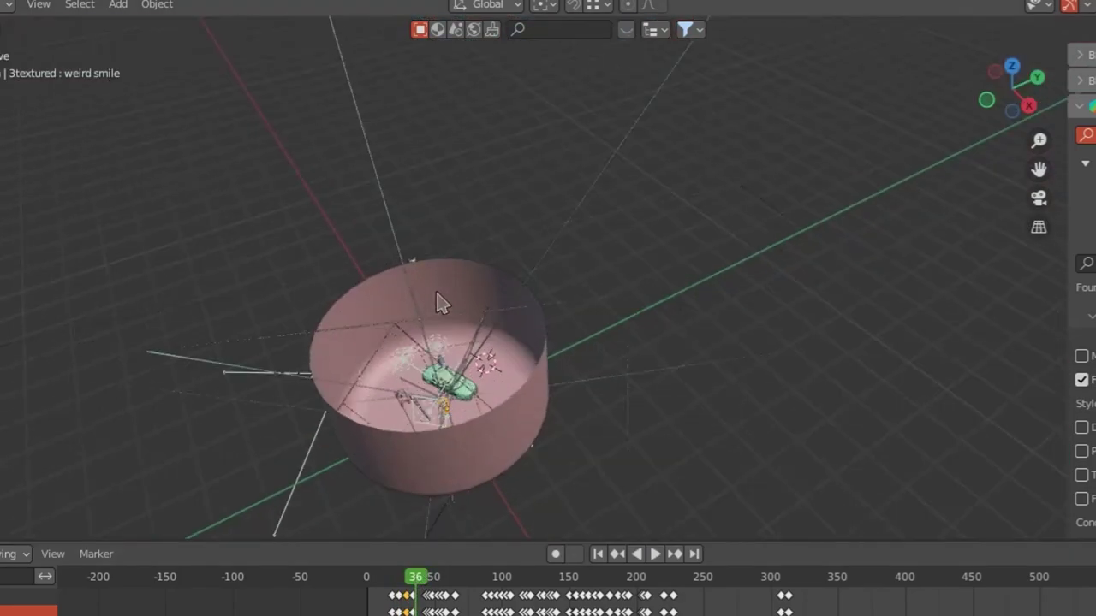
Examine the round backdrop set from outside and the car standing beside the character up close.
middle_drag(440, 301, 604, 349)
scroll(604, 350, down, 3)
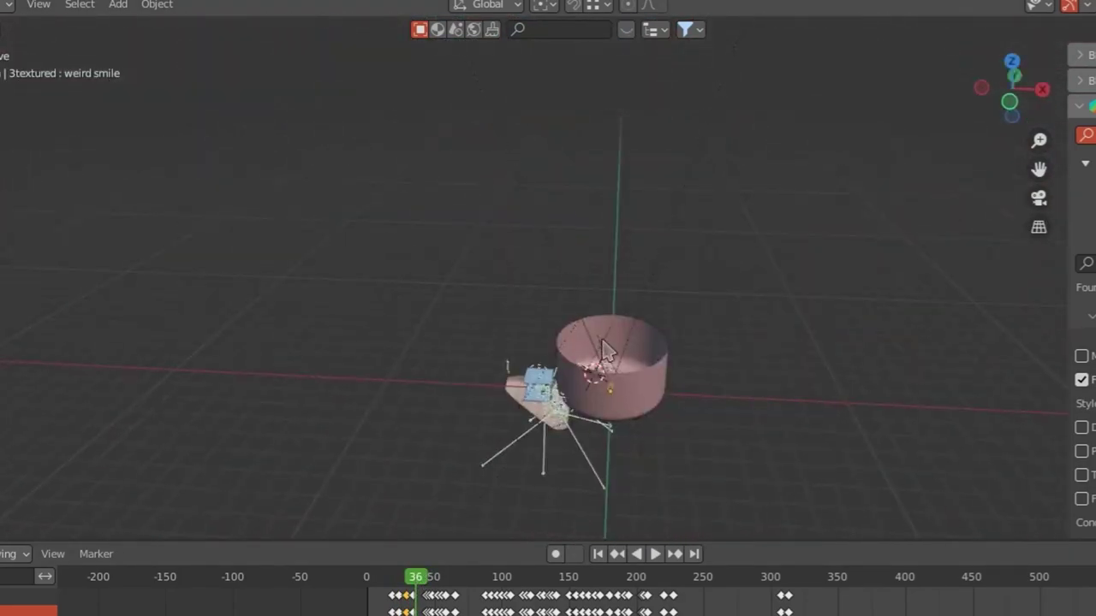
scroll(599, 360, up, 10)
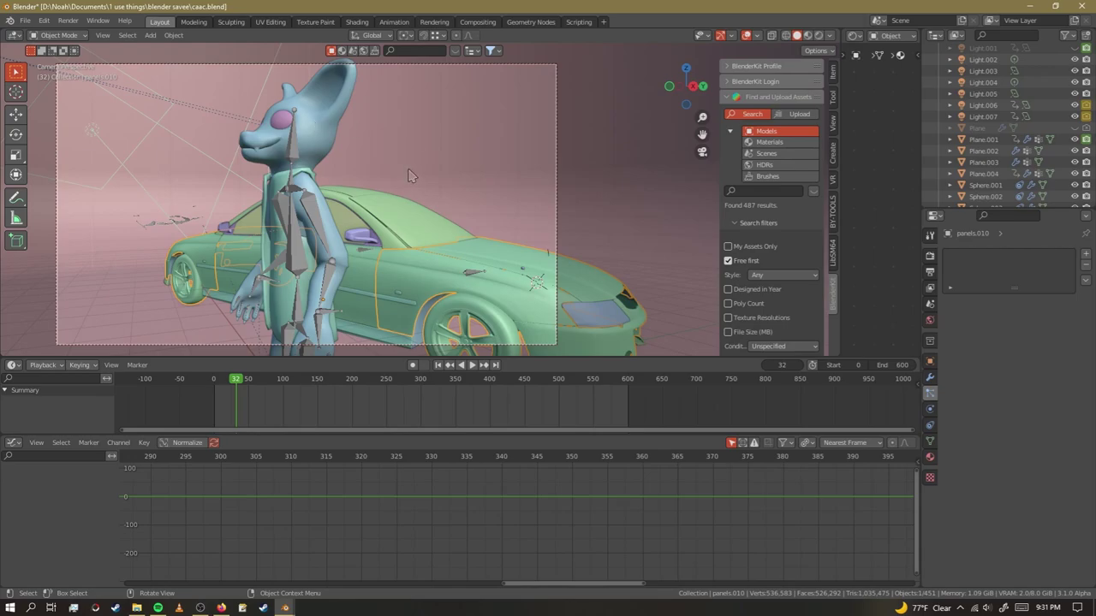
middle_drag(409, 176, 505, 147)
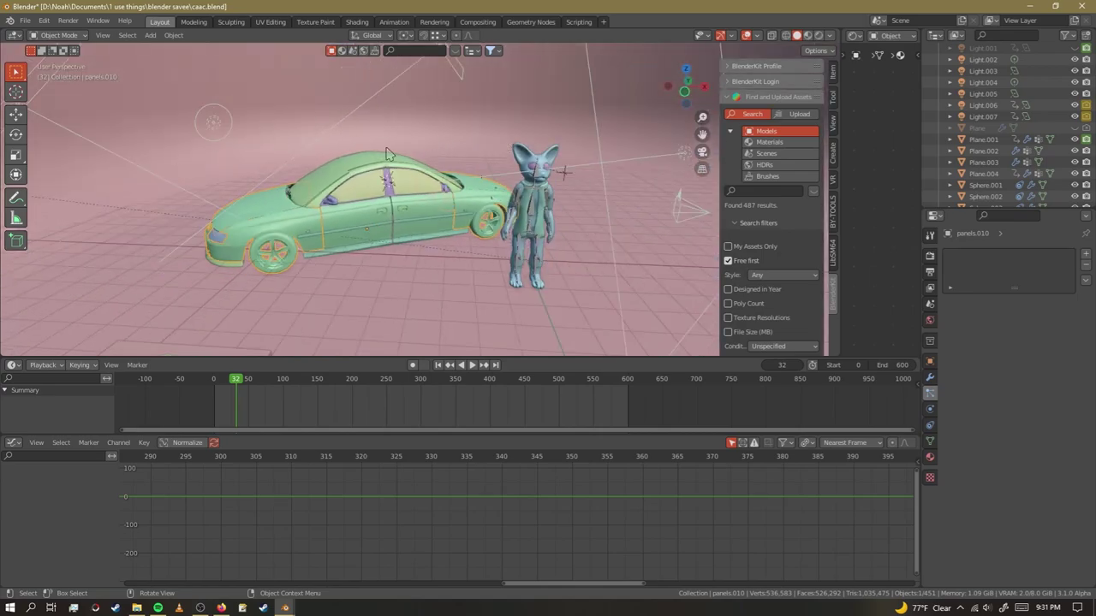
scroll(351, 161, up, 5)
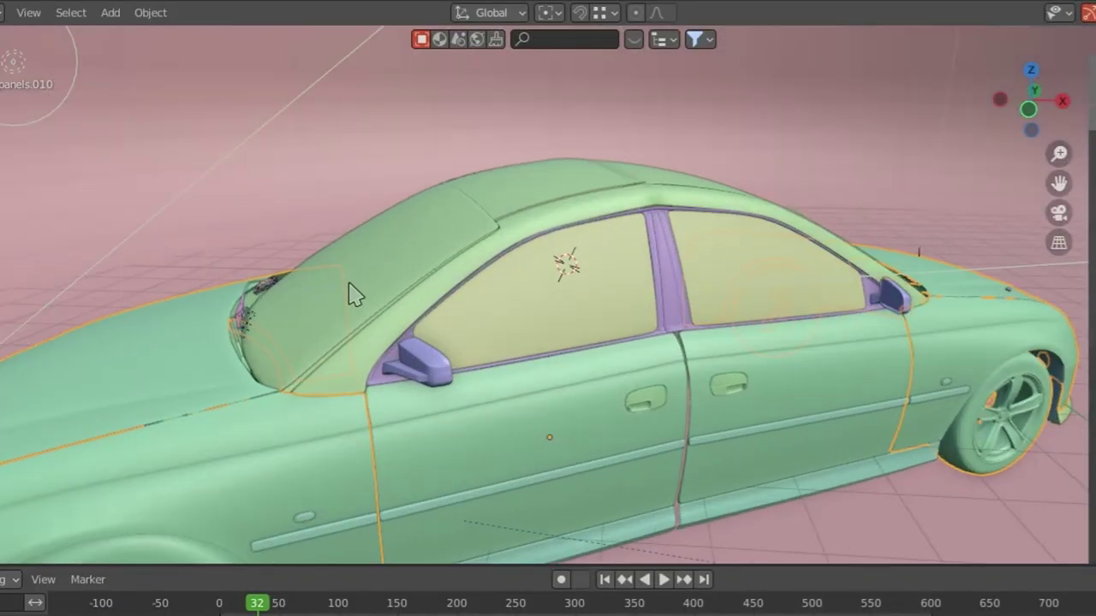
scroll(286, 172, down, 3)
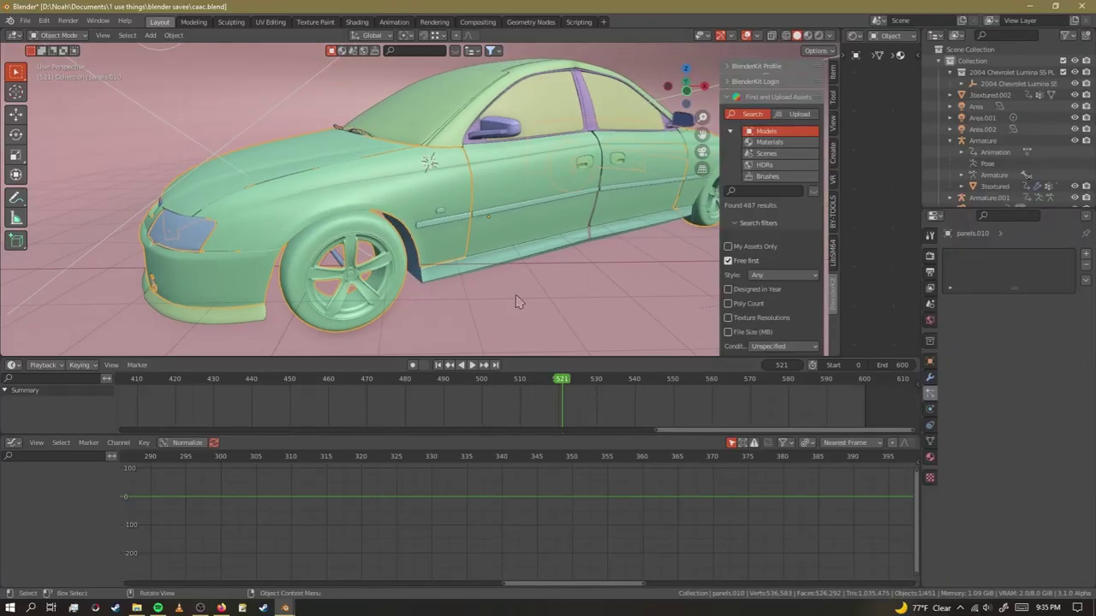
Inspect the car's front wheel and bodywork at frame 521, selecting a part to check it.
middle_drag(319, 223, 390, 208)
scroll(394, 231, down, 4)
scroll(343, 208, up, 5)
click(343, 208)
click(342, 208)
scroll(376, 207, down, 5)
scroll(351, 203, up, 9)
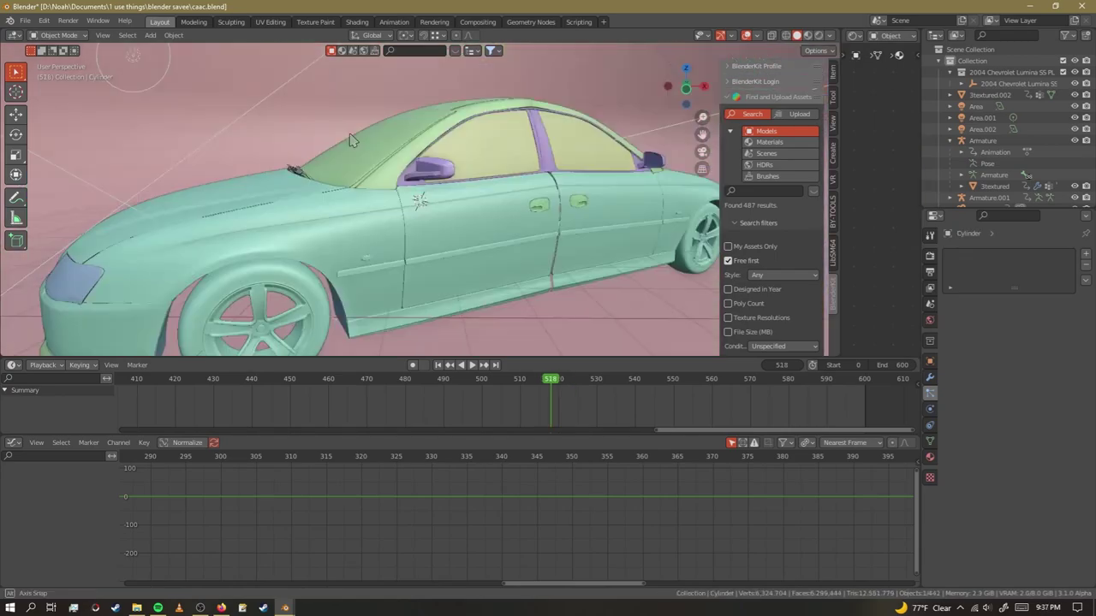
Examine the car's wheels, side skirt and the scene's polygon statistics at frame 518.
scroll(417, 145, down, 3)
middle_drag(368, 171, 342, 133)
scroll(306, 122, up, 3)
scroll(305, 122, down, 3)
scroll(215, 264, up, 6)
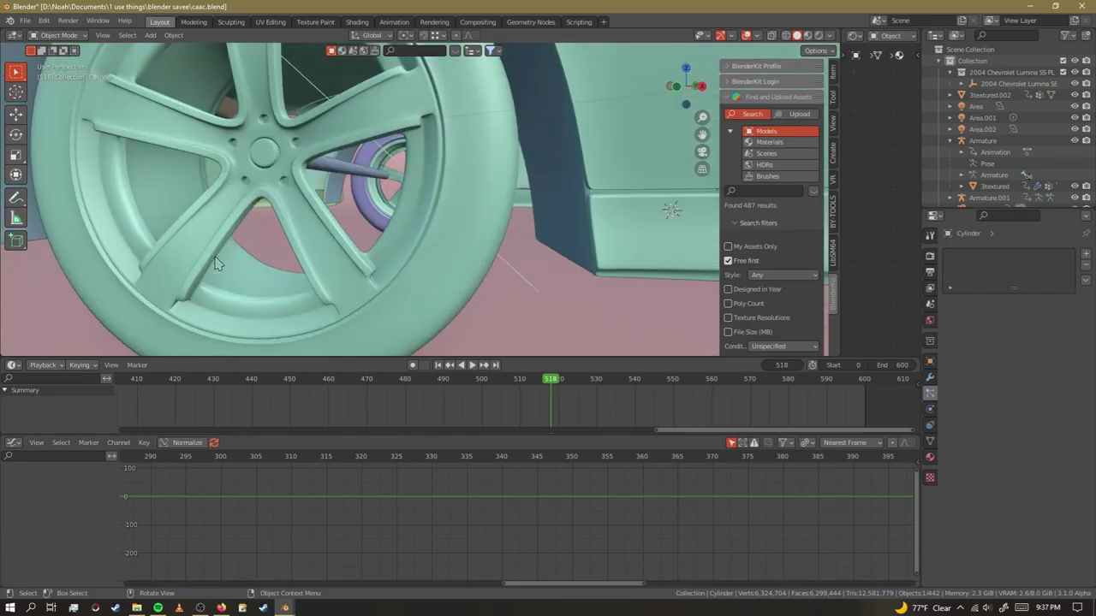
scroll(225, 255, up, 3)
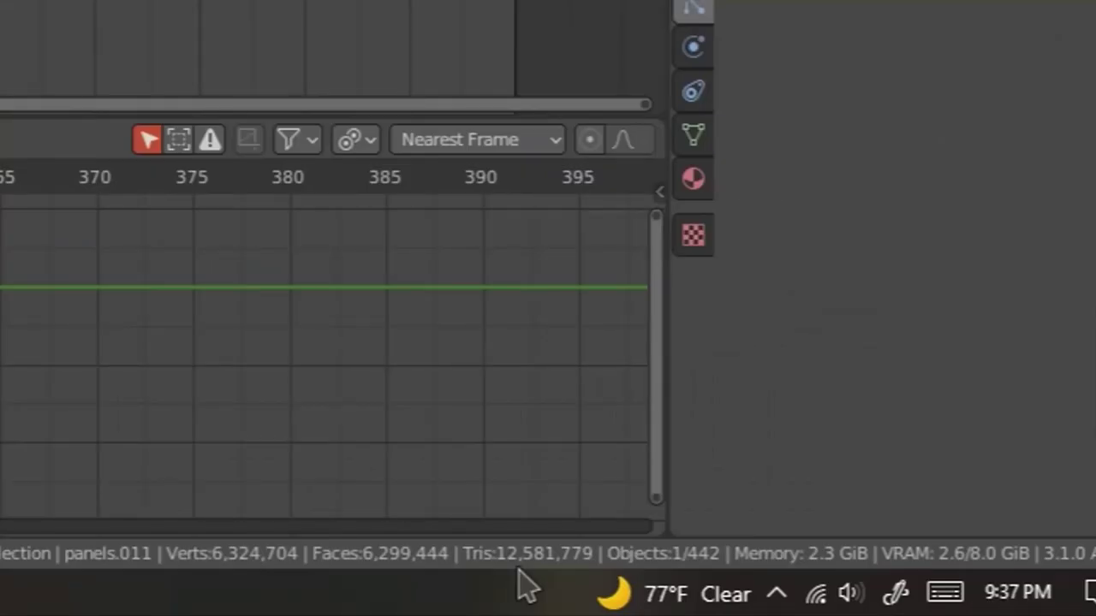
scroll(162, 188, down, 3)
scroll(162, 188, up, 5)
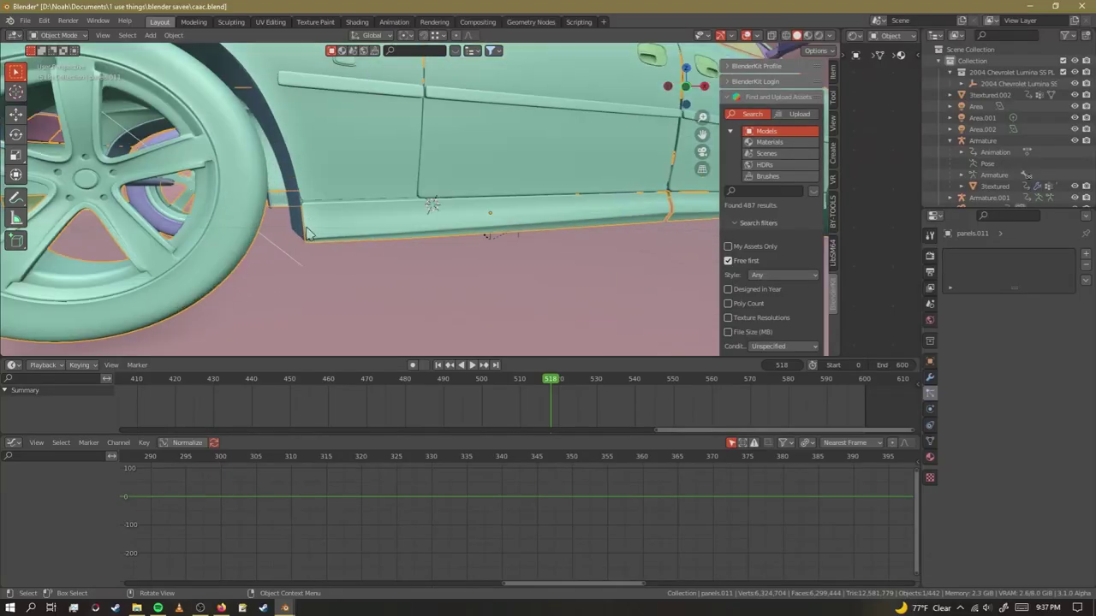
Examine the car's wheel, side panels and the gap between its doors at frame 518.
scroll(163, 188, down, 2)
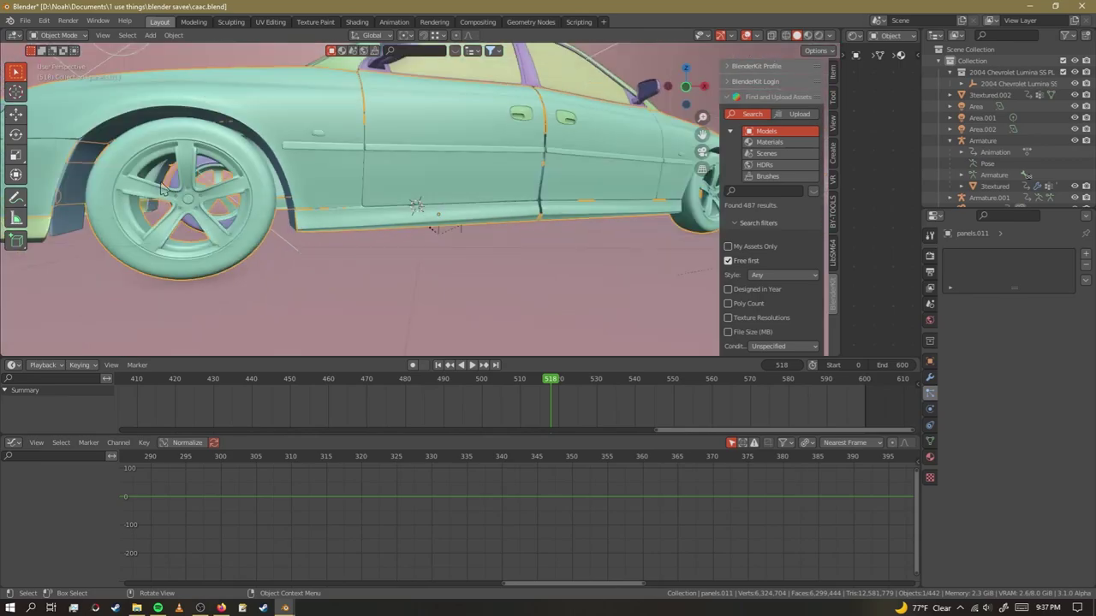
scroll(162, 188, up, 5)
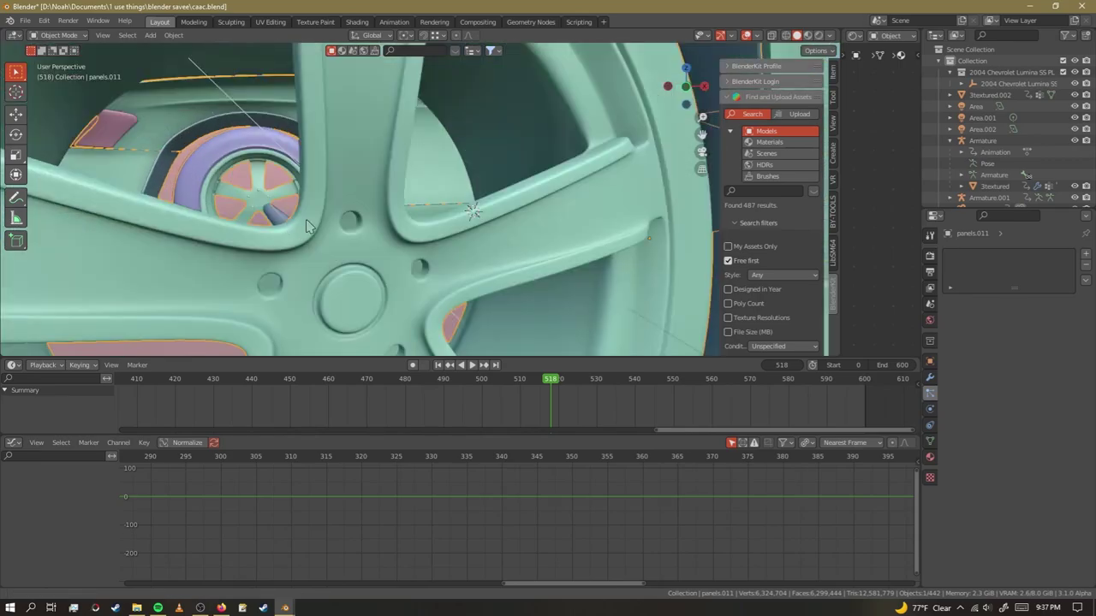
middle_drag(306, 226, 512, 214)
scroll(472, 176, up, 8)
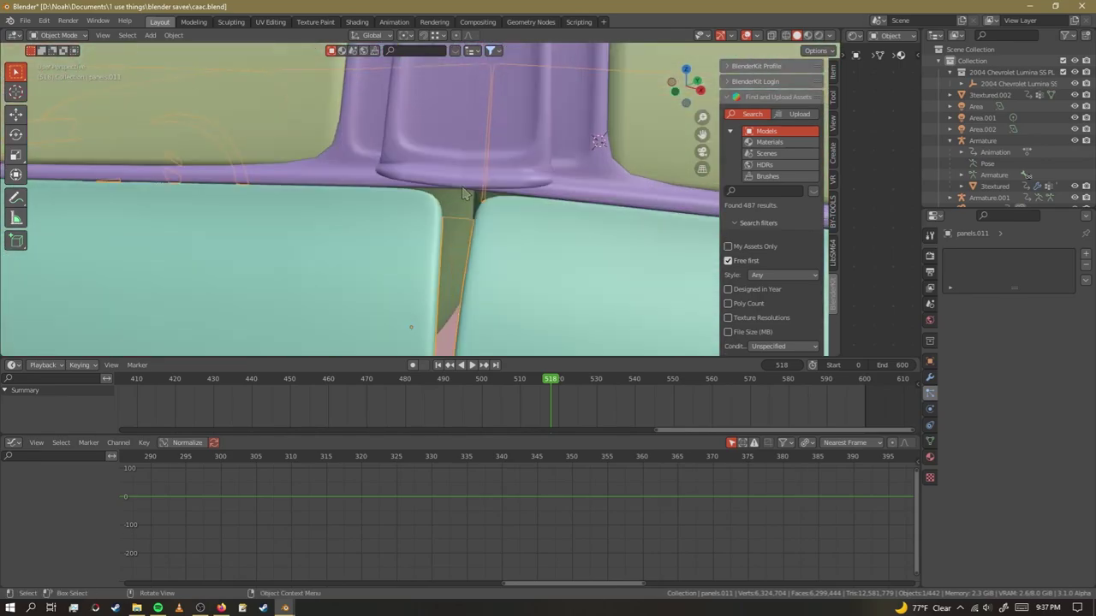
scroll(431, 218, down, 8)
shift+middle_drag(491, 140, 321, 174)
scroll(325, 186, down, 4)
click(338, 174)
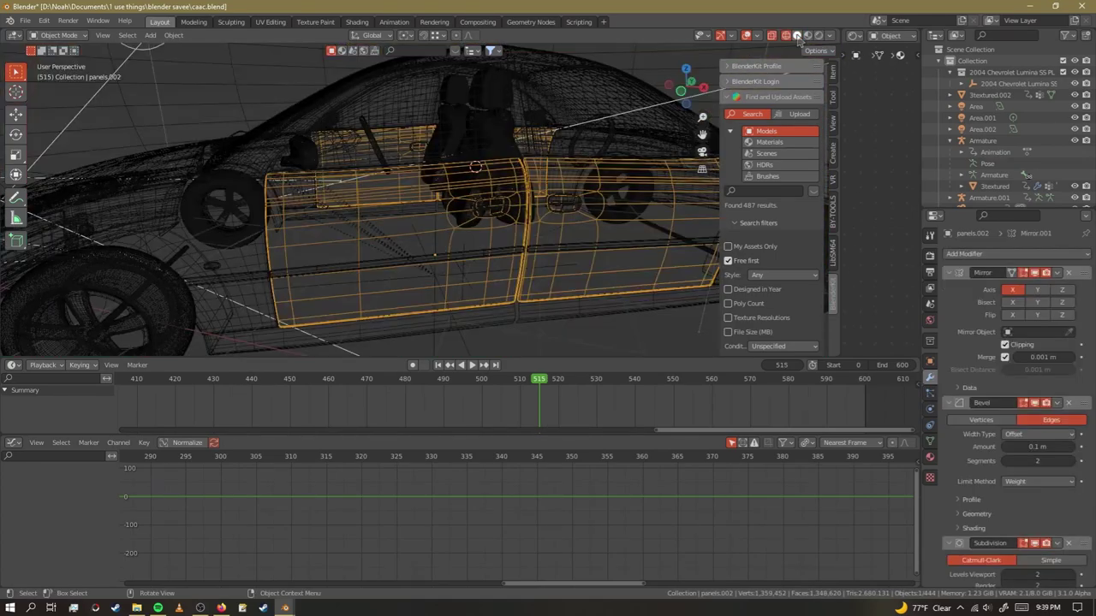
Show the car in solid shading with X-ray off and check the whole side of its body.
key(shift+z)
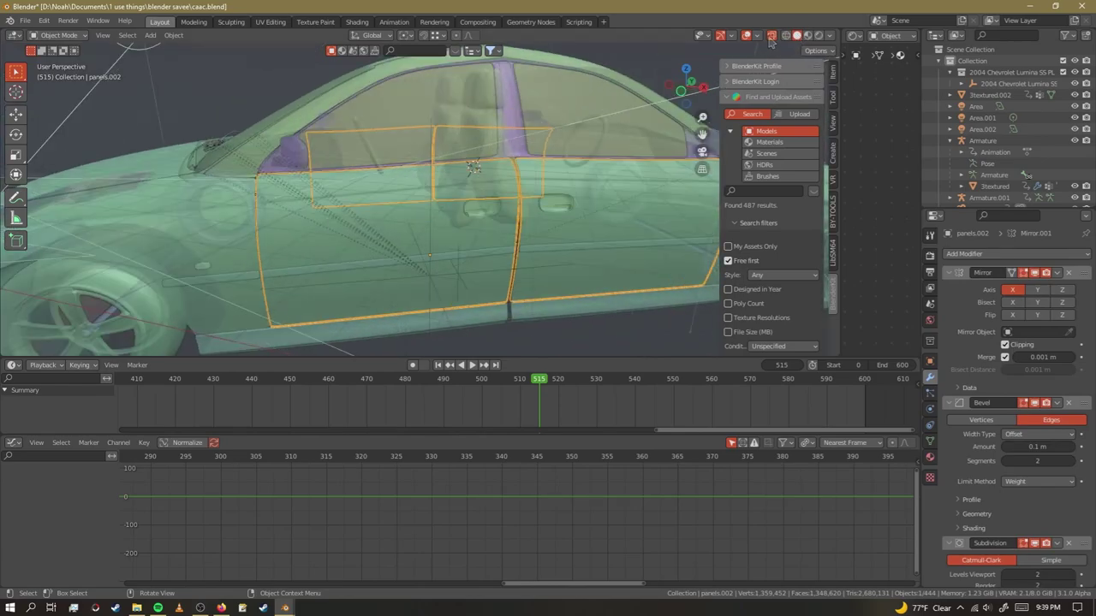
click(770, 36)
middle_drag(428, 184, 390, 204)
scroll(508, 75, up, 3)
click(399, 115)
scroll(402, 128, down, 3)
scroll(377, 209, down, 1)
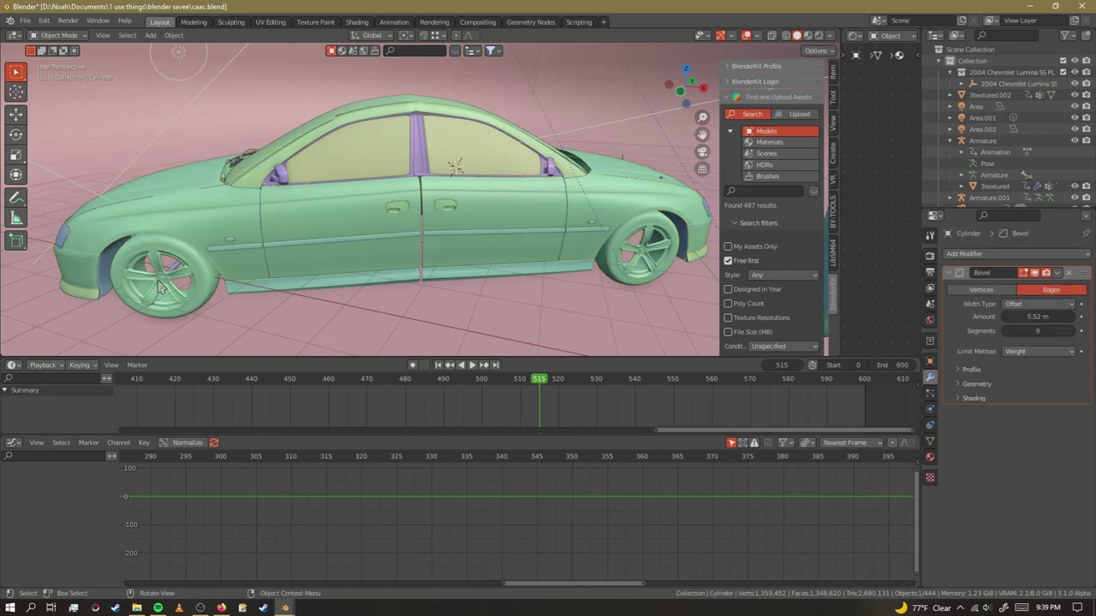
Select the car's door panels and lower their Subdivision modifier's viewport level by one.
click(346, 259)
scroll(350, 154, up, 3)
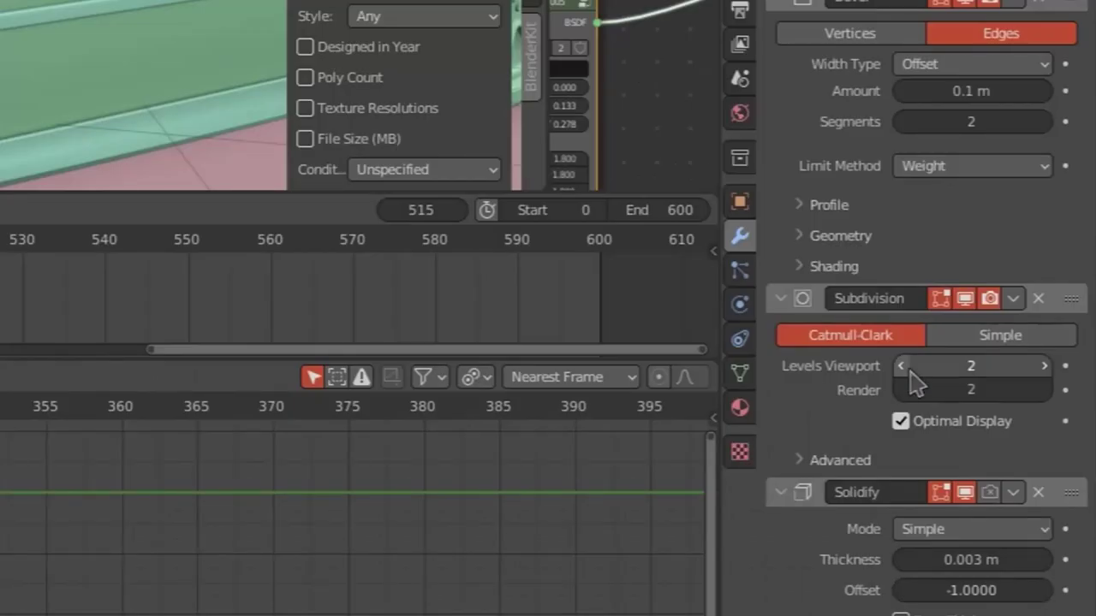
click(904, 369)
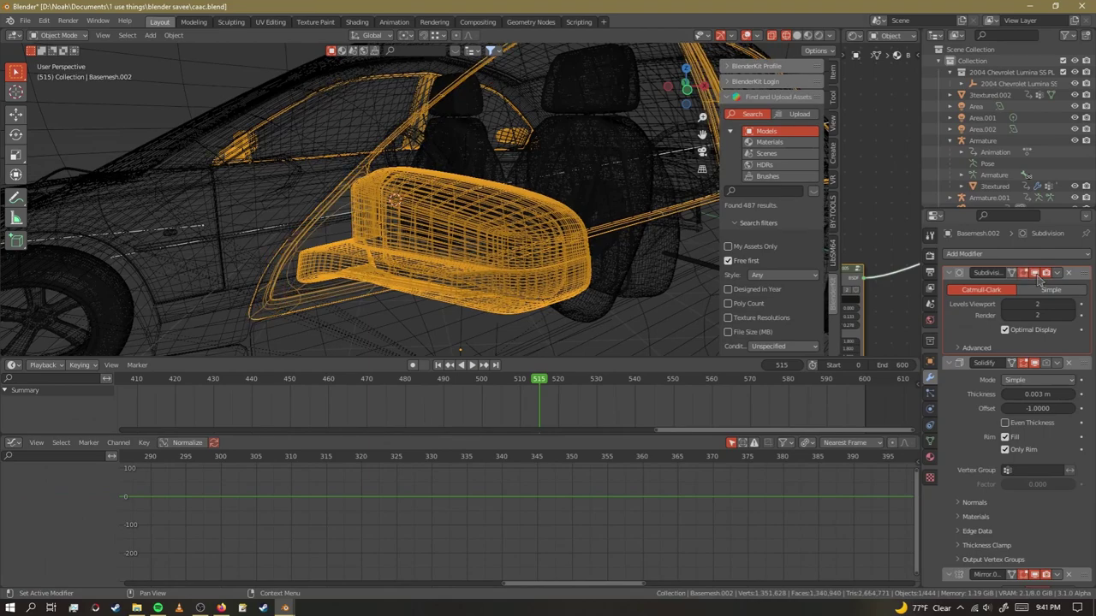
Turn off the side-mirror mesh's Subdivision modifier in the viewport and remove that modifier.
click(1035, 274)
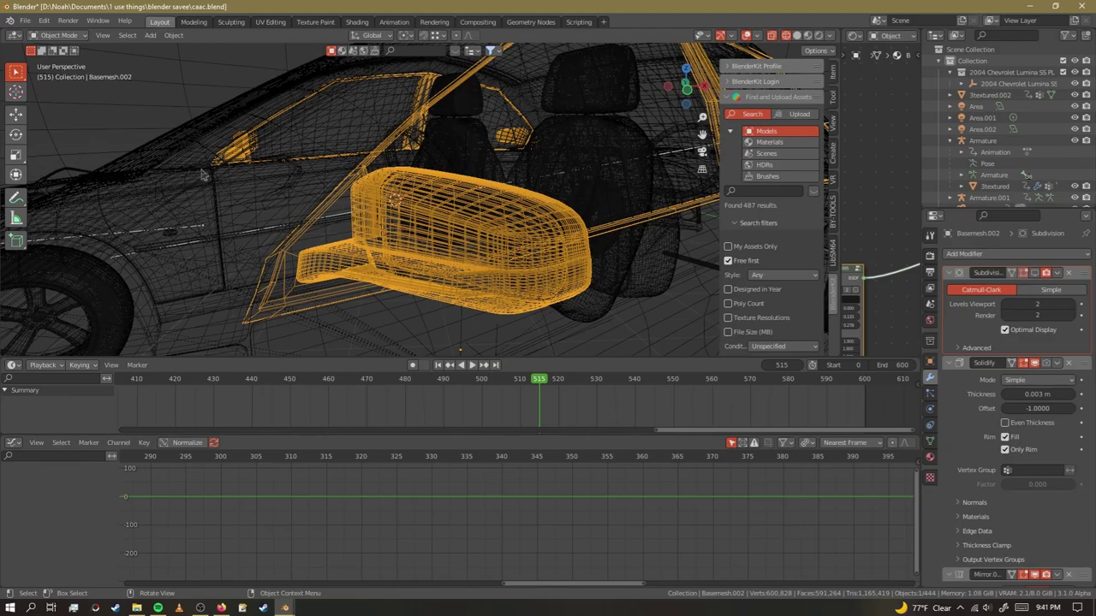
click(1068, 272)
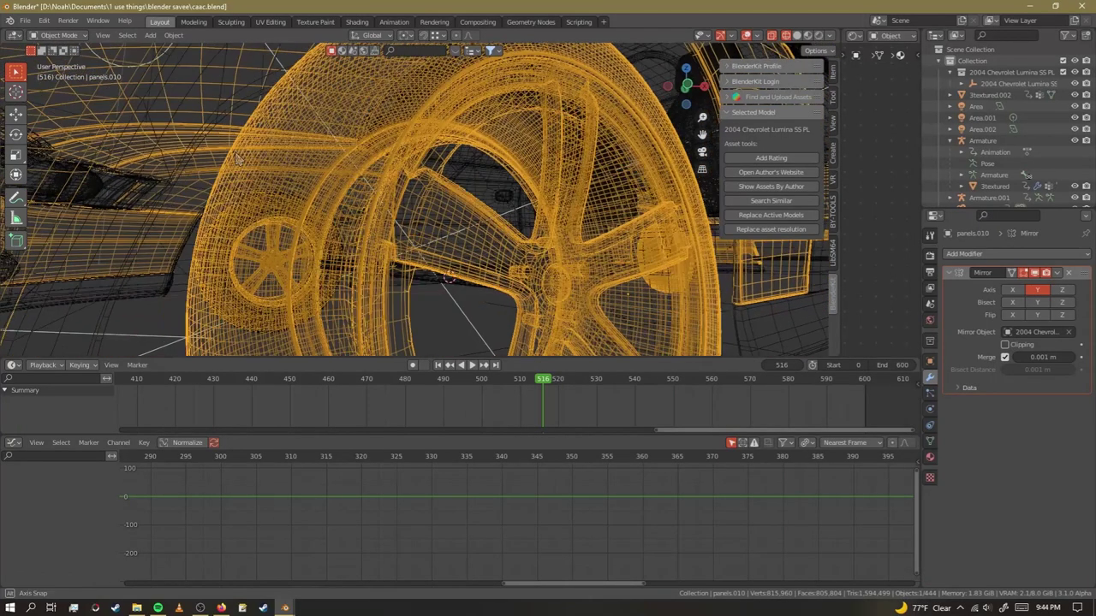
Examine the dense wireframe of the car's front wheel and the surrounding panels in Object Mode.
middle_drag(360, 197, 275, 195)
scroll(417, 177, down, 3)
scroll(350, 187, up, 4)
scroll(321, 147, down, 3)
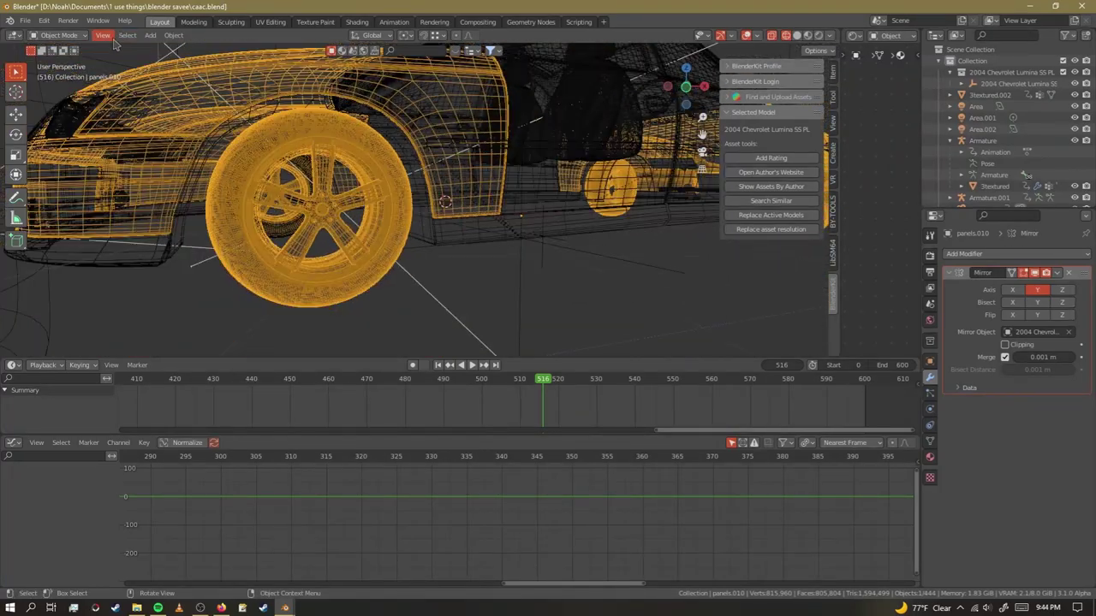
click(59, 35)
click(60, 49)
click(58, 35)
click(62, 50)
Add a Decimate modifier to the wheel mesh, set it to Un-Subdivide with 4 iterations, and check the tyre's wireframe.
click(964, 253)
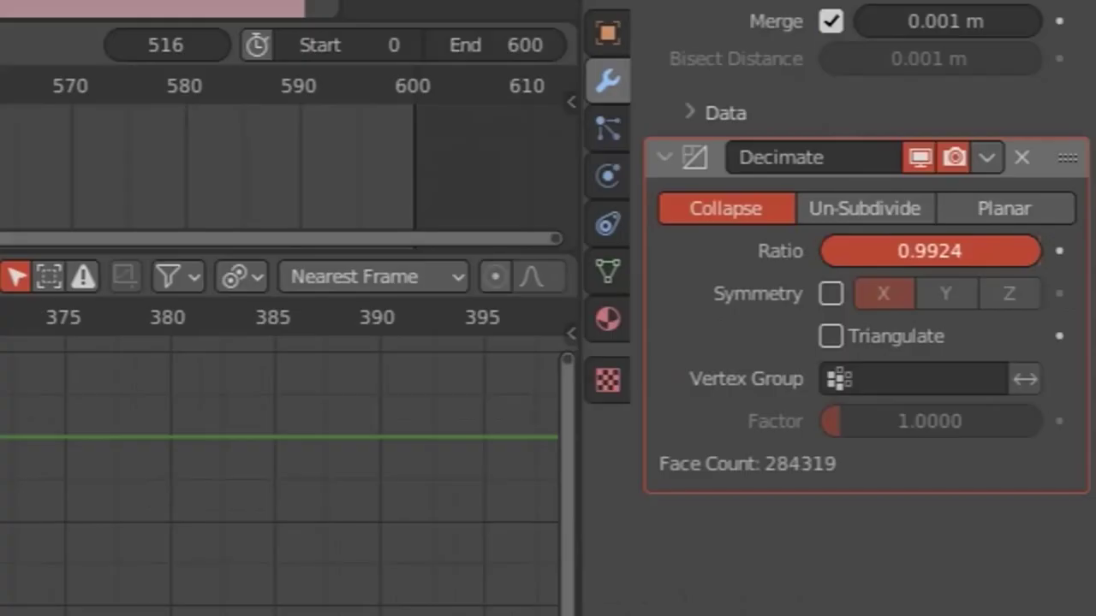
drag(1075, 312, 1060, 323)
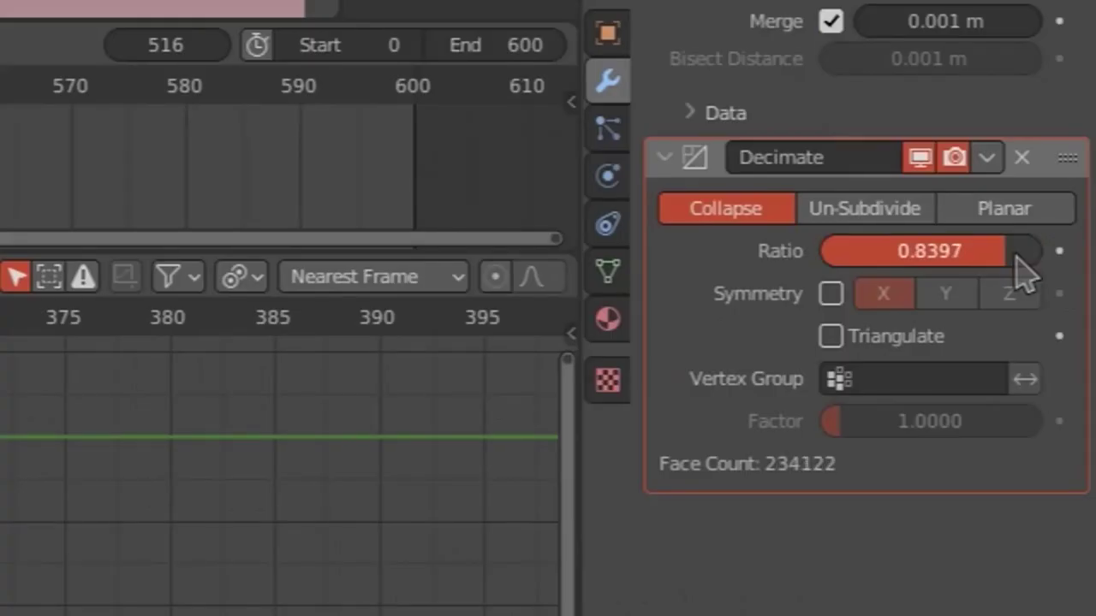
click(864, 214)
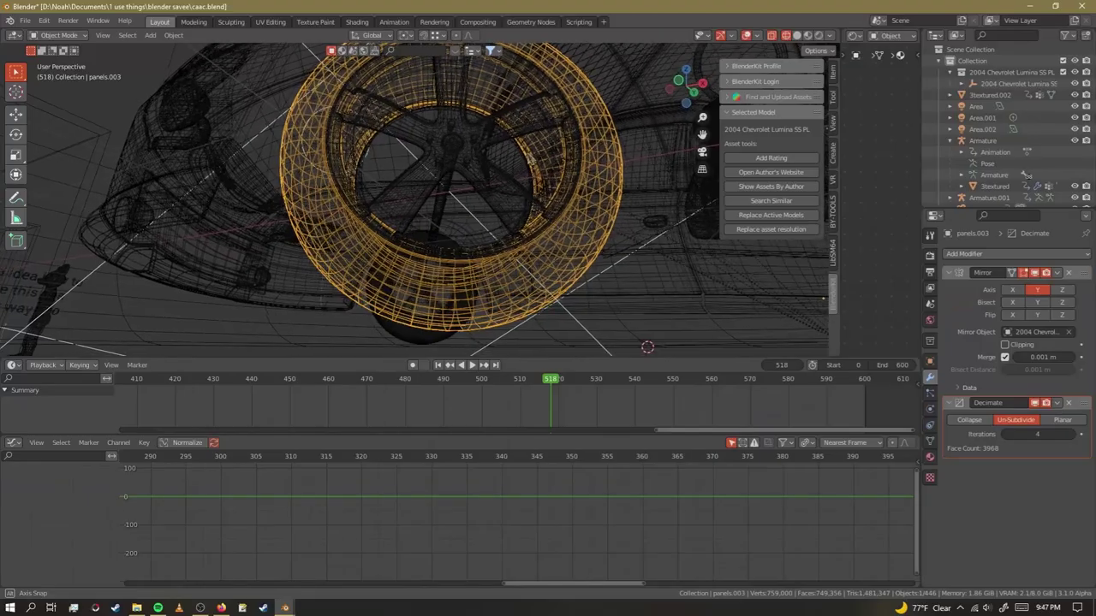
scroll(326, 128, up, 4)
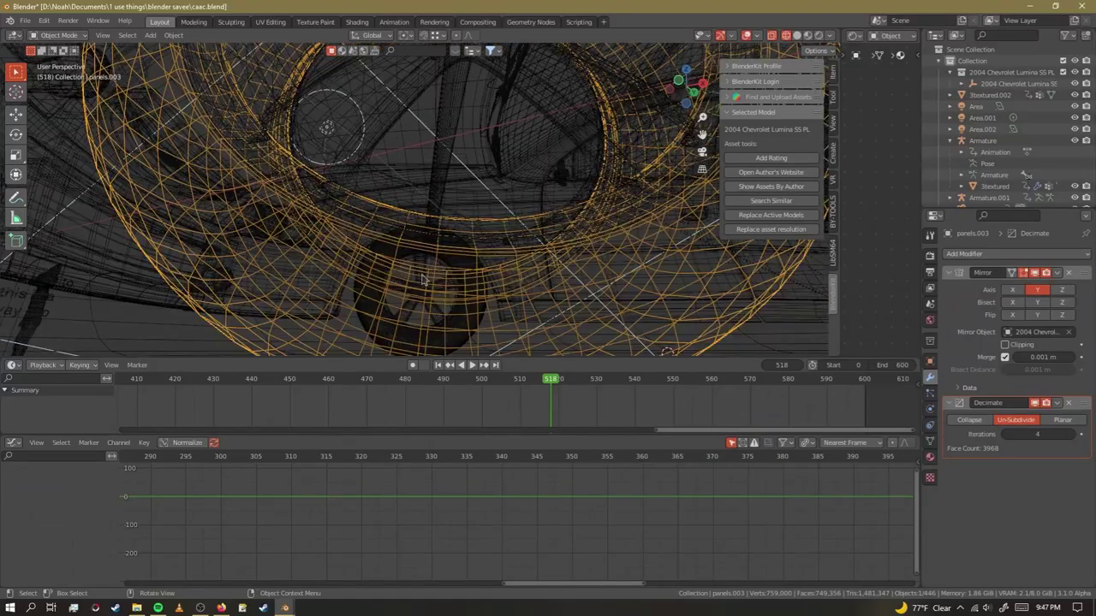
scroll(325, 127, down, 5)
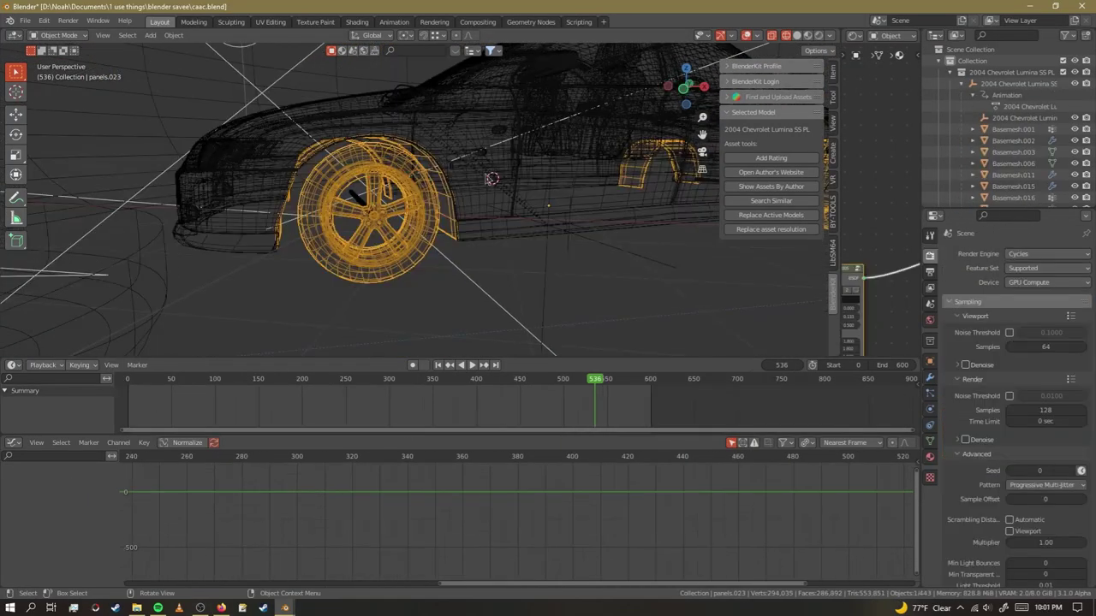
Join the car's wheel and wheel-arch mesh with the side skirt and trim panels into one object.
click(466, 182)
click(433, 196)
shift+click(461, 194)
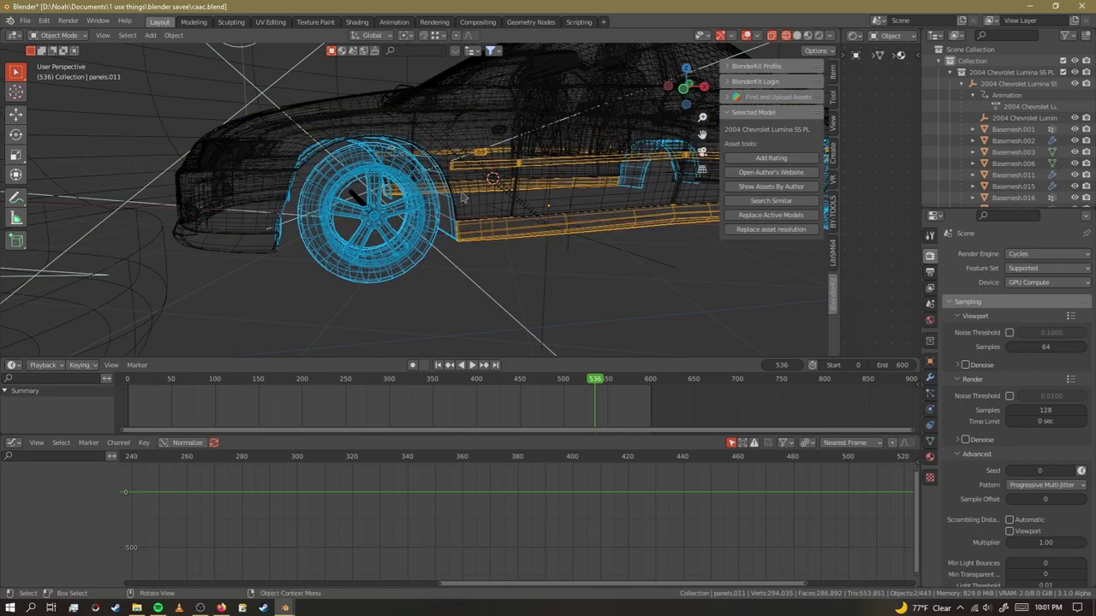
key(ctrl+j)
shift+click(469, 205)
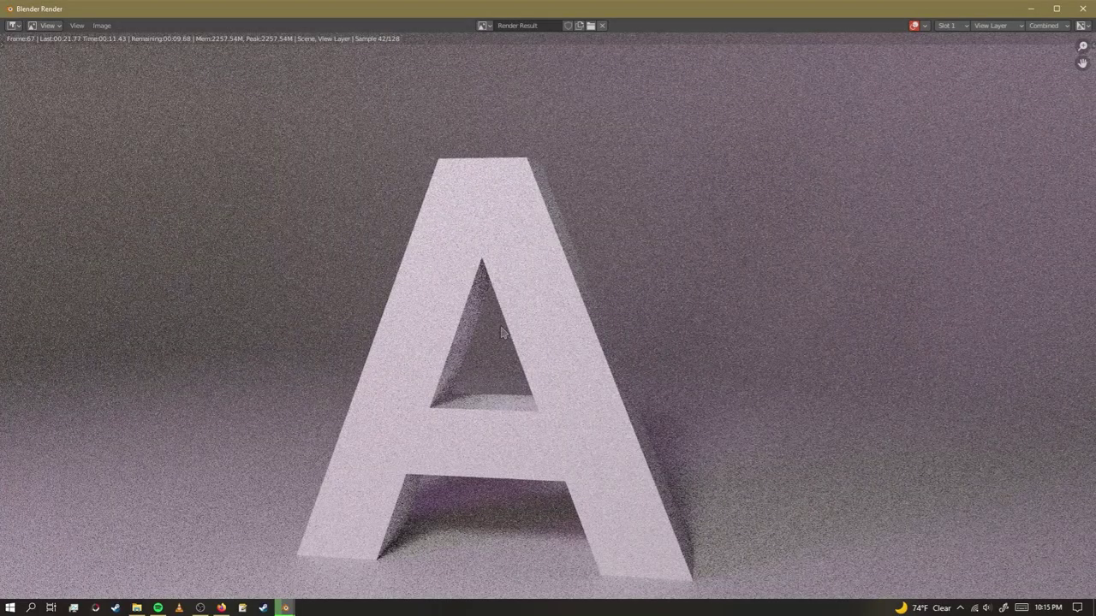
Close the render of the letter A and show the camera view at frame 327.
key(Escape)
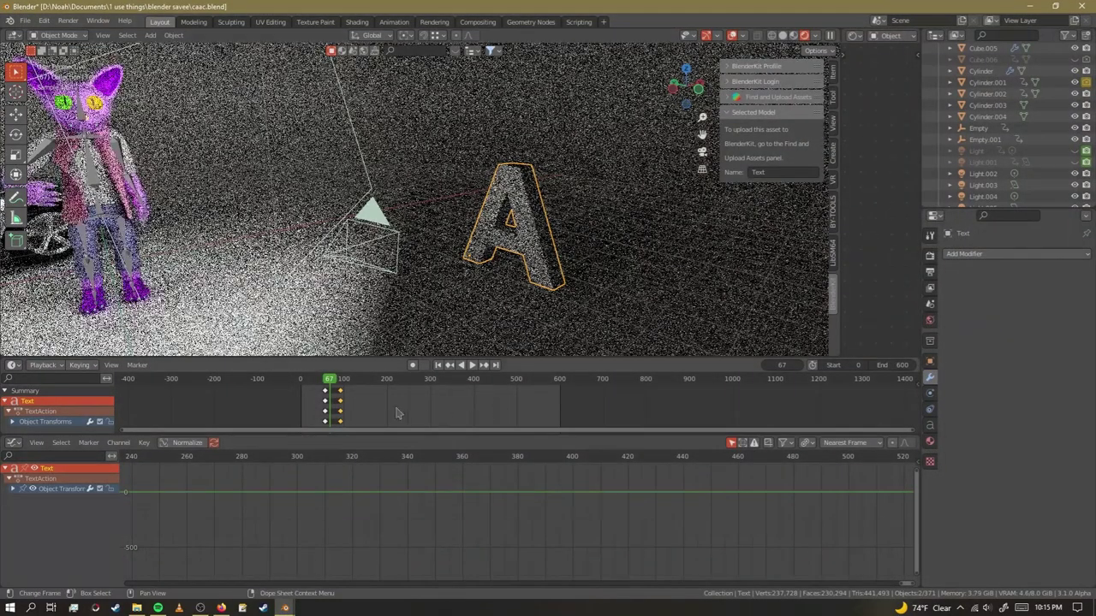
drag(332, 382, 367, 382)
key(KP_0)
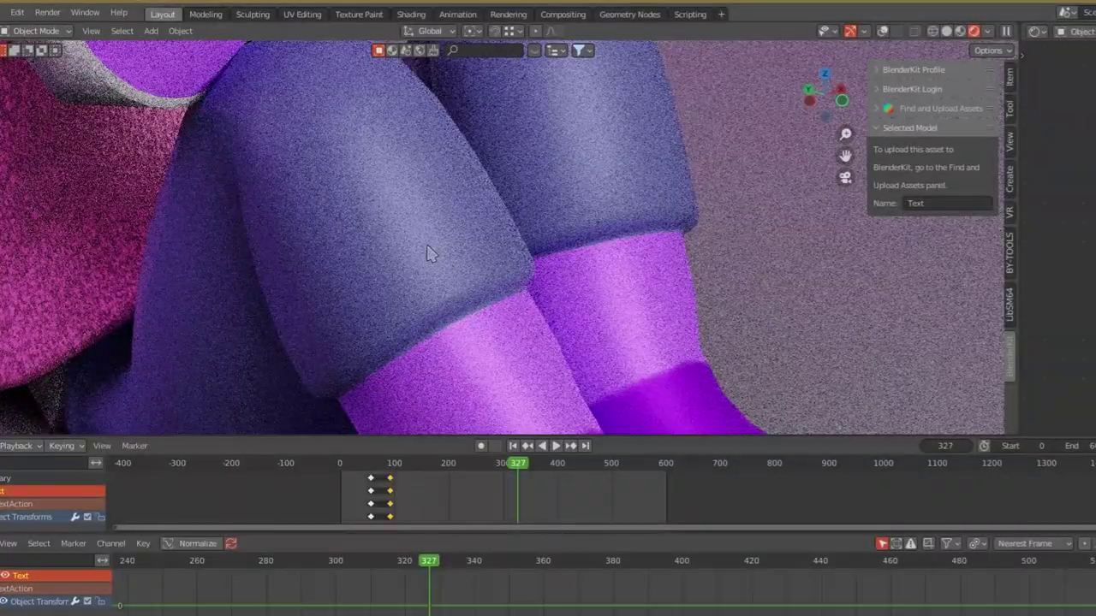
Add fabric bump detail to the character's trousers using a Bump node, book_pattern_disp_2k.jpg and a Mapping scale of 2.8 on all axes.
scroll(396, 260, down, 1)
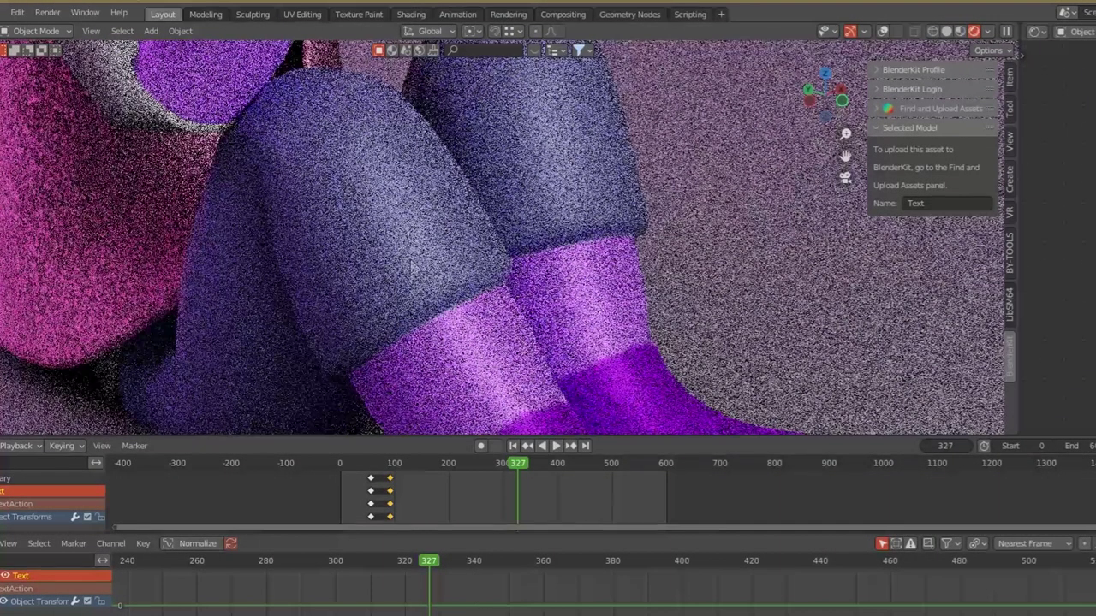
click(397, 259)
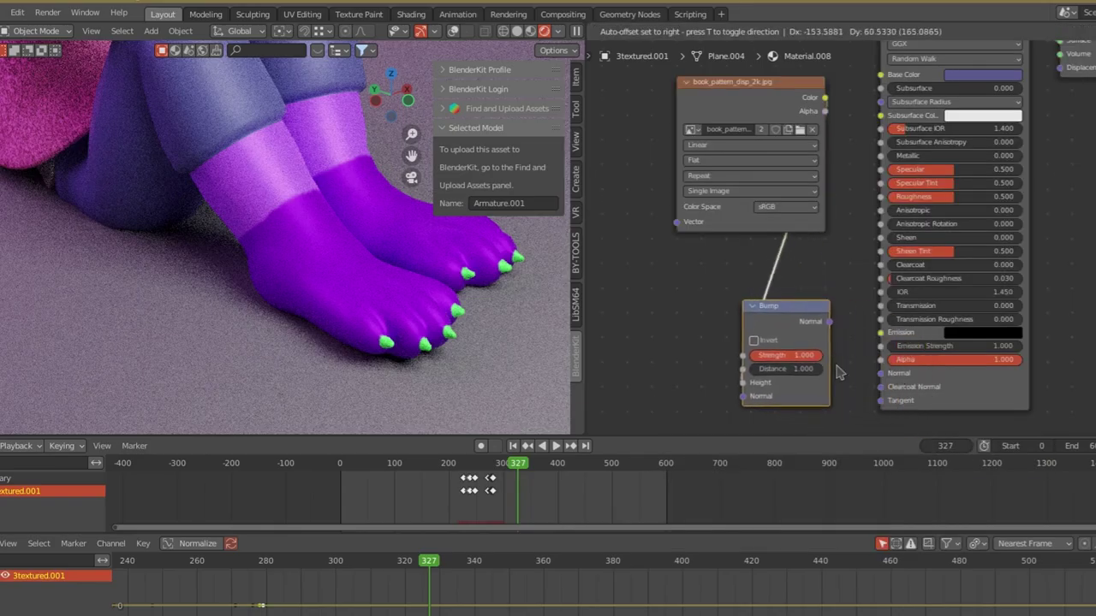
drag(839, 373, 838, 373)
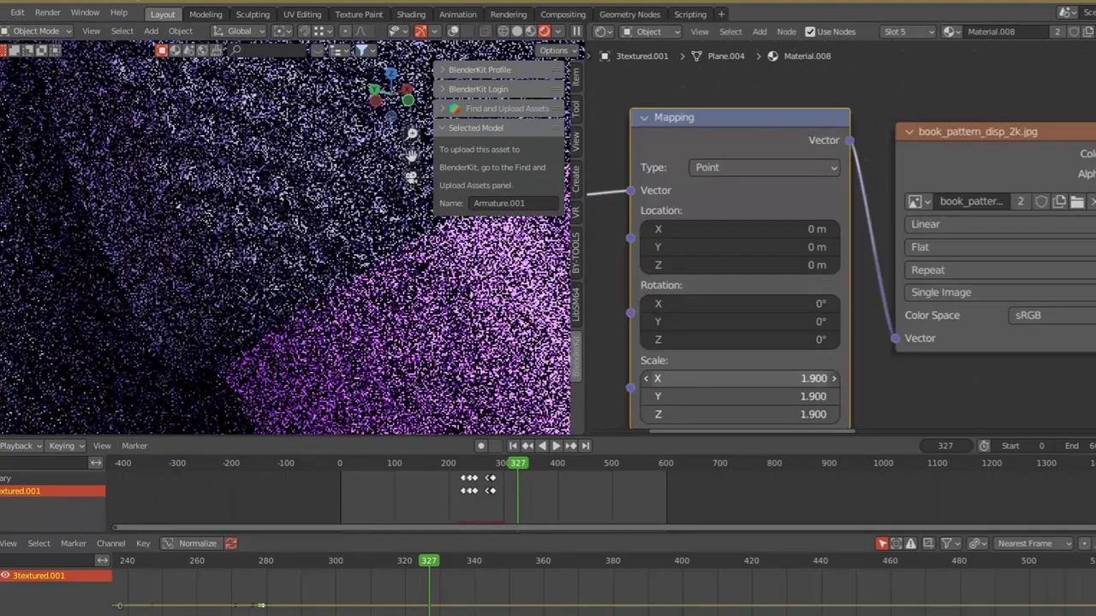
scroll(86, 225, up, 3)
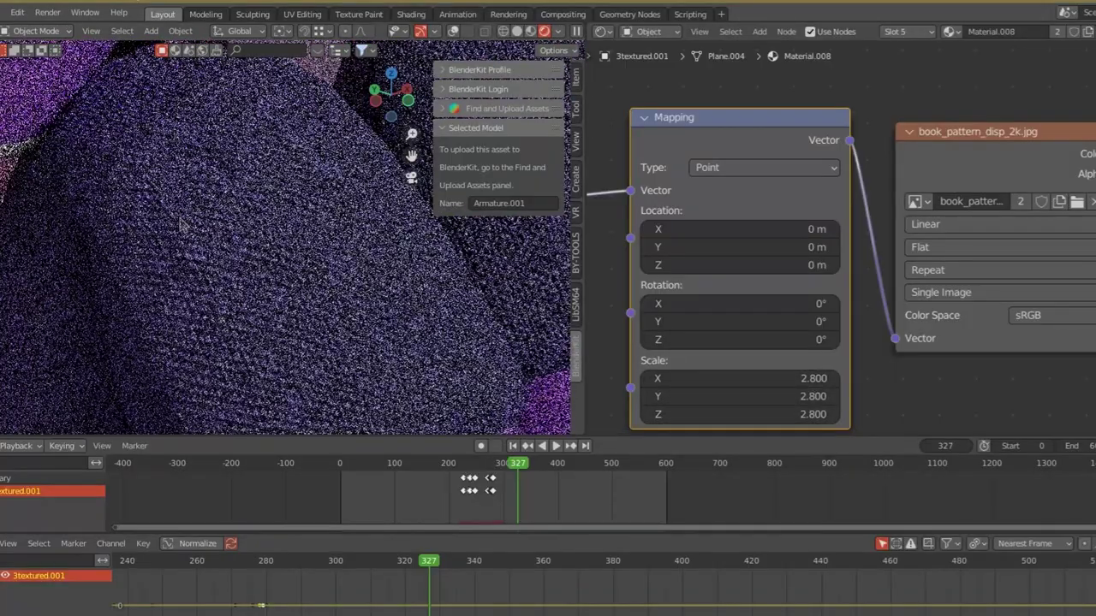